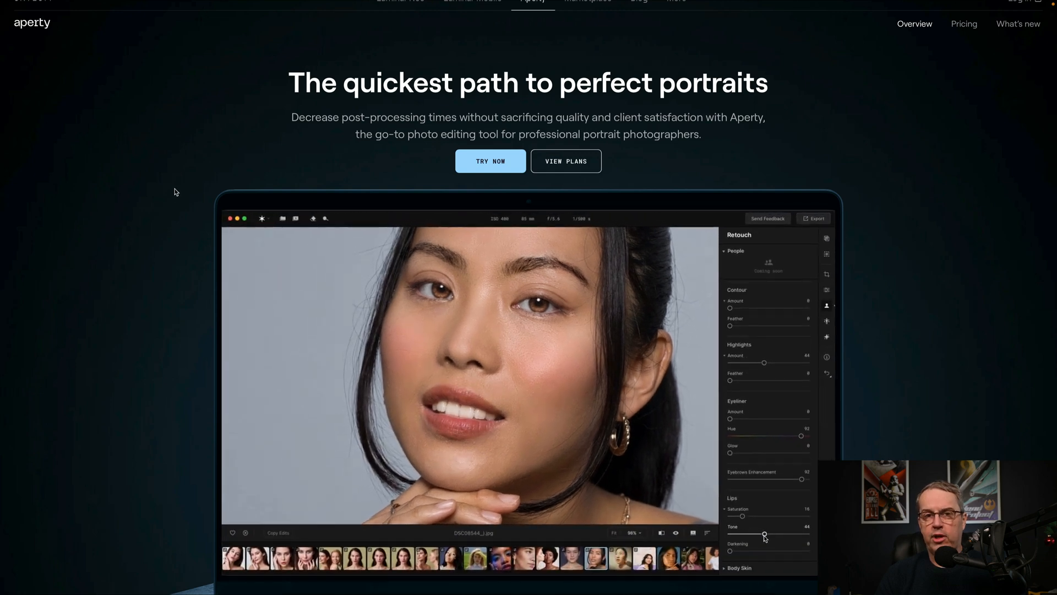
Review the Aperty product overview page and its pricing plans for individuals and businesses.
scroll(190, 196, "down", 2)
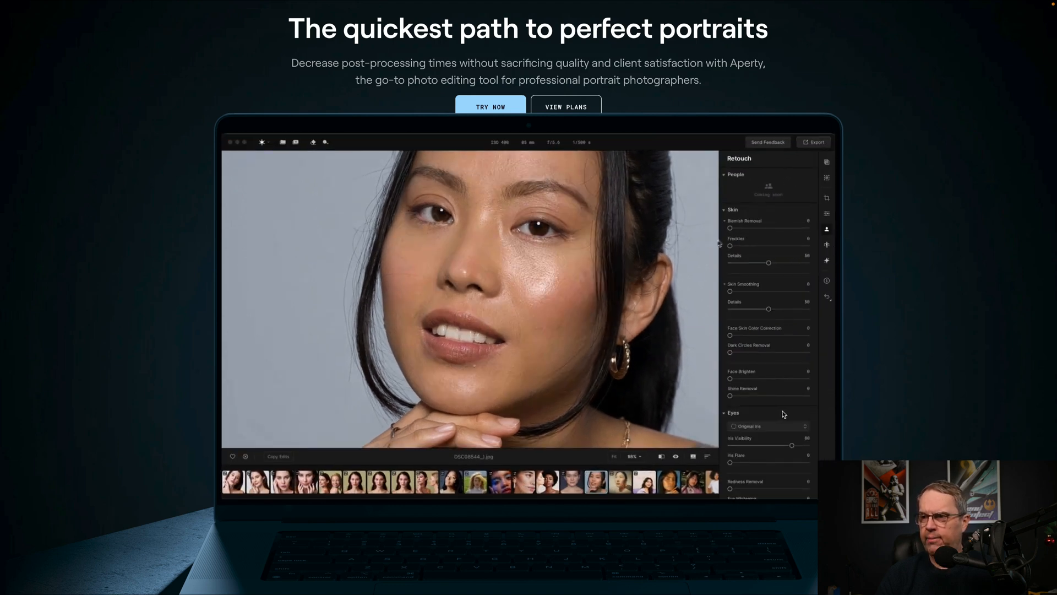
scroll(692, 374, "up", 1)
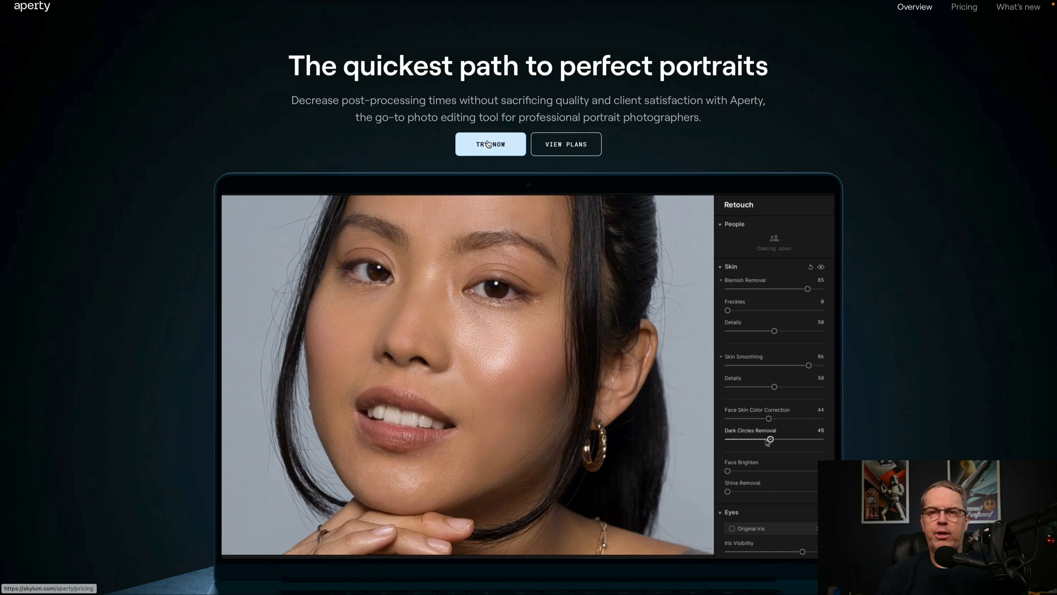
left_click(563, 145)
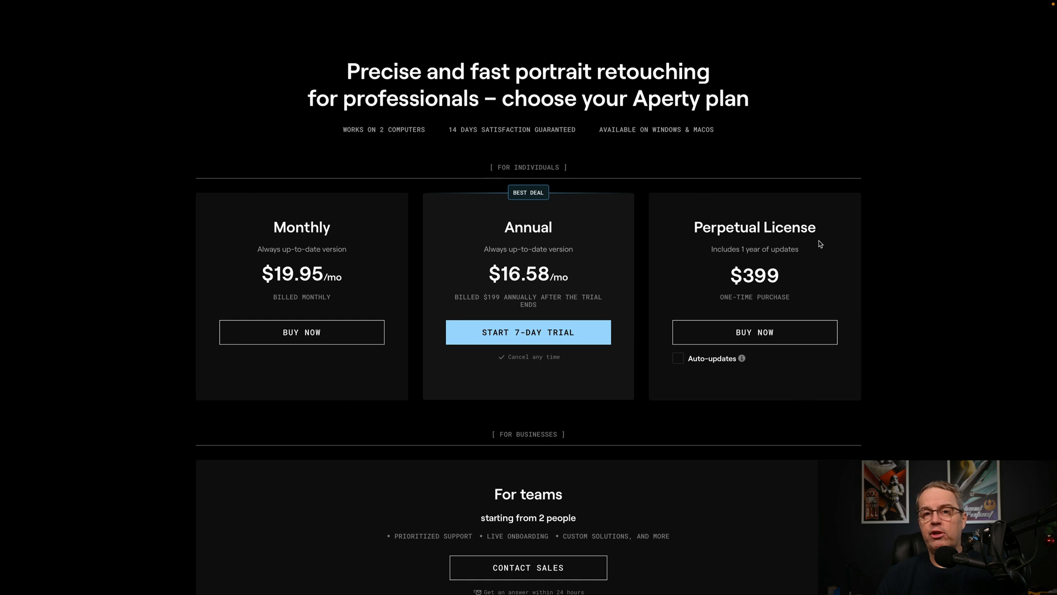
scroll(820, 244, "down", 4)
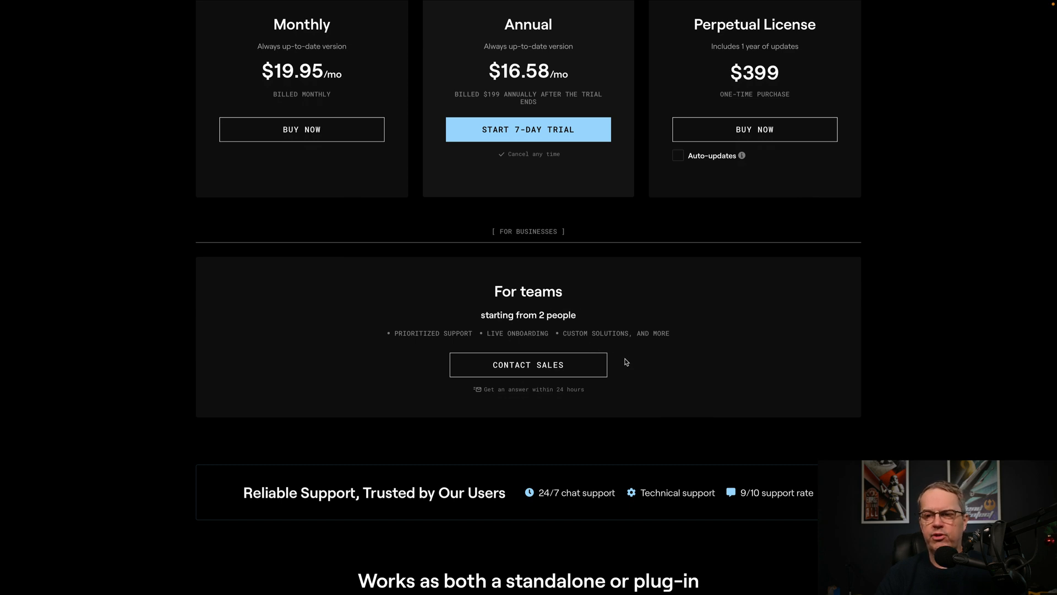
scroll(626, 362, "up", 2)
scroll(625, 359, "up", 2)
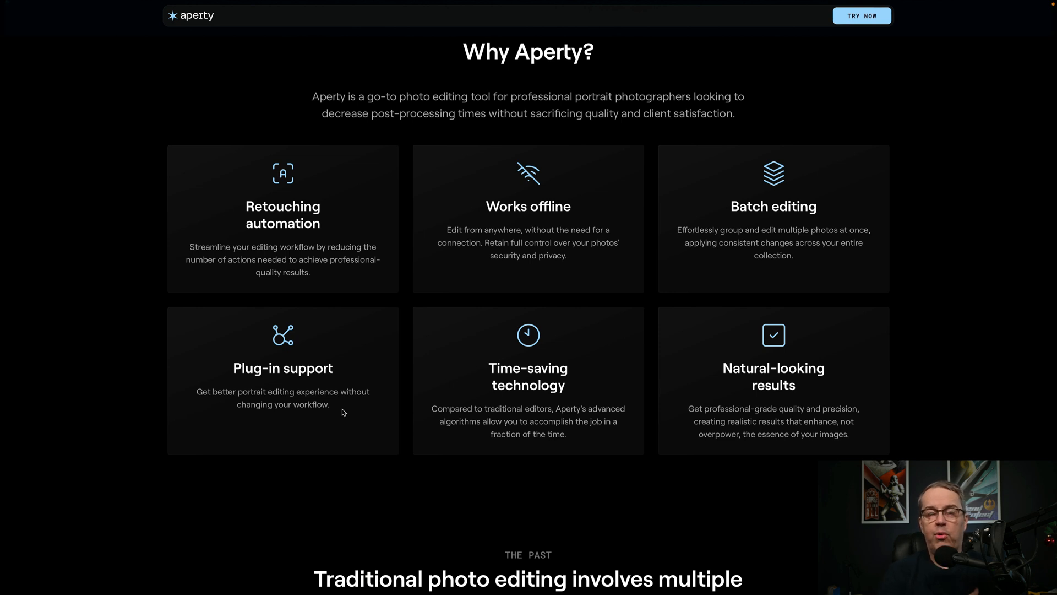
Read the Why Aperty feature cards and the comparison of traditional editing with Aperty.
scroll(342, 409, "down", 5)
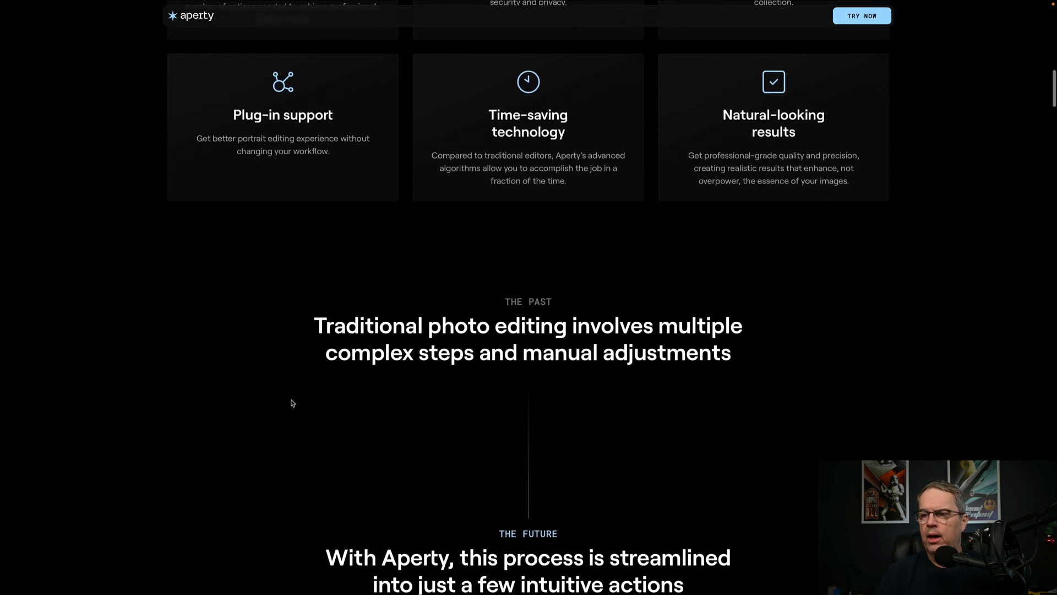
scroll(293, 403, "down", 3)
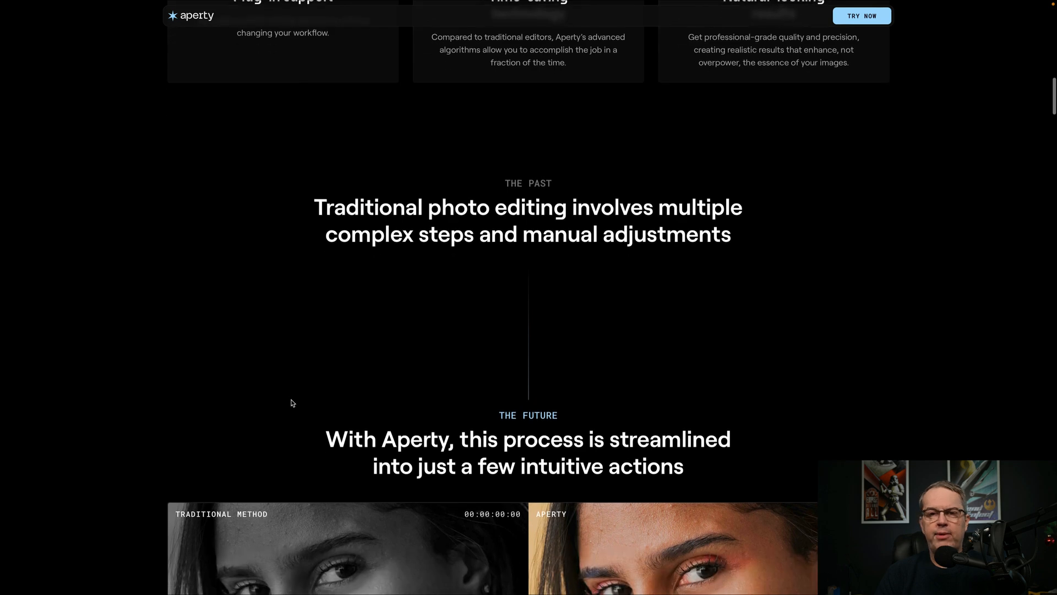
scroll(298, 392, "down", 1)
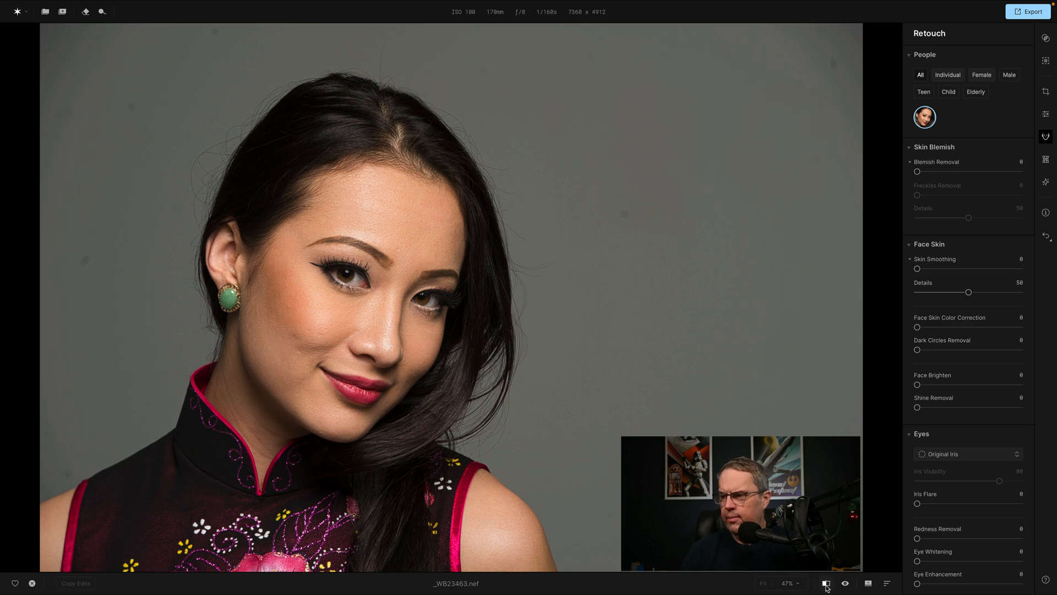
Compare the portrait before and after using the split view with its divider moved past the face, and the full-image original preview.
left_click(827, 587)
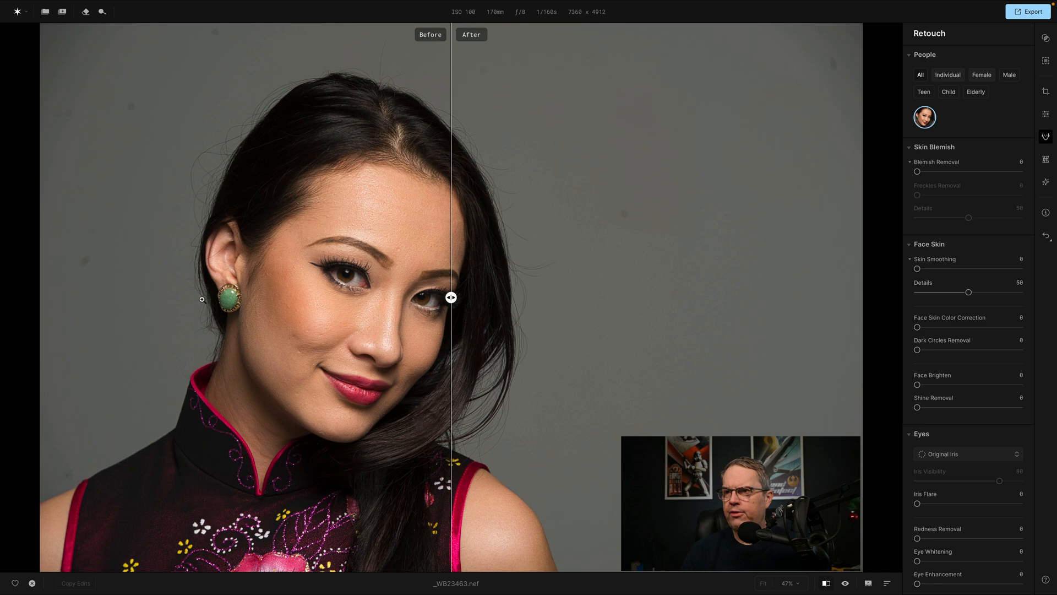
left_click_drag(451, 297, 517, 297)
left_click(847, 584)
left_click(846, 584)
left_click(848, 586)
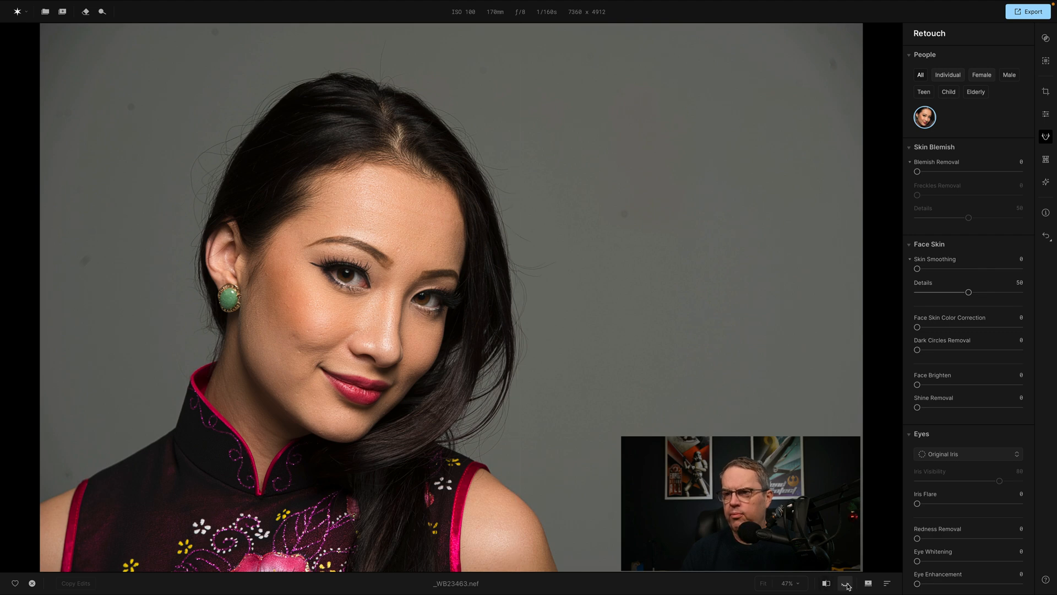
left_click(848, 586)
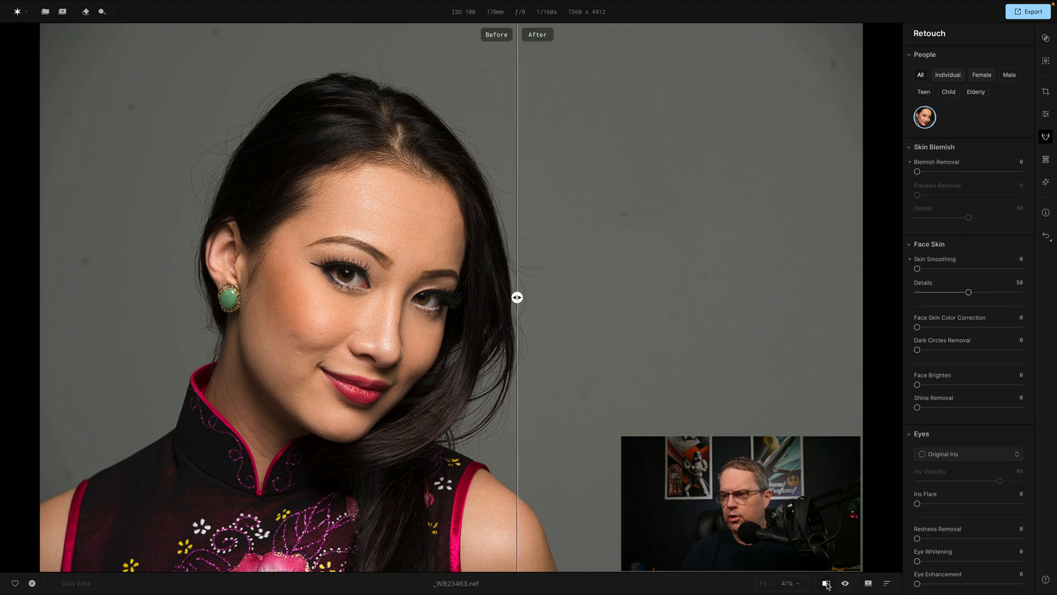
left_click(847, 586)
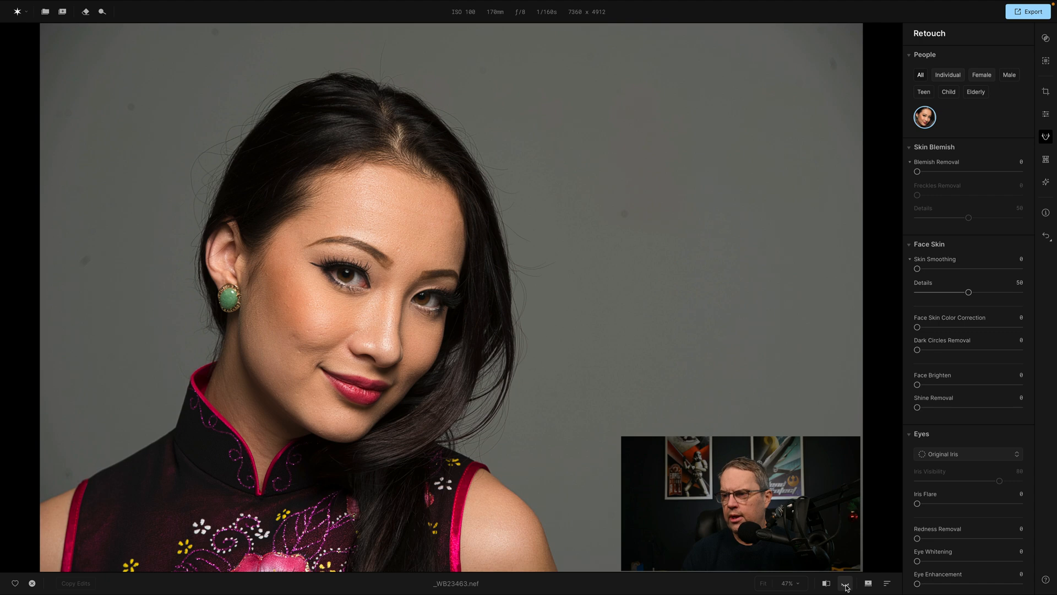
left_click(847, 586)
left_click(847, 586)
left_click(847, 586)
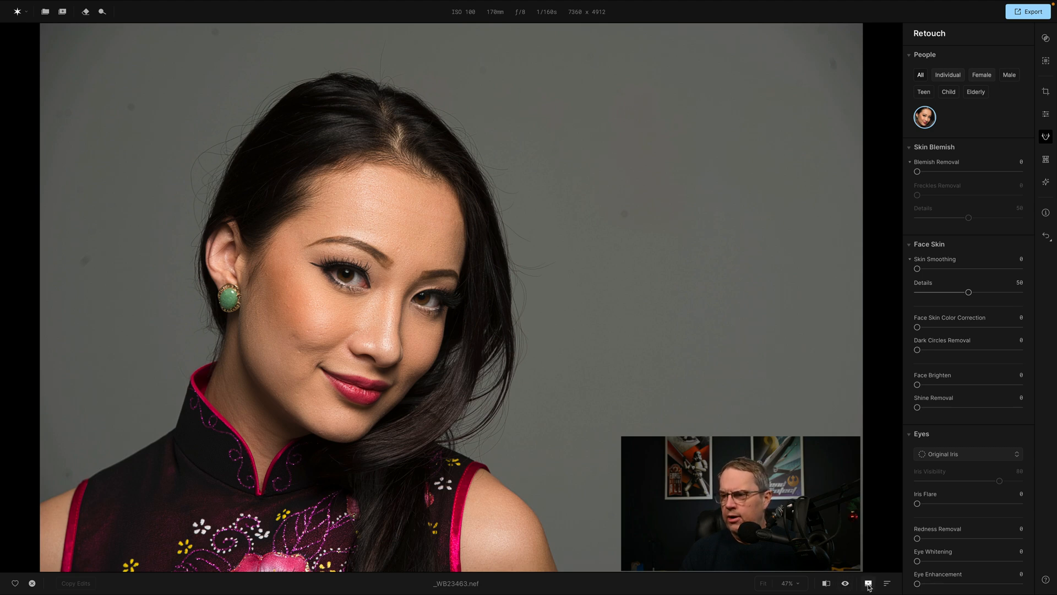
Show the filmstrip below the portrait and hide it again.
left_click(867, 583)
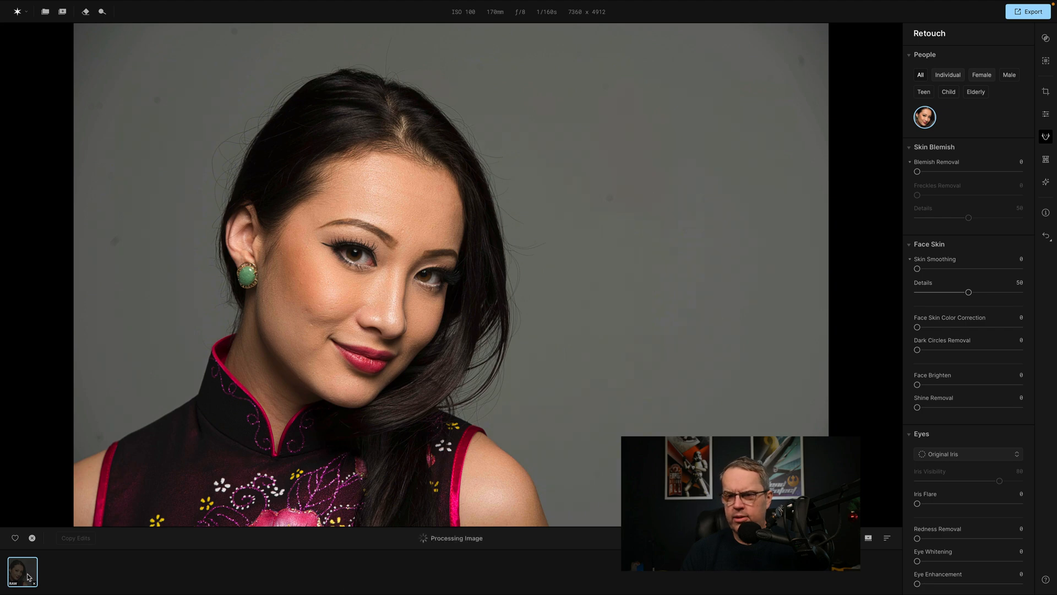
left_click(870, 540)
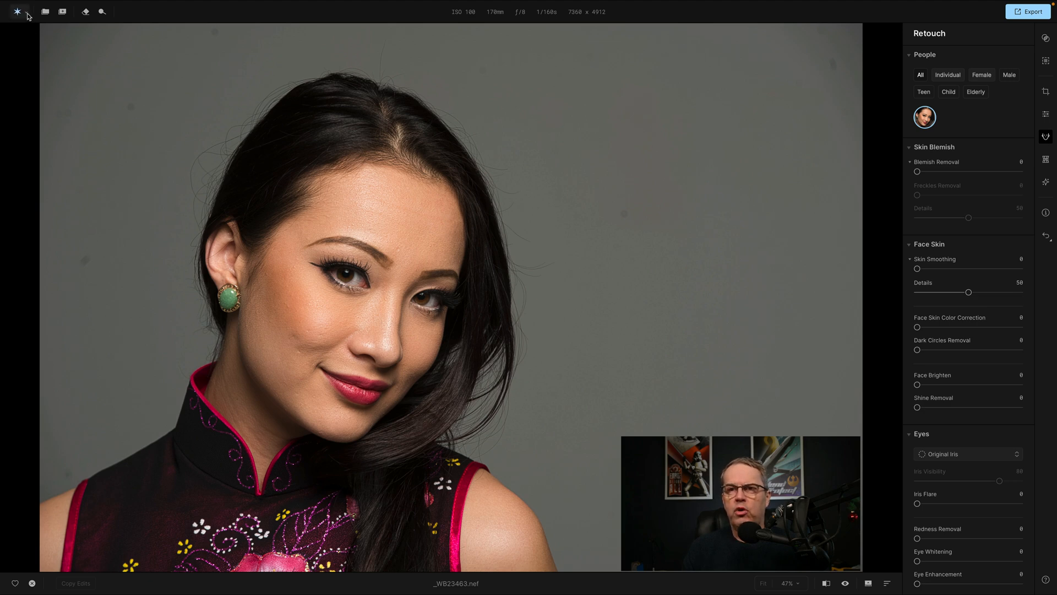
View the application menu and the All projects overview, and reopen the 10.01.2025 project.
left_click(26, 13)
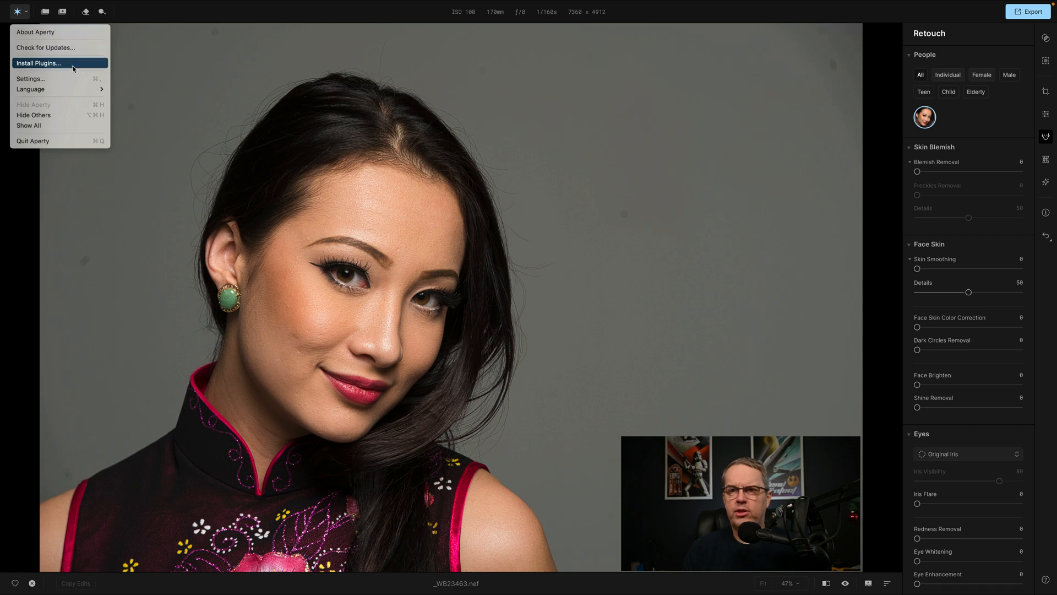
left_click(52, 18)
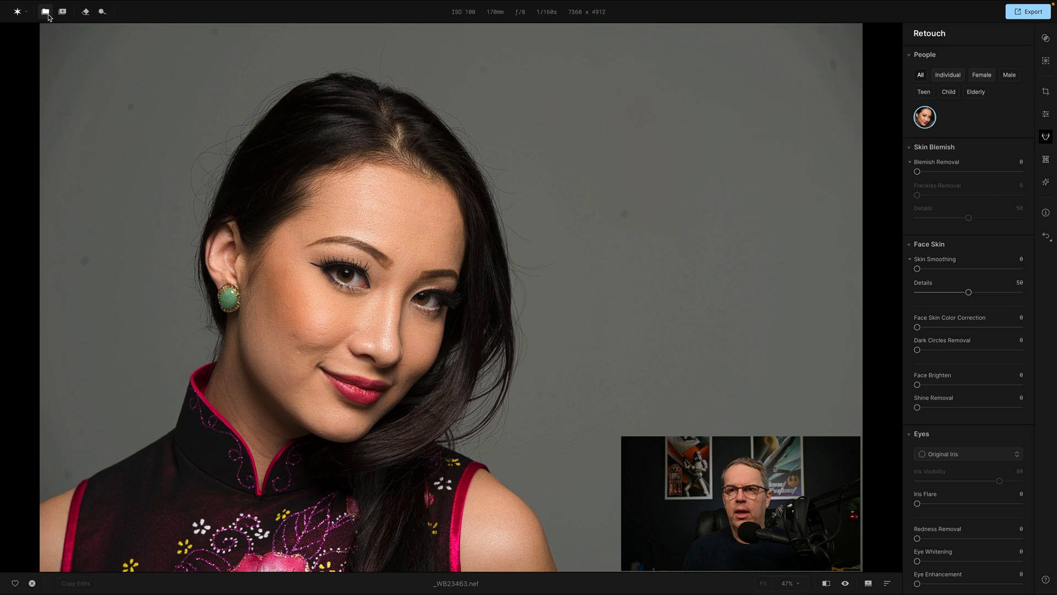
left_click(45, 11)
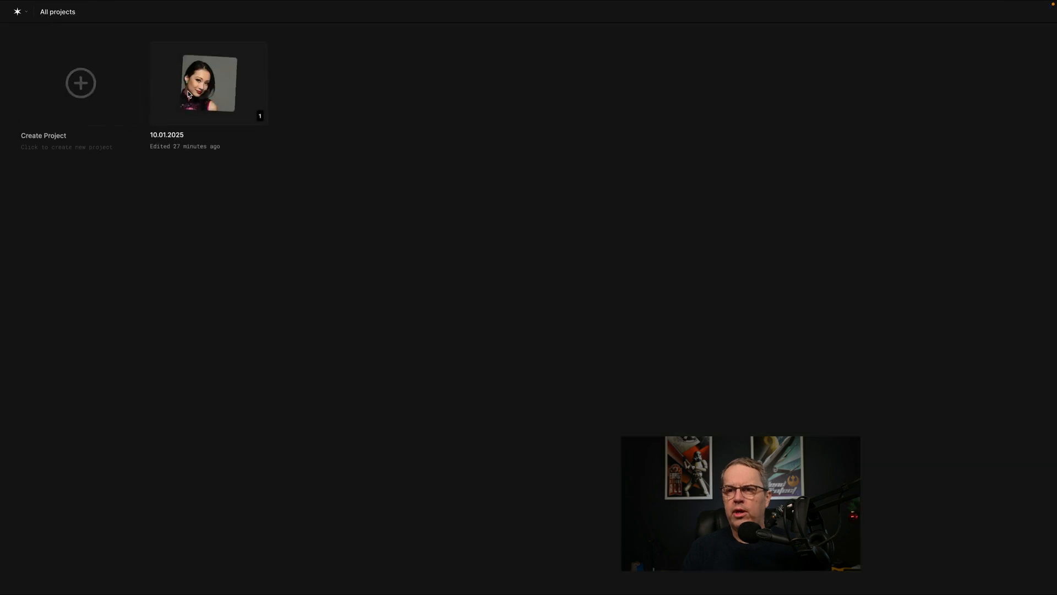
left_click(18, 12)
left_click(100, 16)
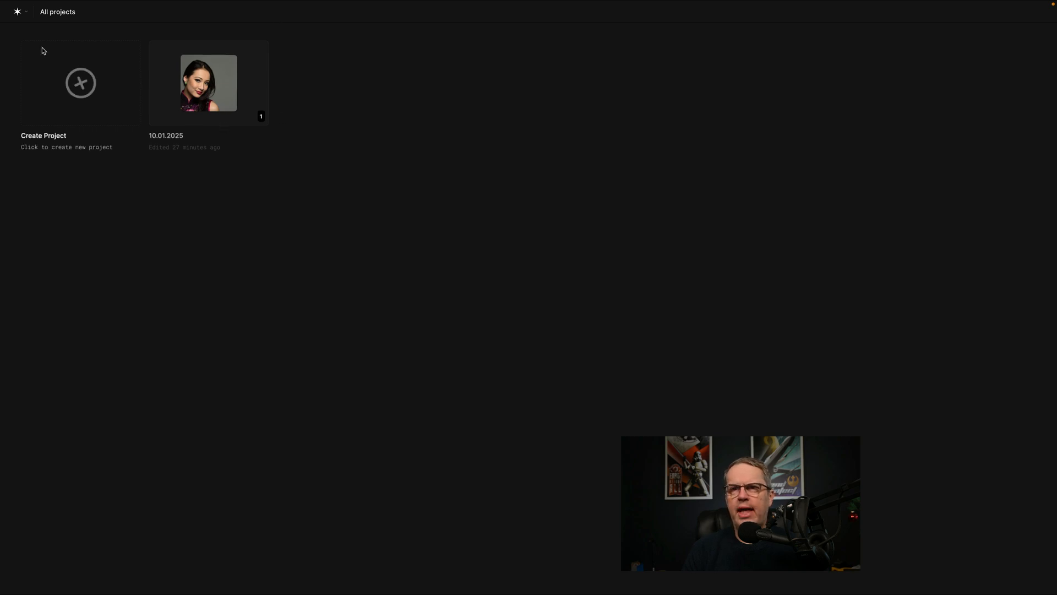
left_click(18, 13)
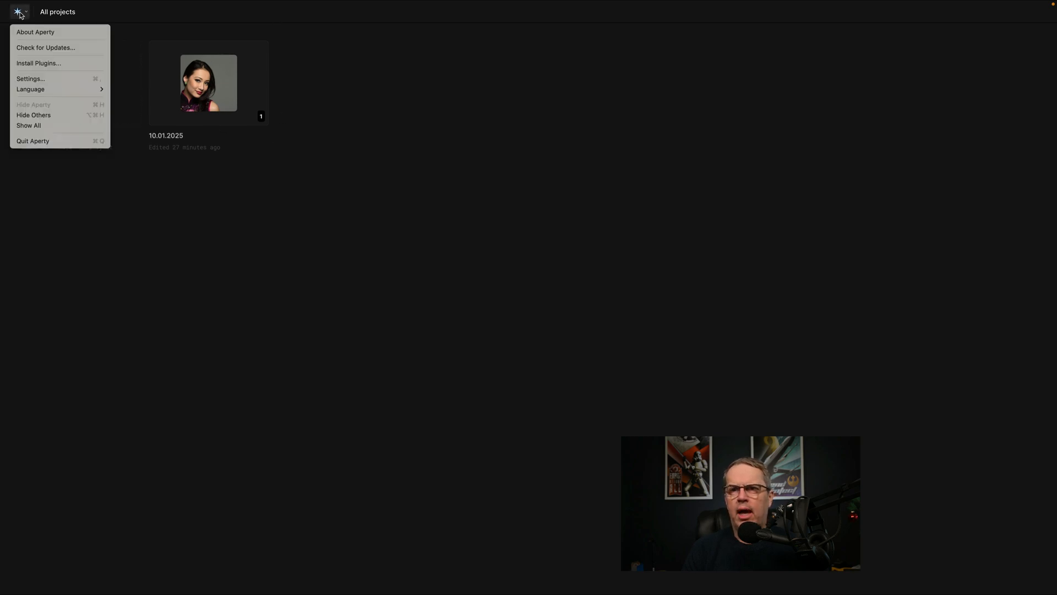
left_click(281, 26)
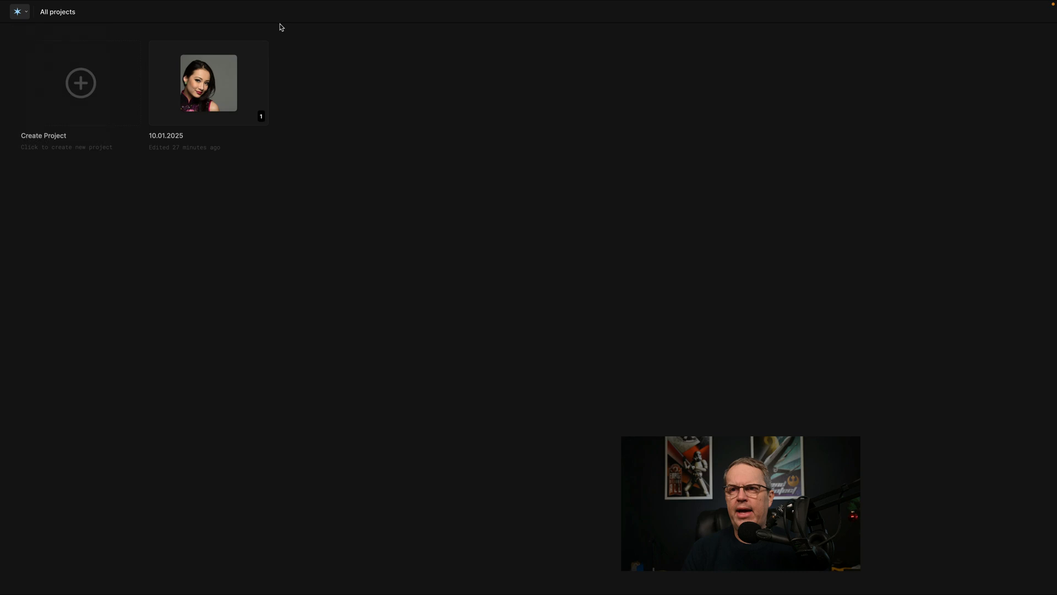
left_click(210, 88)
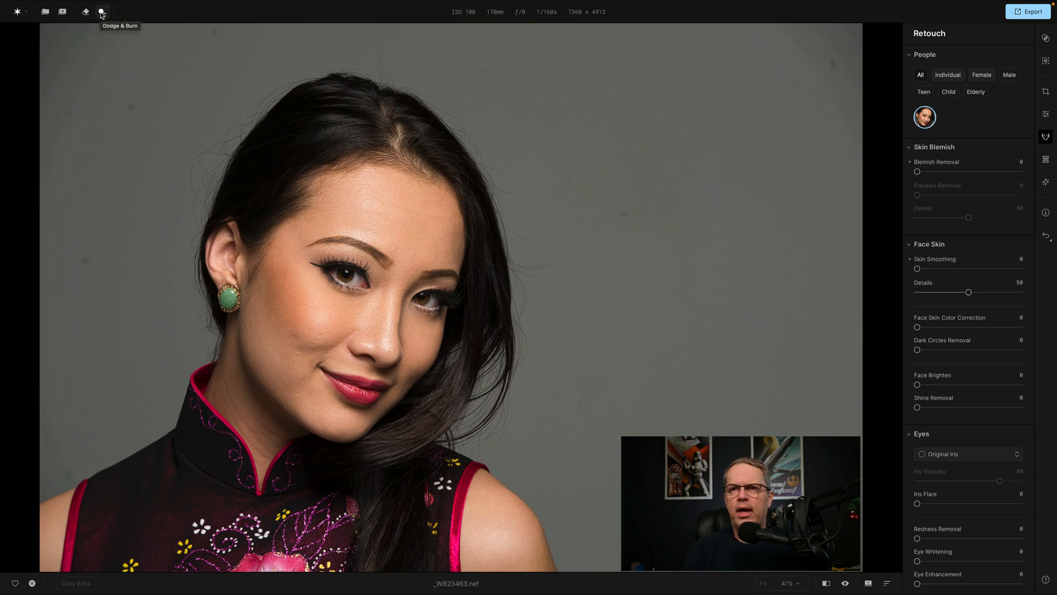
Erase the dark dust spots on the grey backdrop with the Erase brush at size 46.
left_click(86, 11)
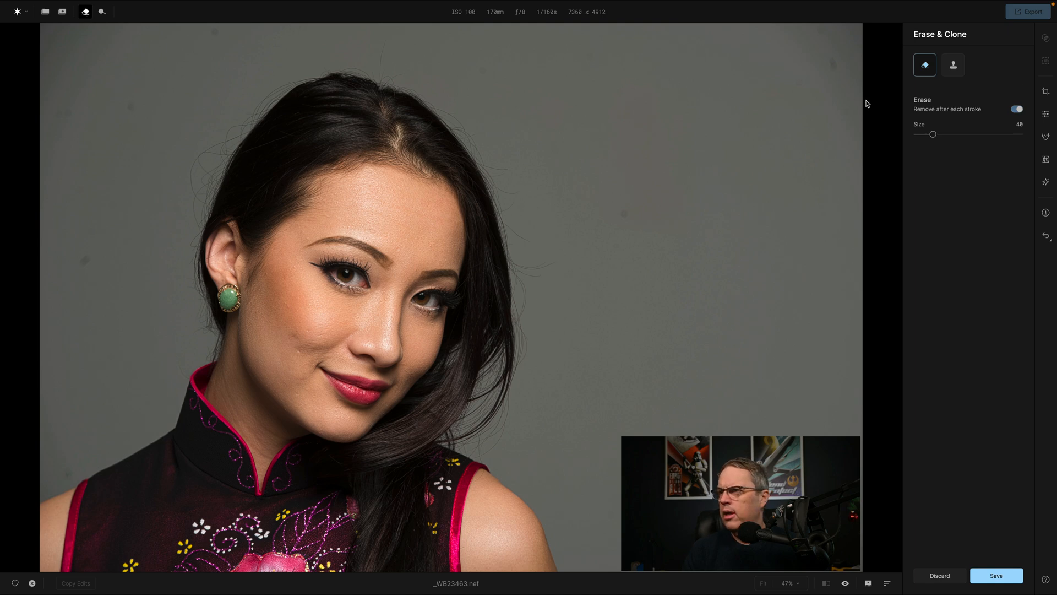
left_click_drag(931, 134, 936, 134)
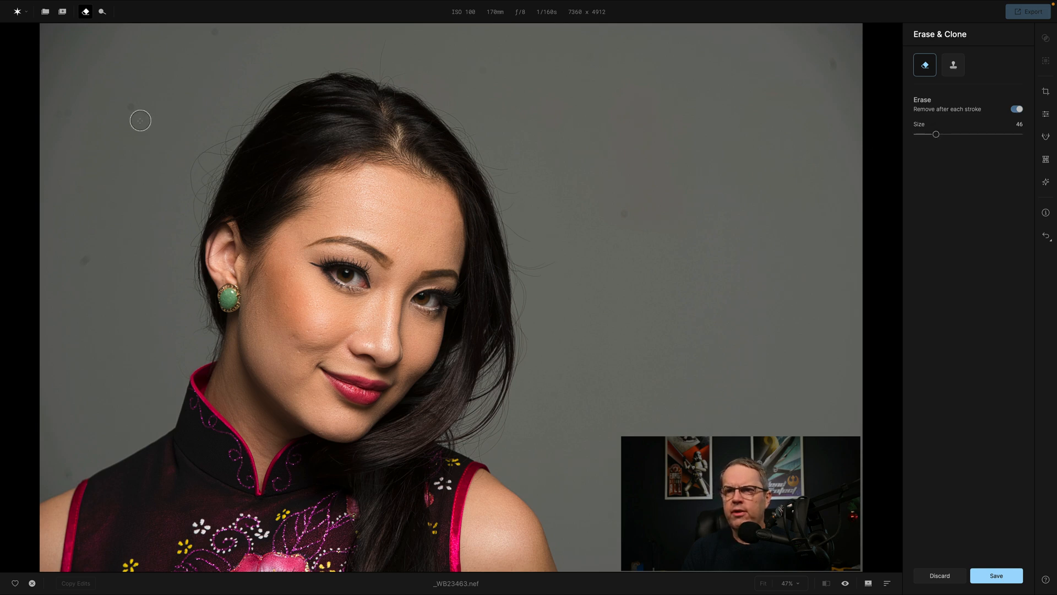
left_click(131, 105)
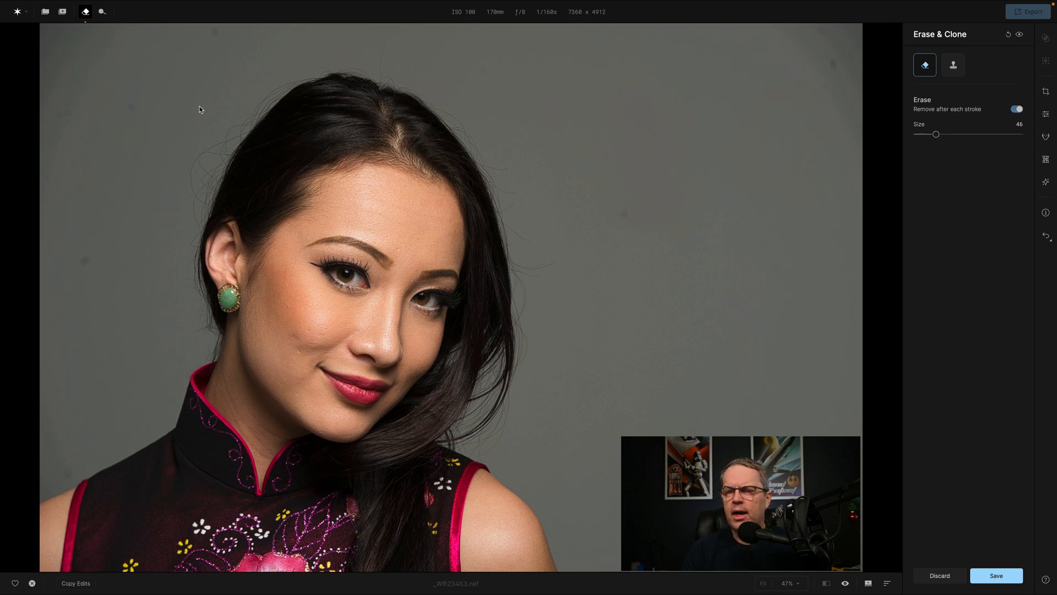
left_click(212, 31)
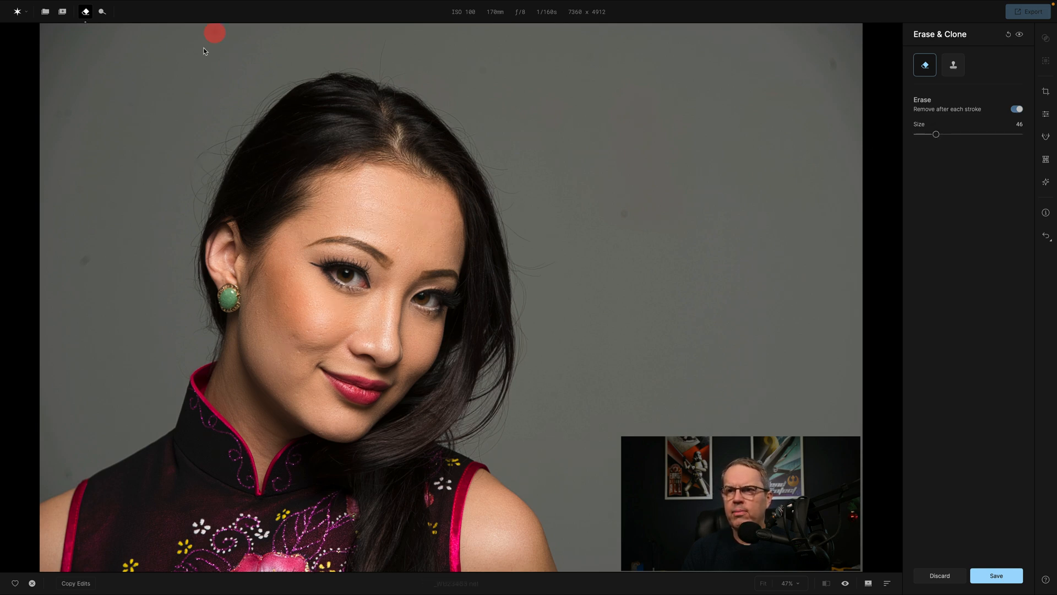
left_click(84, 261)
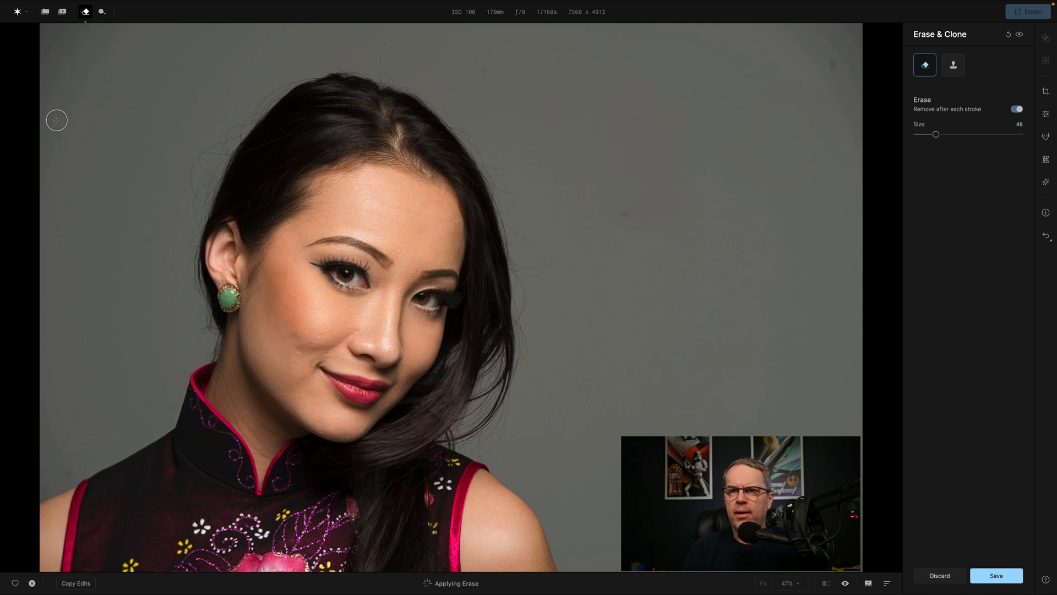
left_click(59, 114)
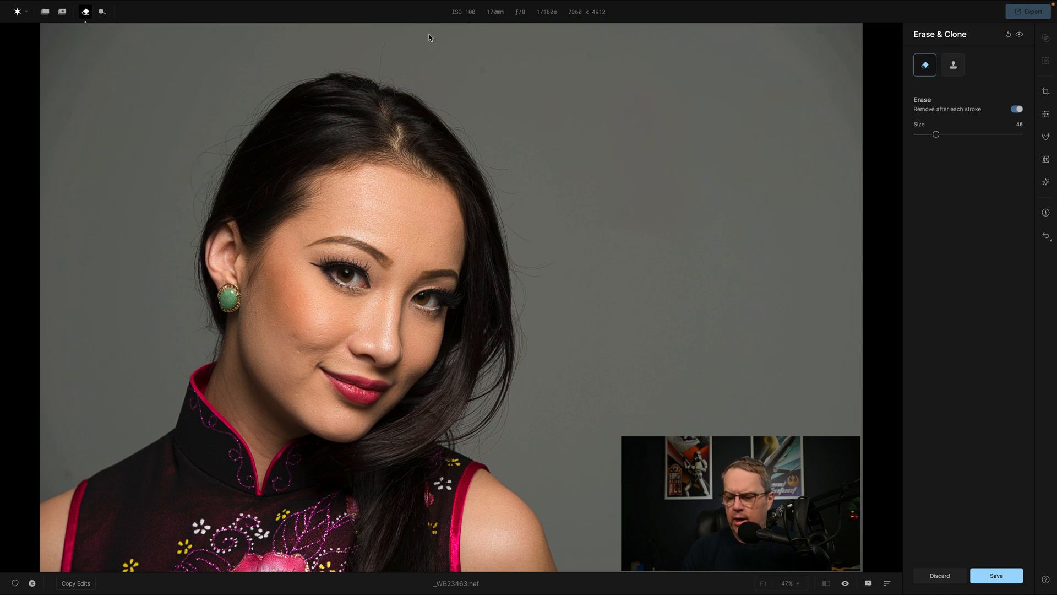
Erase the long stray hair sticking up above the top of the head with the Erase brush at size 22.
key("bracketleft")
key("bracketleft")
key("bracketleft")
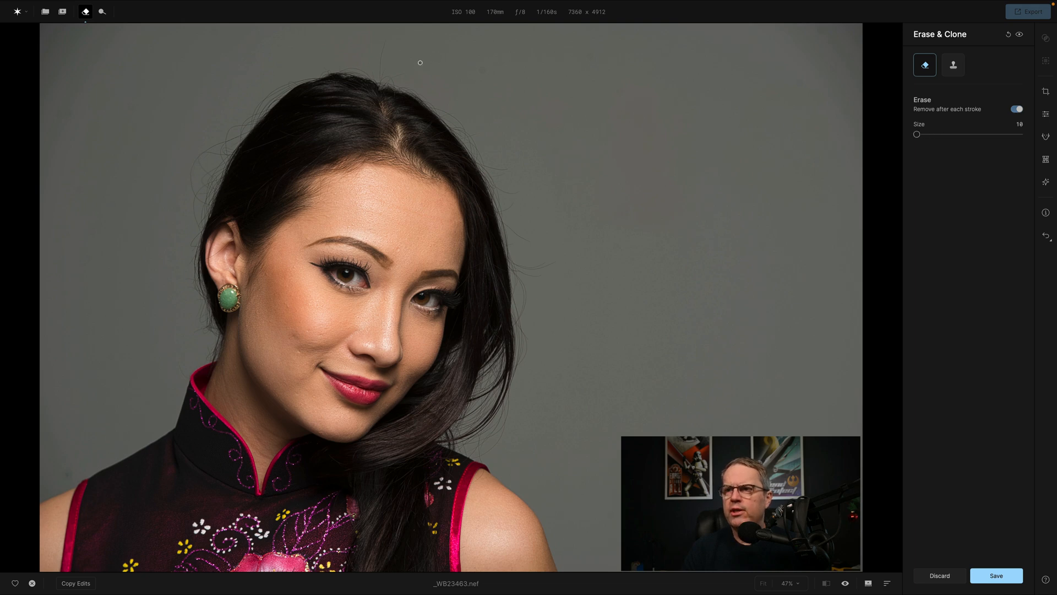
key("super+plus")
key("super+plus")
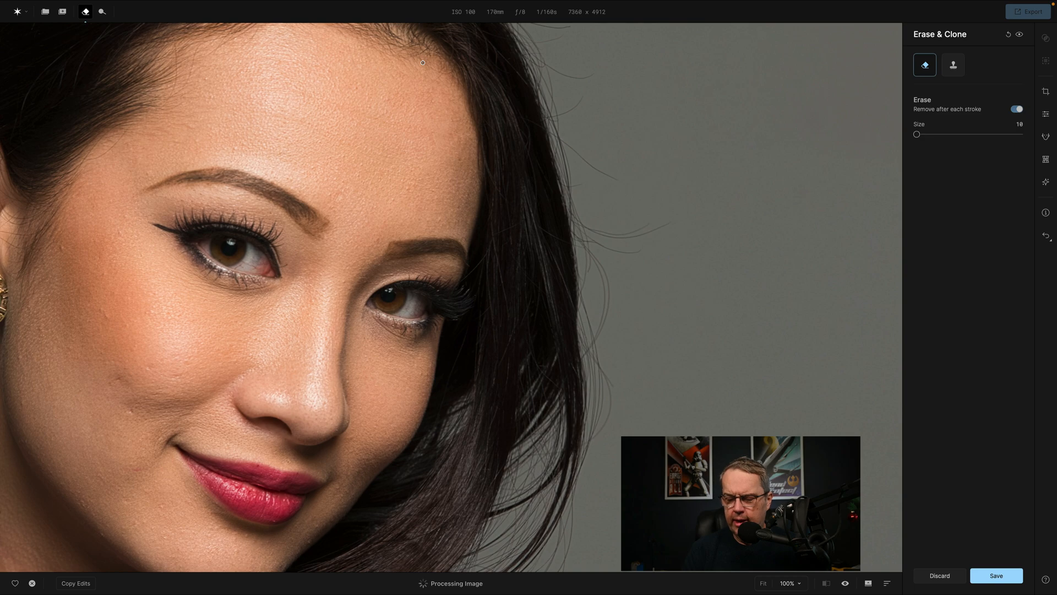
key("super+plus")
scroll(427, 71, "up", 5)
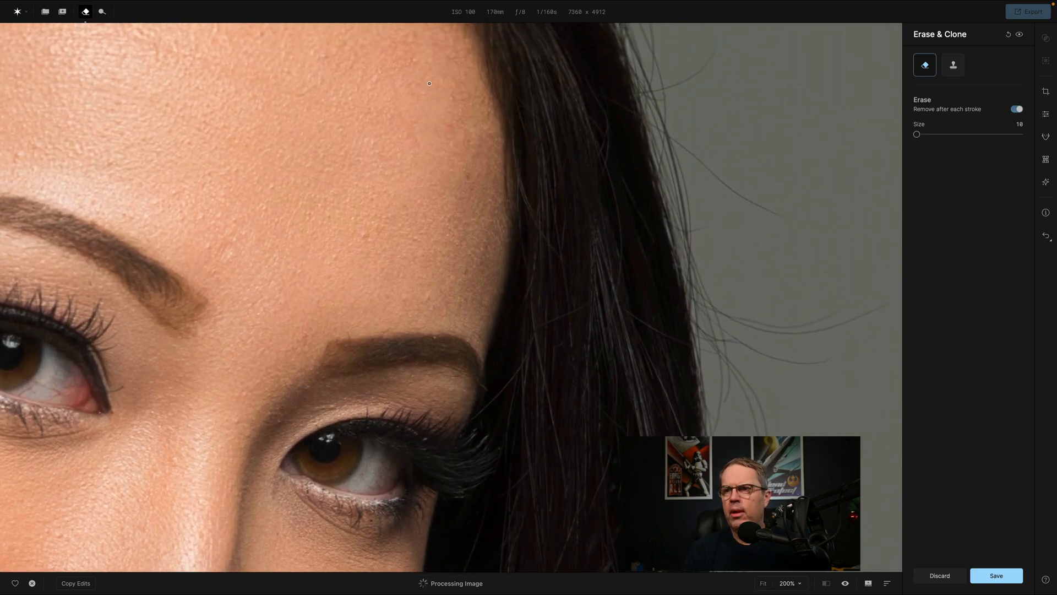
scroll(429, 83, "up", 10)
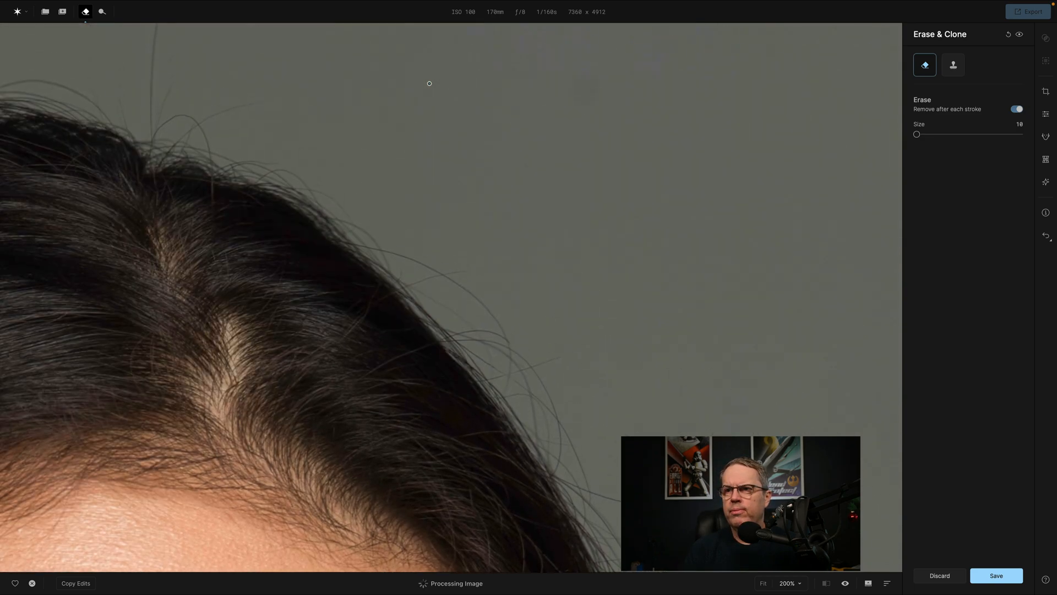
scroll(429, 83, "up", 4)
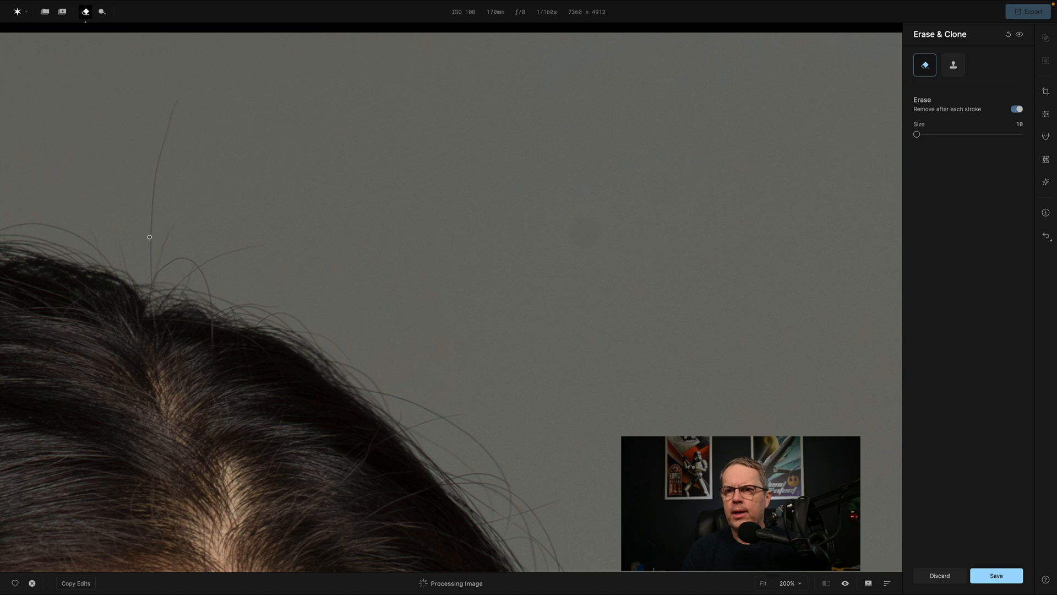
key("]")
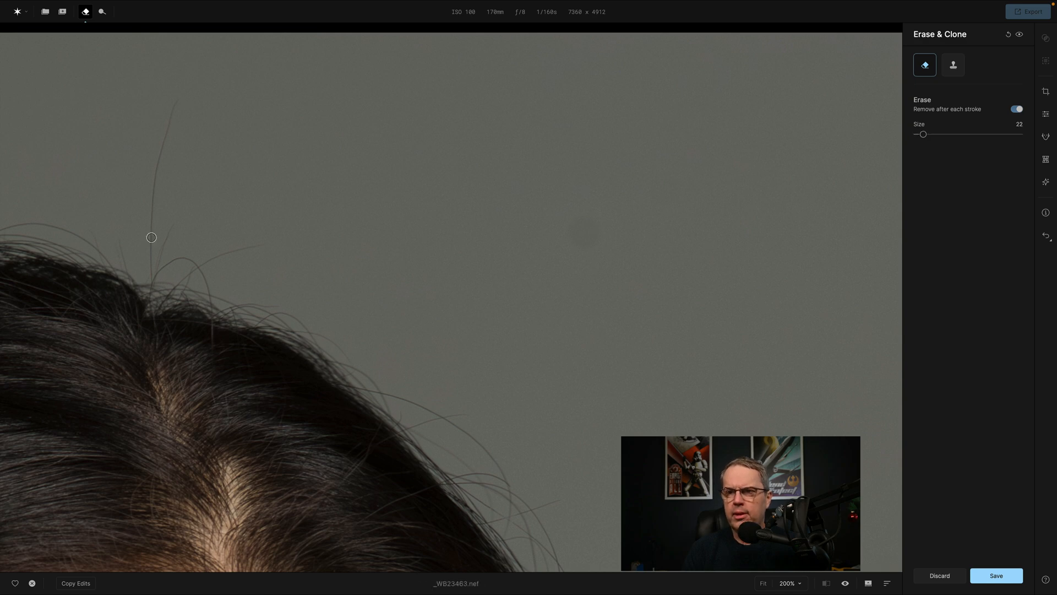
mouse_move(151, 238)
left_mouse_down()
mouse_move(155, 176)
mouse_move(177, 99)
left_mouse_up()
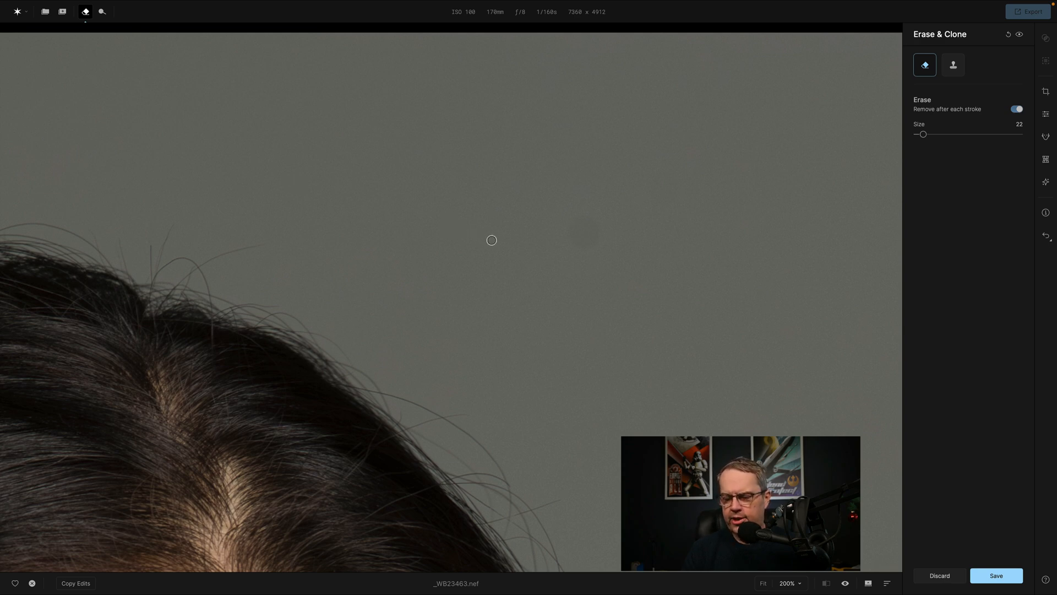
Erase the faint round smudge on the grey backdrop beside the head with the Erase brush at size 94.
key("bracketright")
key("bracketright")
key("bracketright")
key("bracketright")
key("bracketright")
key("bracketright")
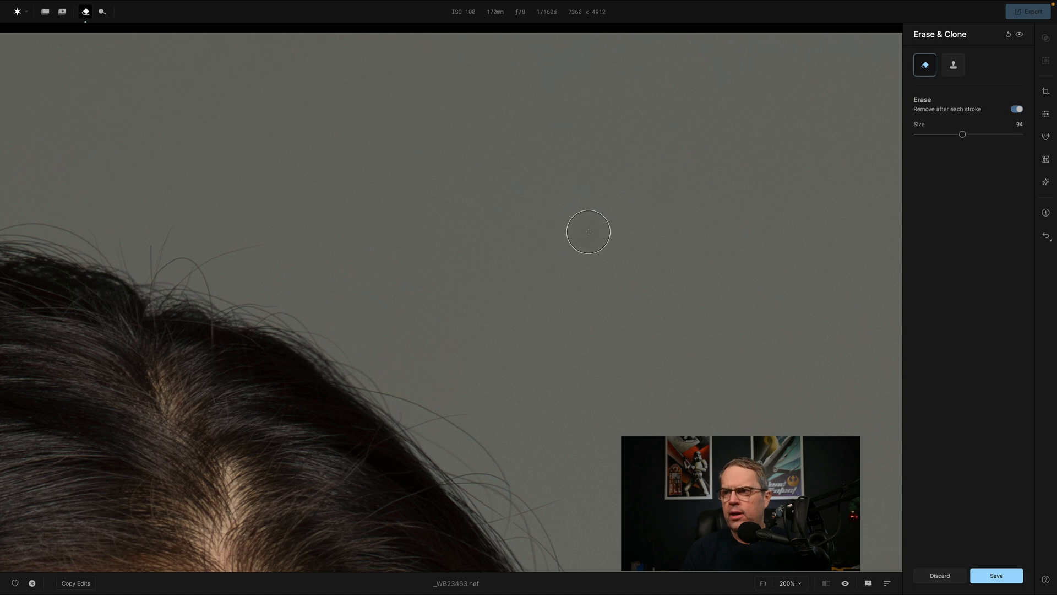
left_click(588, 230)
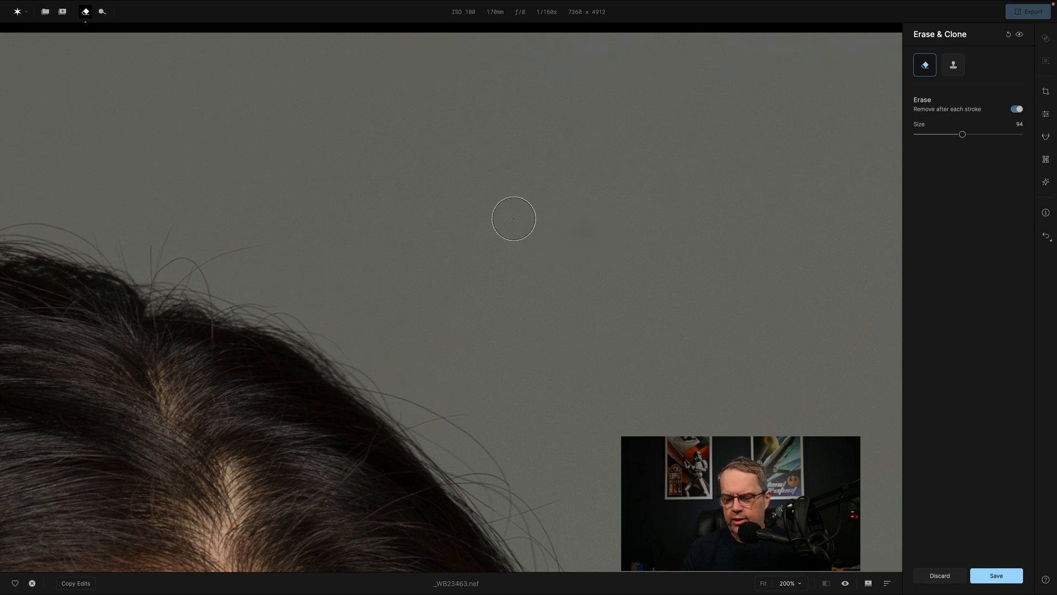
key("ctrl+0")
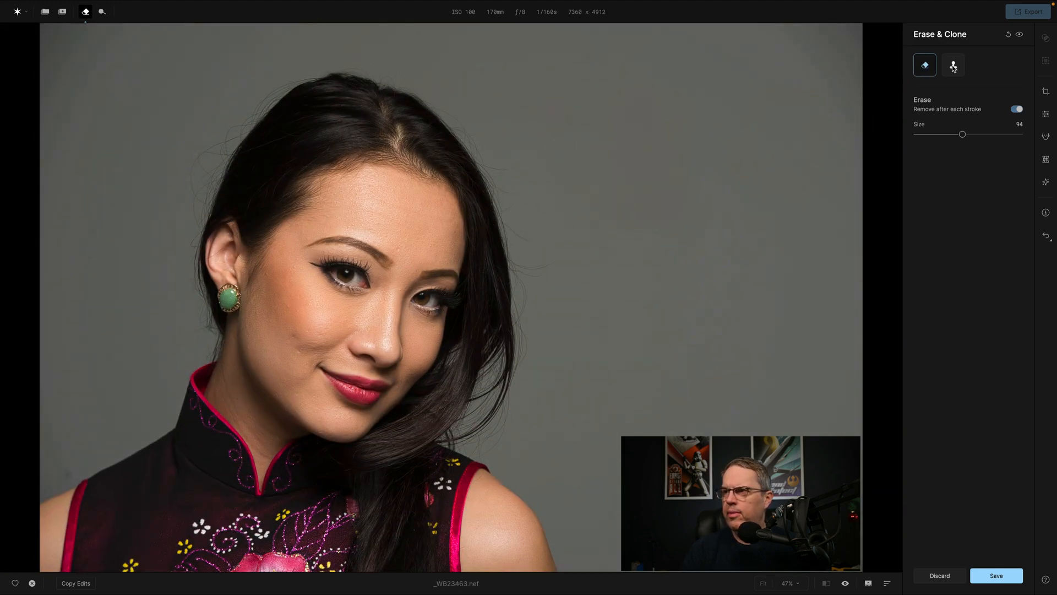
Turn off Remove after each stroke to view the manual erase options, and turn it back on.
left_click_drag(963, 135, 963, 135)
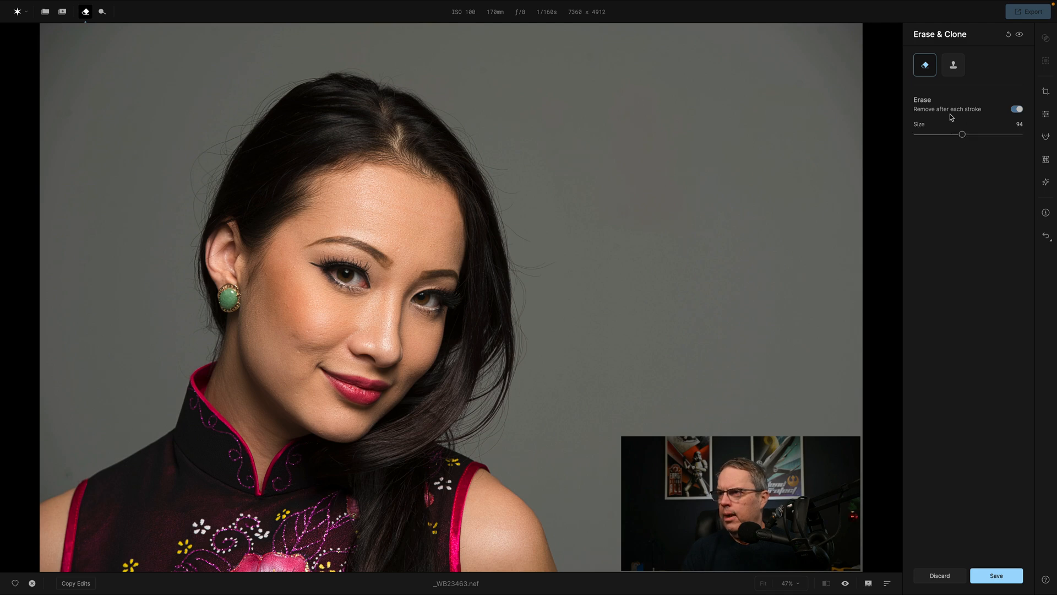
left_click(1015, 110)
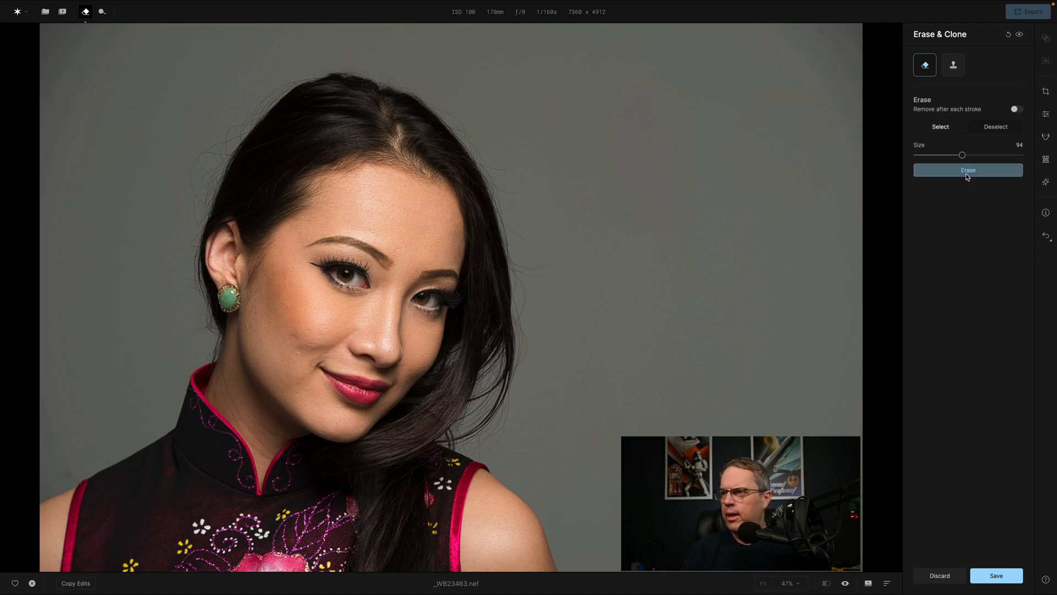
left_click(1018, 109)
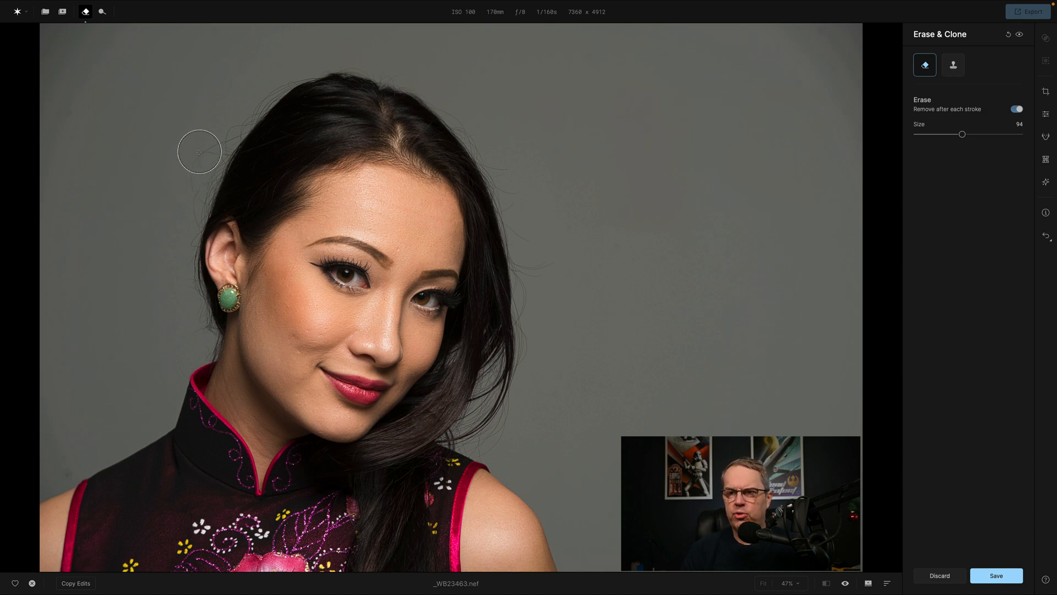
Set the Erase brush size to 34 and save the Erase & Clone edits.
key("bracketleft")
key("bracketleft")
key("bracketleft")
key("bracketleft")
key("bracketleft")
key("bracketleft")
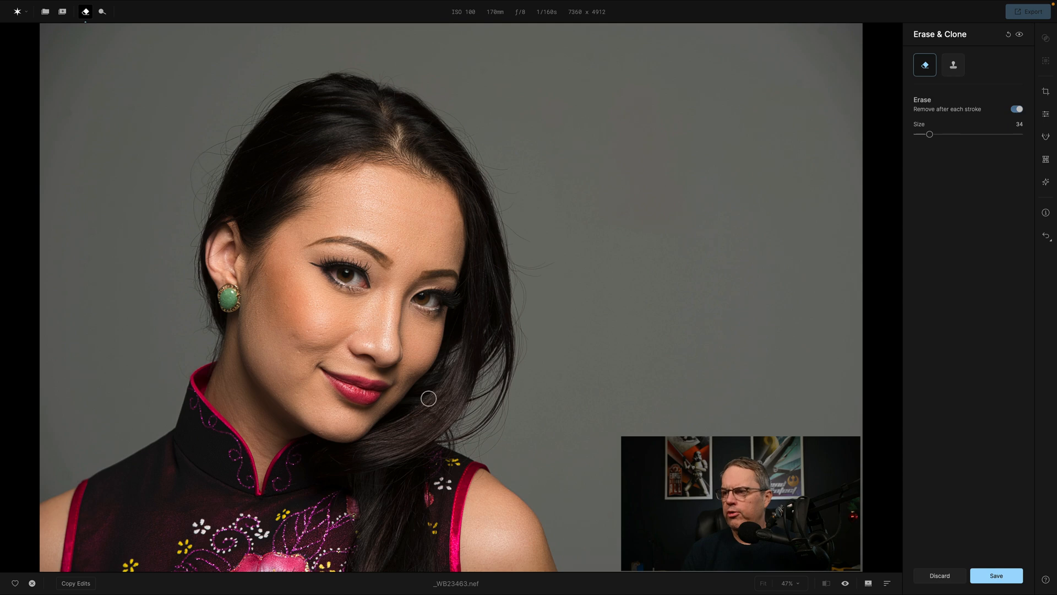
left_click(1007, 577)
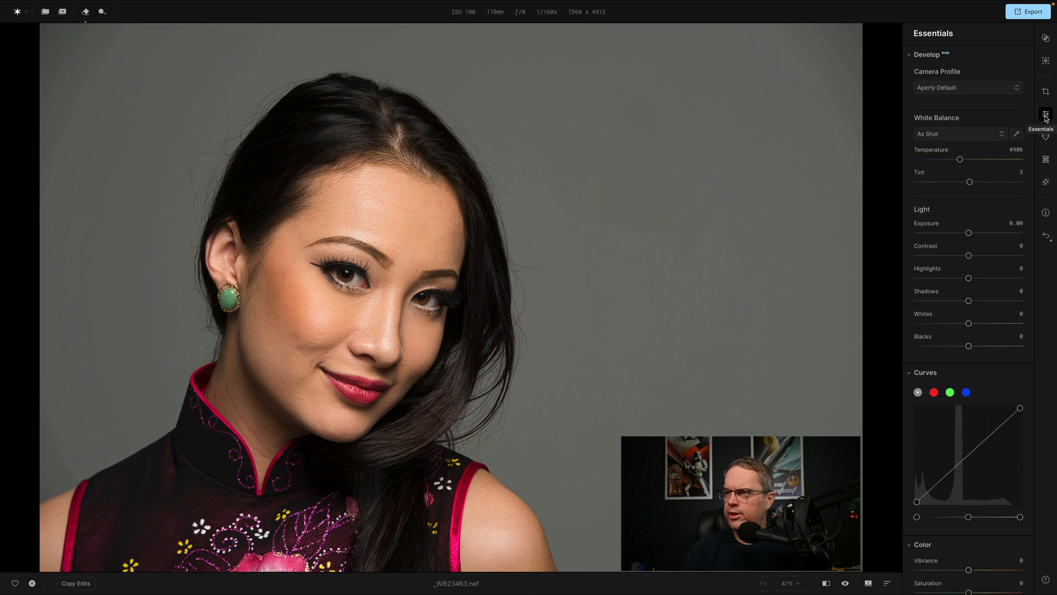
Show the presets and browse the Yours, Favorites, Color, Creative, Retouch and External categories.
left_click(1046, 39)
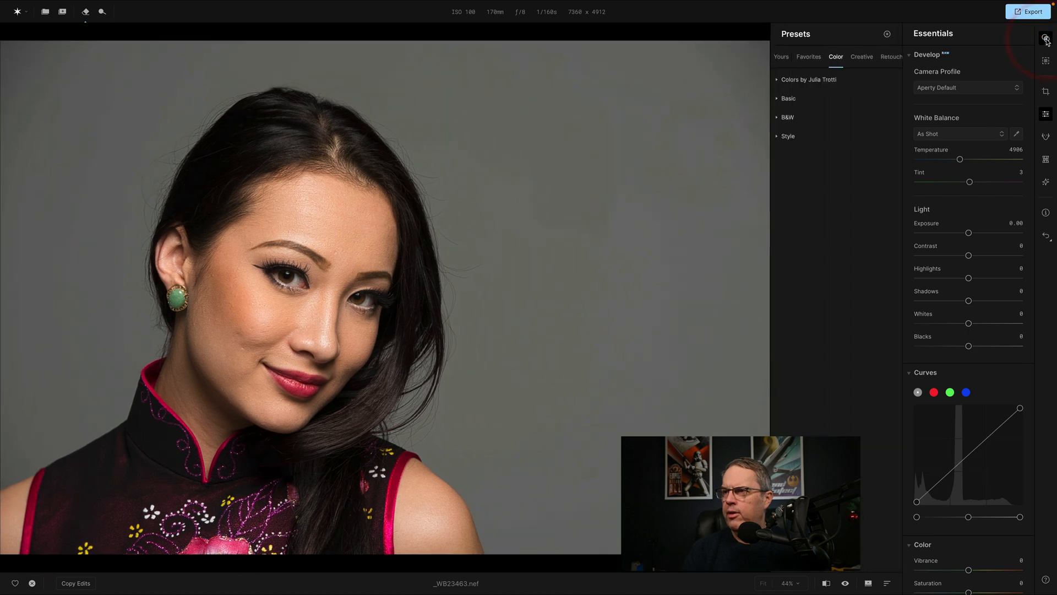
left_click(785, 61)
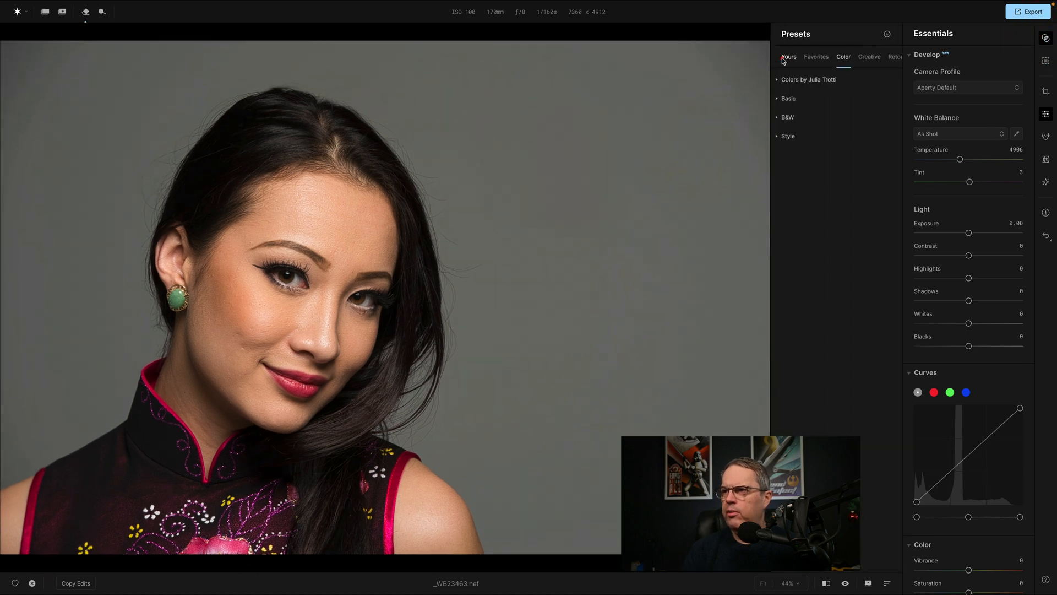
left_click(817, 59)
left_click(845, 60)
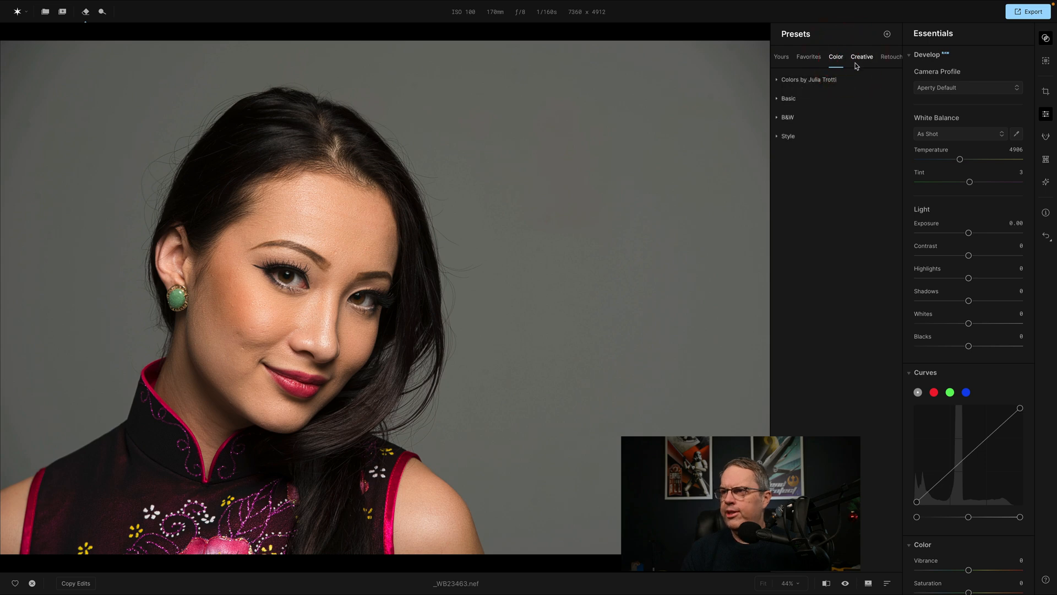
left_click(862, 59)
left_click(864, 60)
left_click(883, 62)
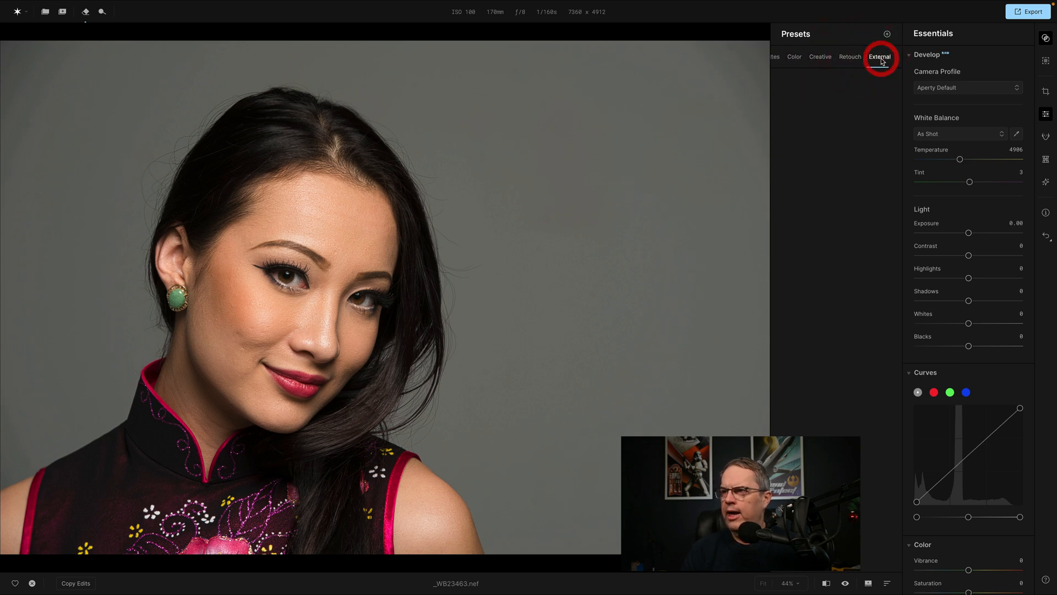
left_click(848, 59)
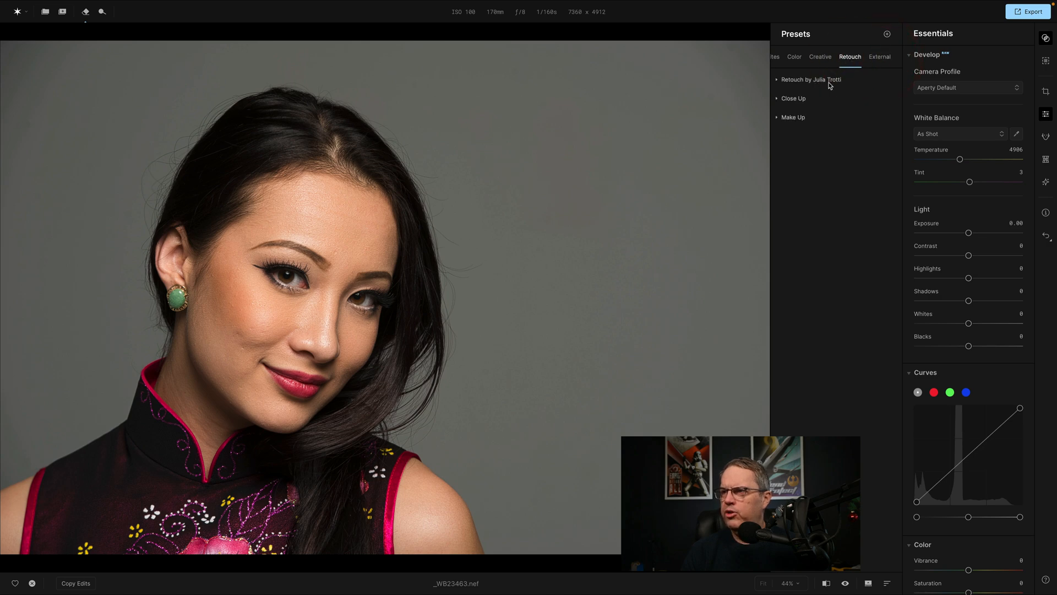
left_click(827, 60)
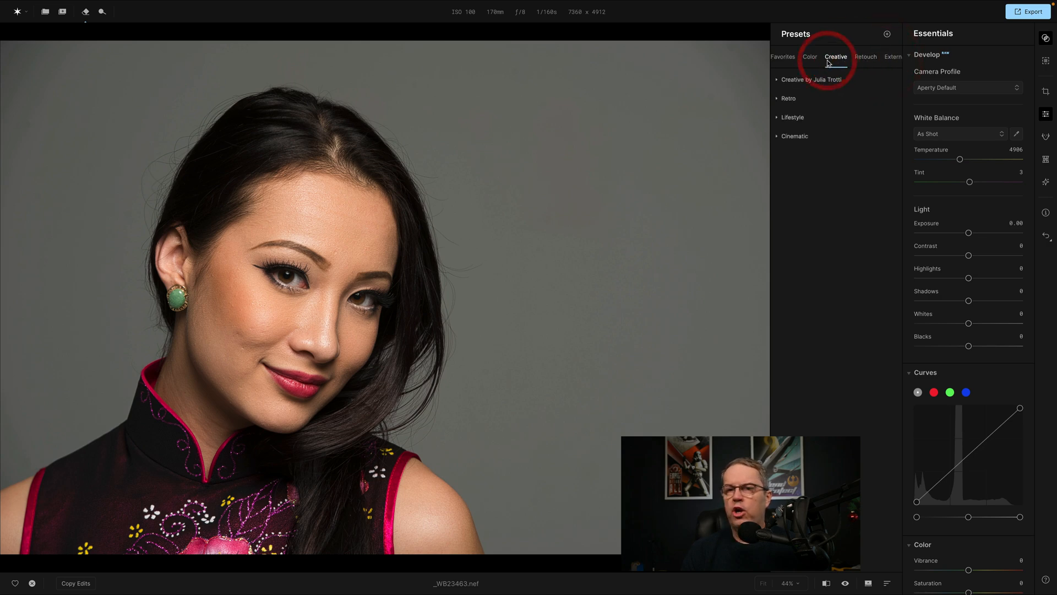
left_click(810, 60)
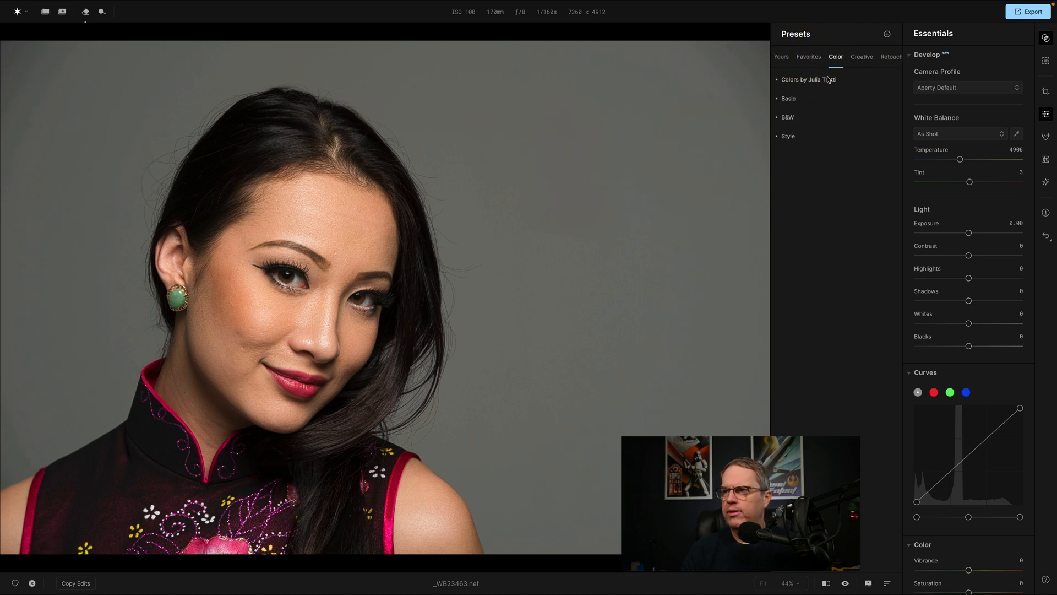
Try the Sunlit Glow color preset, compare it with the unedited portrait, and reset it.
left_click(778, 82)
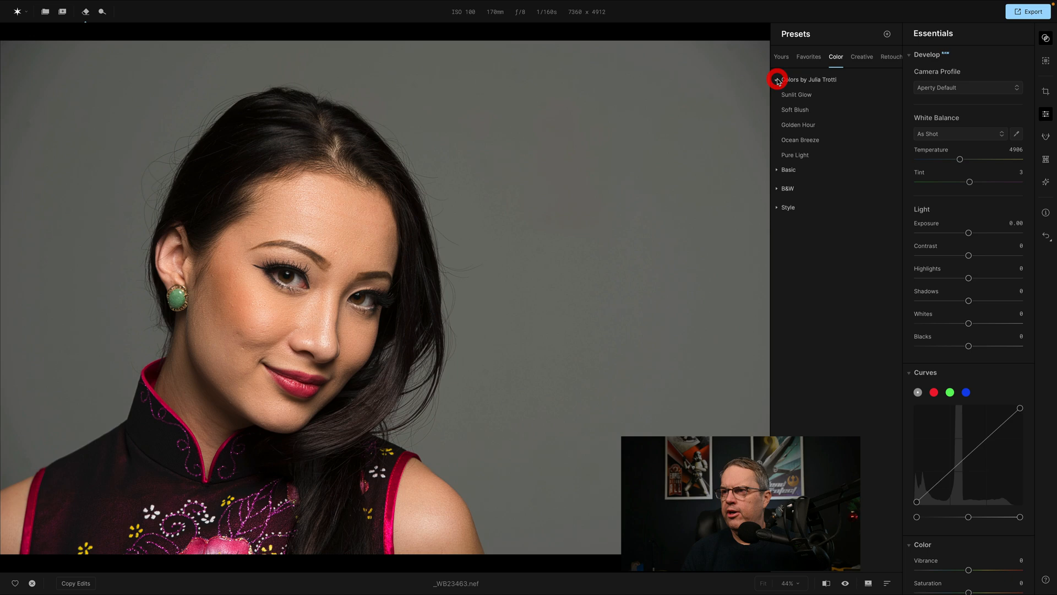
left_click(803, 96)
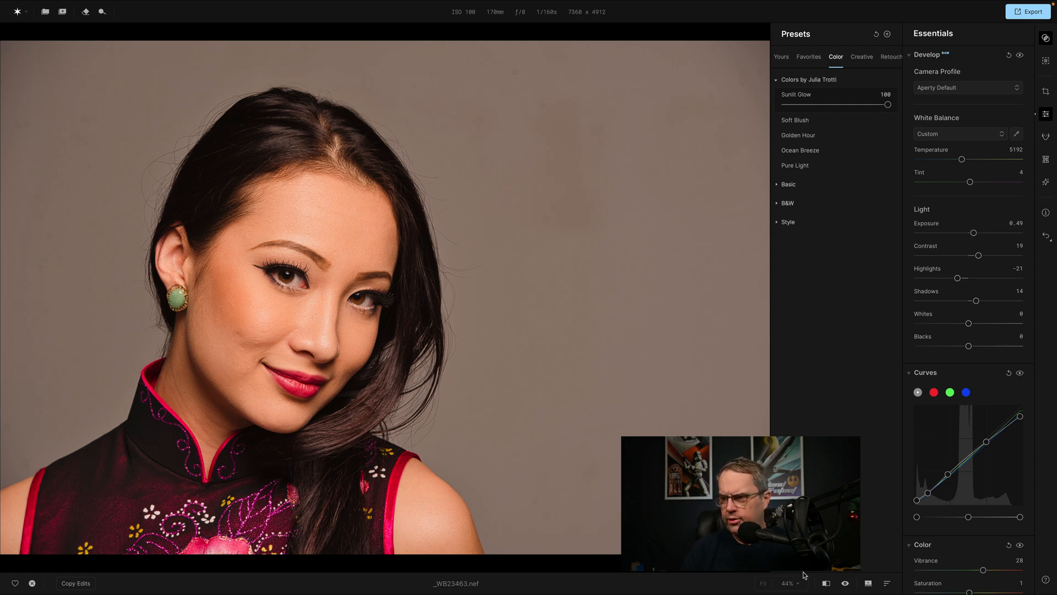
left_click(846, 585)
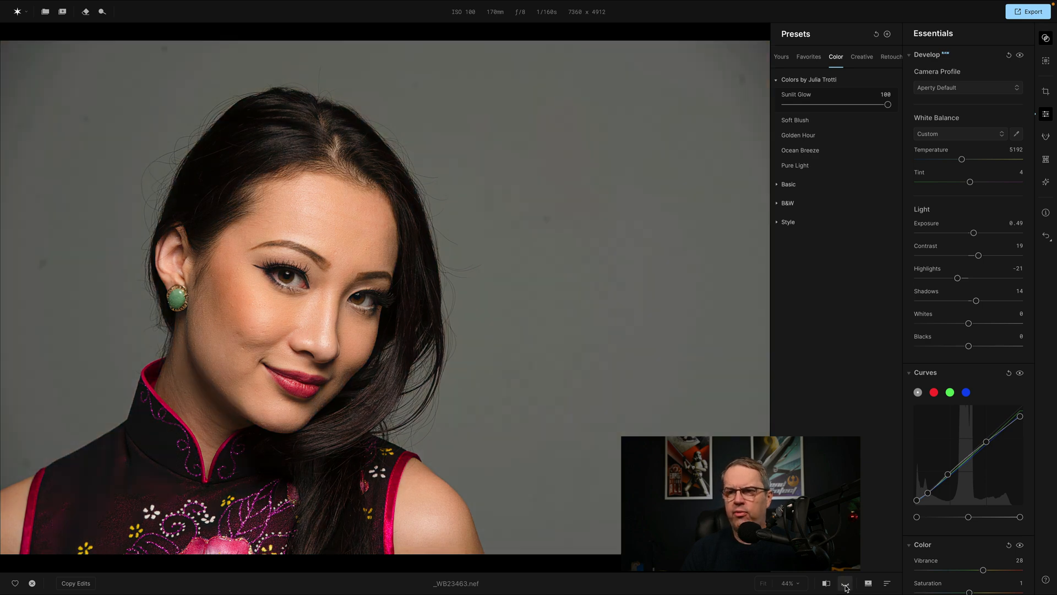
left_click(846, 584)
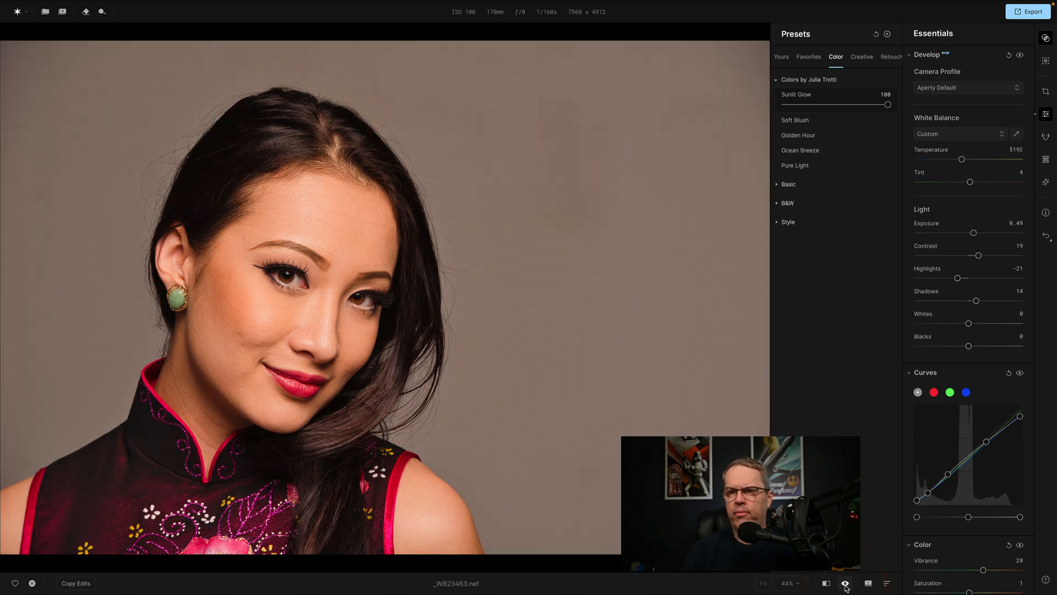
left_click(845, 584)
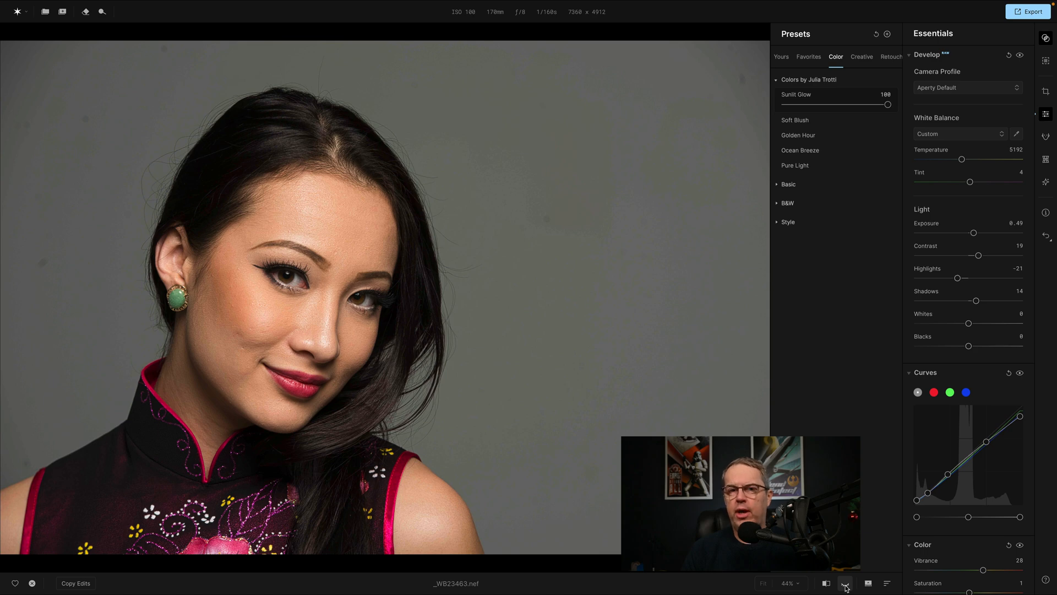
left_click(845, 585)
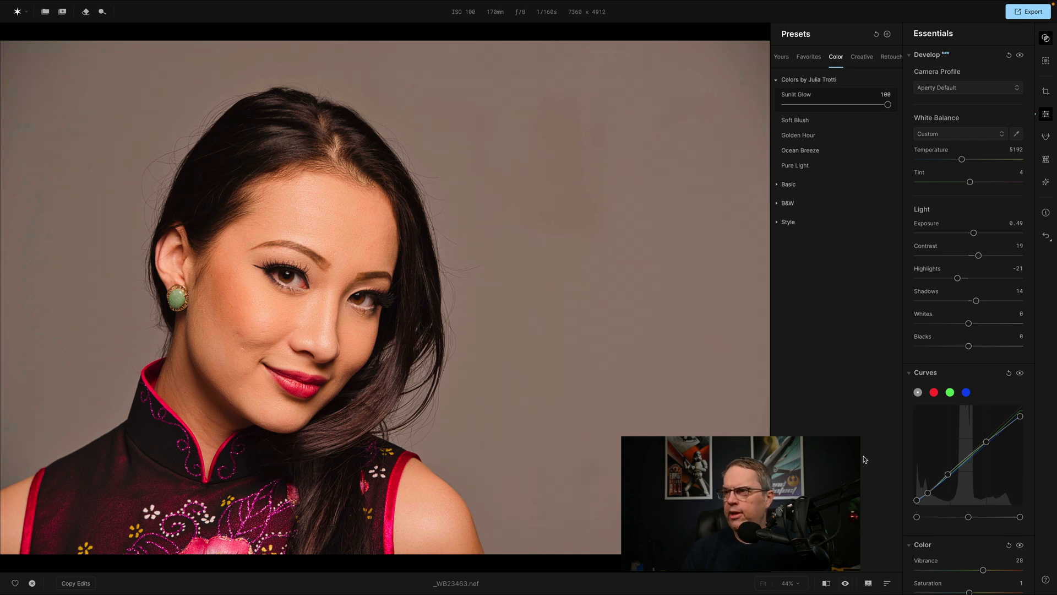
left_click(877, 35)
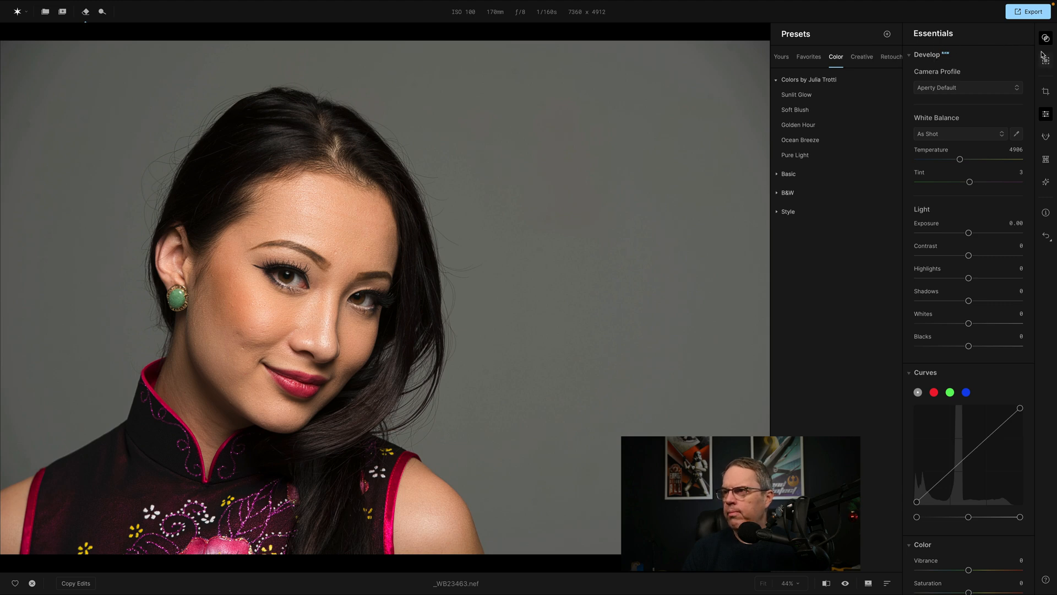
View the dialog for creating a custom preset and close it without saving.
left_click(888, 35)
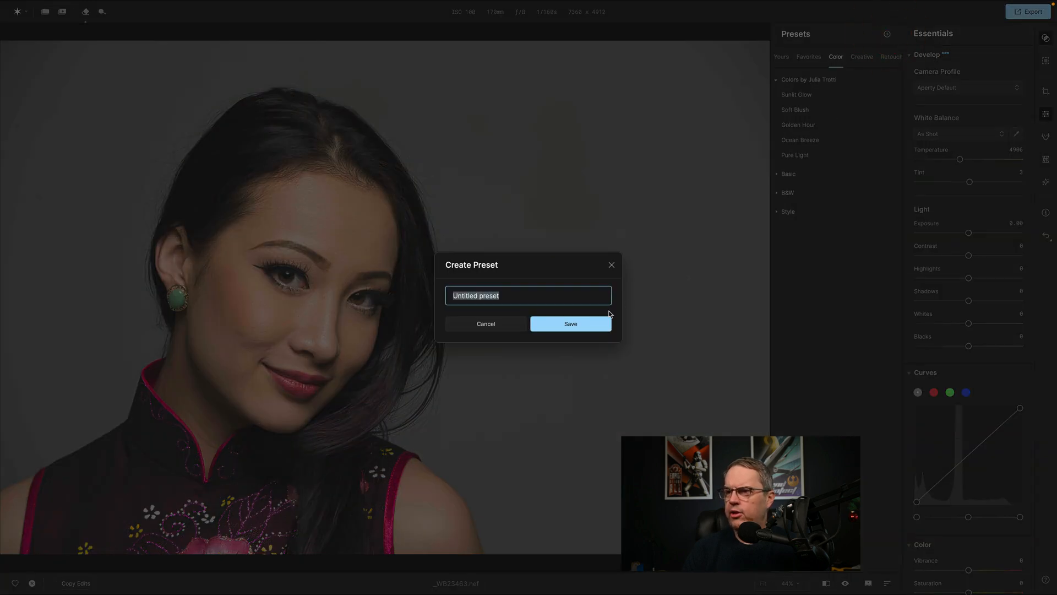
left_click(495, 326)
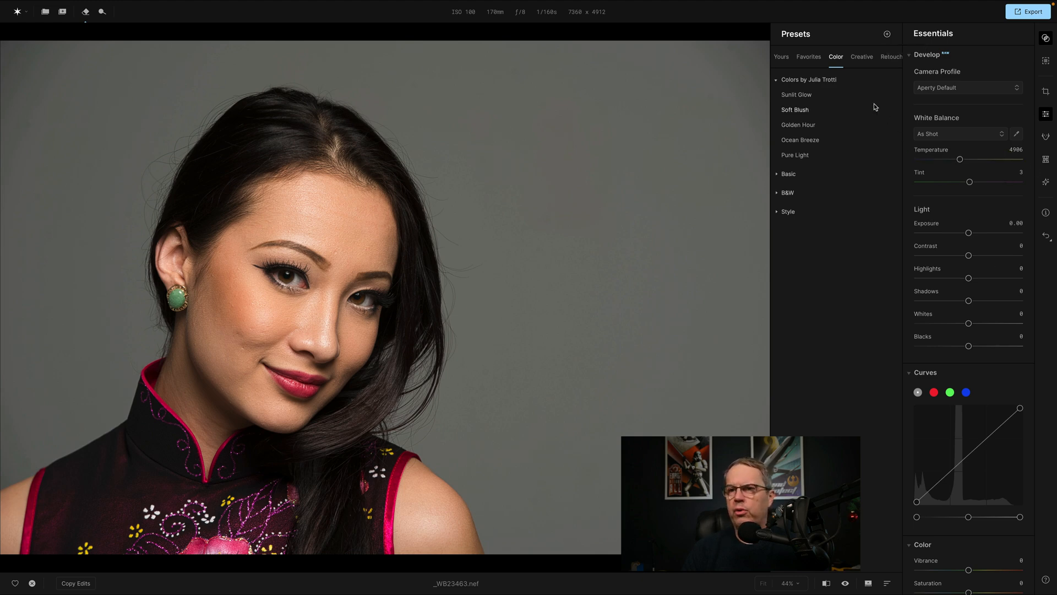
left_click(887, 34)
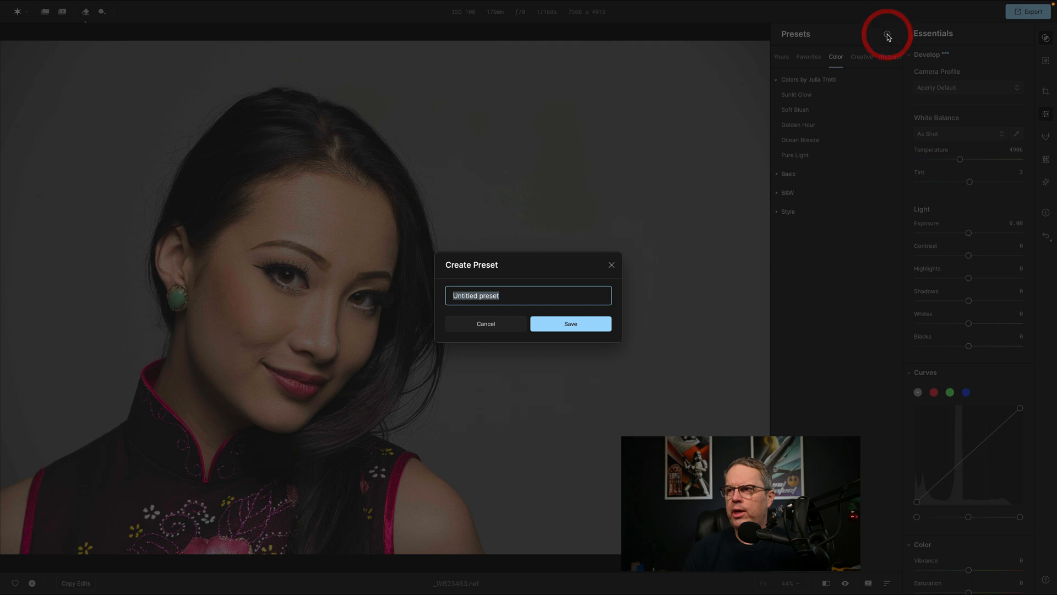
left_click(494, 324)
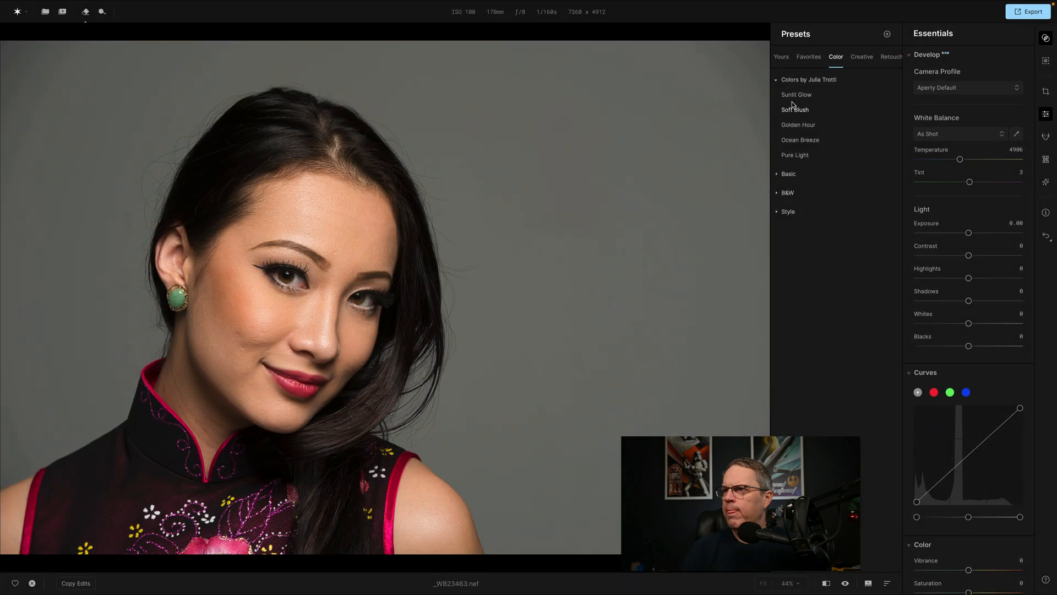
Create a person mask for the woman in the portrait and view its coverage.
left_click(1046, 61)
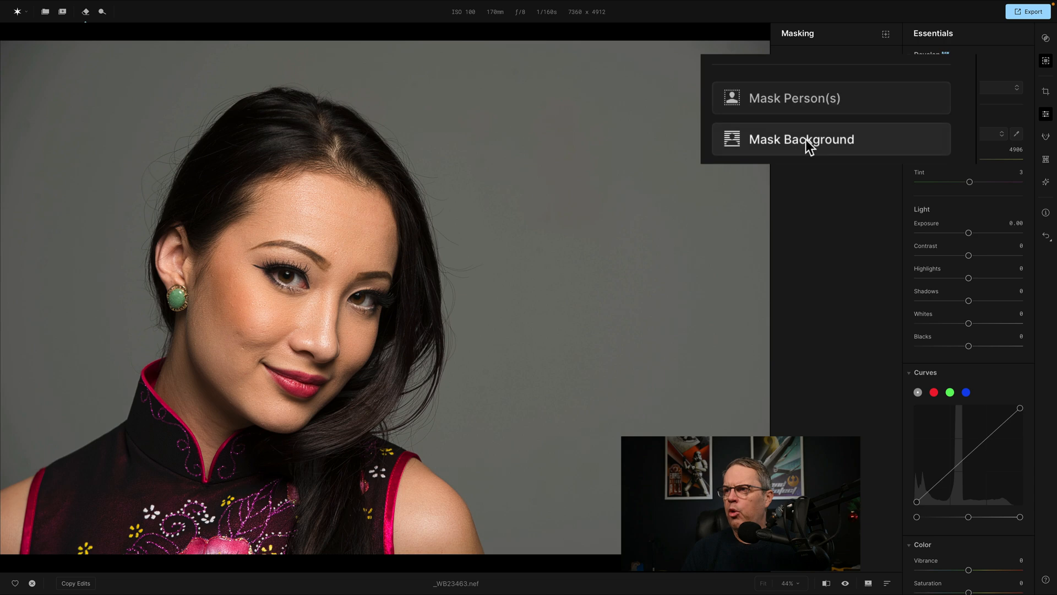
left_click(826, 102)
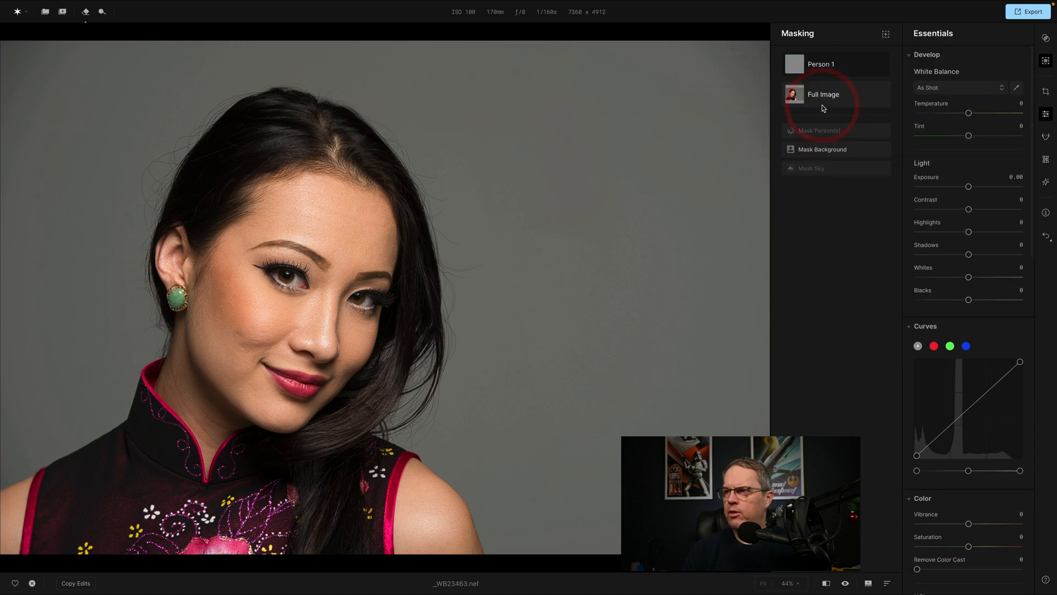
left_click(826, 66)
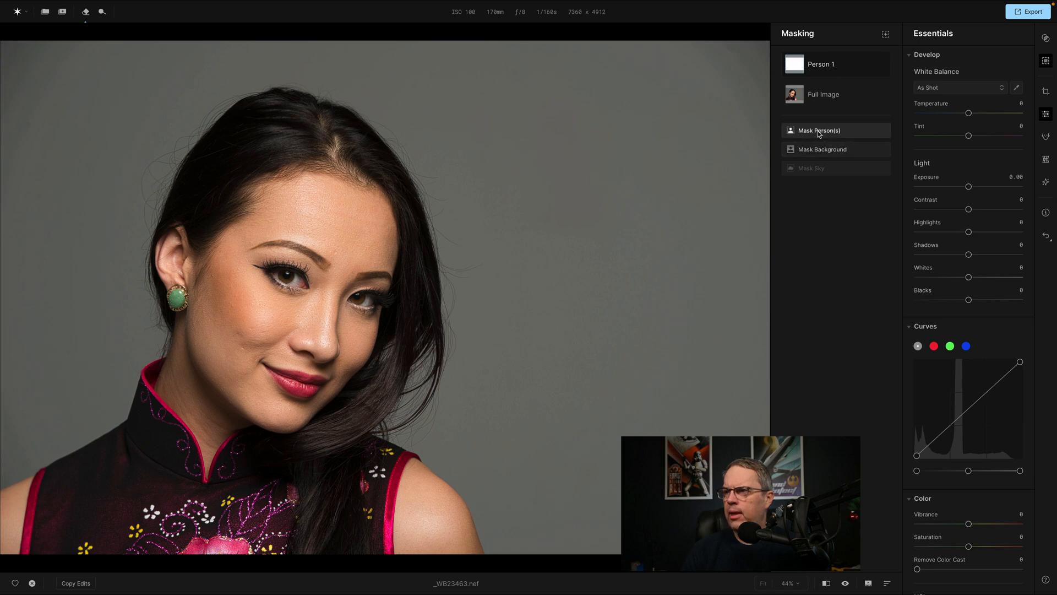
Add a second person mask, delete it again, and check the remaining Person 1 mask.
left_click(819, 131)
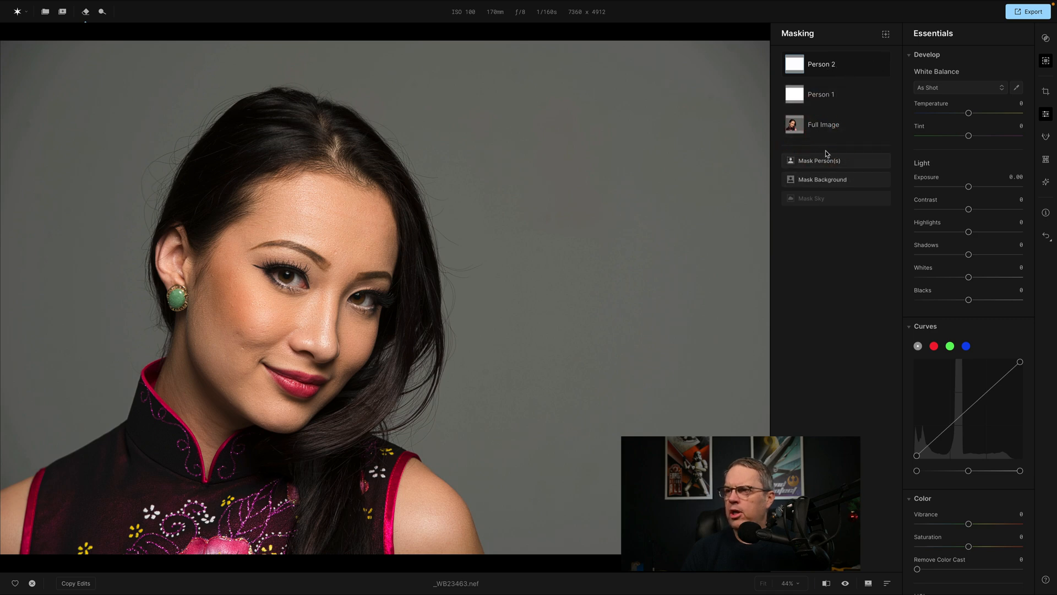
left_click(874, 65)
mouse_move(887, 90)
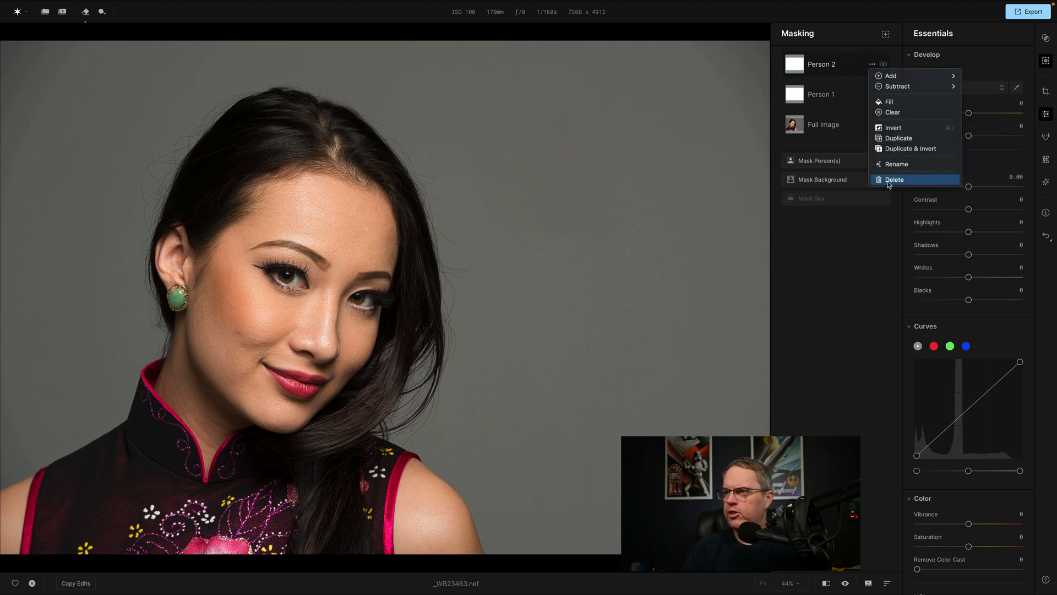
left_click(888, 180)
left_click(797, 64)
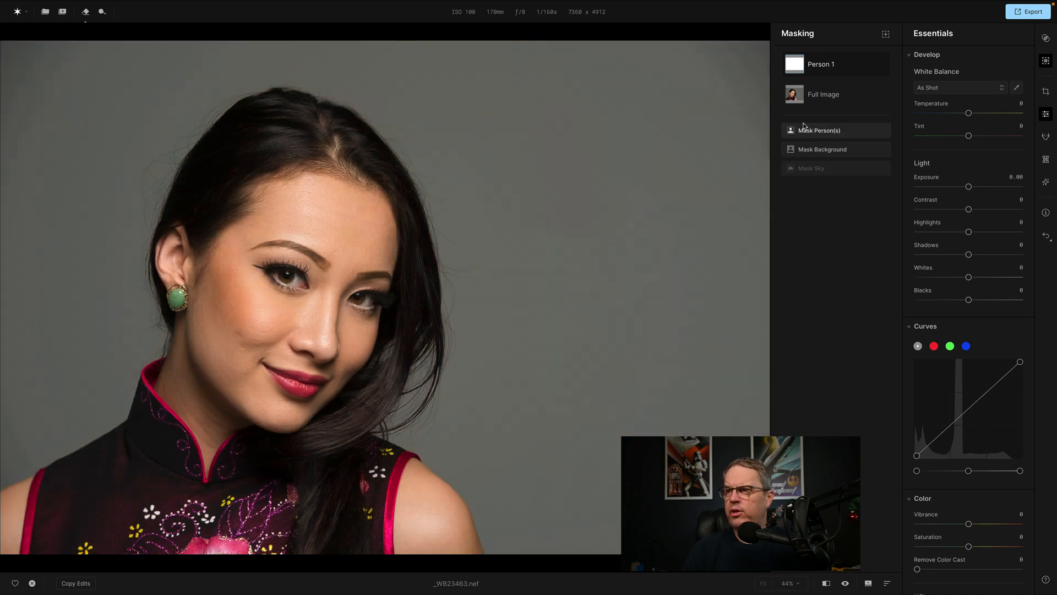
Try a background mask with the person subtracted from it, check its coverage, and delete the mask.
left_click(811, 149)
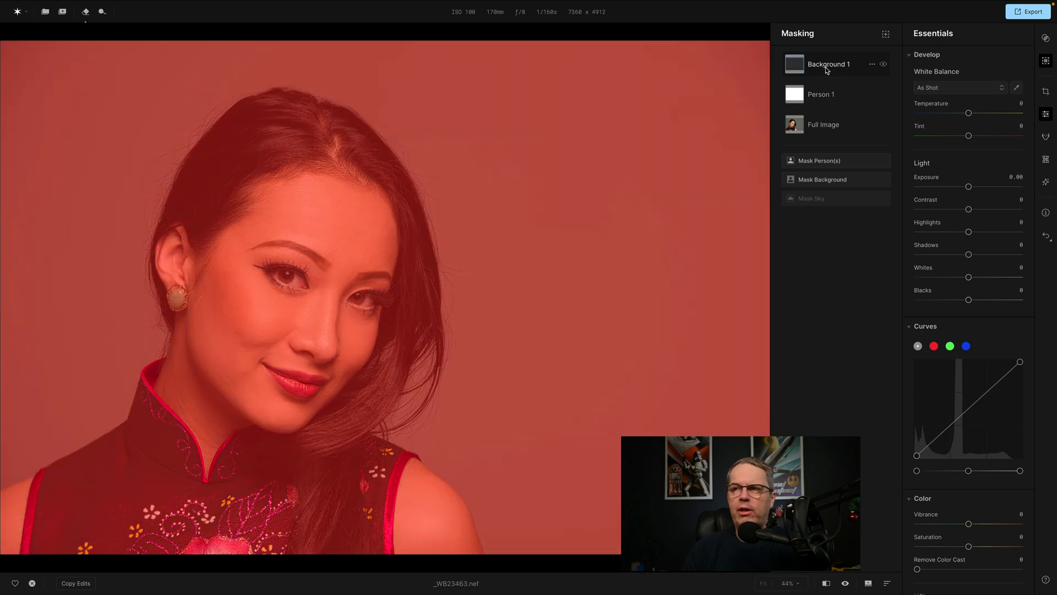
left_click(873, 64)
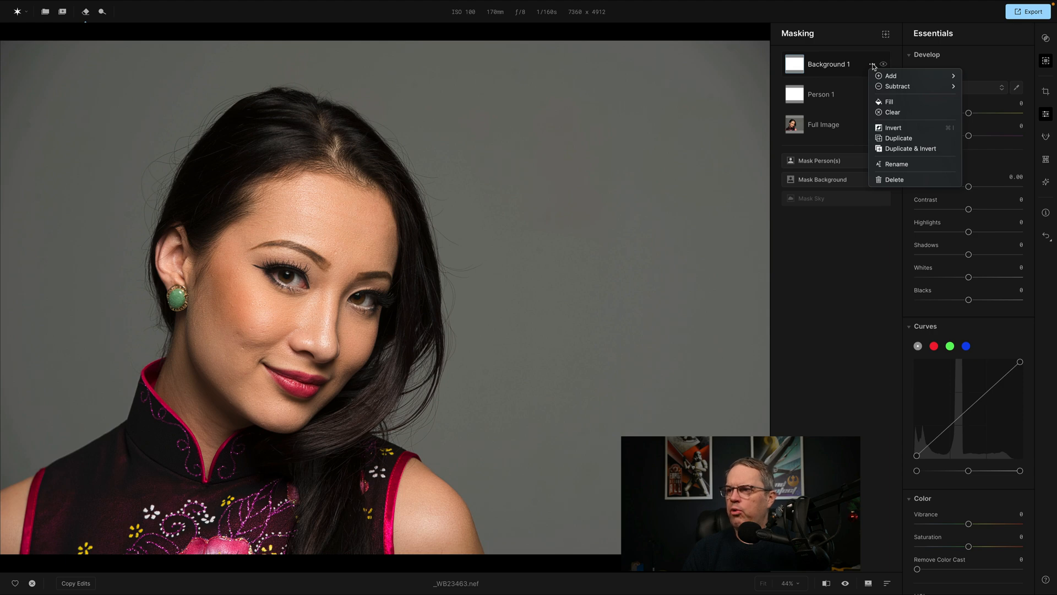
mouse_move(887, 75)
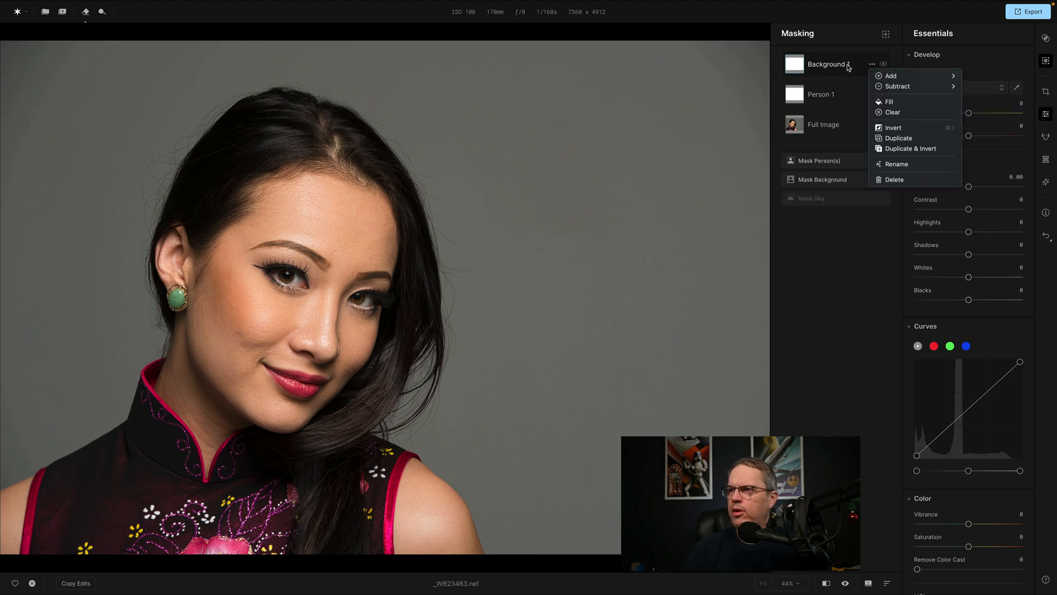
mouse_move(936, 86)
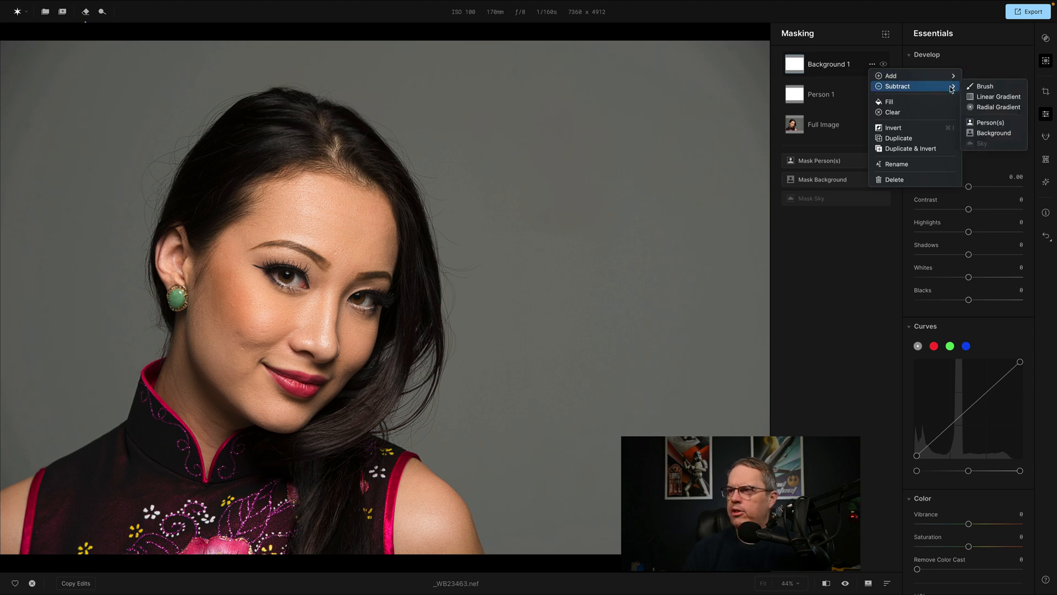
left_click(993, 124)
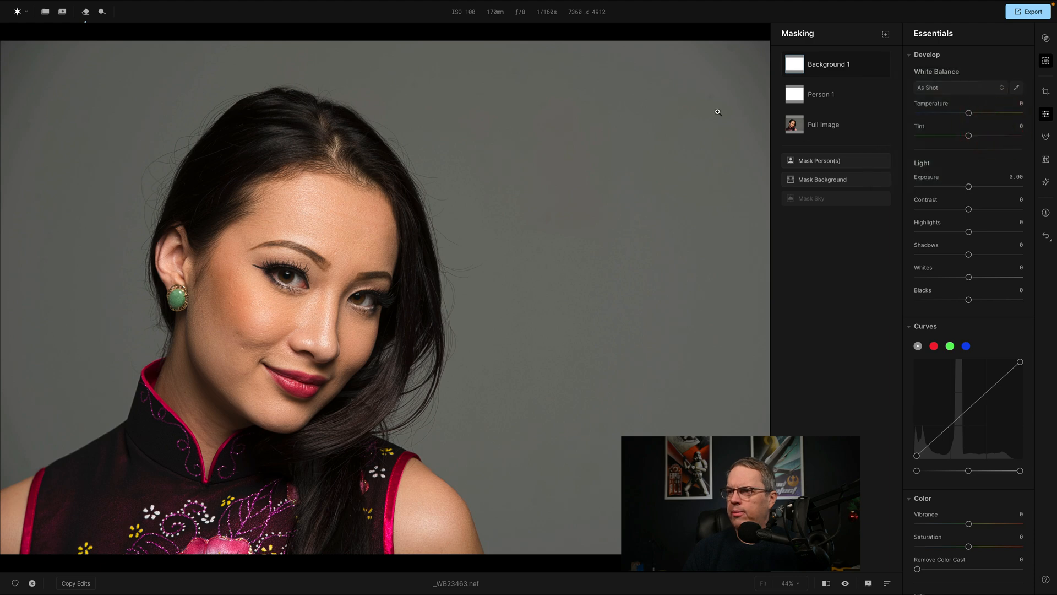
mouse_move(796, 65)
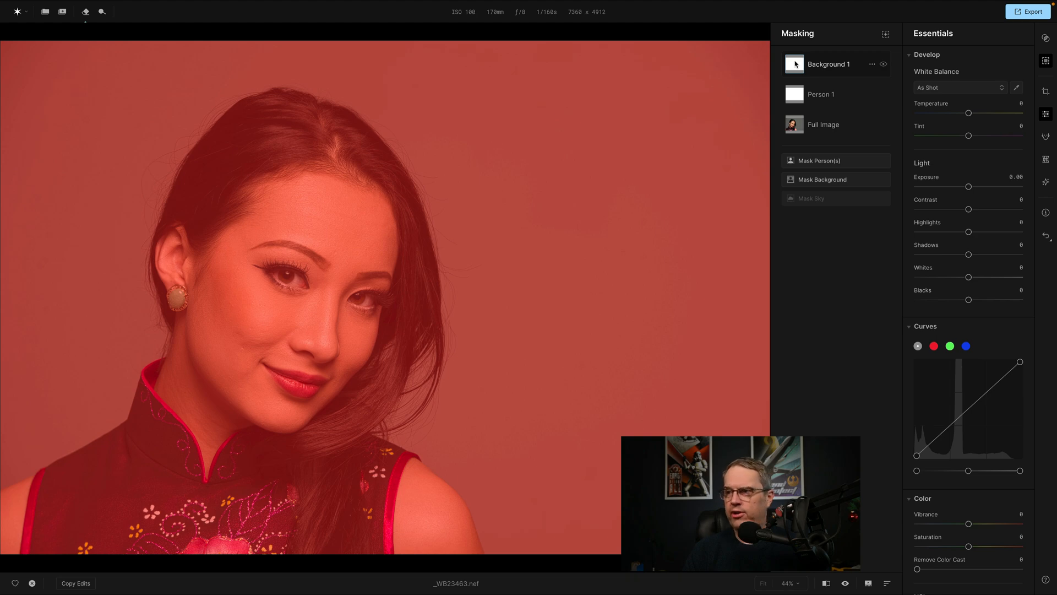
left_click(872, 64)
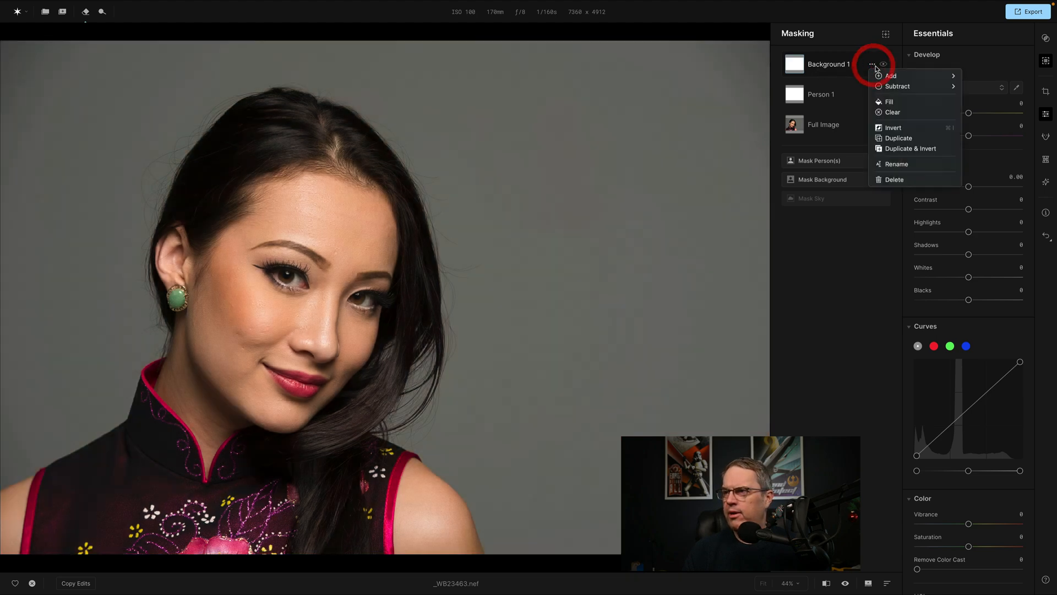
left_click(902, 180)
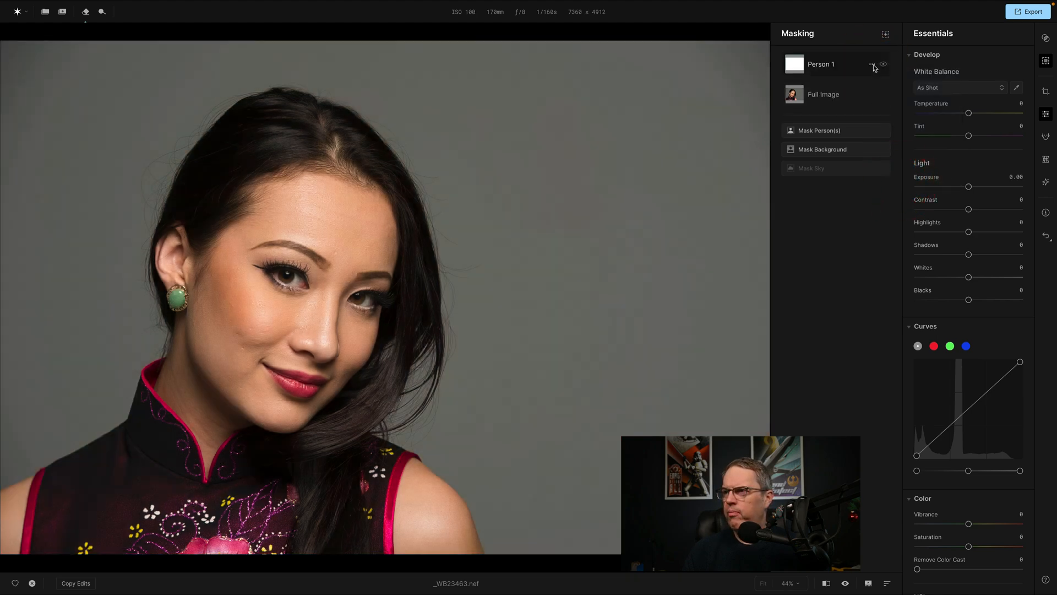
Delete the Person 1 mask and select the full image for editing.
left_click(873, 64)
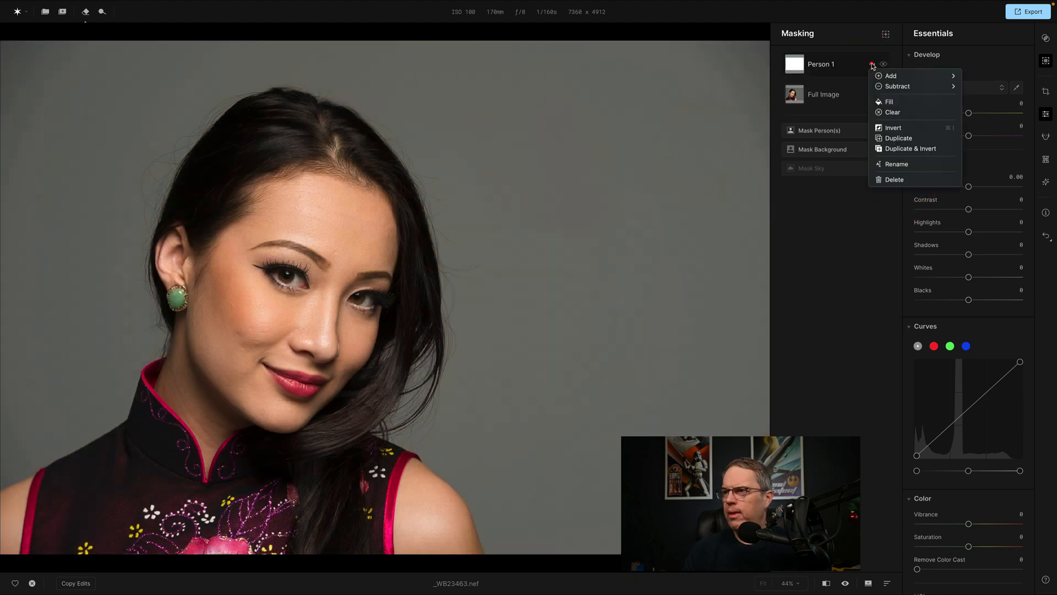
left_click(894, 180)
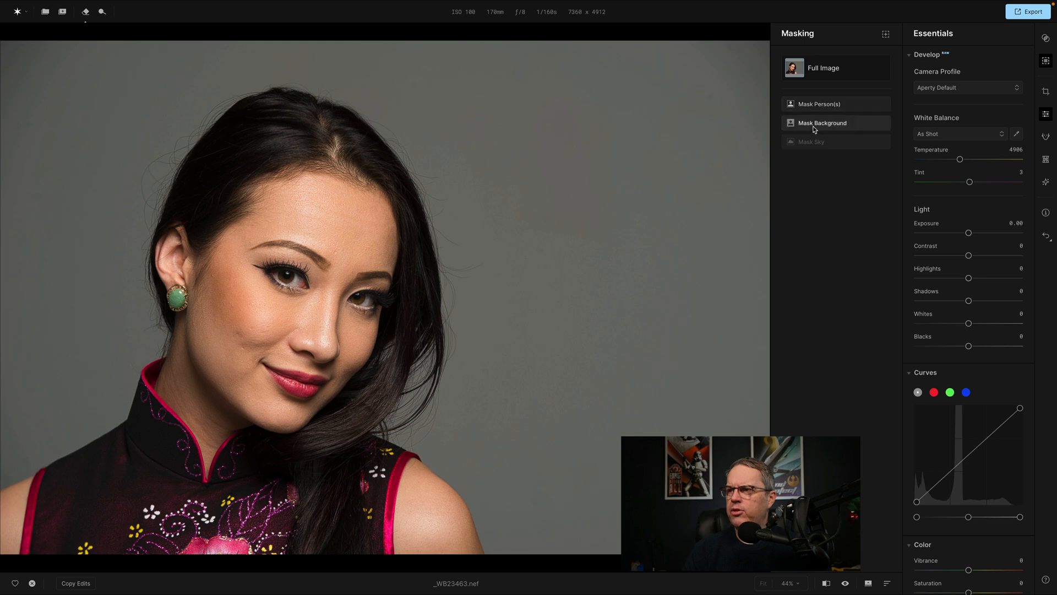
left_click(819, 70)
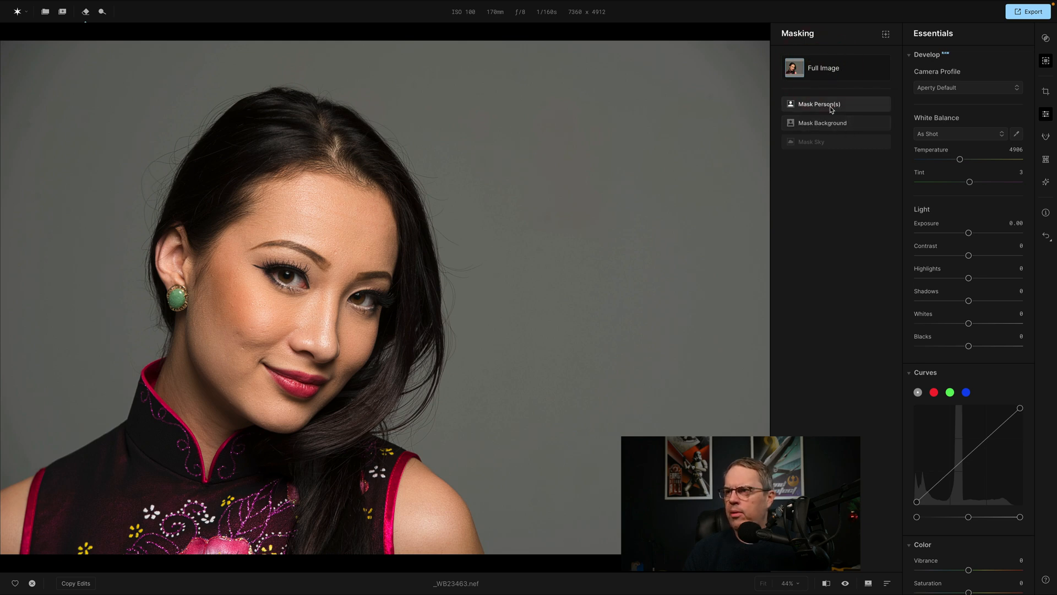
left_click(800, 67)
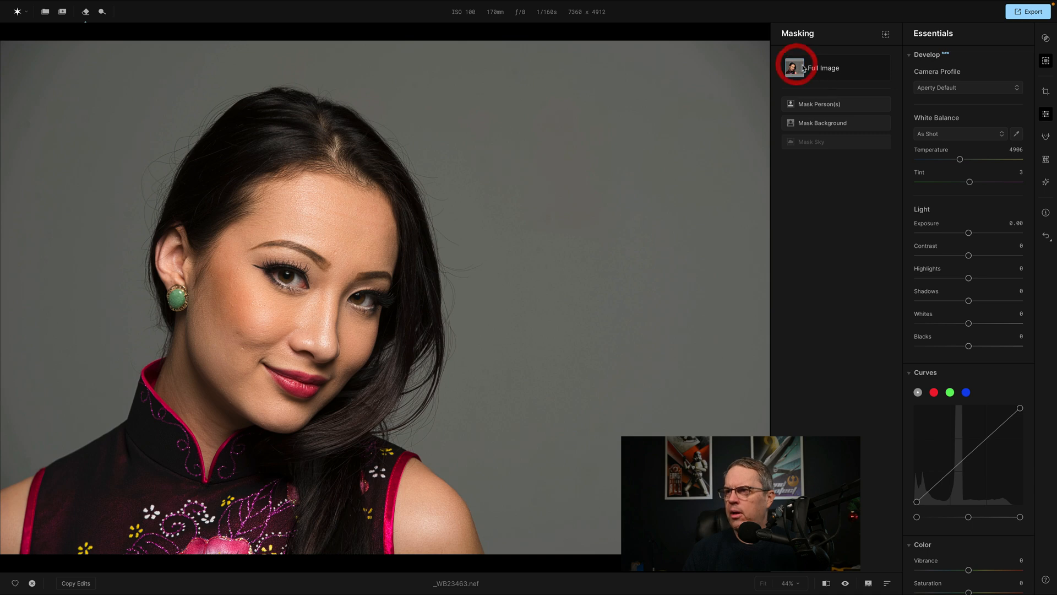
left_click(834, 67)
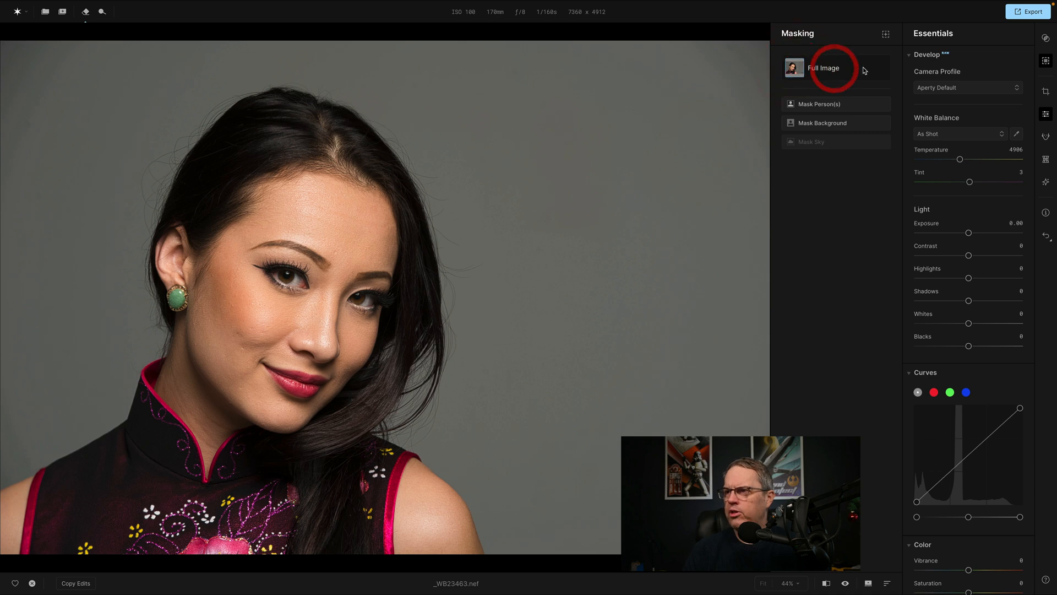
Create a person mask, try subtracting a brushed area of the backdrop beside the woman's head, and delete the mask.
left_click(826, 105)
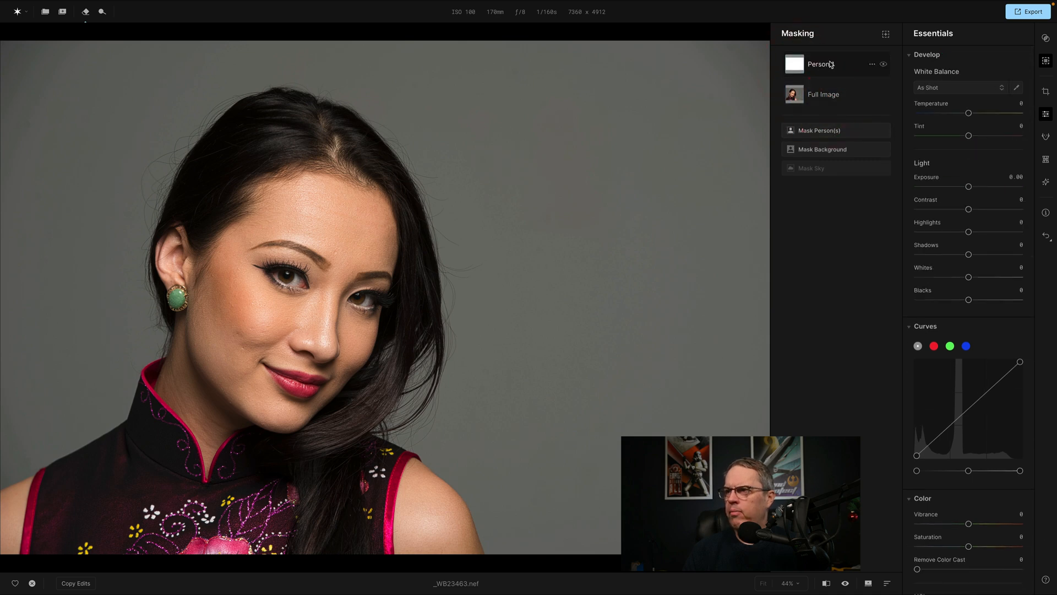
left_click(874, 64)
mouse_move(890, 84)
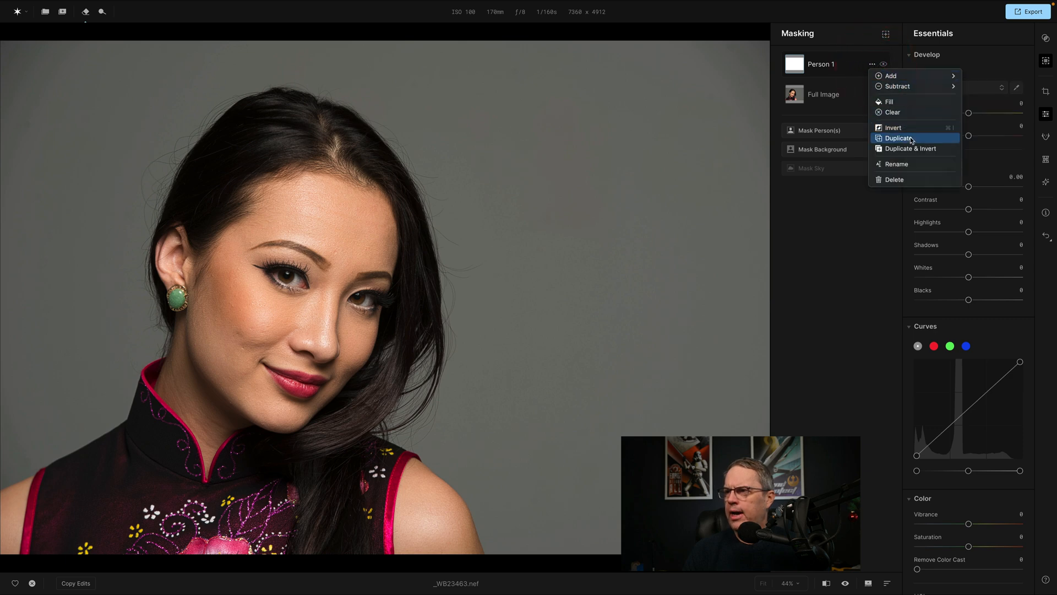
mouse_move(928, 80)
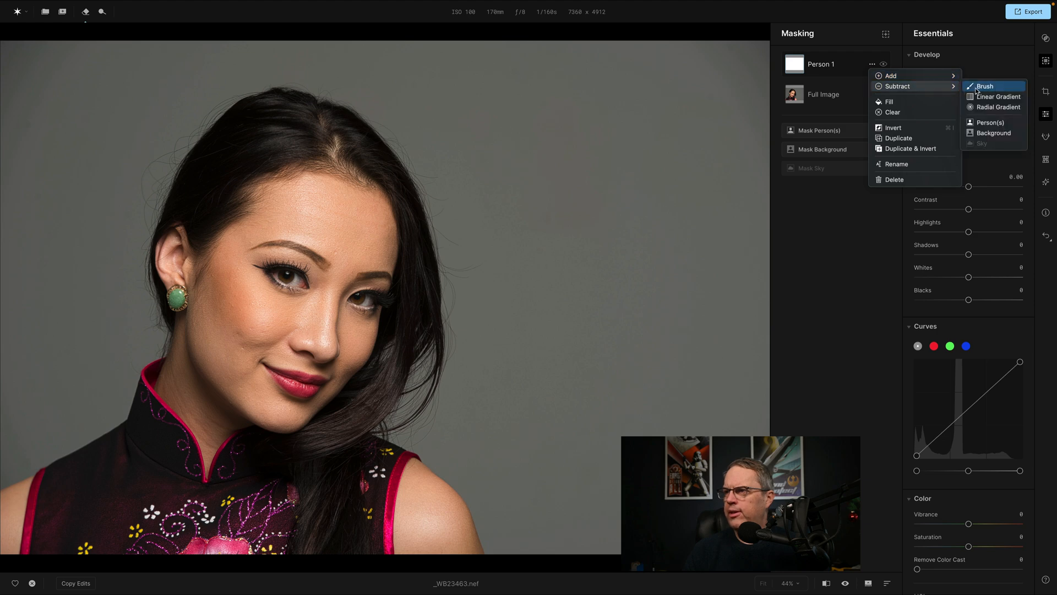
left_click(979, 90)
mouse_move(526, 99)
left_mouse_down()
mouse_move(664, 166)
mouse_move(557, 63)
mouse_move(778, 99)
mouse_move(732, 39)
mouse_move(760, 43)
mouse_move(470, 59)
mouse_move(539, 130)
mouse_move(605, 232)
mouse_move(619, 174)
left_mouse_up()
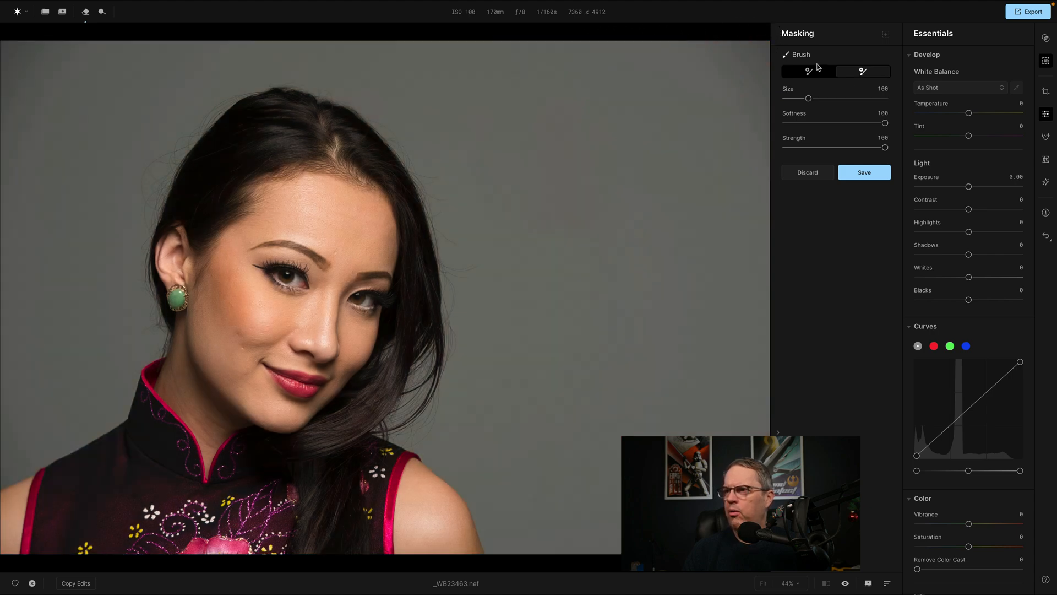
left_click(861, 174)
mouse_move(798, 66)
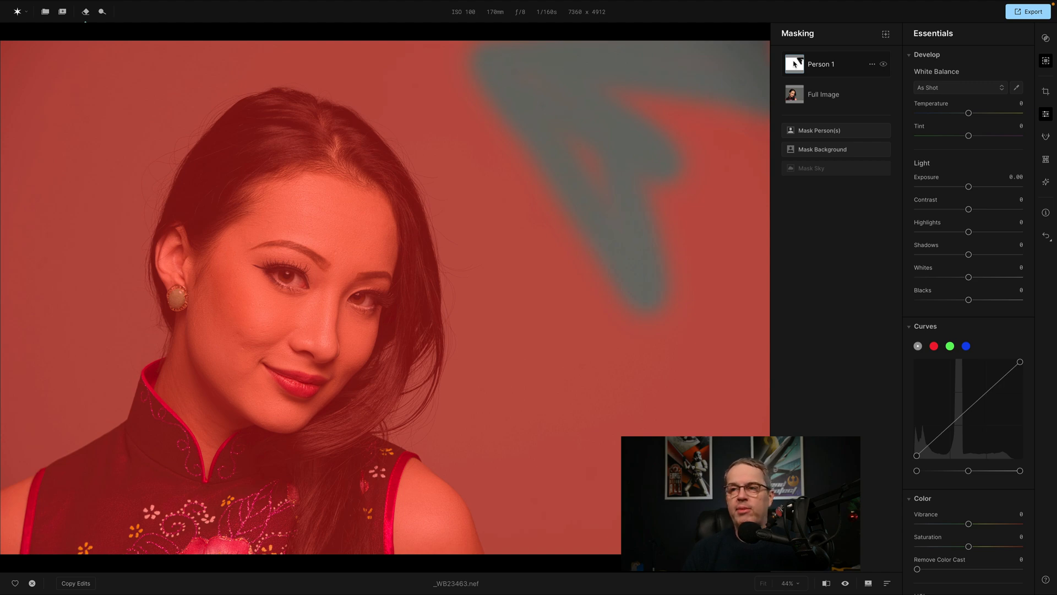
left_click(872, 66)
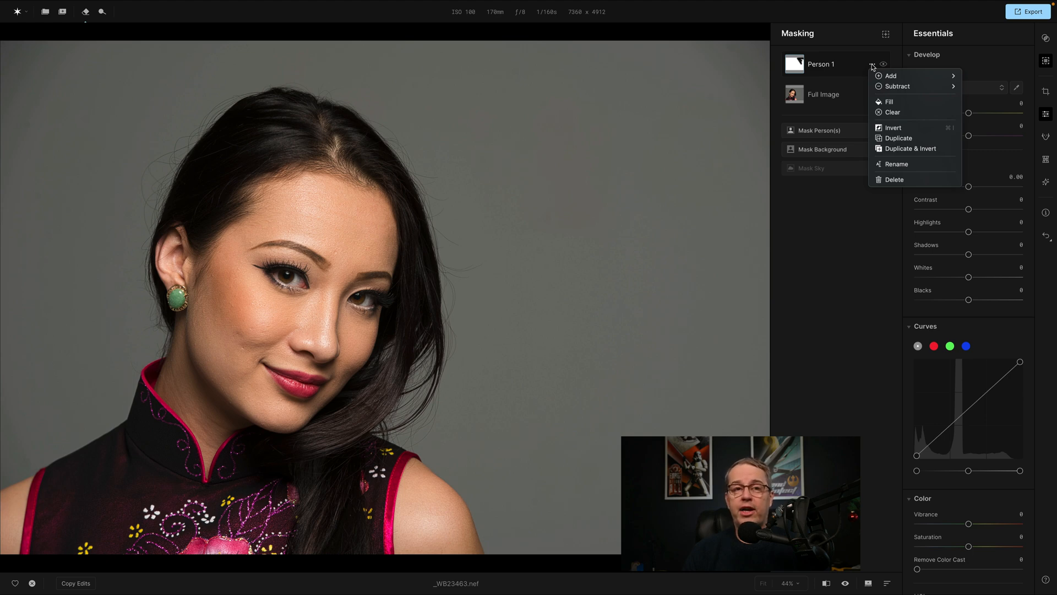
left_click(891, 180)
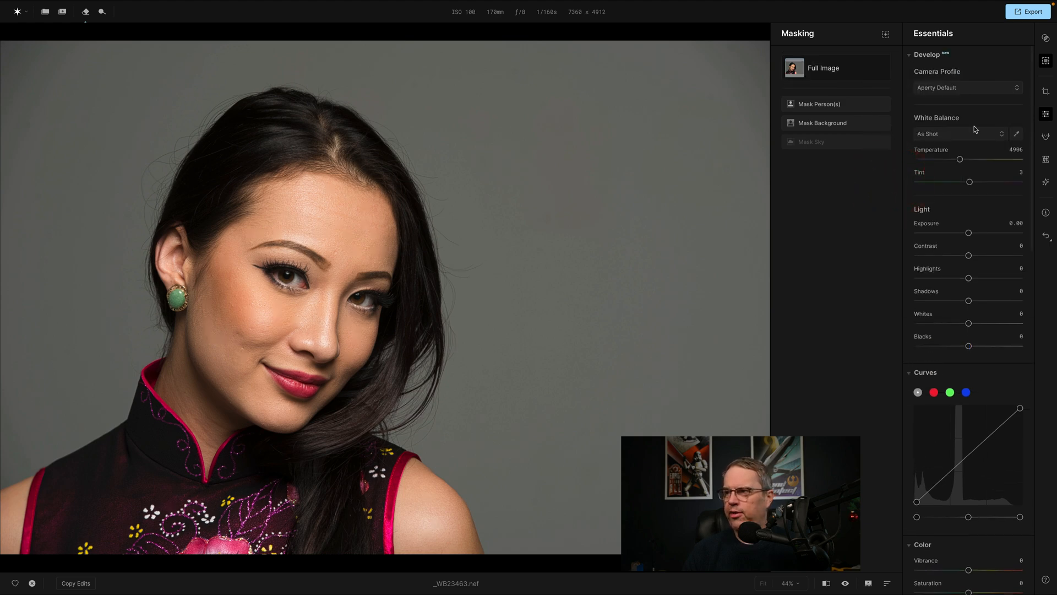
Open the canvas crop tools and view the available aspect ratios, keeping the original ratio.
left_click(1047, 92)
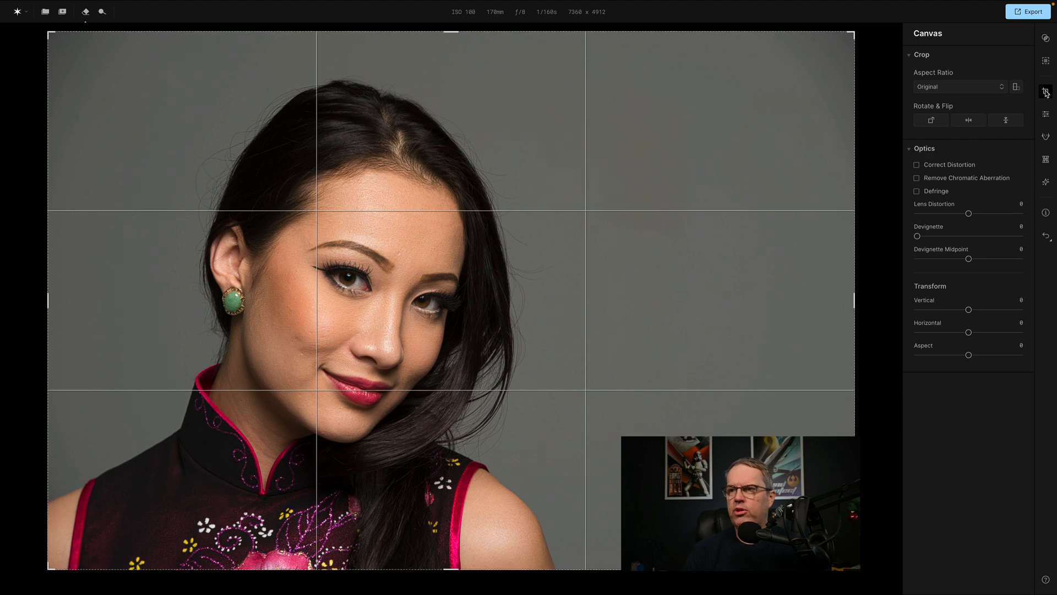
left_click(959, 87)
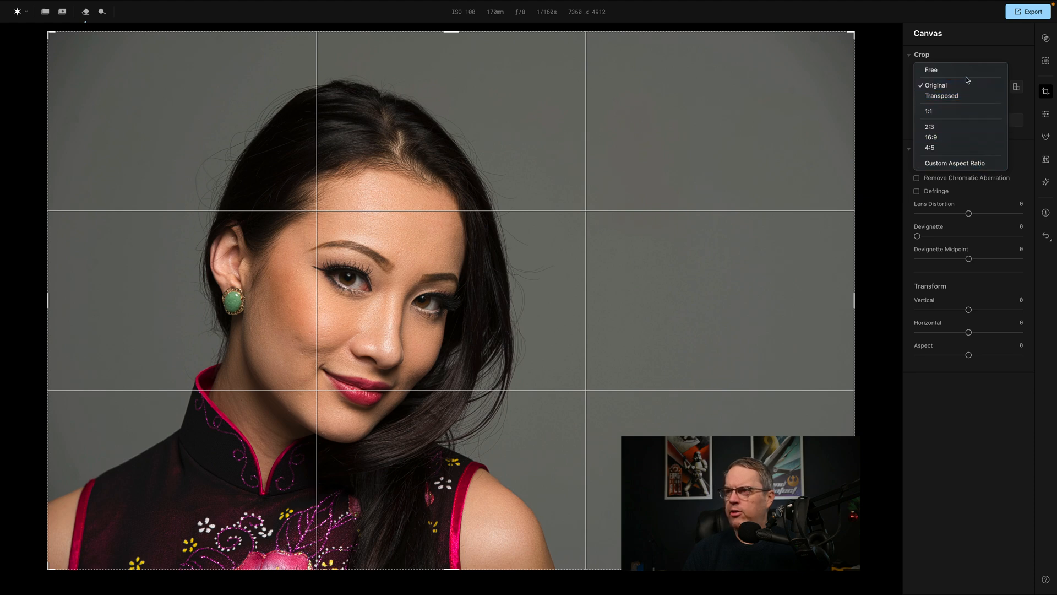
left_click(989, 45)
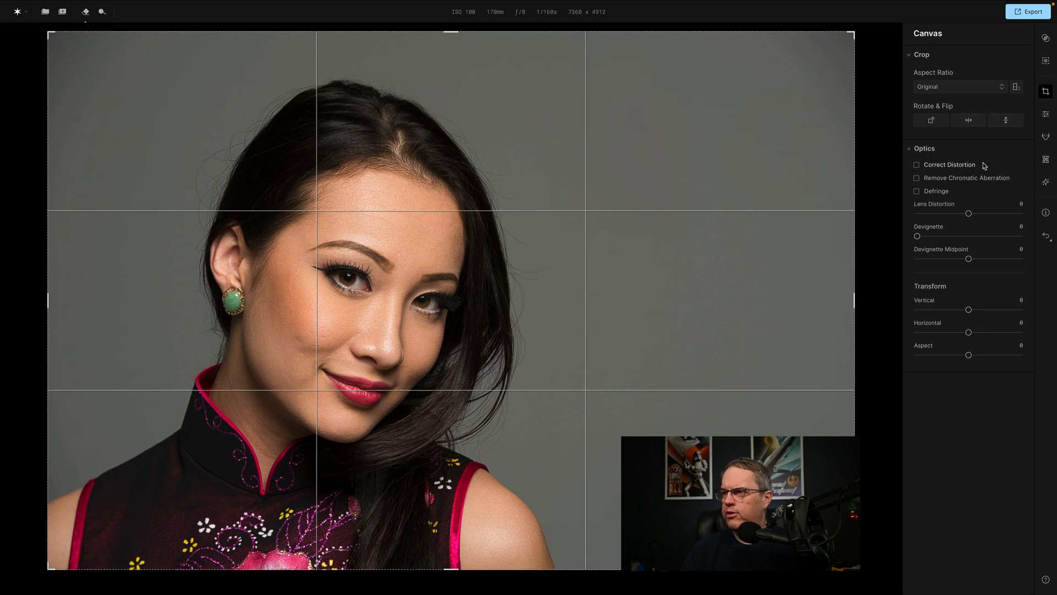
Turn on Correct Distortion for the lens and compare the portrait repeatedly with its unedited version.
left_click(916, 165)
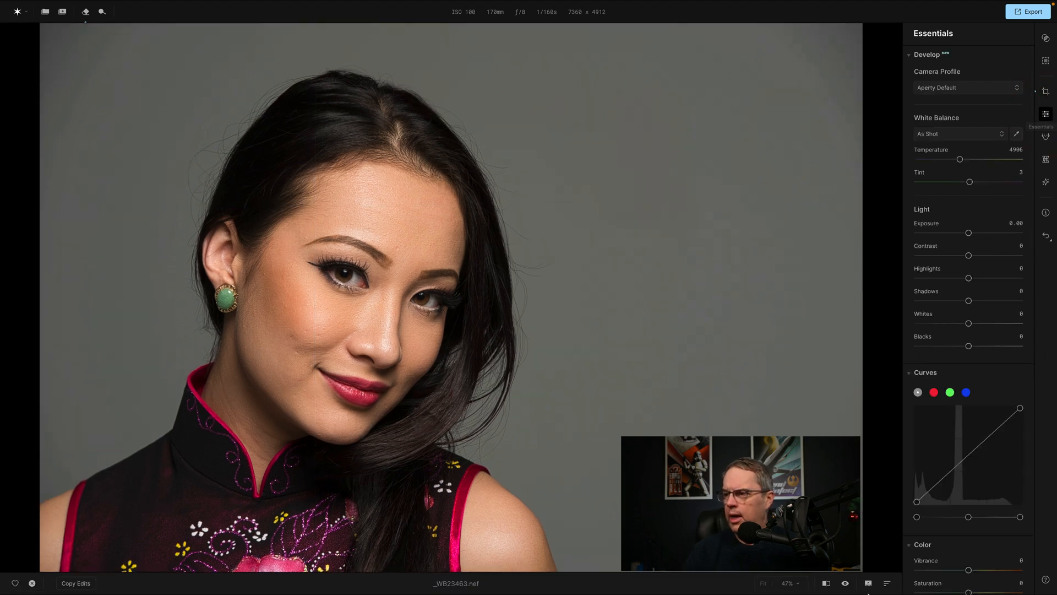
left_click(848, 583)
left_click(847, 583)
left_click(847, 585)
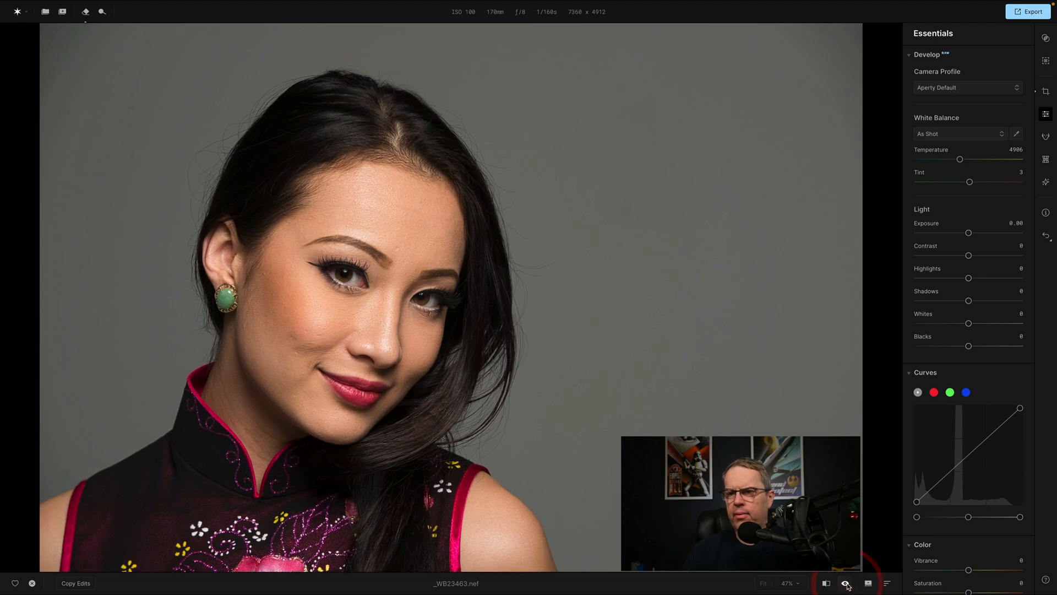
left_click(847, 584)
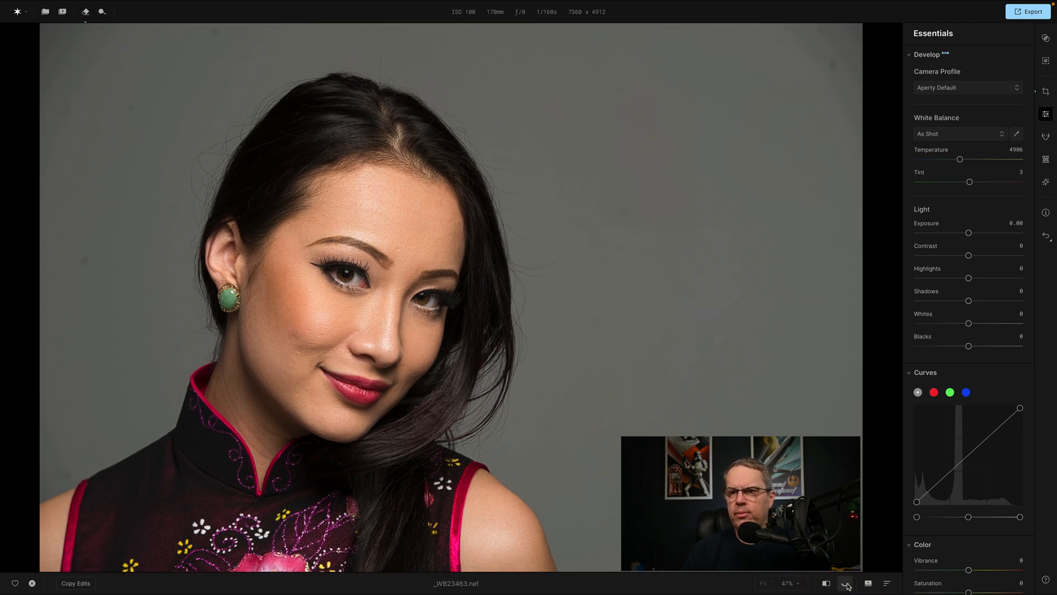
left_click(847, 584)
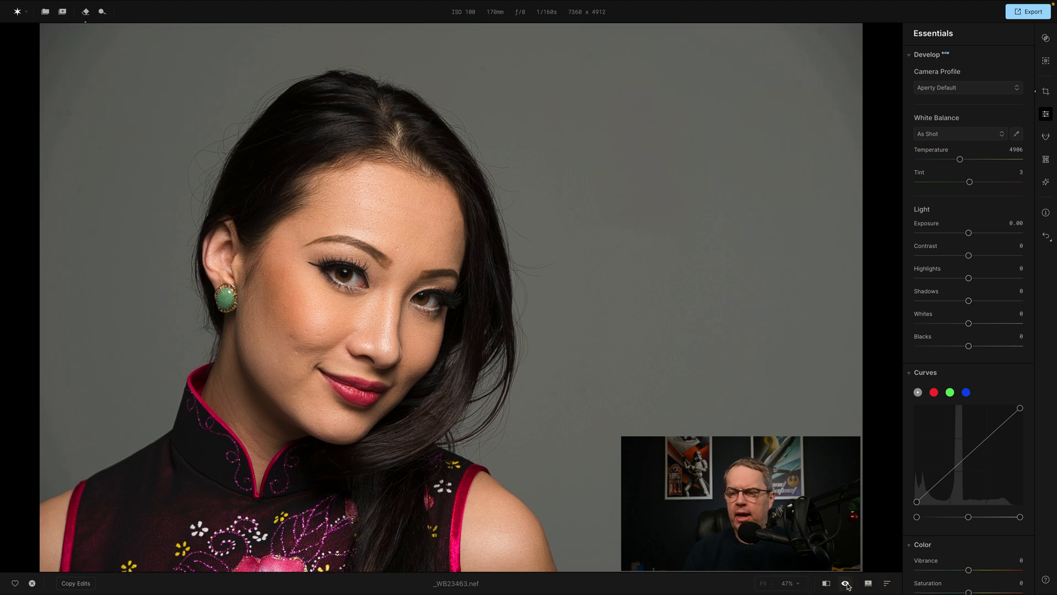
left_click(847, 584)
left_click(847, 585)
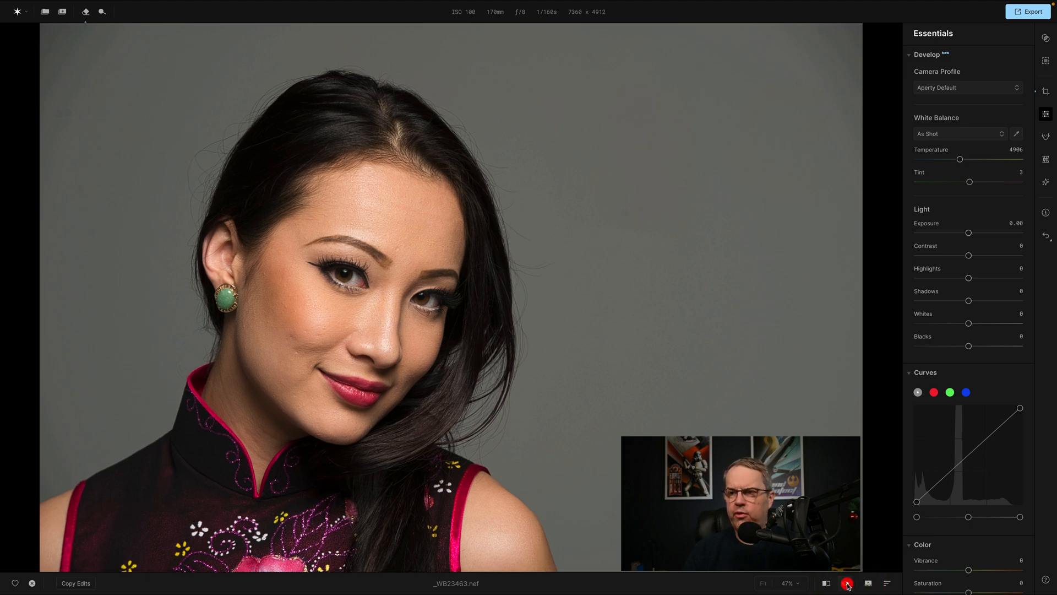
Turn on Remove Chromatic Aberration and Defringe, try a Lens Distortion of 73, and reset that value.
left_click(1046, 93)
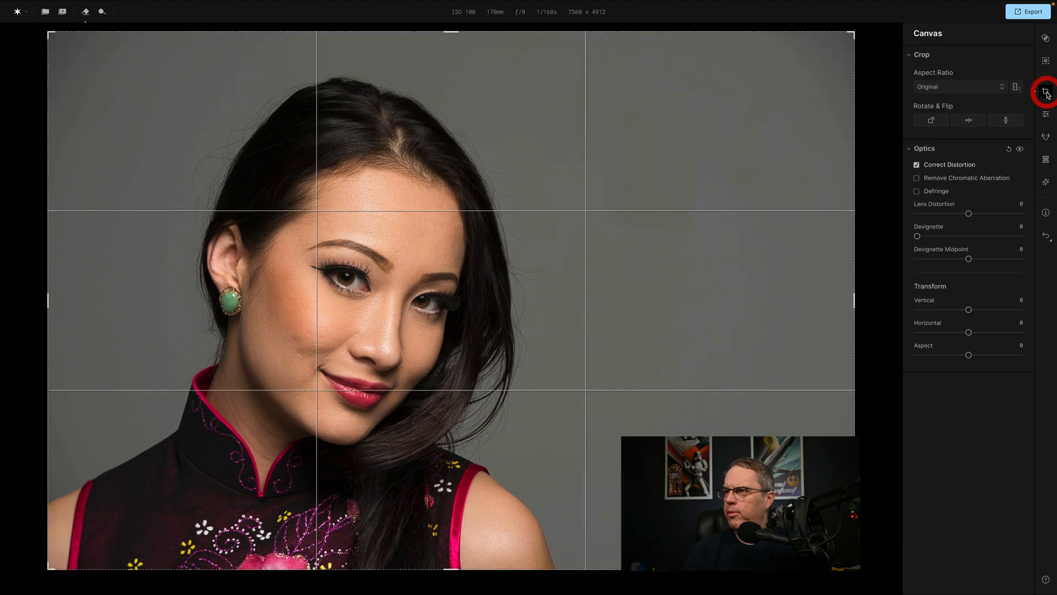
left_click(918, 178)
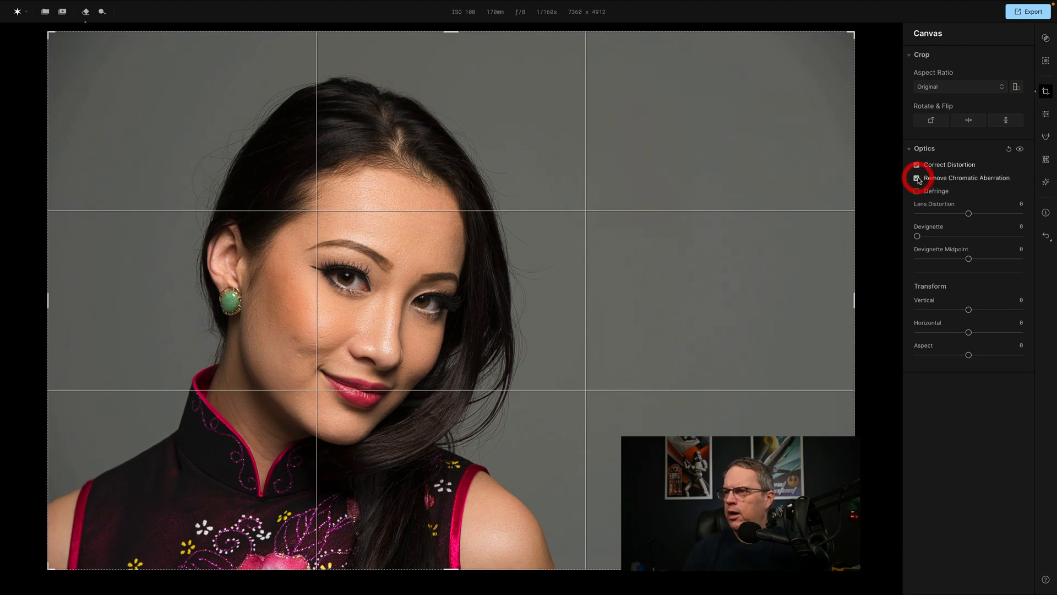
left_click(918, 192)
mouse_move(969, 215)
left_click_drag(968, 216, 1007, 215)
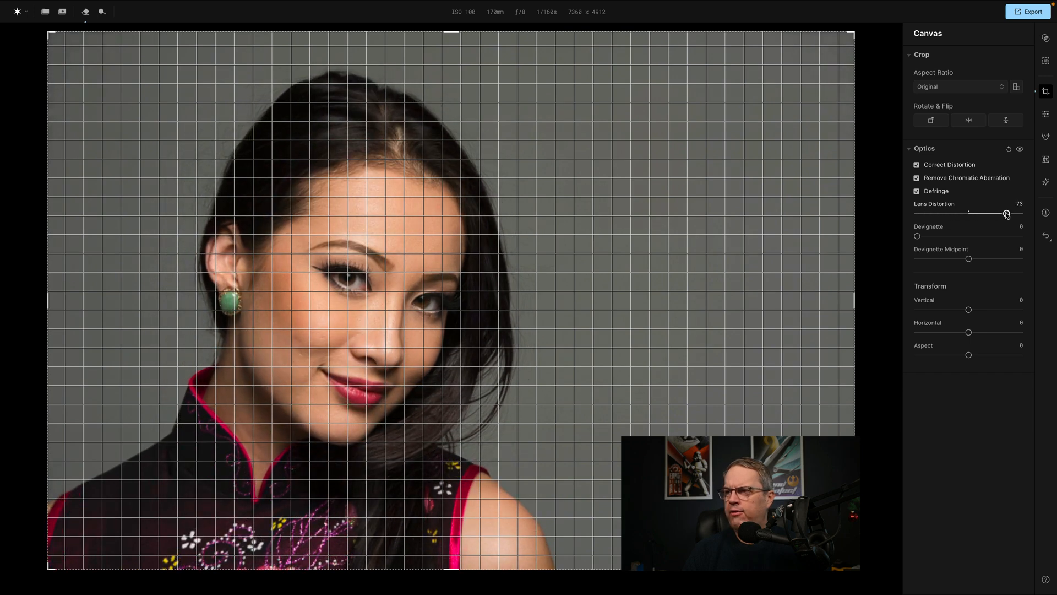
double_click(937, 207)
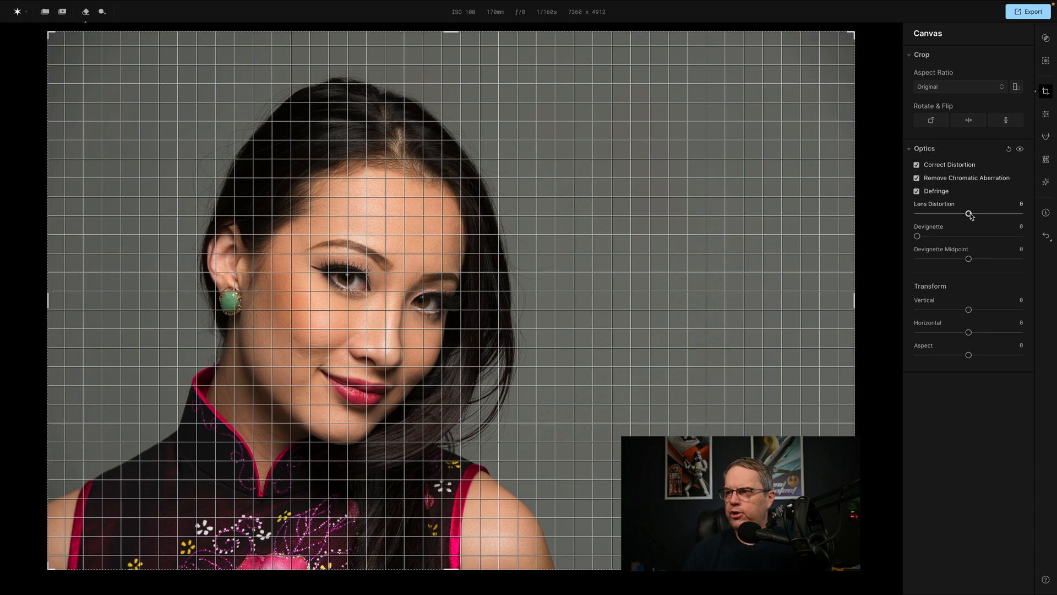
Turn off Defringe, Remove Chromatic Aberration and Correct Distortion, and go back to the Essentials adjustments.
left_click(917, 191)
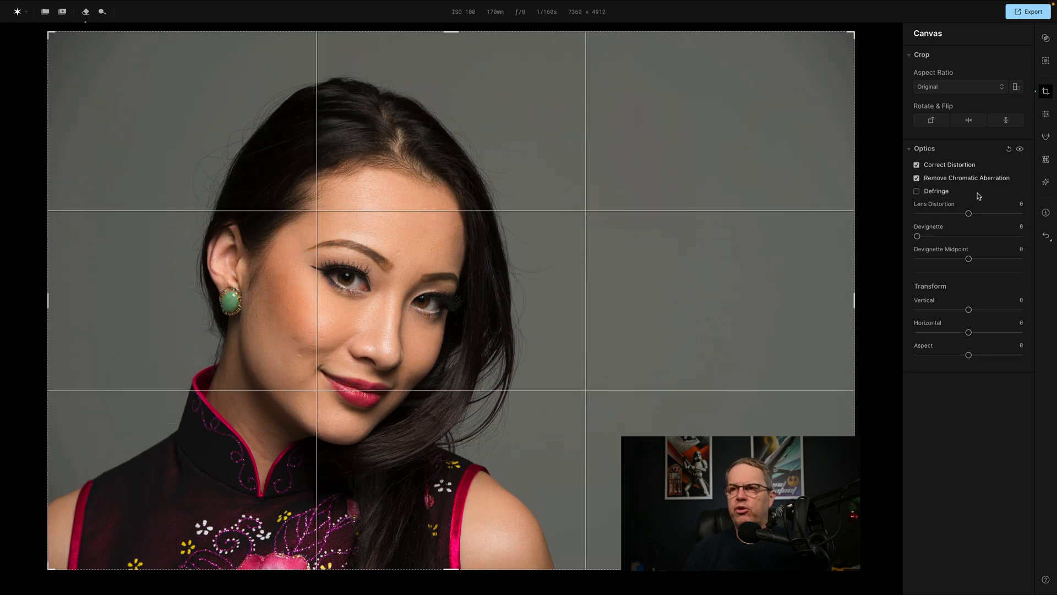
left_click(917, 178)
left_click(917, 165)
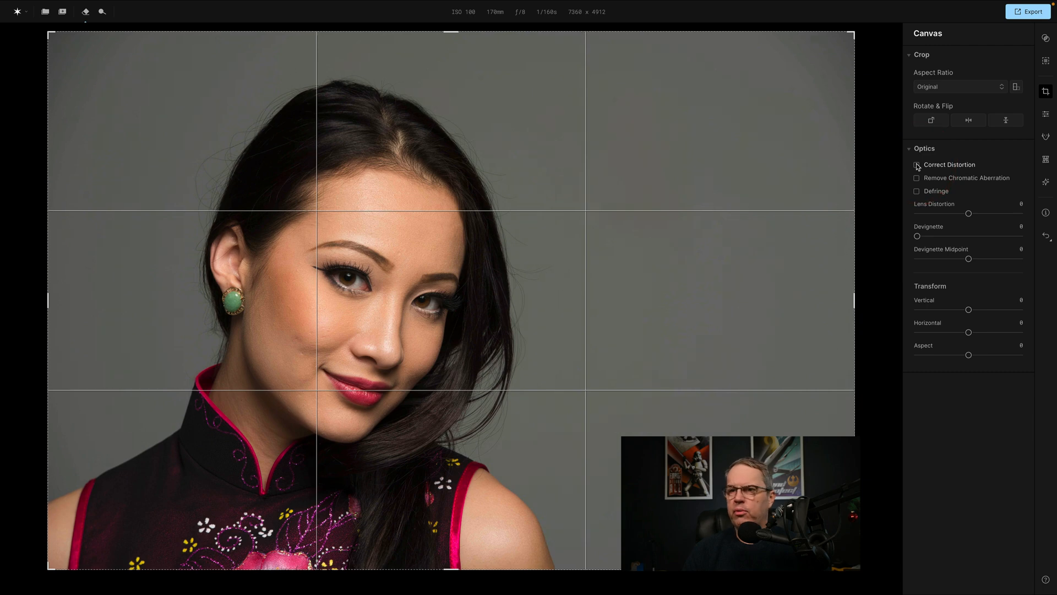
left_click(1046, 114)
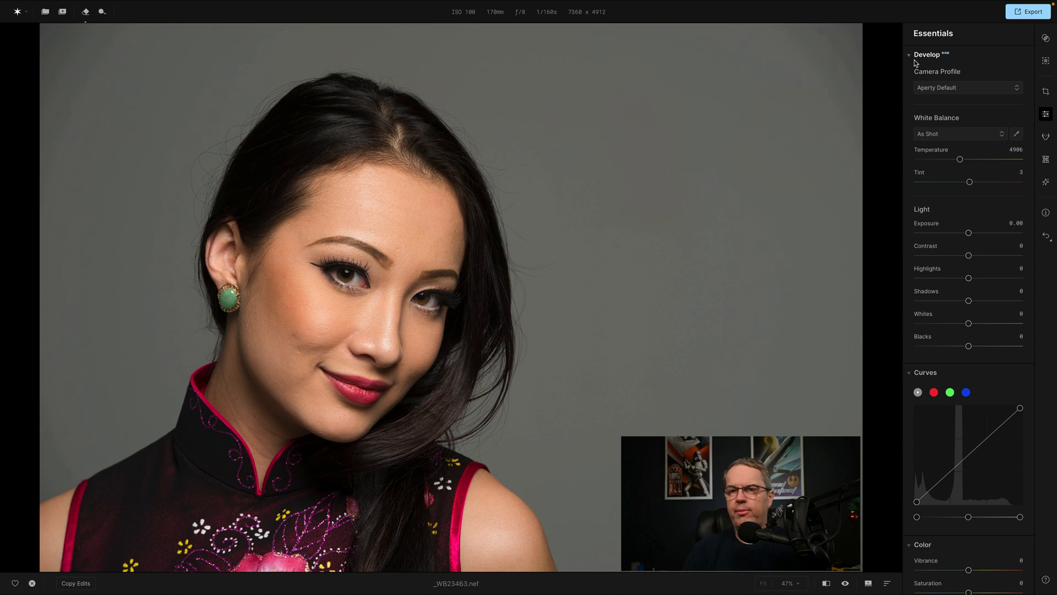
View the available camera profiles, keeping Aperty Default, and try the Cloudy white balance before restoring As Shot.
left_click(987, 91)
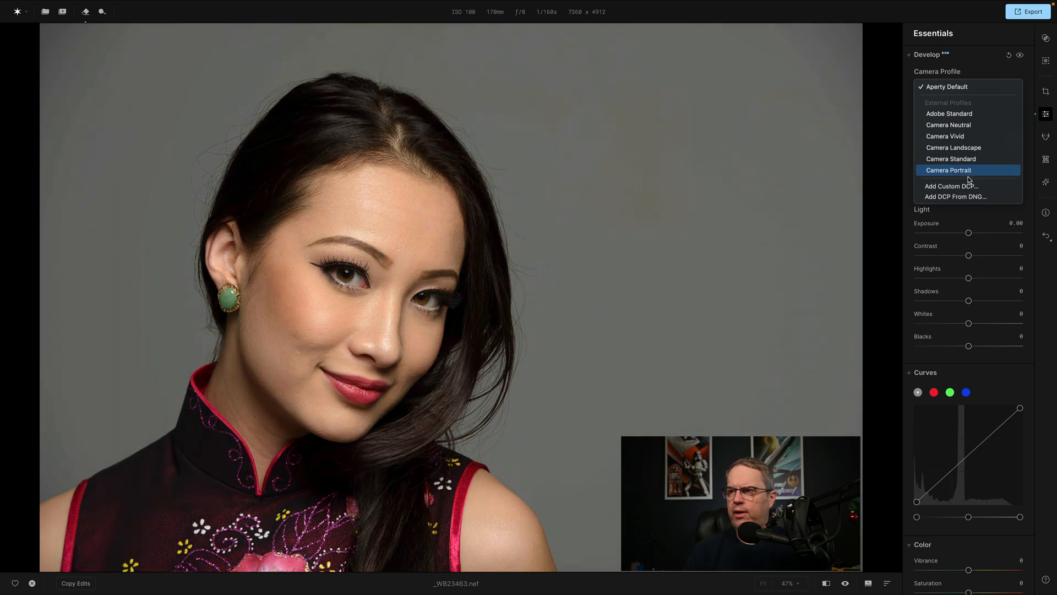
left_click(956, 87)
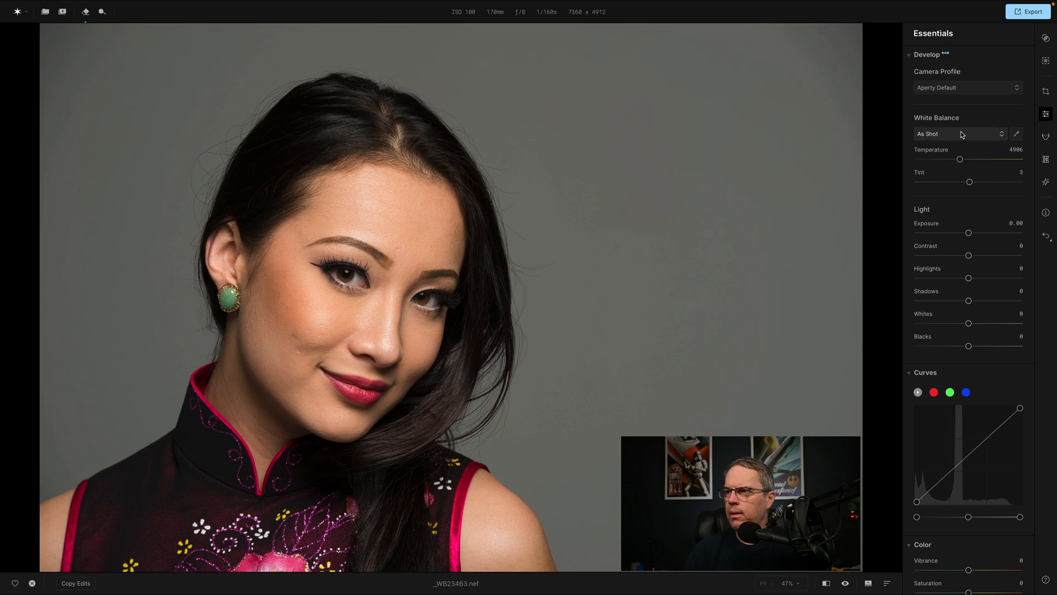
left_click(1001, 134)
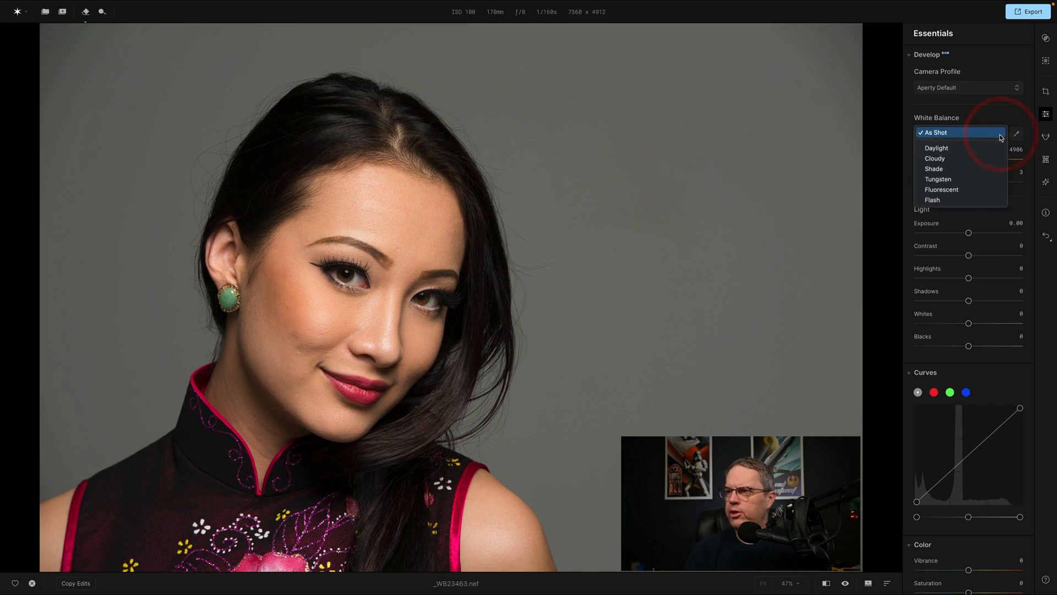
left_click(944, 159)
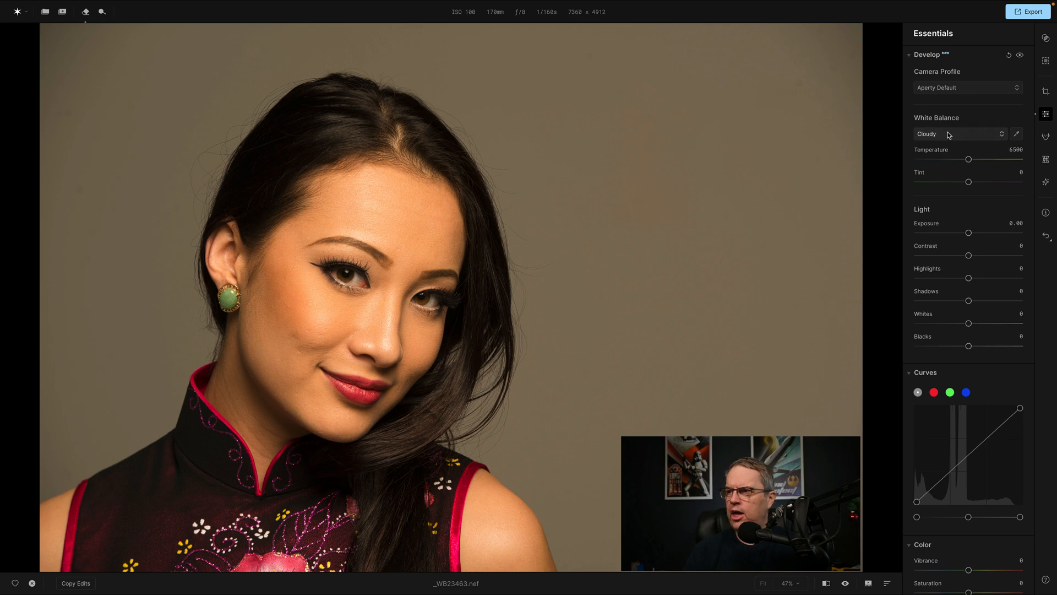
left_click(950, 136)
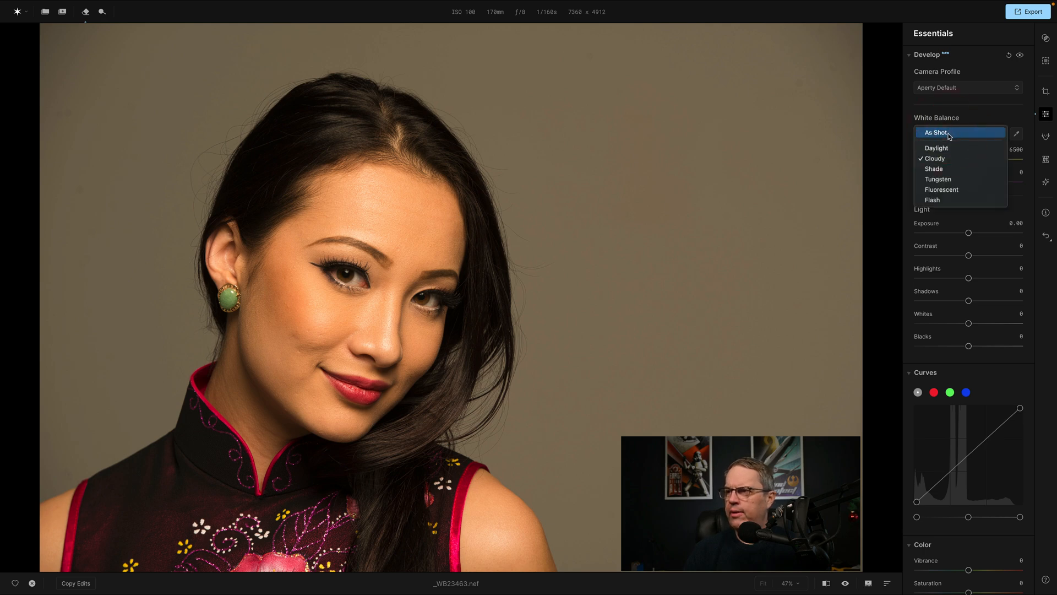
left_click(946, 133)
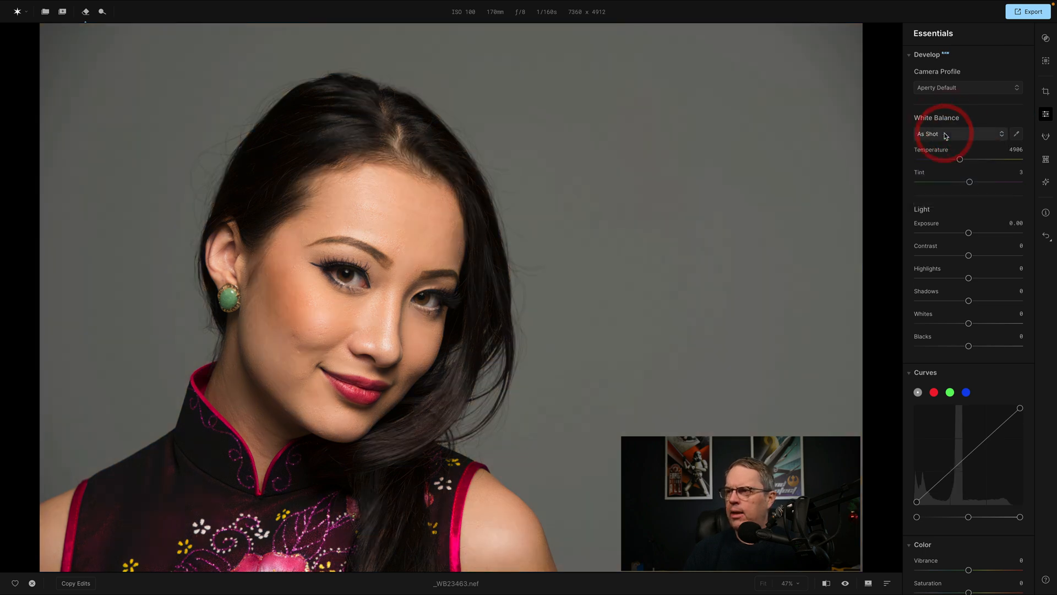
Sample the white balance from the grey backdrop, try a Temperature of 2000, and reset the white balance to As Shot.
left_click(1018, 134)
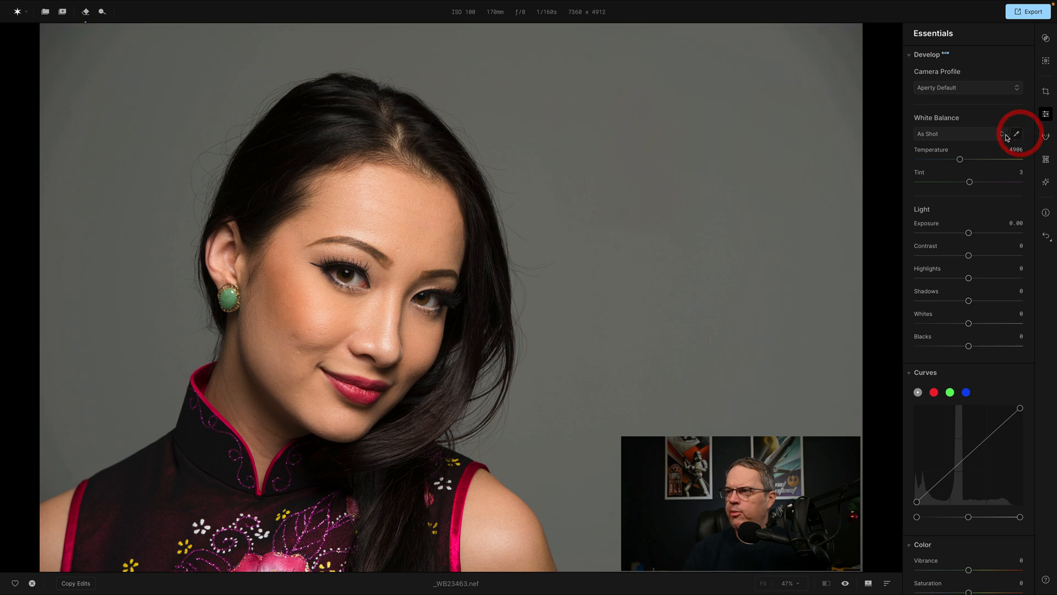
left_click(761, 154)
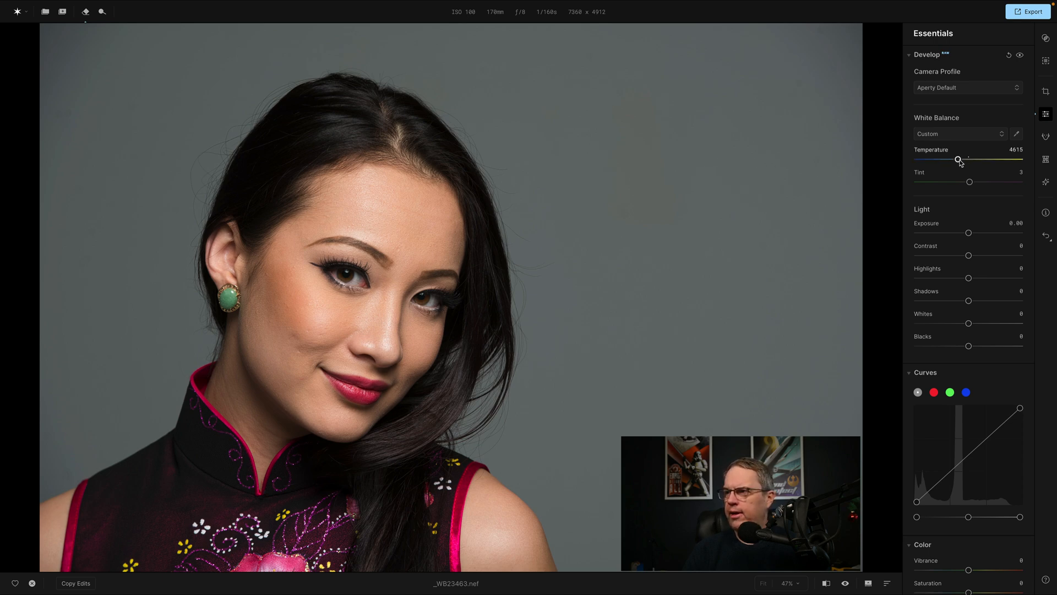
left_click_drag(958, 160, 917, 160)
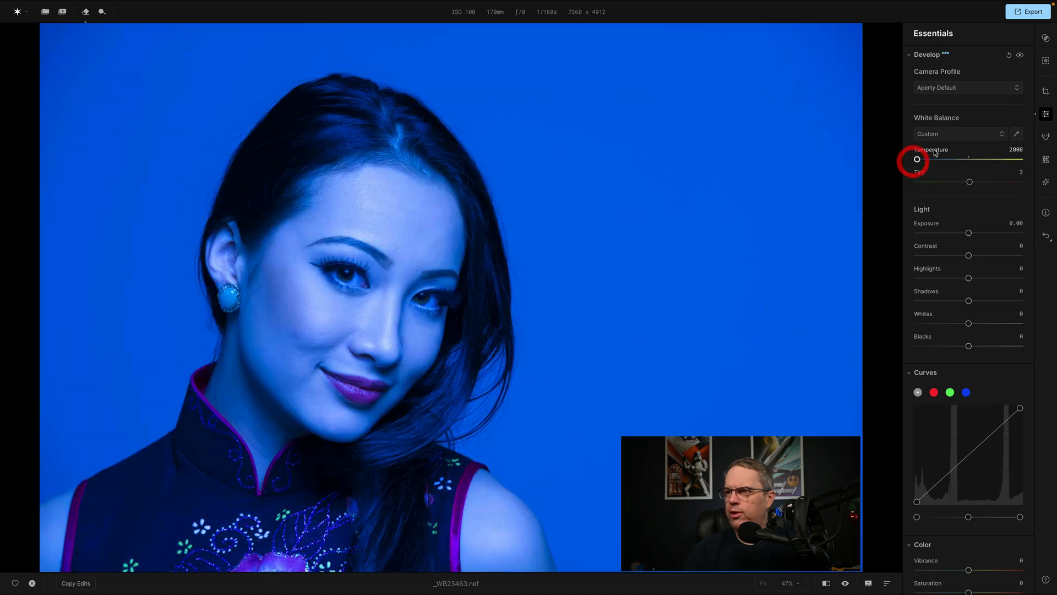
double_click(917, 159)
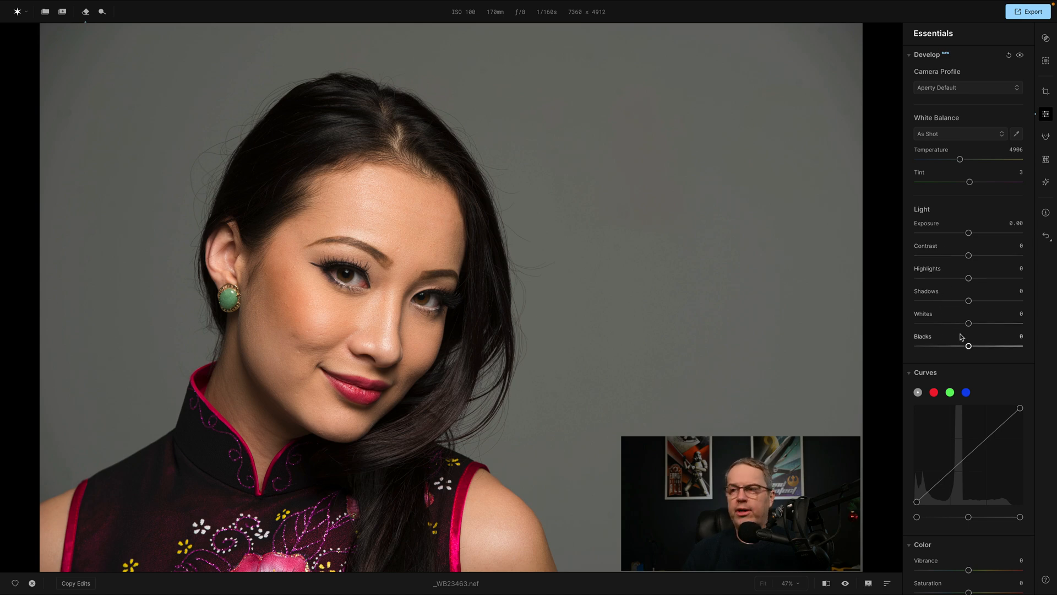
Try a Vibrance of 42 on the portrait and reset that value.
scroll(963, 269, "down", 1)
scroll(963, 268, "down", 1)
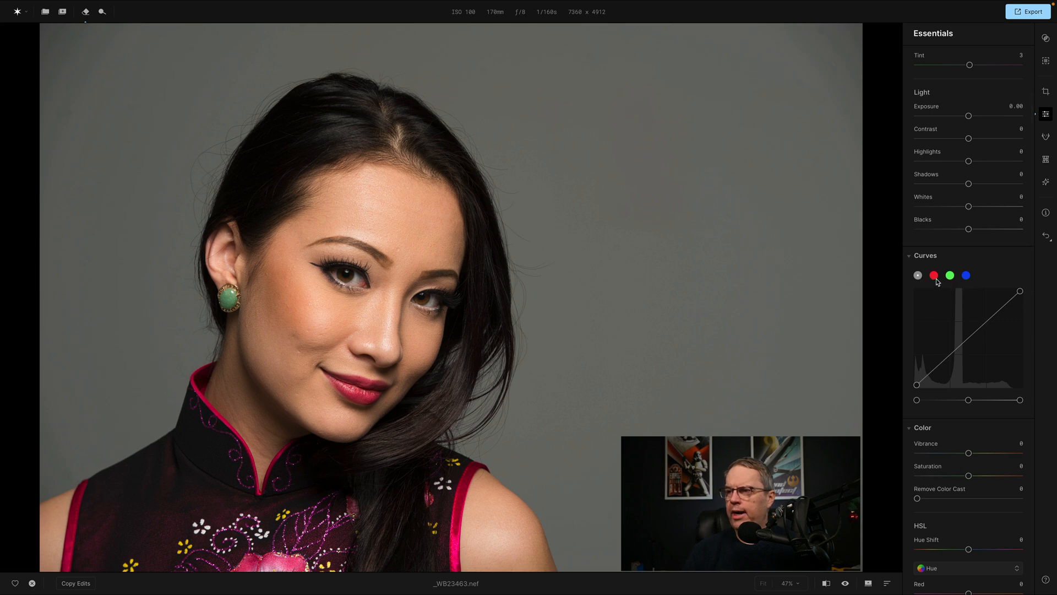
scroll(992, 283, "down", 2)
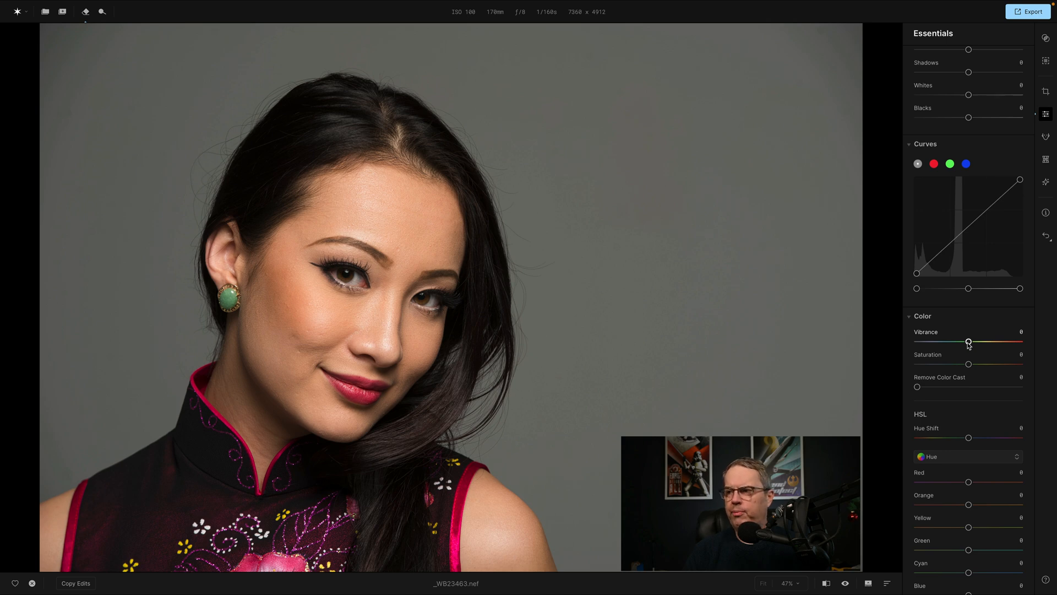
left_click_drag(968, 341, 990, 340)
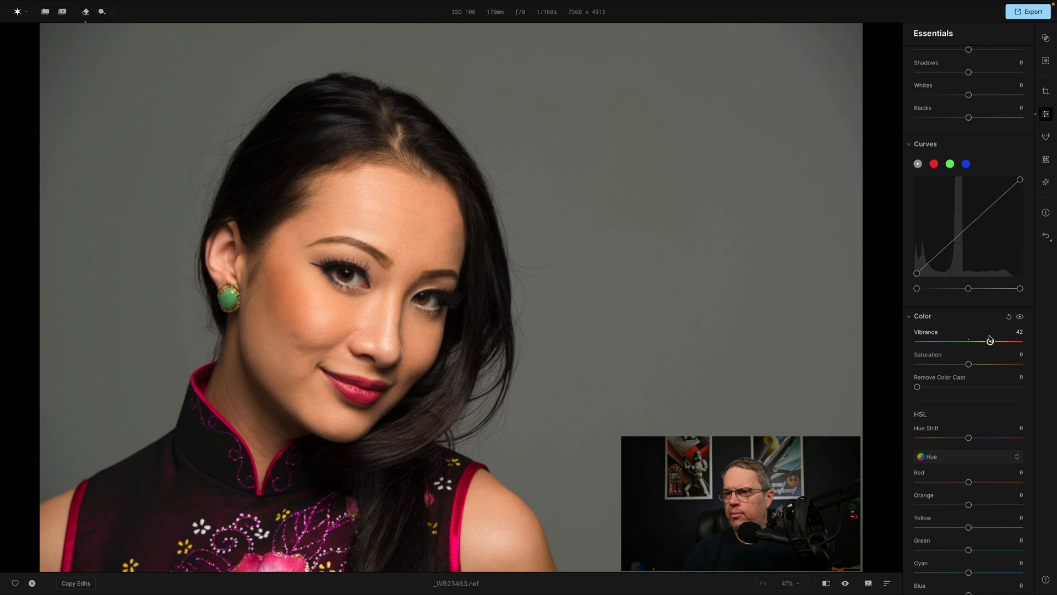
double_click(930, 334)
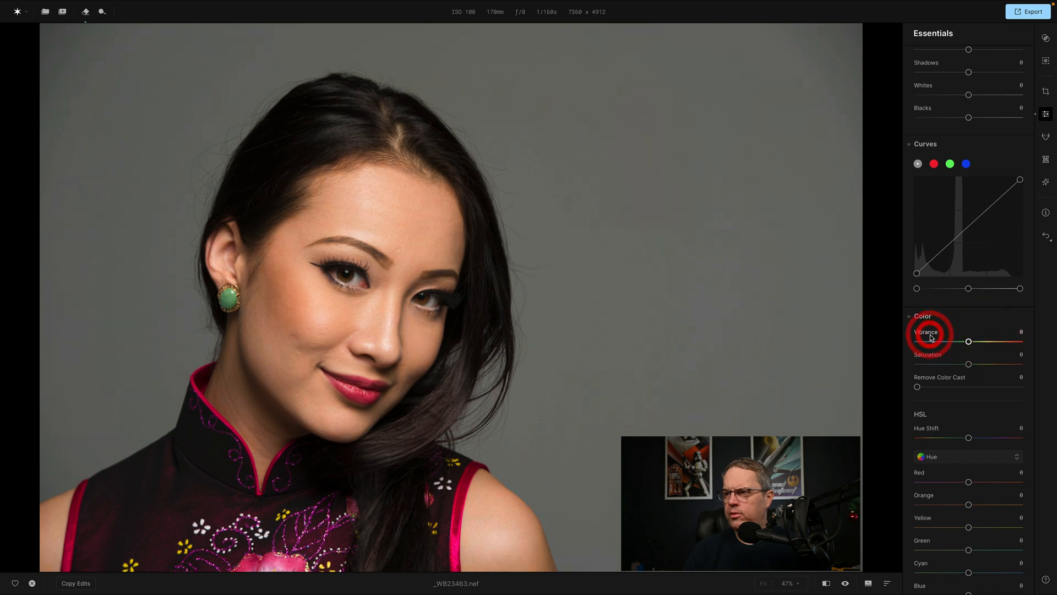
Try Saturation at -100 and at 73 on the portrait and reset that value.
left_click_drag(969, 364, 885, 370)
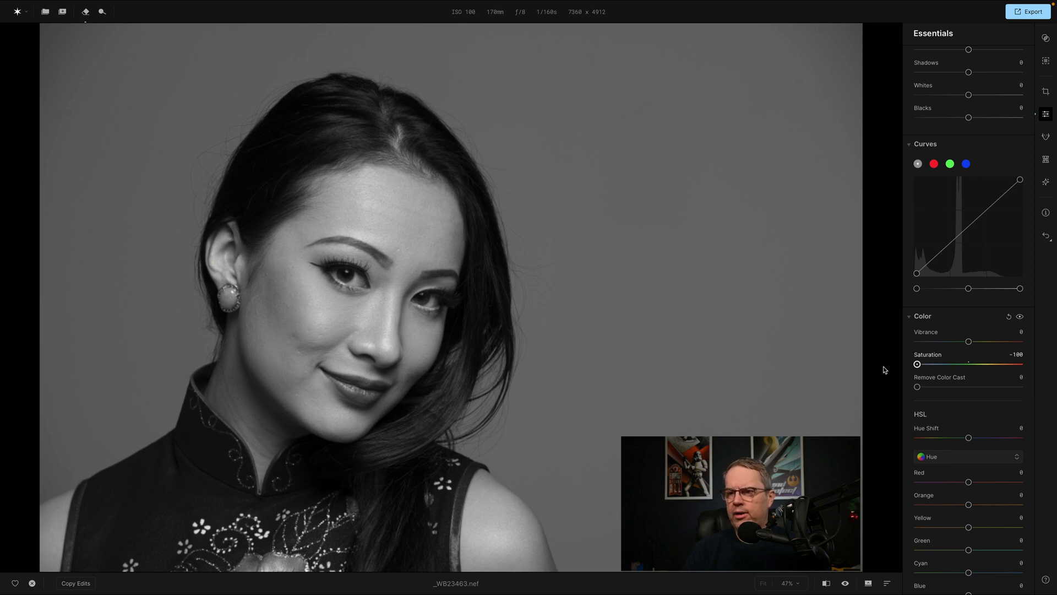
left_click_drag(917, 364, 1039, 364)
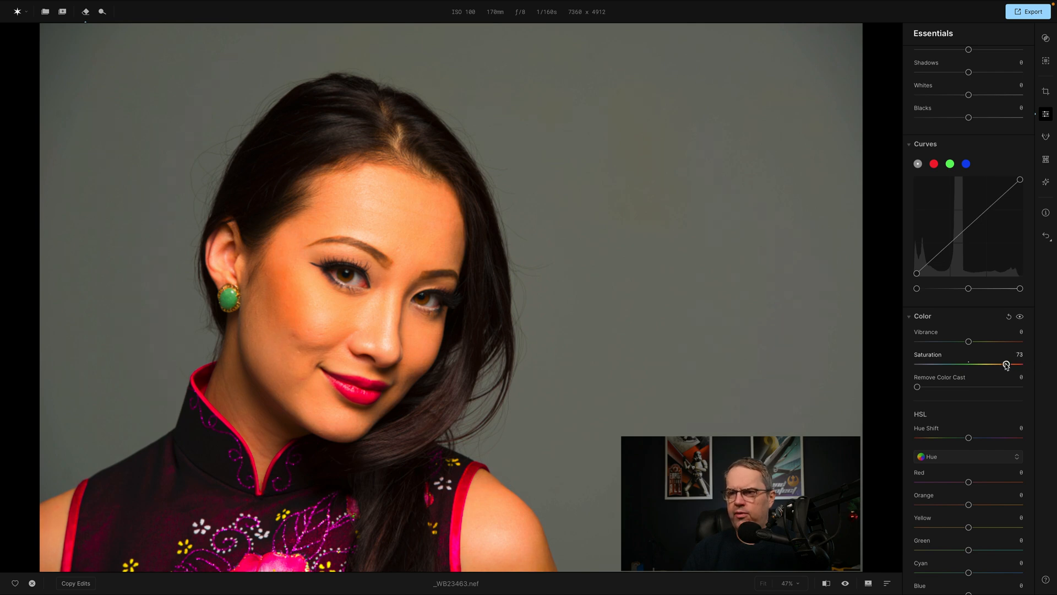
double_click(926, 356)
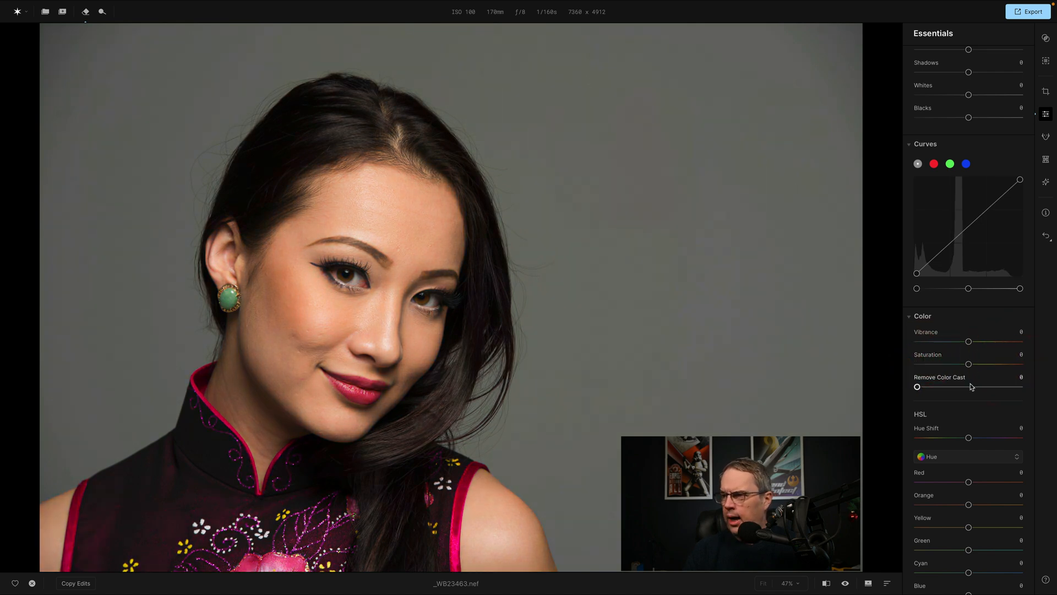
Set Remove Color Cast to 34 for the portrait.
left_click_drag(918, 387, 950, 391)
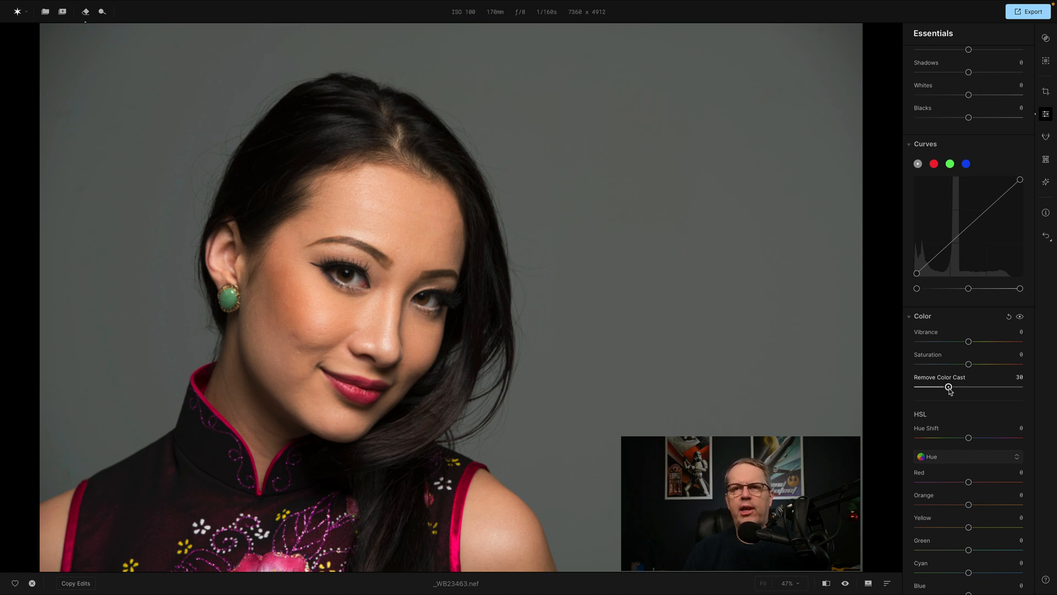
mouse_move(949, 389)
left_mouse_down()
mouse_move(911, 392)
mouse_move(953, 390)
left_mouse_up()
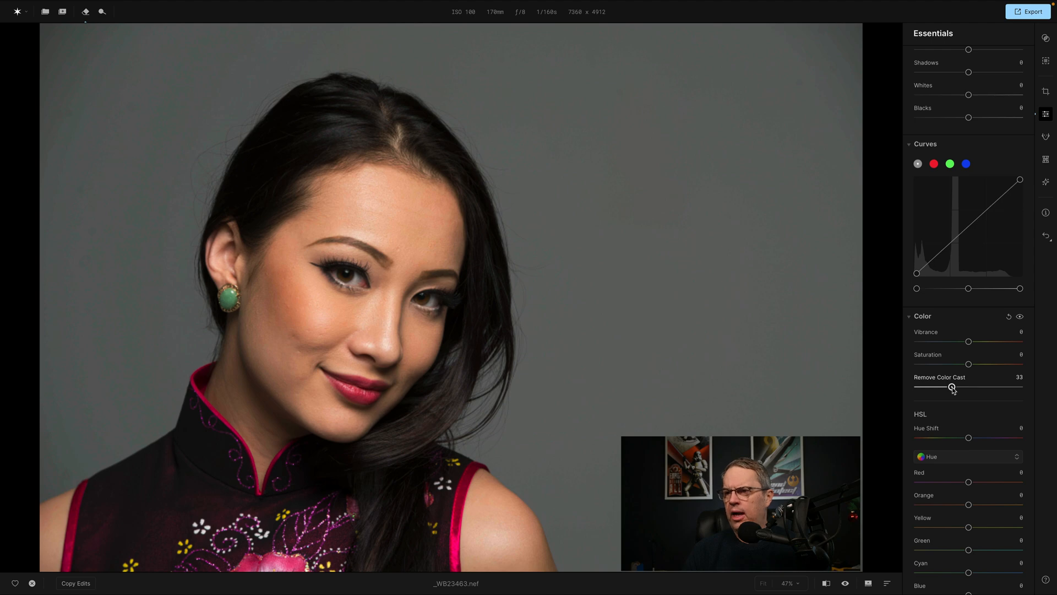
left_click_drag(953, 390, 955, 390)
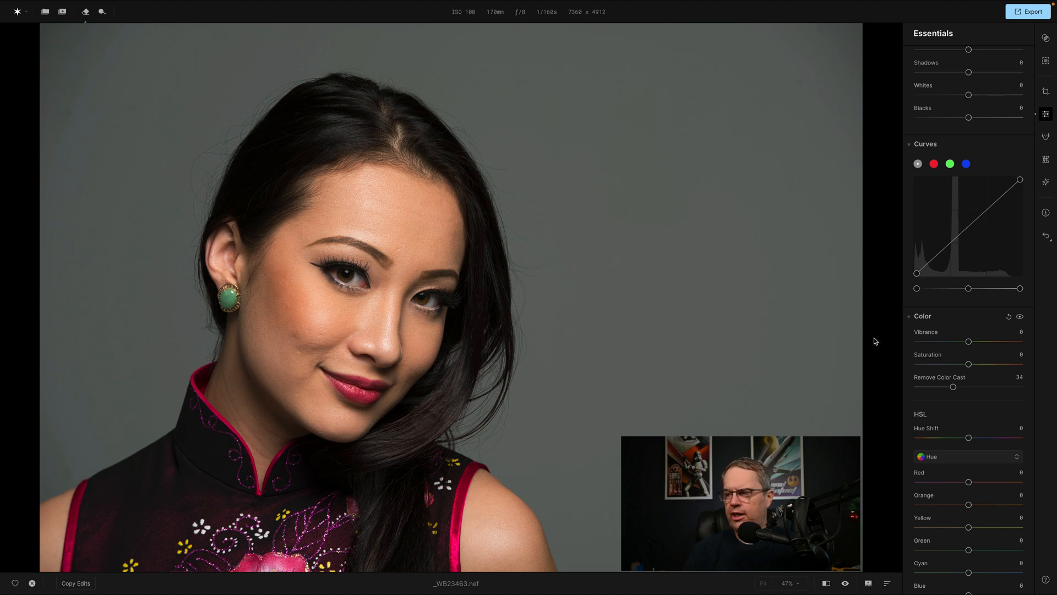
Convert the portrait to black and white and set its Red luminance to 51.
scroll(940, 361, "down", 4)
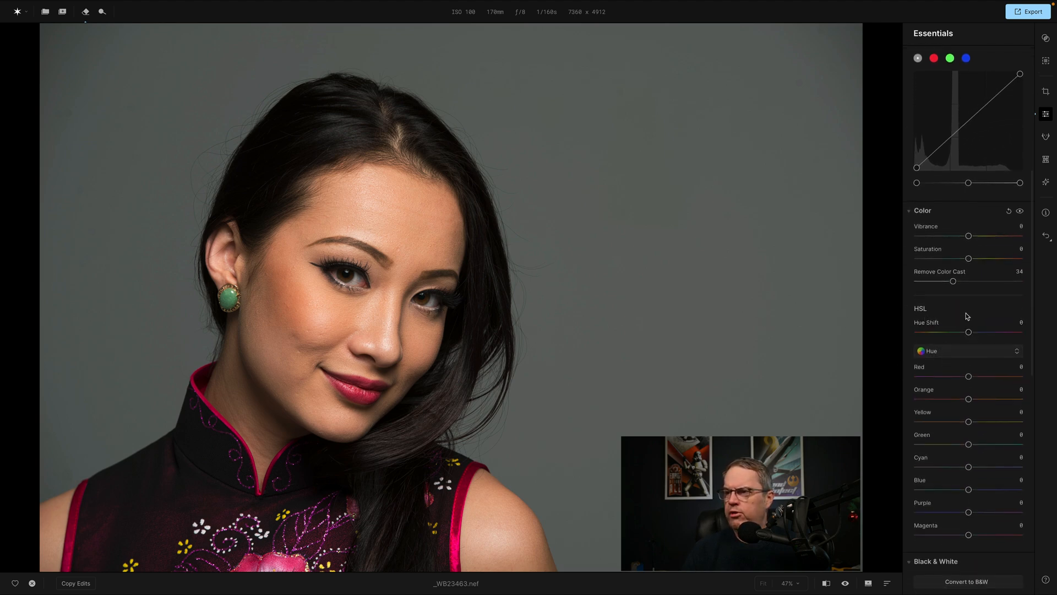
scroll(964, 317, "down", 3)
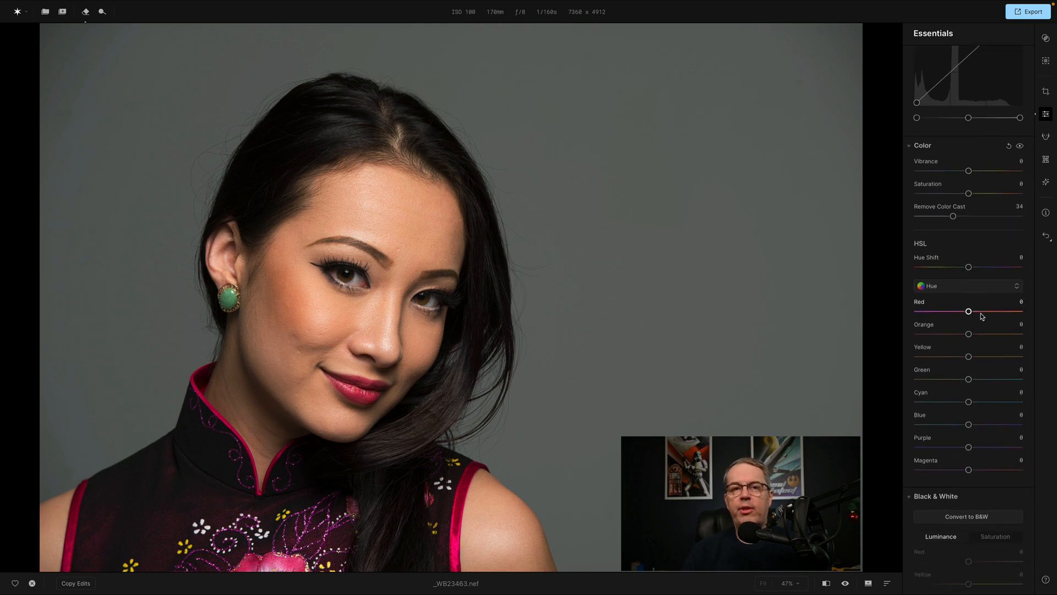
scroll(982, 315, "down", 5)
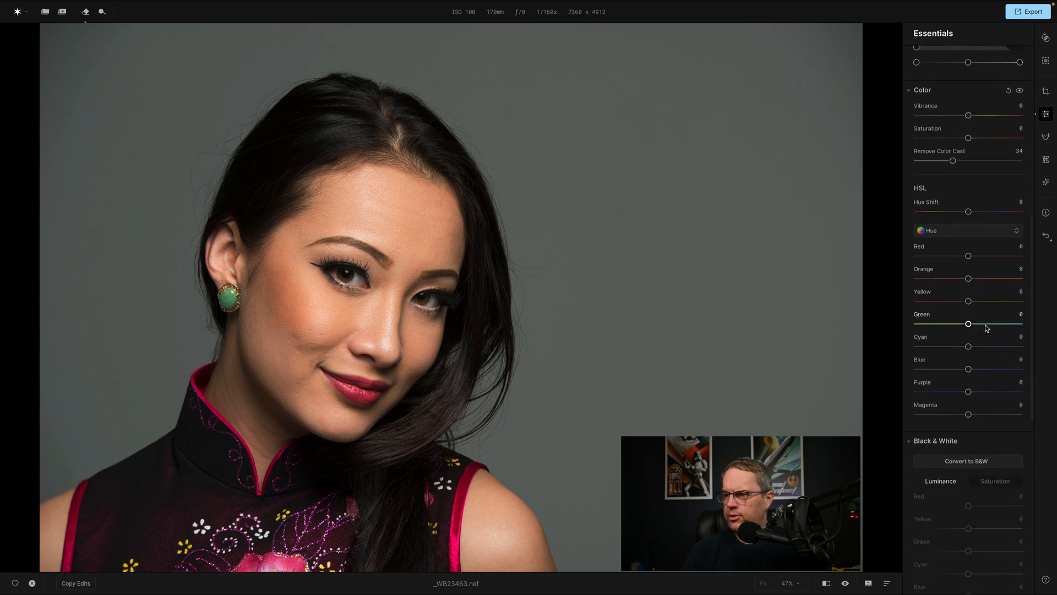
scroll(986, 328, "down", 4)
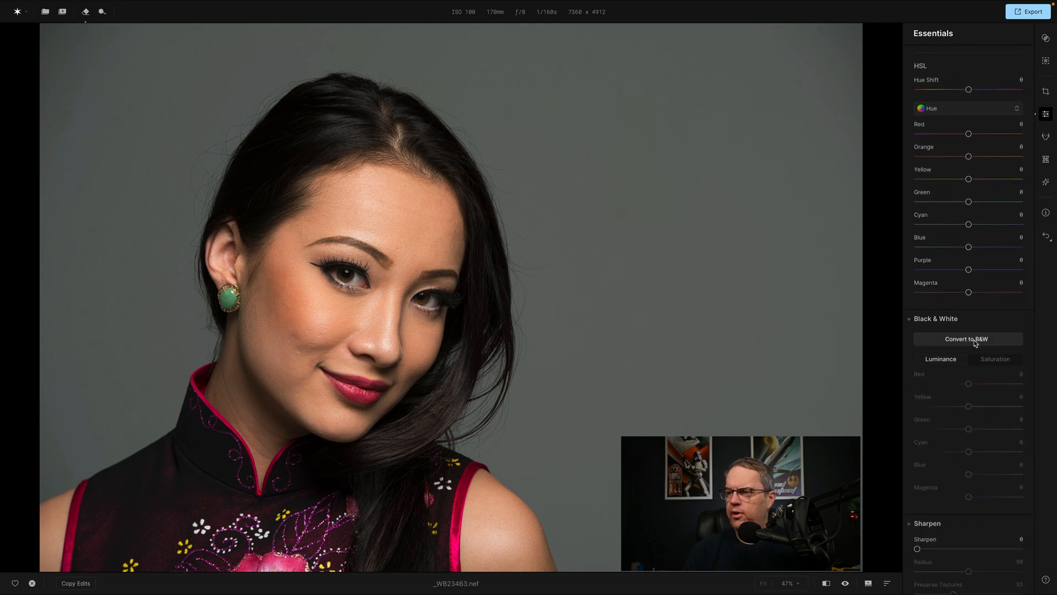
left_click(975, 341)
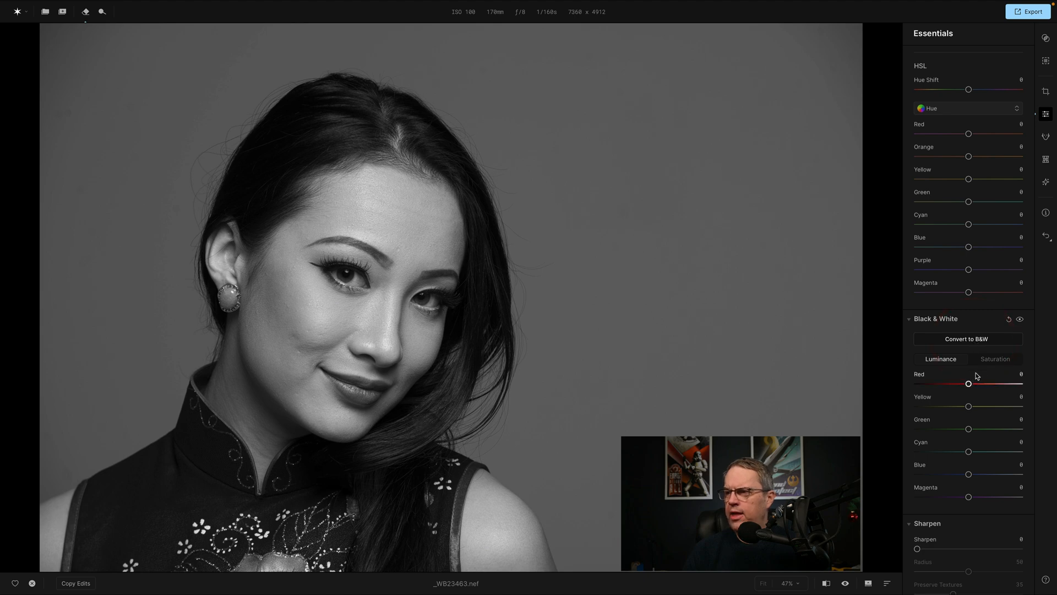
left_click(992, 360)
left_click(948, 359)
left_click_drag(969, 385, 995, 384)
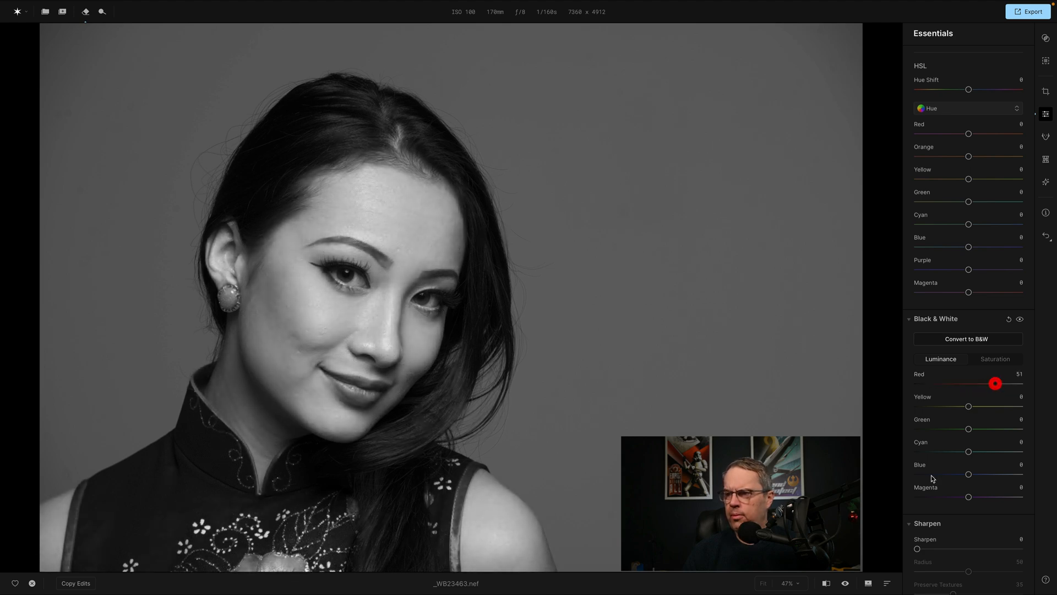
Compare the black-and-white portrait with its unedited version and try adjusting the black-and-white luminance of individual colors.
left_click(846, 583)
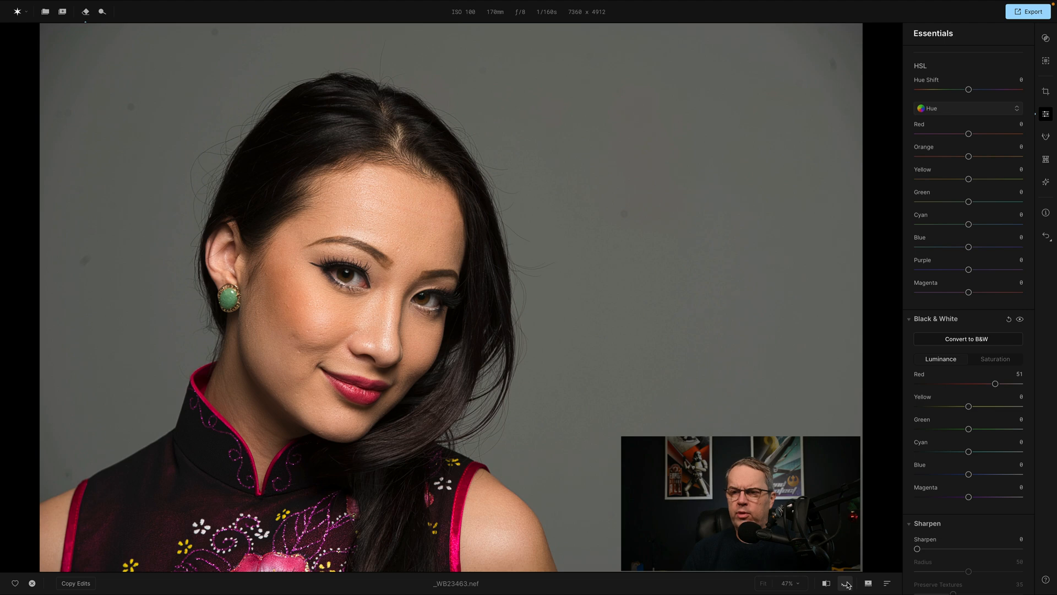
left_click(847, 584)
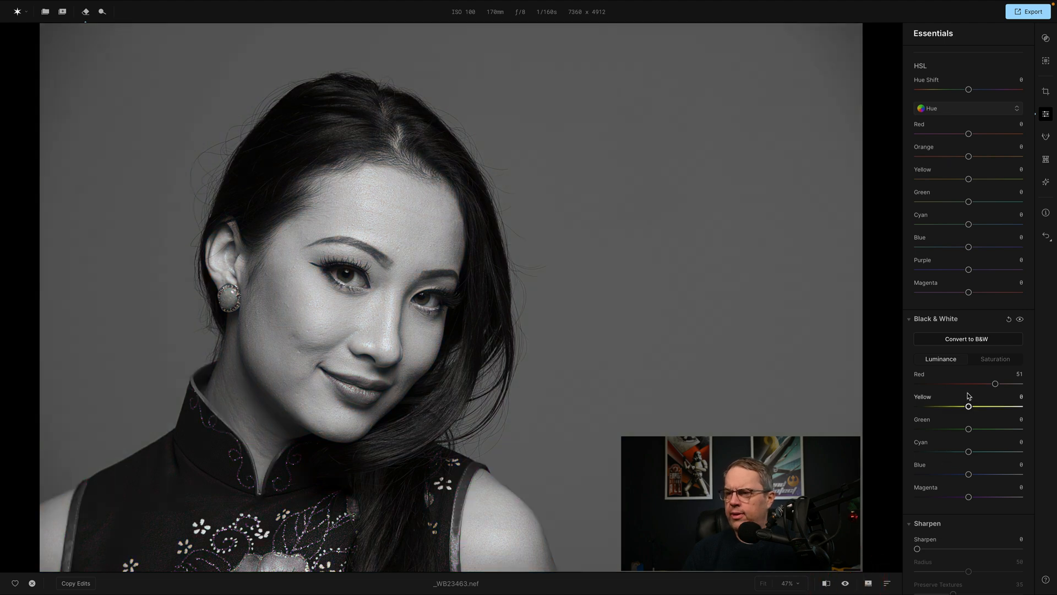
left_click_drag(995, 385, 980, 407)
mouse_move(968, 429)
left_mouse_down()
mouse_move(1009, 431)
mouse_move(937, 431)
mouse_move(983, 430)
left_mouse_up()
Try bringing Red back into the black-and-white portrait through its saturation and return that saturation to 0.
left_click(987, 360)
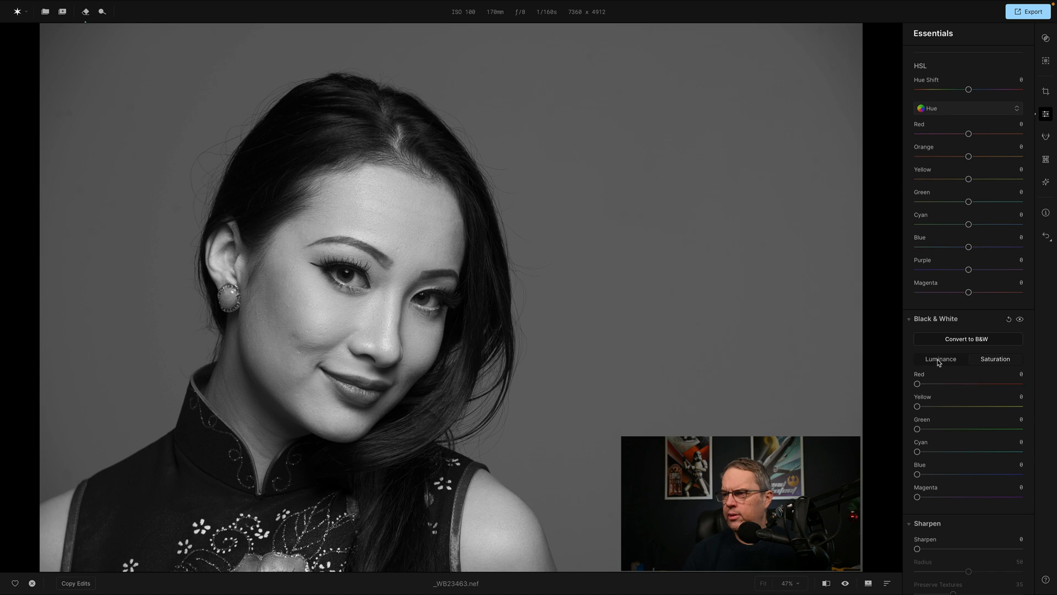
left_click_drag(918, 384, 971, 385)
mouse_move(917, 406)
left_mouse_down()
mouse_move(967, 408)
mouse_move(897, 406)
left_mouse_up()
left_click_drag(970, 384, 901, 382)
scroll(934, 340, "up", 1)
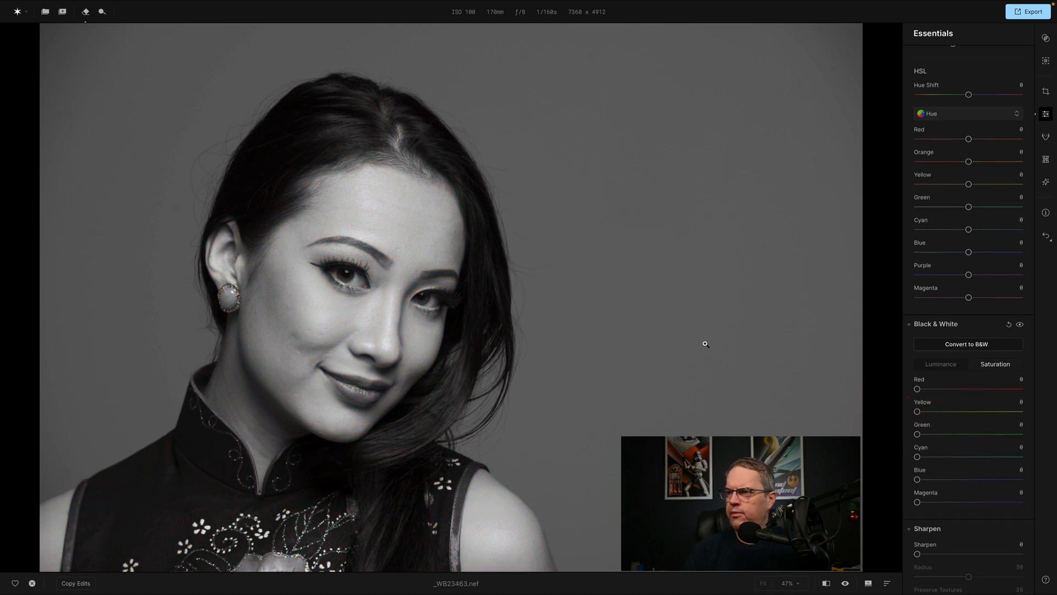
Readjust the Red luminance, try a Red saturation of 59, and reset all the Black & White adjustments.
left_click(940, 365)
mouse_move(985, 389)
left_mouse_down()
mouse_move(948, 391)
mouse_move(1002, 392)
mouse_move(973, 393)
left_mouse_up()
left_click(996, 365)
left_click_drag(918, 389, 980, 390)
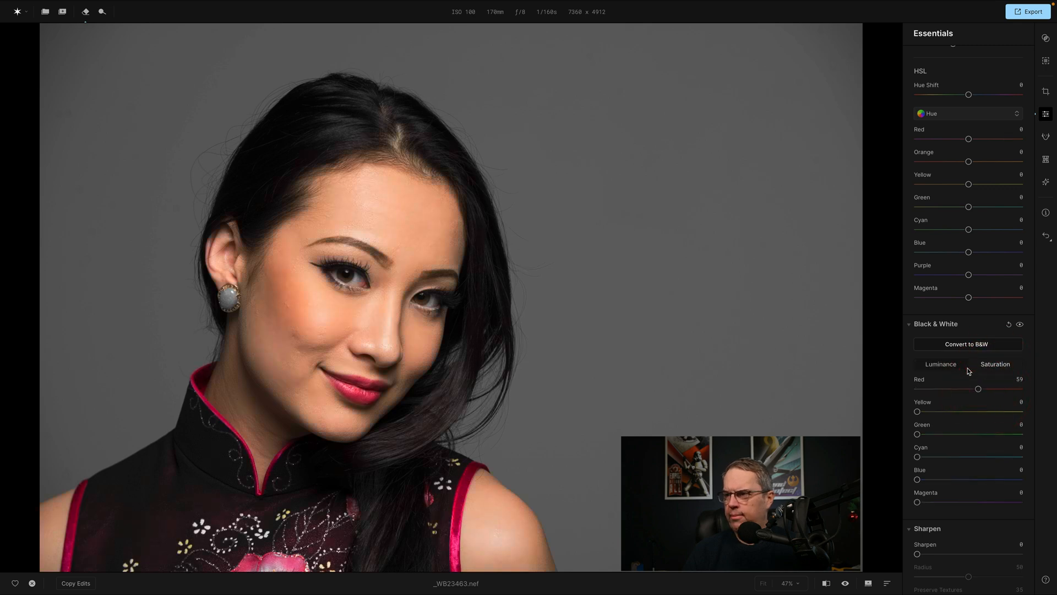
left_click(1008, 326)
Sharpen the portrait with Sharpen 23, Radius 62 and Preserve Textures 29.
scroll(1002, 347, "down", 5)
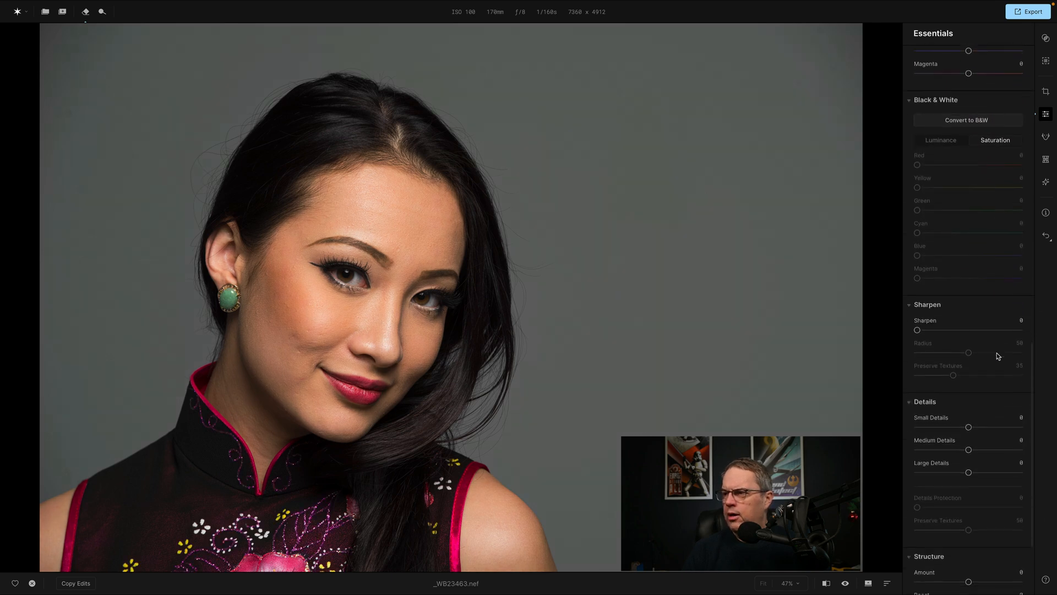
left_click_drag(918, 331, 942, 331)
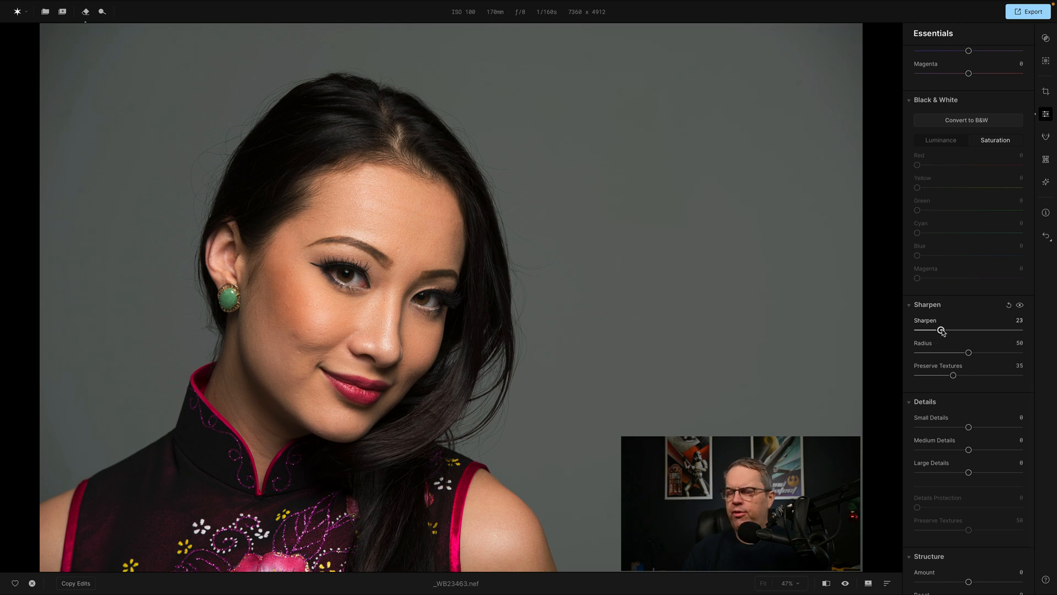
left_click_drag(968, 353, 949, 379)
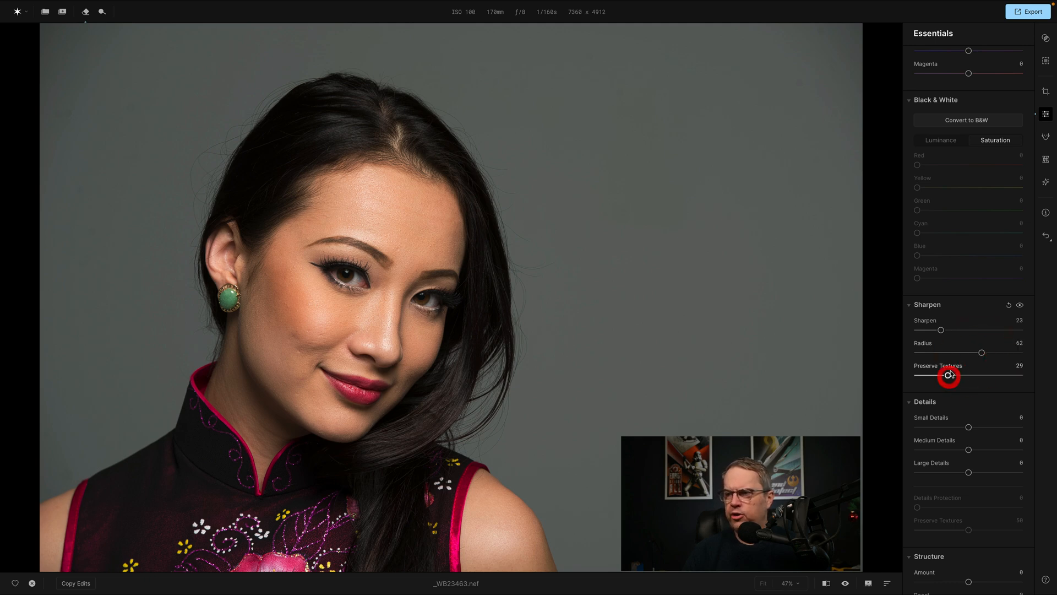
scroll(991, 337, "down", 3)
scroll(994, 338, "down", 1)
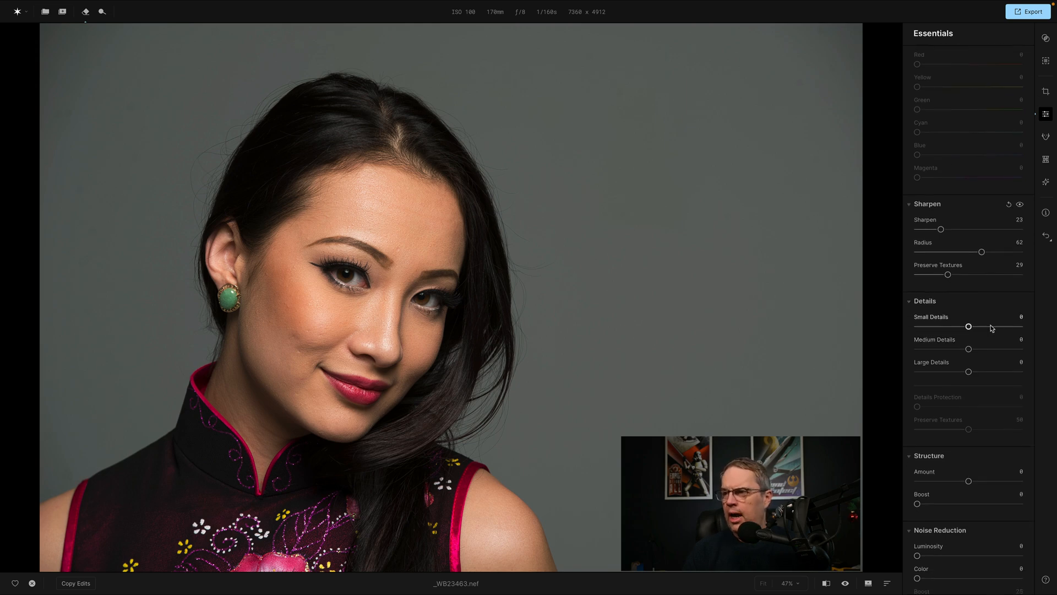
Try Structure on the portrait with Amount 56 and 44 and Boost 100, and return both values to 0.
scroll(991, 329, "down", 1)
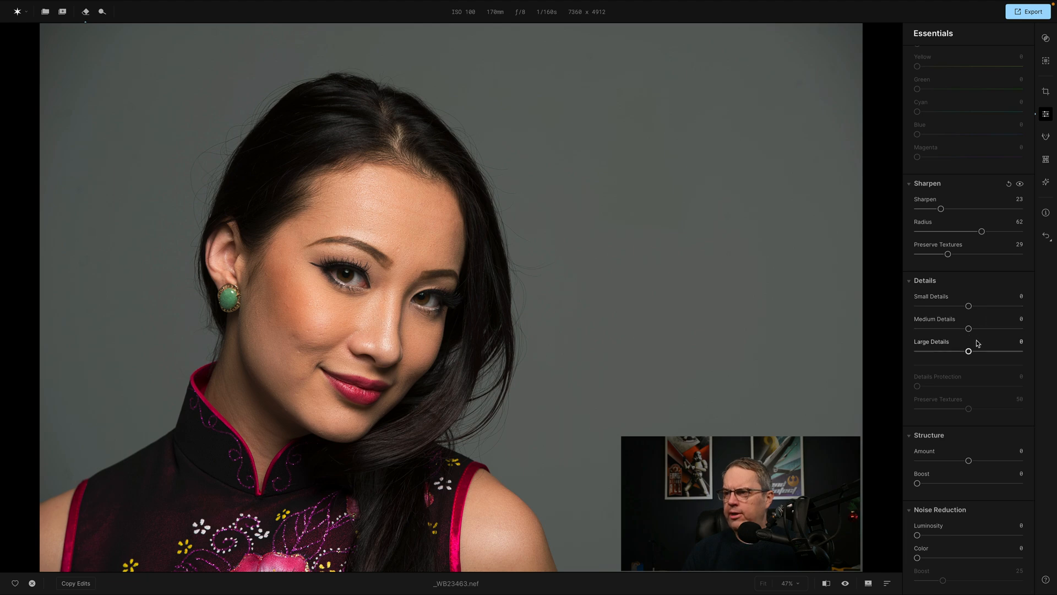
scroll(993, 326, "down", 1)
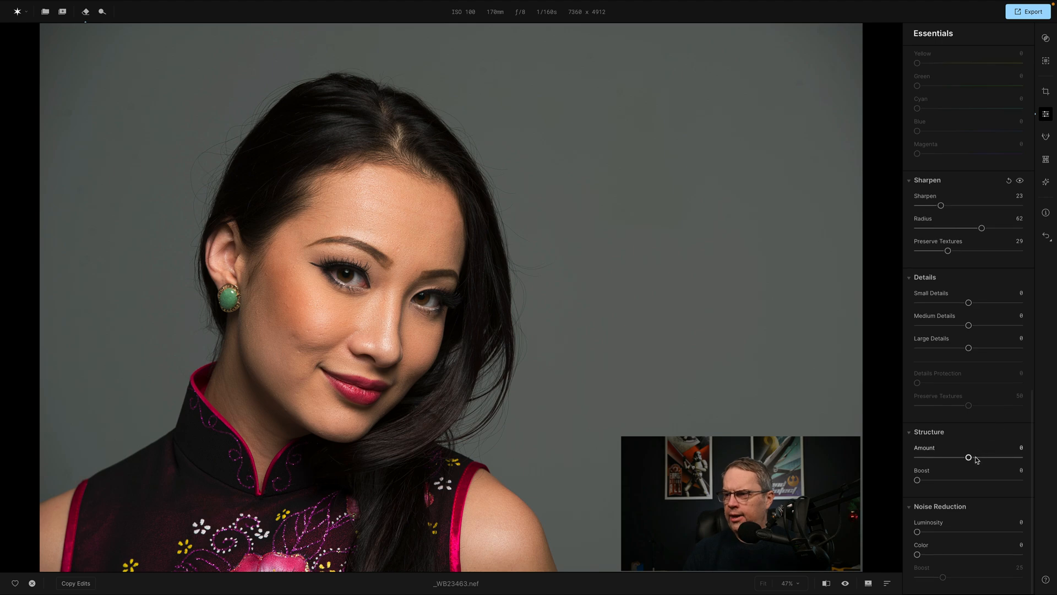
left_click_drag(970, 459, 997, 459)
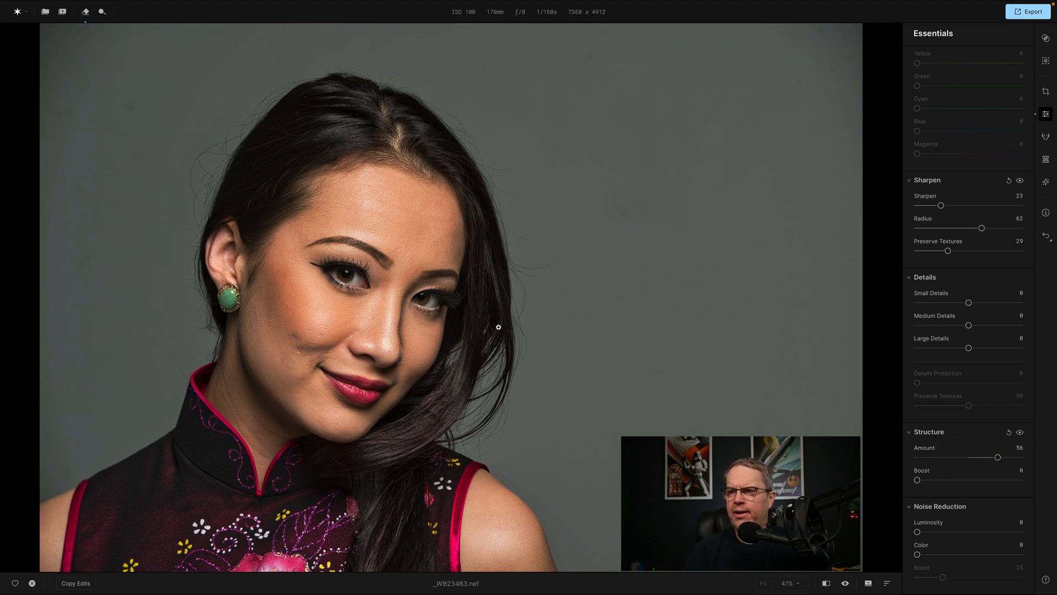
left_click_drag(998, 459, 991, 459)
left_click_drag(917, 480, 1044, 483)
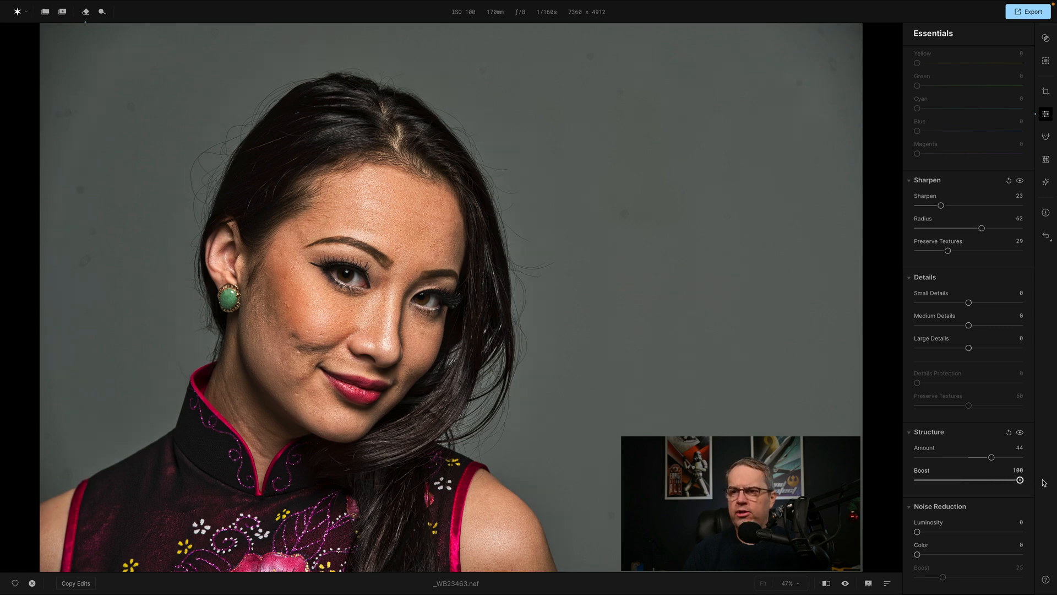
left_click_drag(1021, 480, 910, 485)
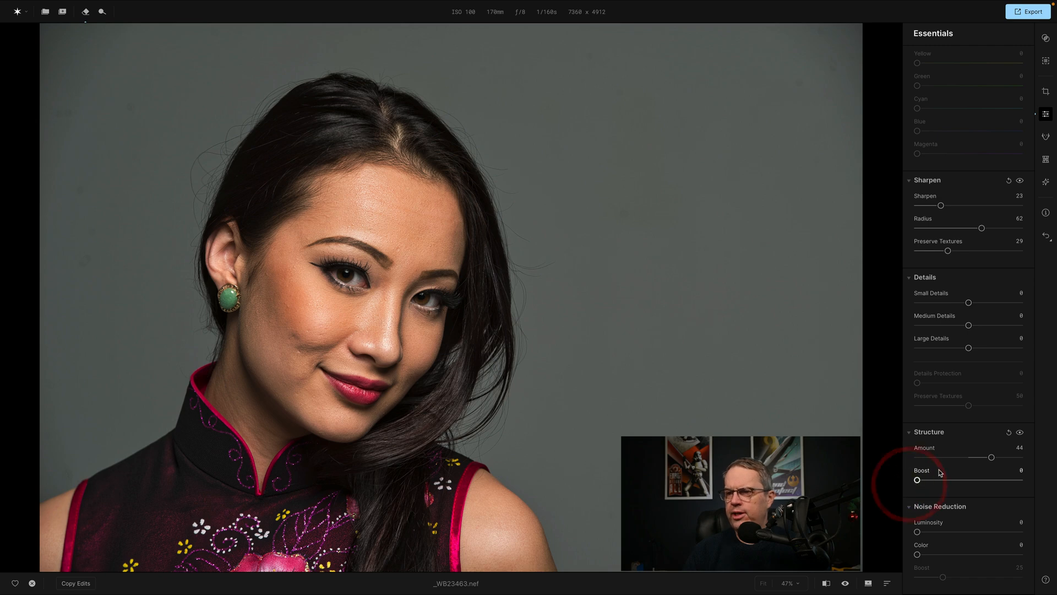
double_click(925, 450)
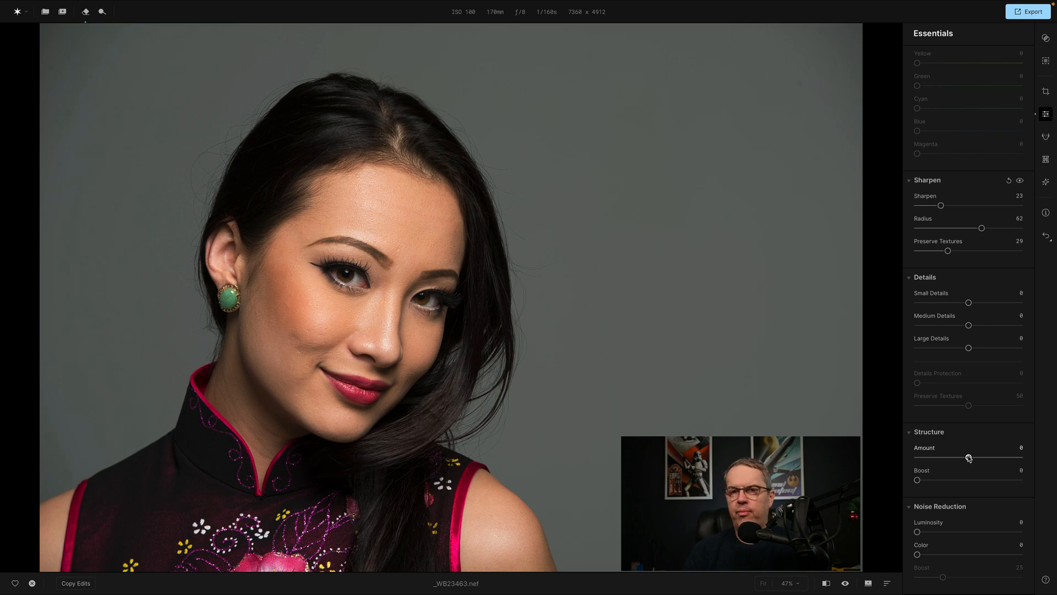
Exaggerate the backdrop spots with Structure Amount 100 and Boost 100, and erase three spots beside and above the woman's hair.
left_click_drag(969, 458, 1020, 458)
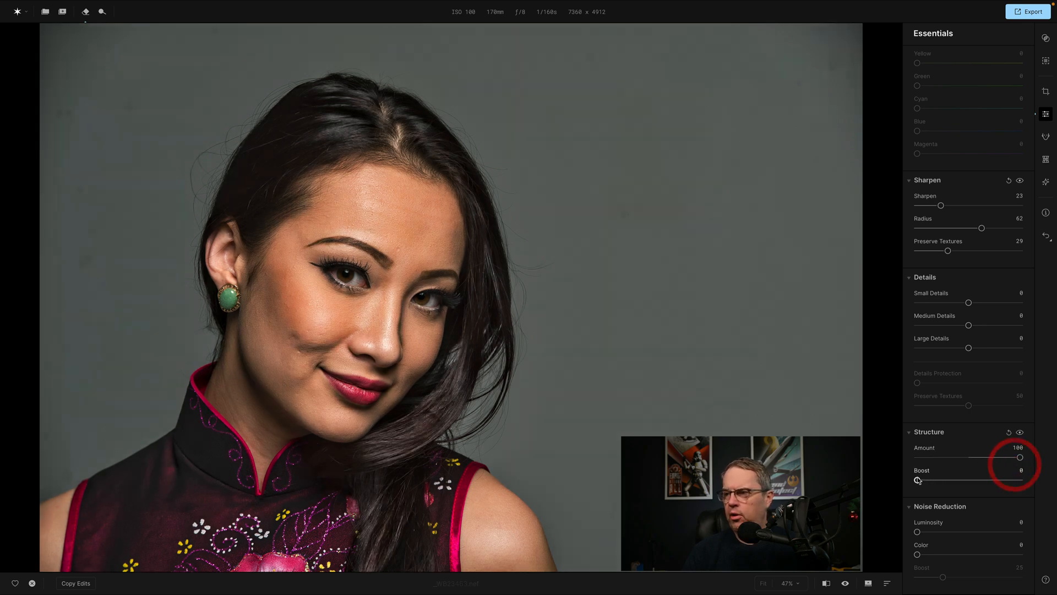
left_click_drag(917, 479, 1049, 480)
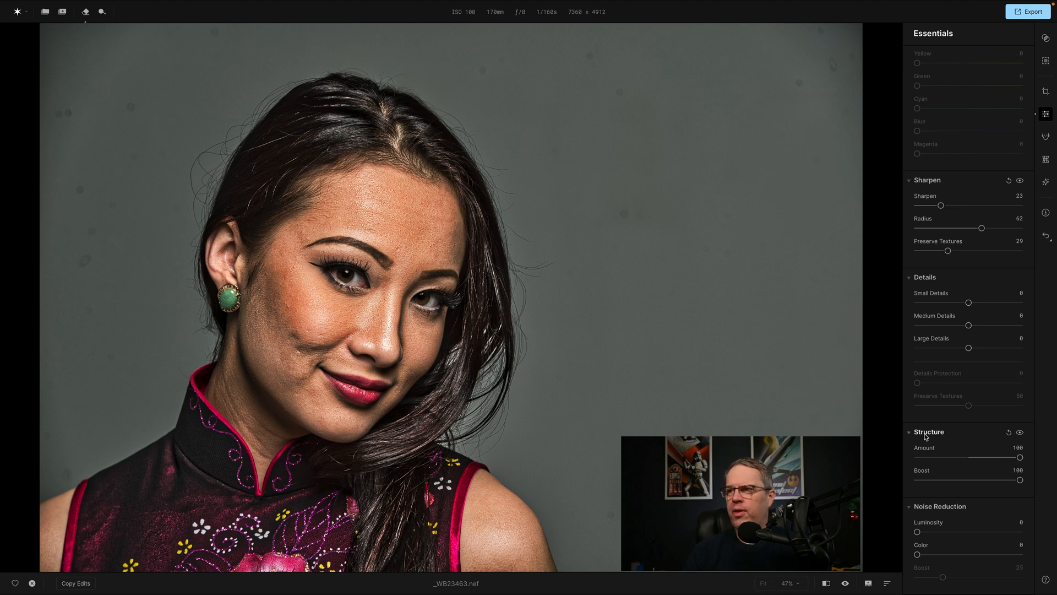
key("e")
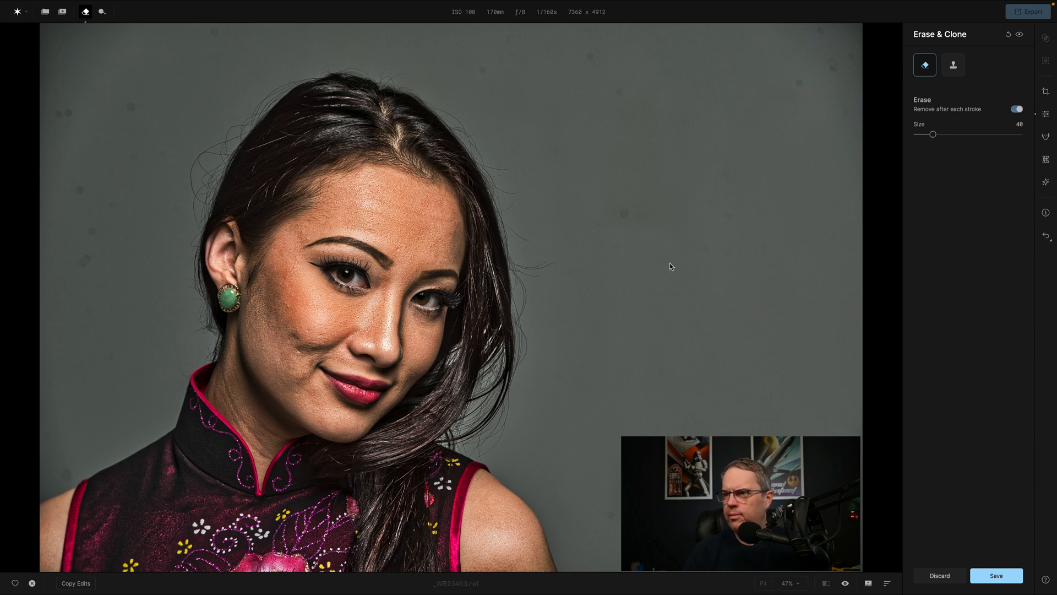
left_click(625, 215)
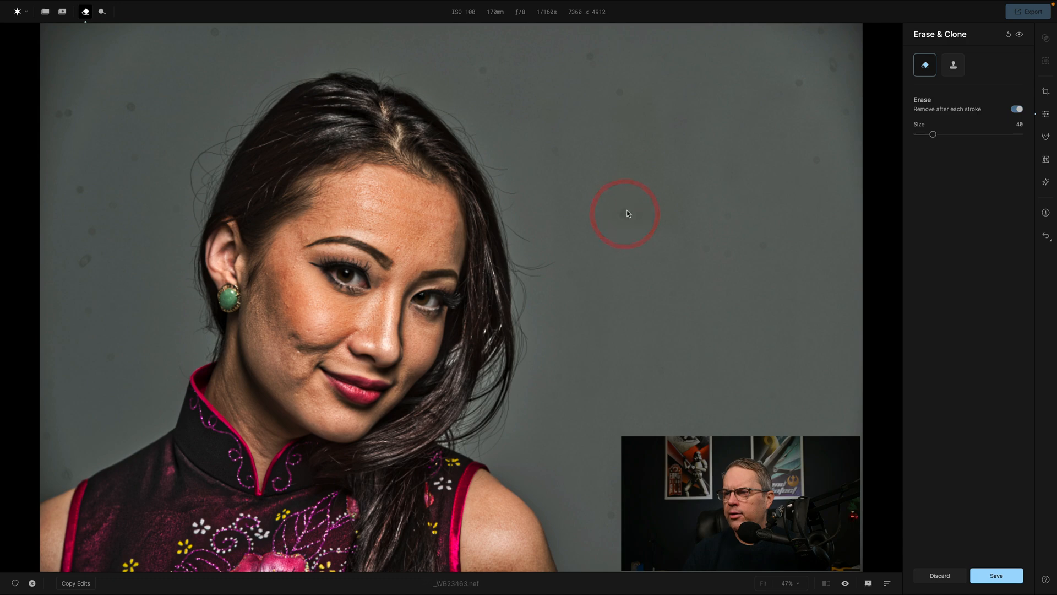
left_click(799, 83)
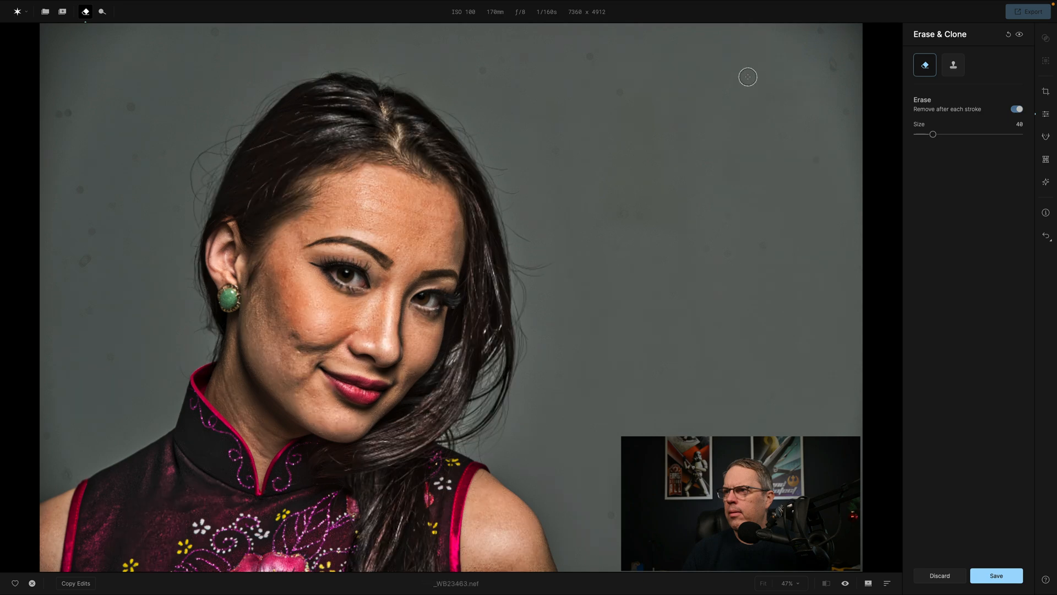
left_click(590, 55)
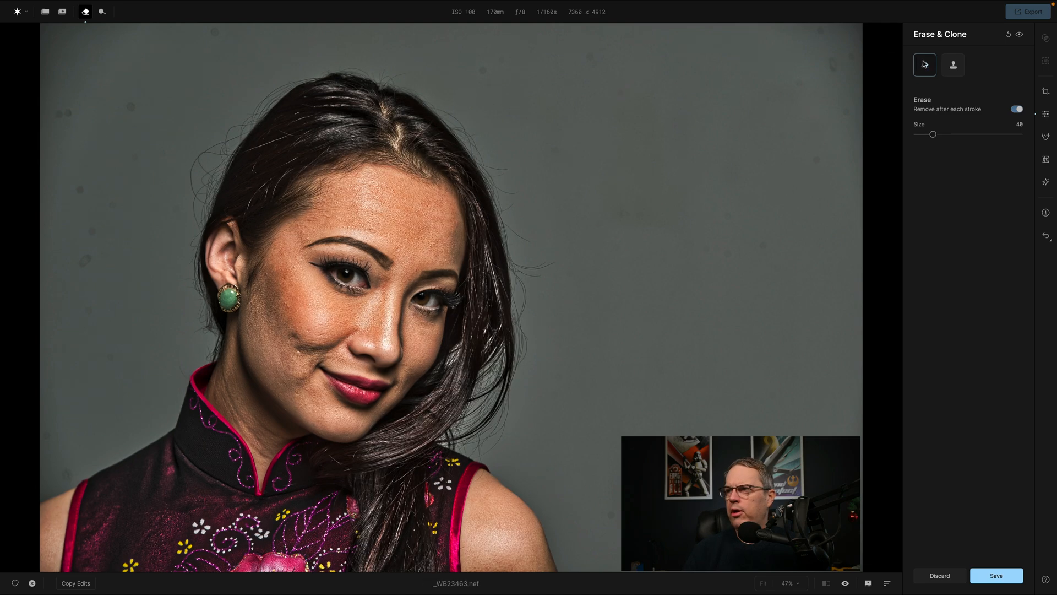
Return to the Essentials adjustments and reset the Structure Amount and Boost to 0.
left_click(1046, 114)
scroll(1019, 220, "down", 15)
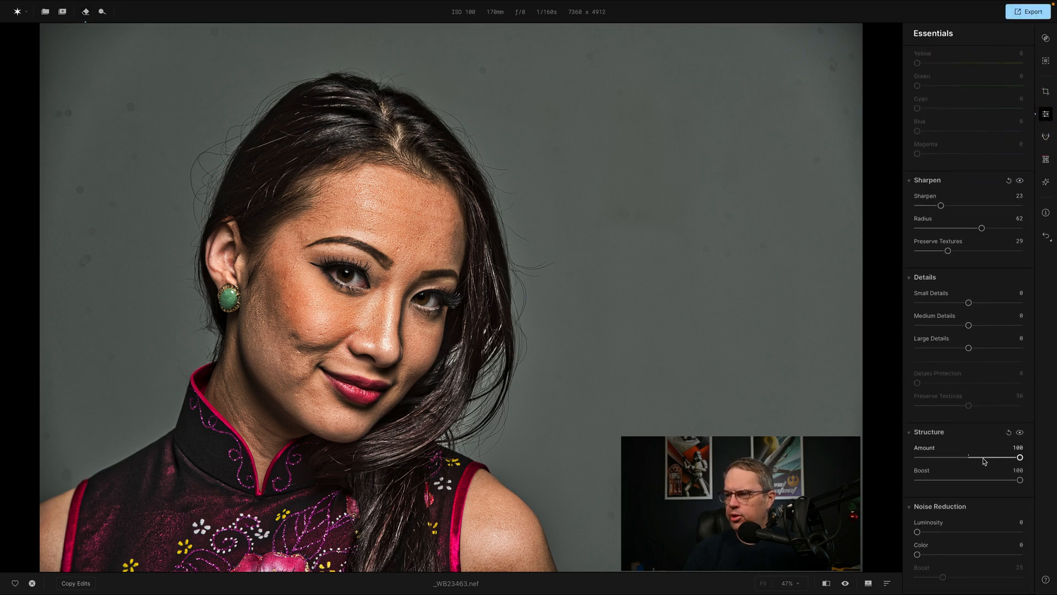
double_click(924, 449)
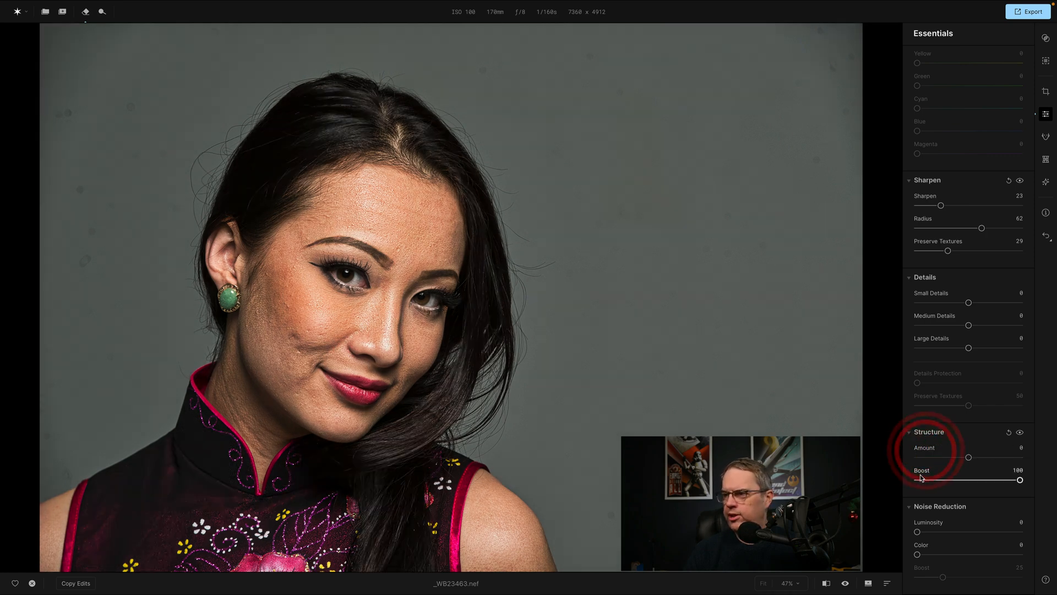
double_click(922, 473)
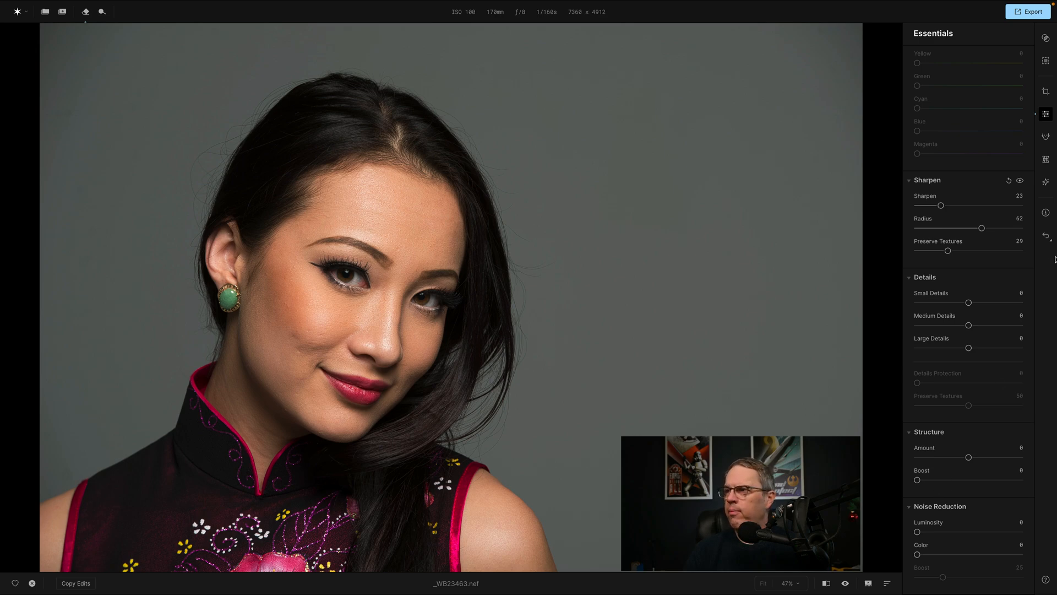
Retouch the Female faces with Blemish Removal 34, after trying 28 and 0, and leave Freckles Removal at 0.
left_click(1047, 139)
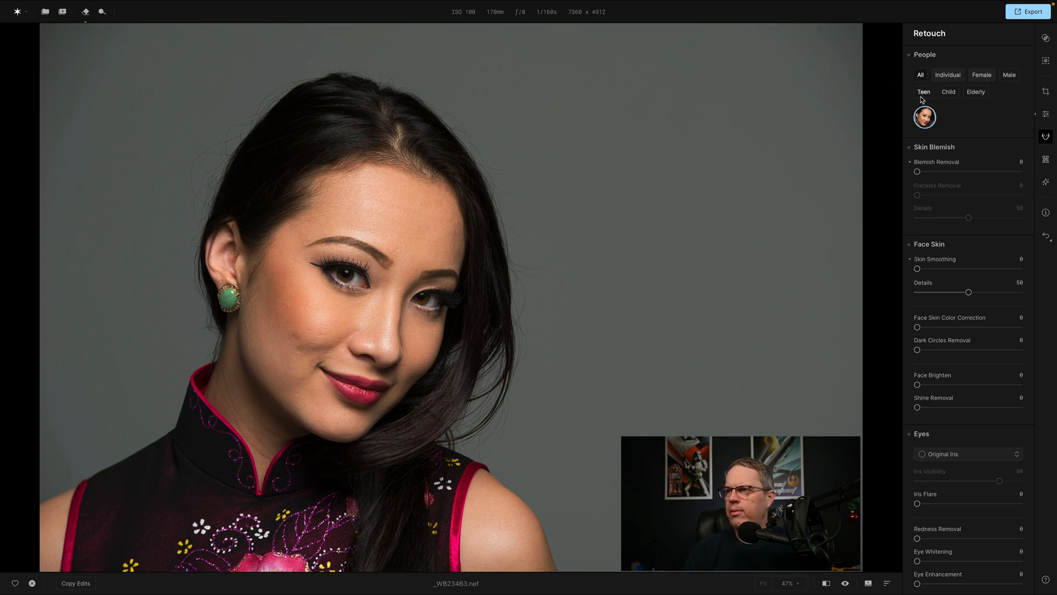
left_click(983, 77)
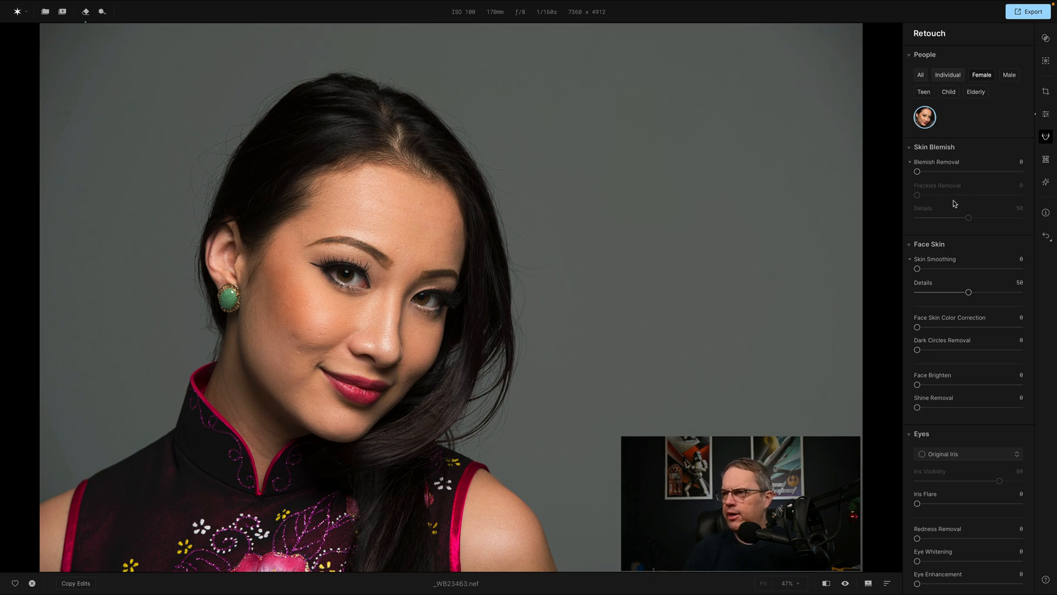
left_click_drag(917, 172, 947, 172)
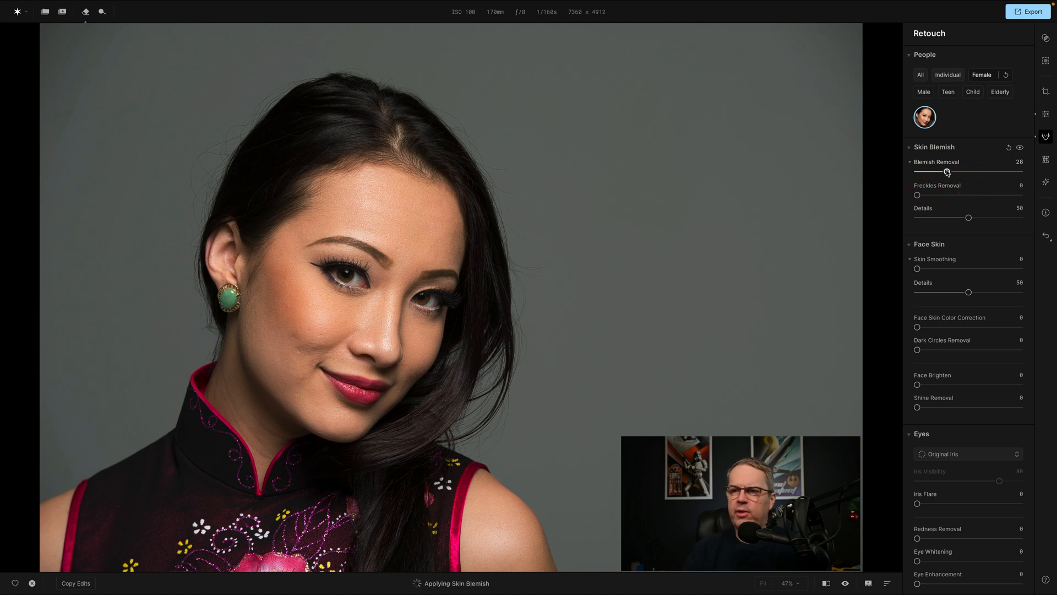
left_click_drag(948, 173, 911, 175)
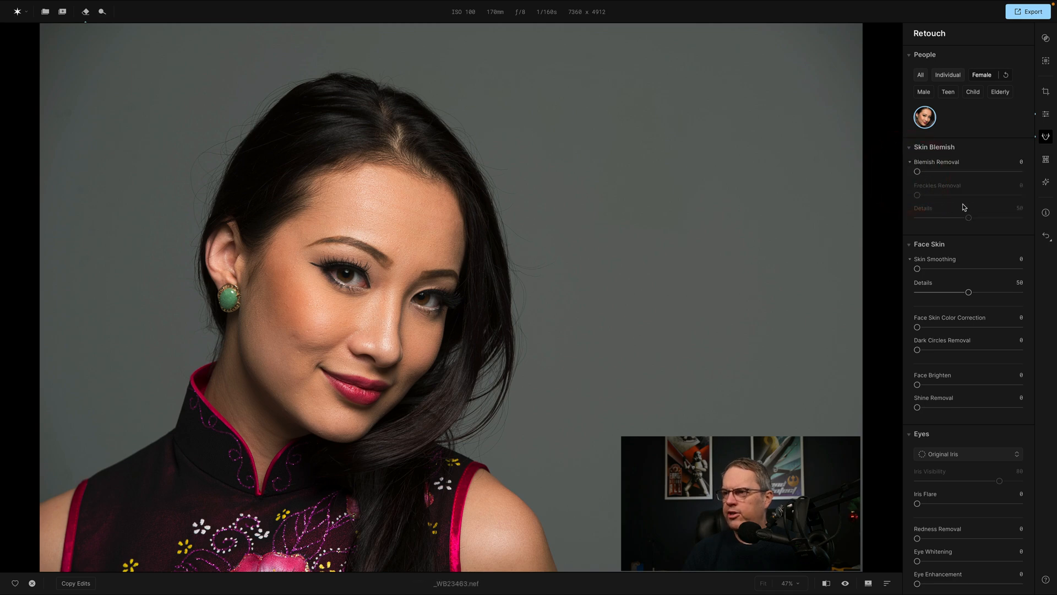
left_click_drag(918, 172, 954, 172)
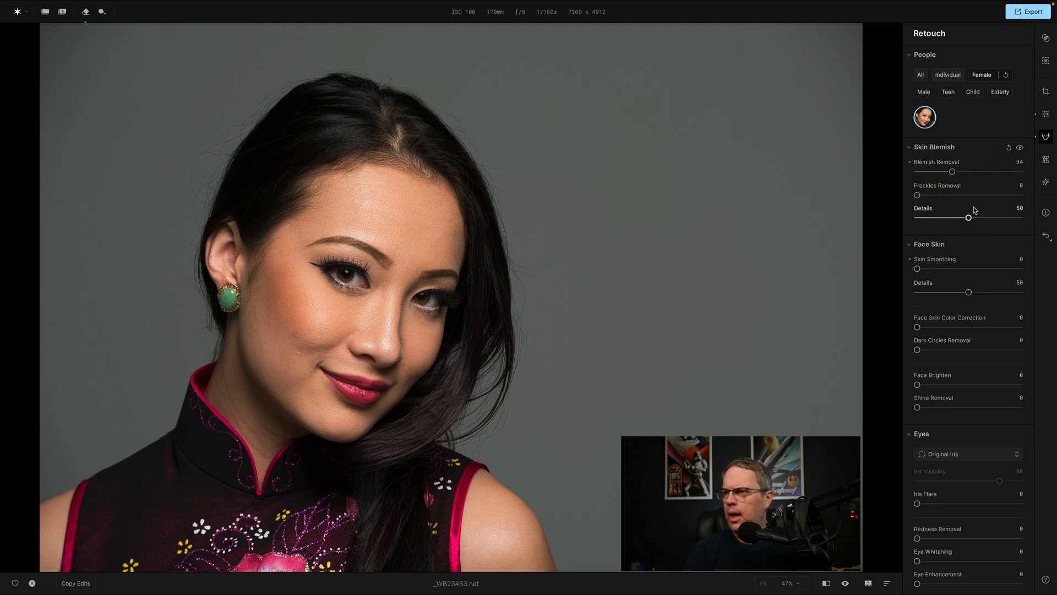
mouse_move(918, 196)
left_mouse_down()
mouse_move(976, 196)
mouse_move(881, 196)
mouse_move(906, 196)
left_mouse_up()
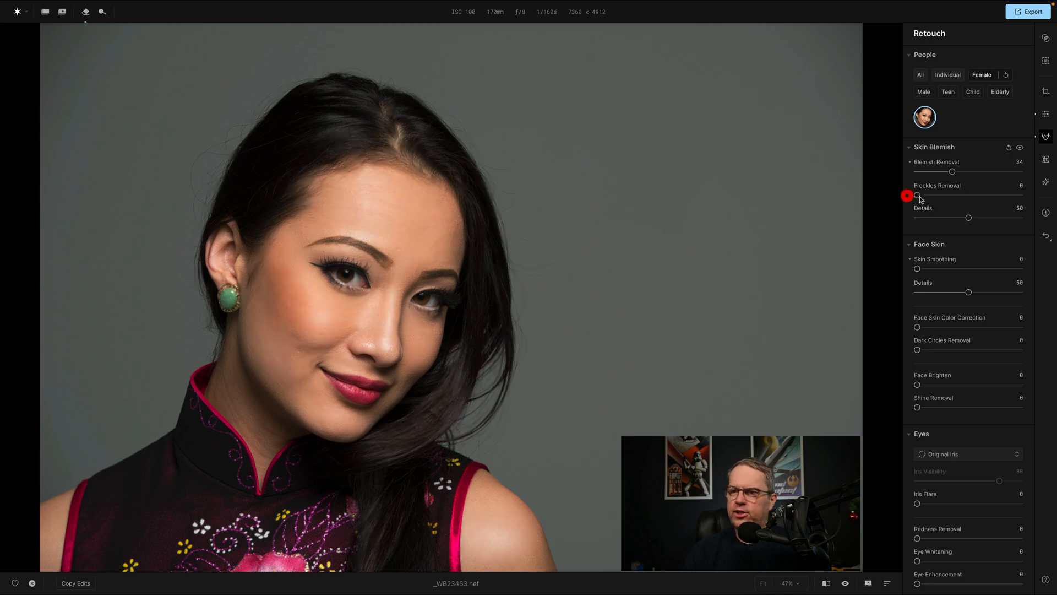
Try Skin Smoothing 65 on the face and settle on 23 with Details at 50.
scroll(1005, 206, "down", 3)
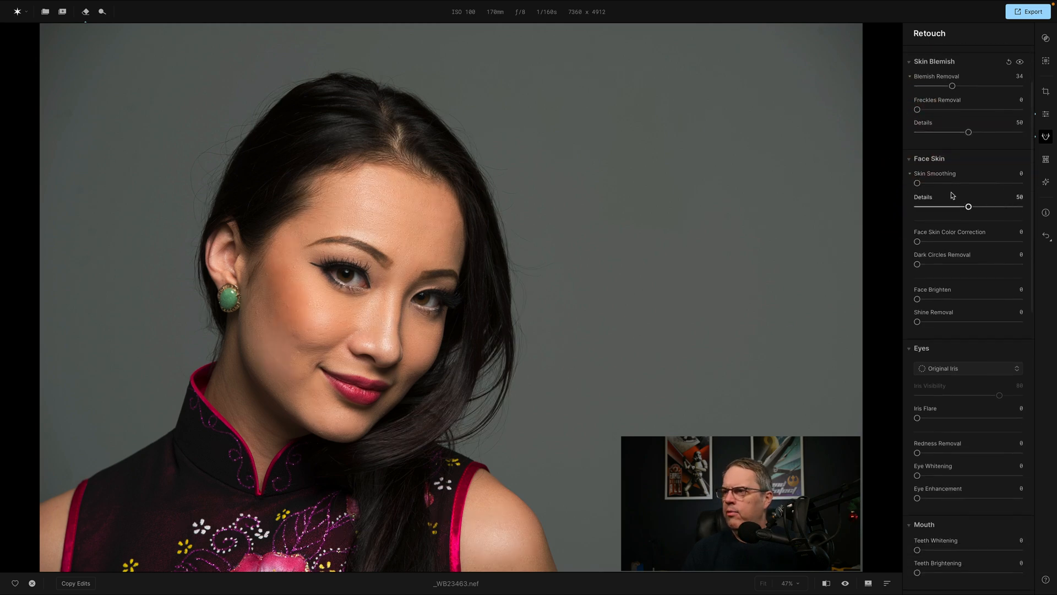
left_click_drag(918, 185, 987, 184)
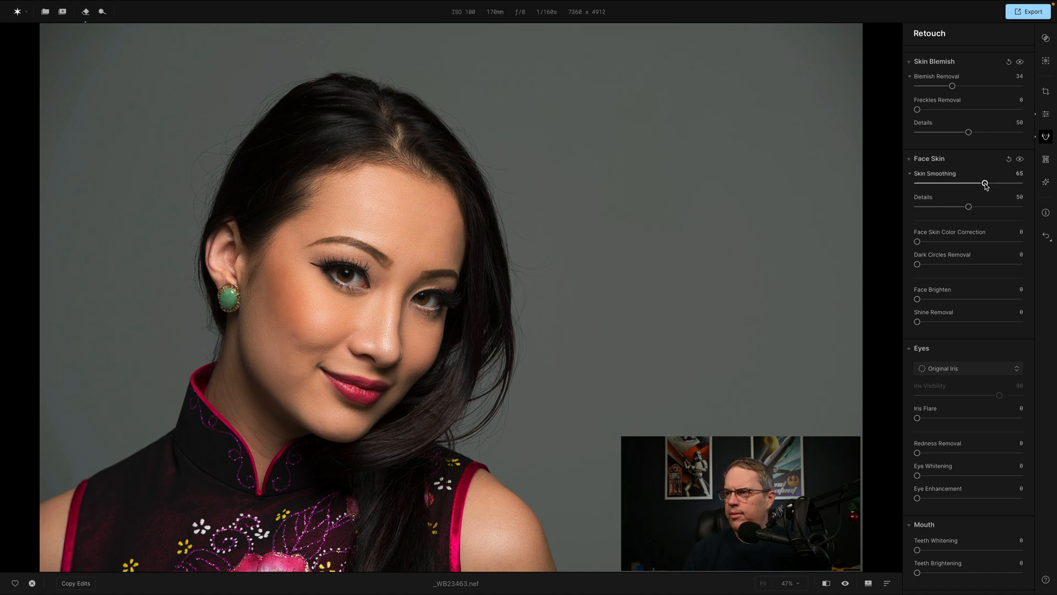
left_click_drag(985, 185, 943, 186)
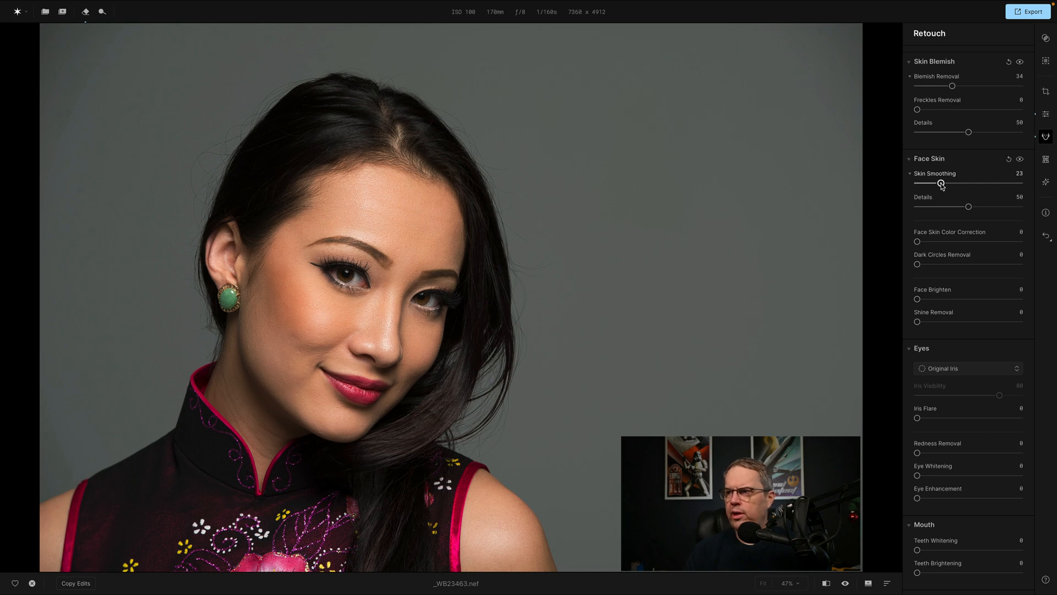
mouse_move(969, 207)
left_mouse_down()
mouse_move(945, 208)
mouse_move(992, 208)
mouse_move(969, 208)
left_mouse_up()
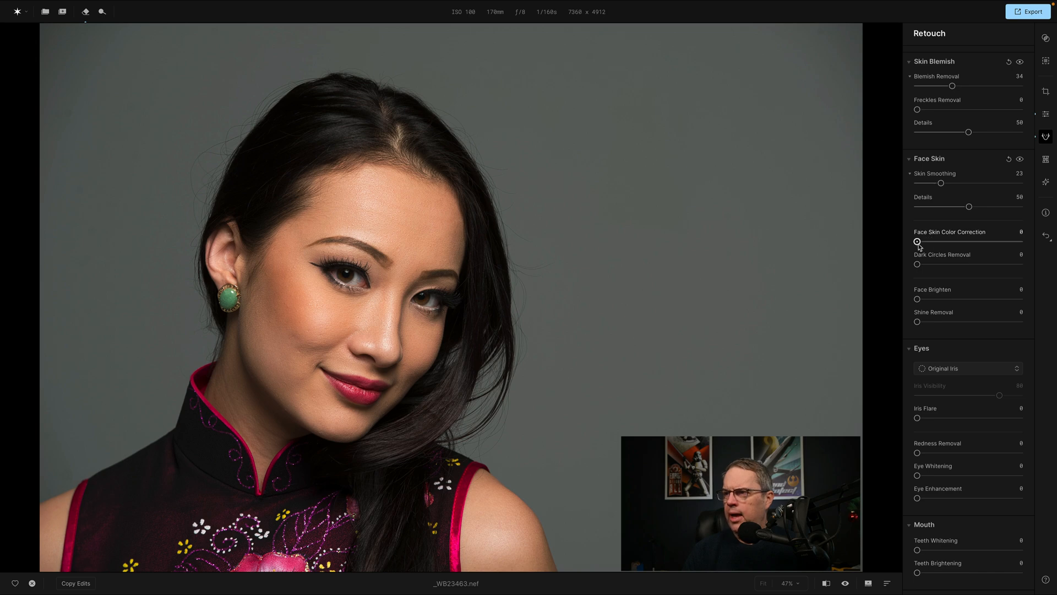
Try Face Skin Color Correction 65 and Face Brighten 100, and return both to 0.
left_click_drag(918, 243, 985, 244)
left_click_drag(917, 265, 1026, 301)
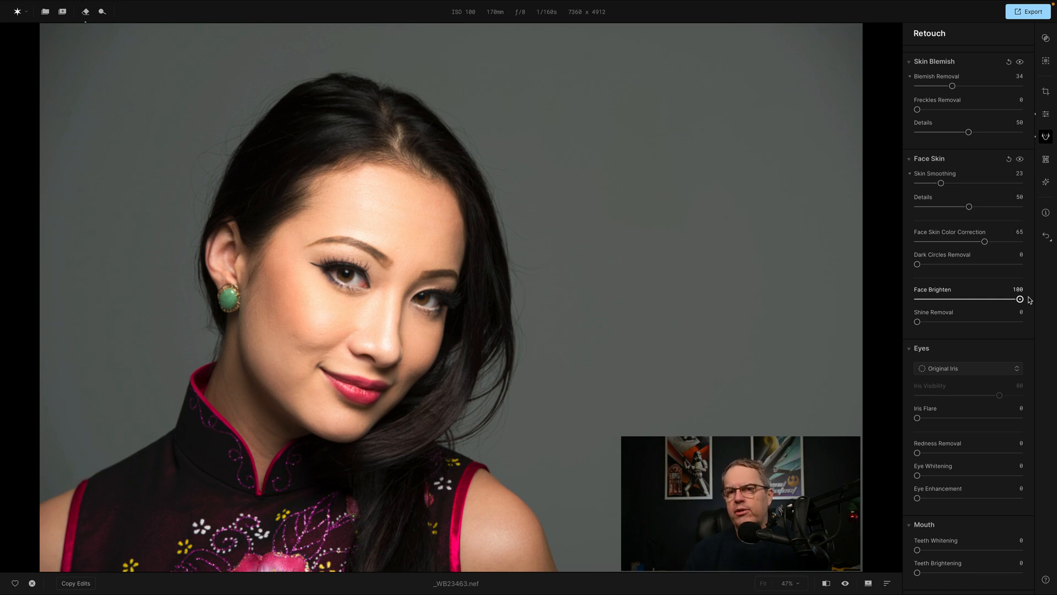
left_click_drag(1020, 299, 905, 305)
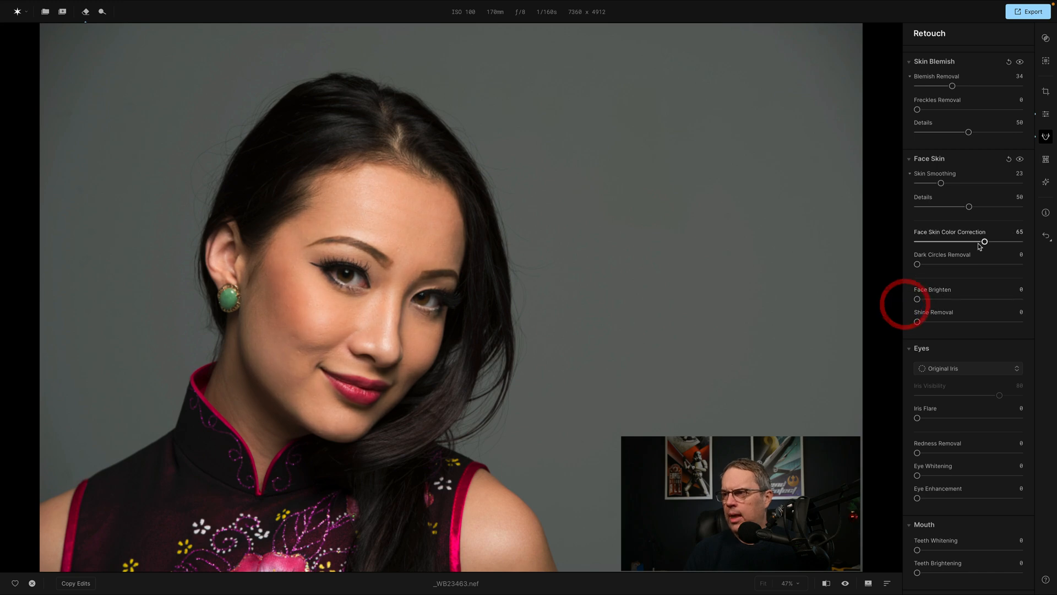
left_click_drag(985, 242, 903, 249)
Compare Shine Removal at 100 and 0 on the face and set it to 41.
scroll(980, 260, "down", 1)
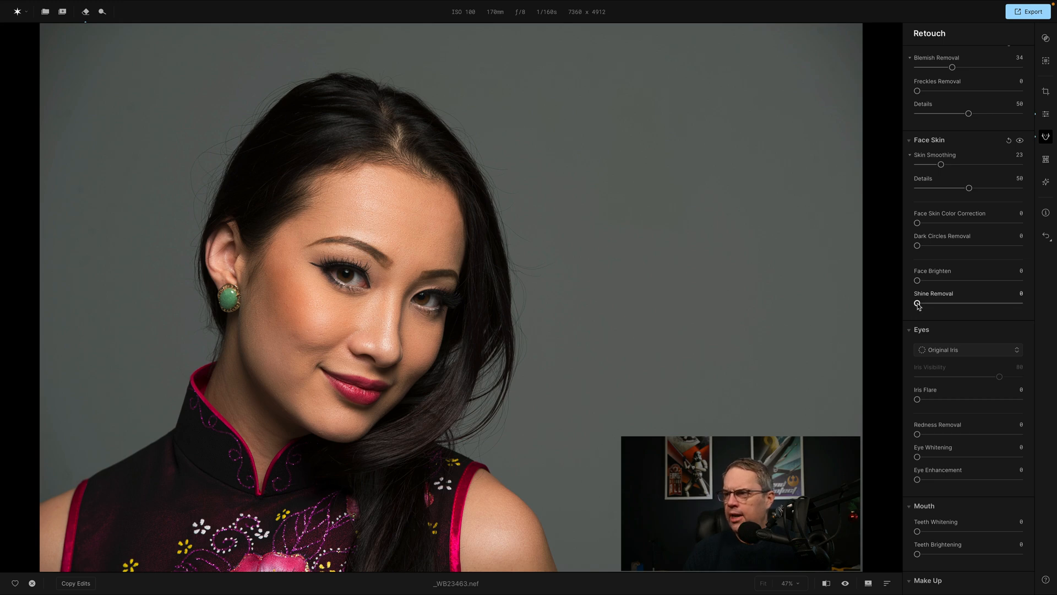
left_click_drag(917, 303, 1043, 306)
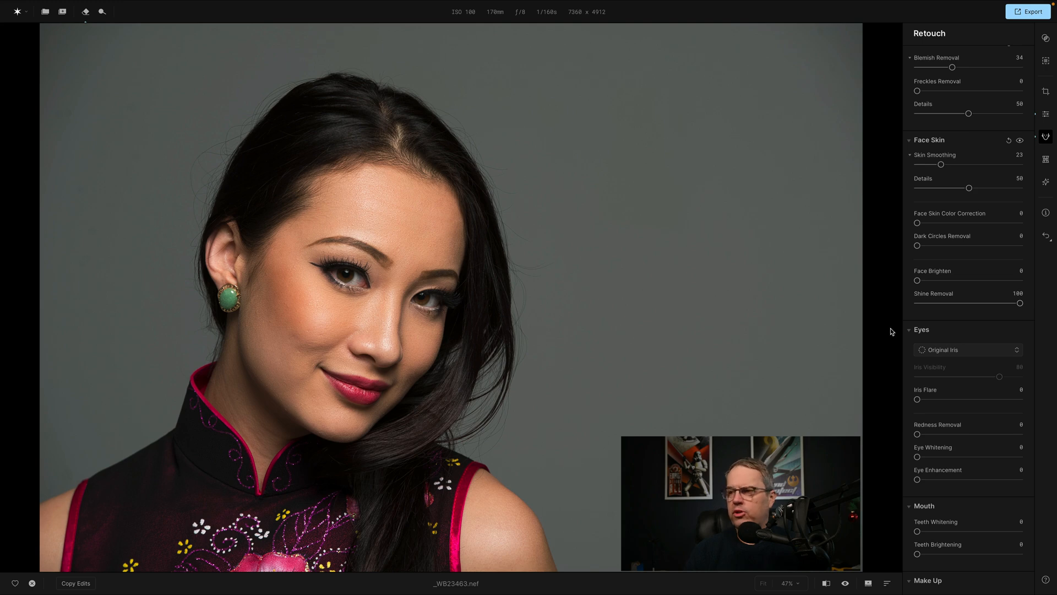
left_click_drag(1020, 302, 881, 309)
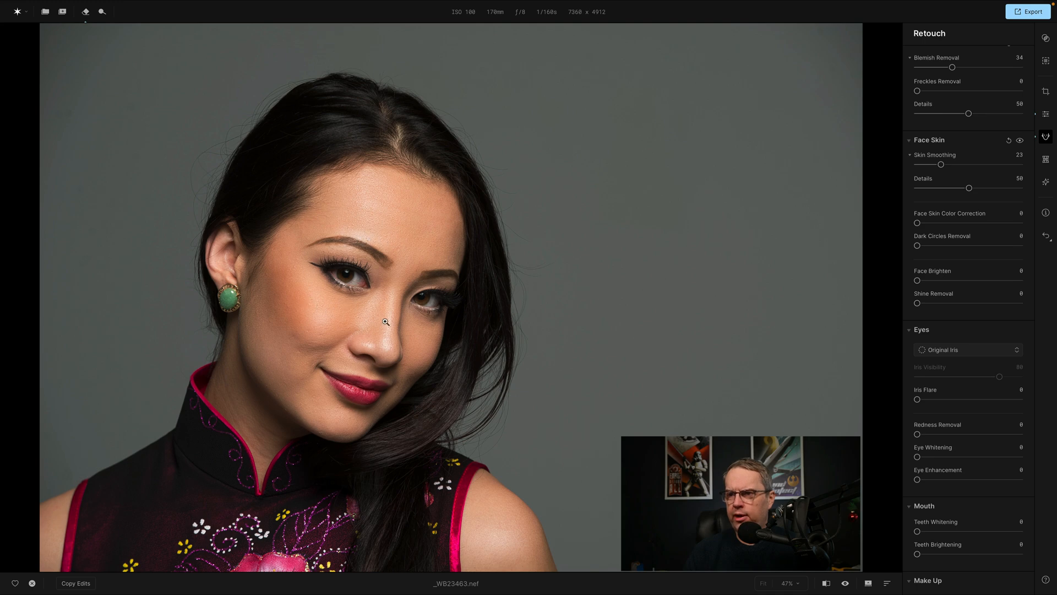
left_click(960, 304)
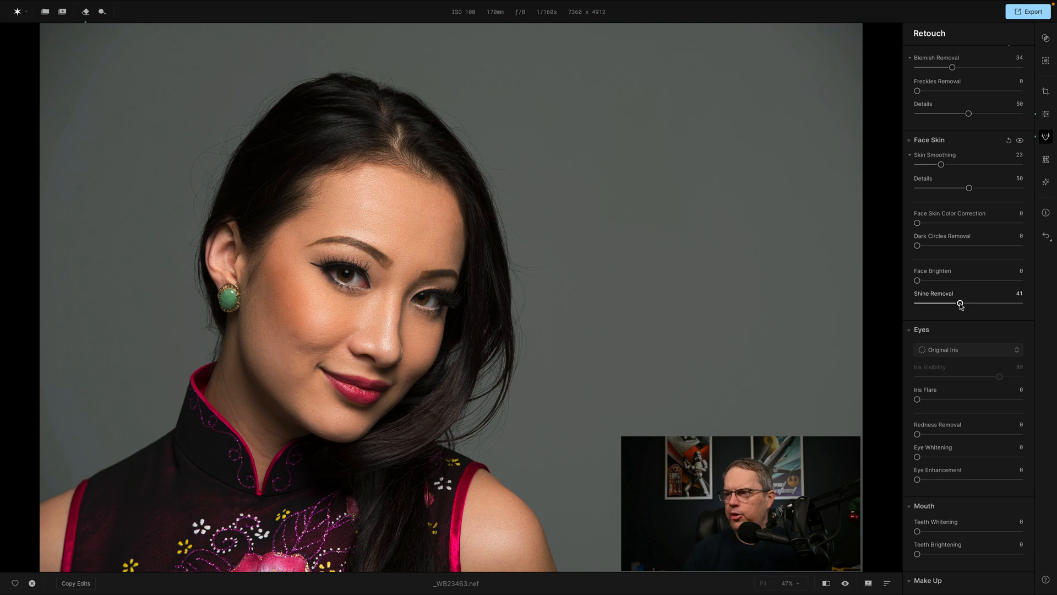
Try the Blue iris on the portrait's eyes and switch the iris colour to Brown.
scroll(961, 302, "down", 5)
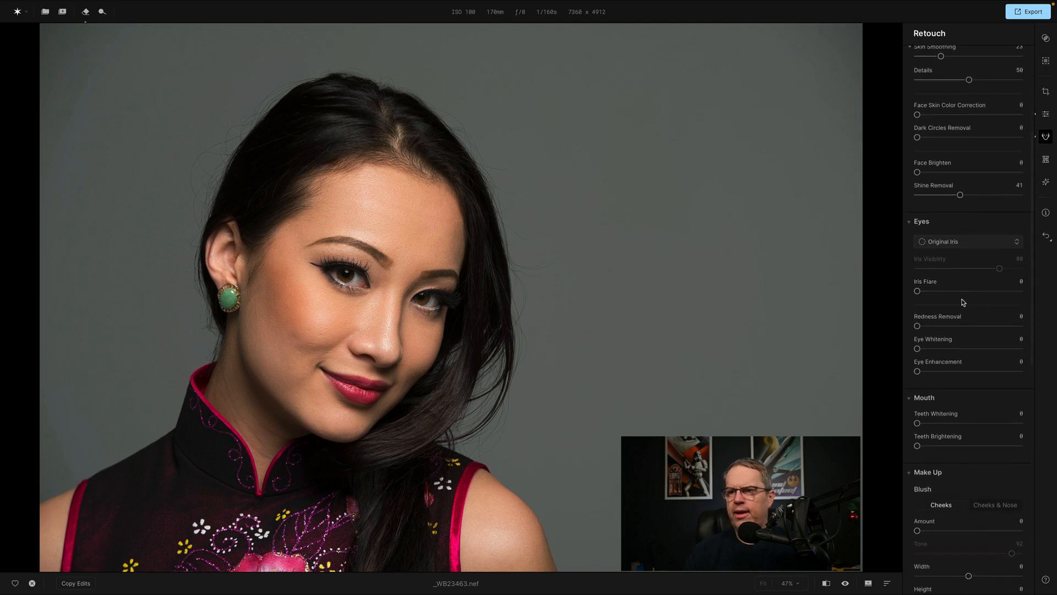
scroll(962, 302, "down", 1)
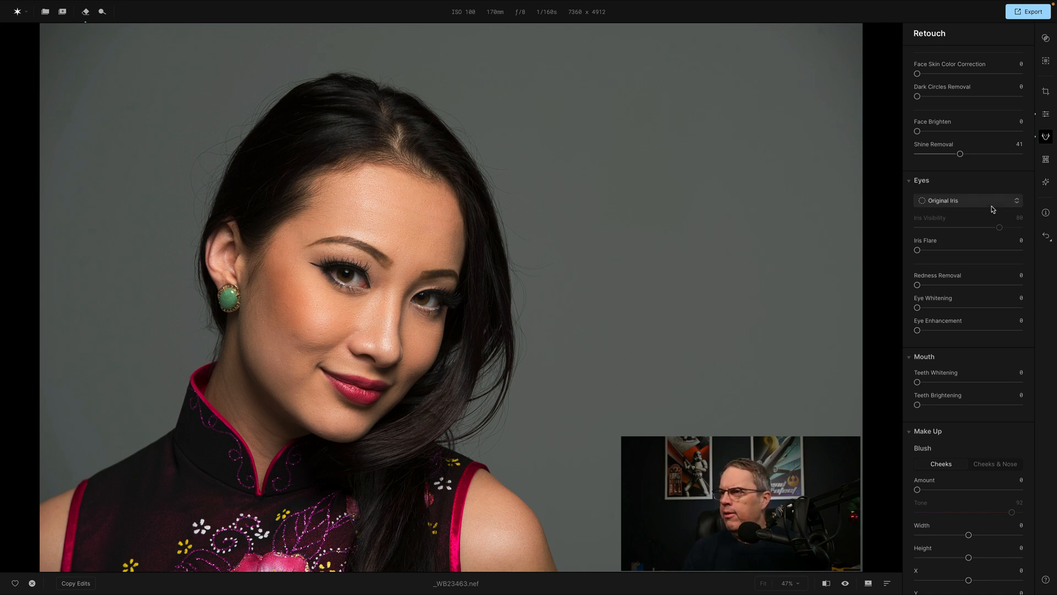
scroll(991, 207, "down", 2)
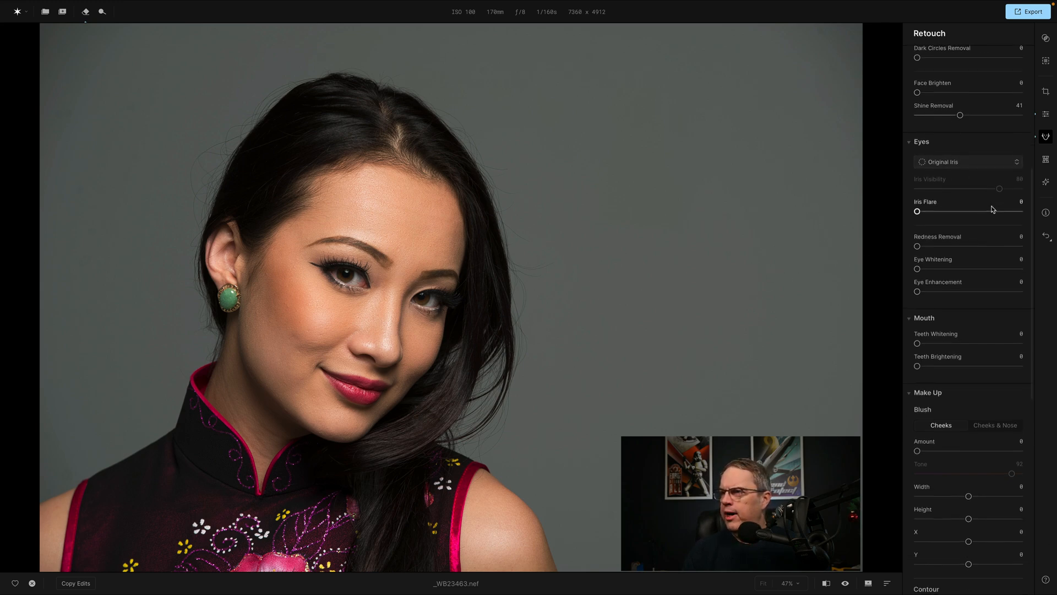
left_click(1017, 160)
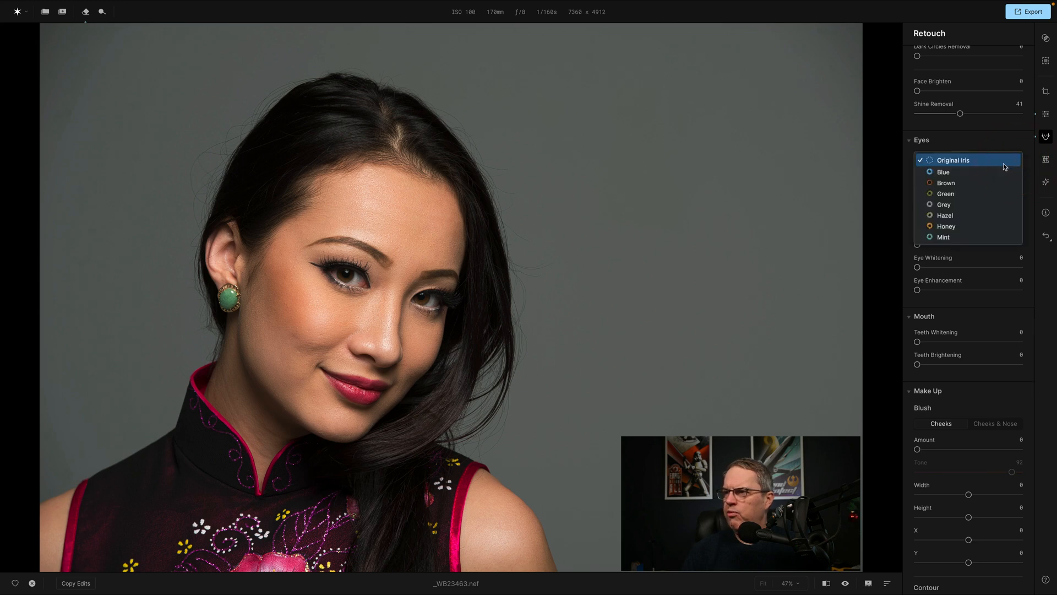
left_click(943, 172)
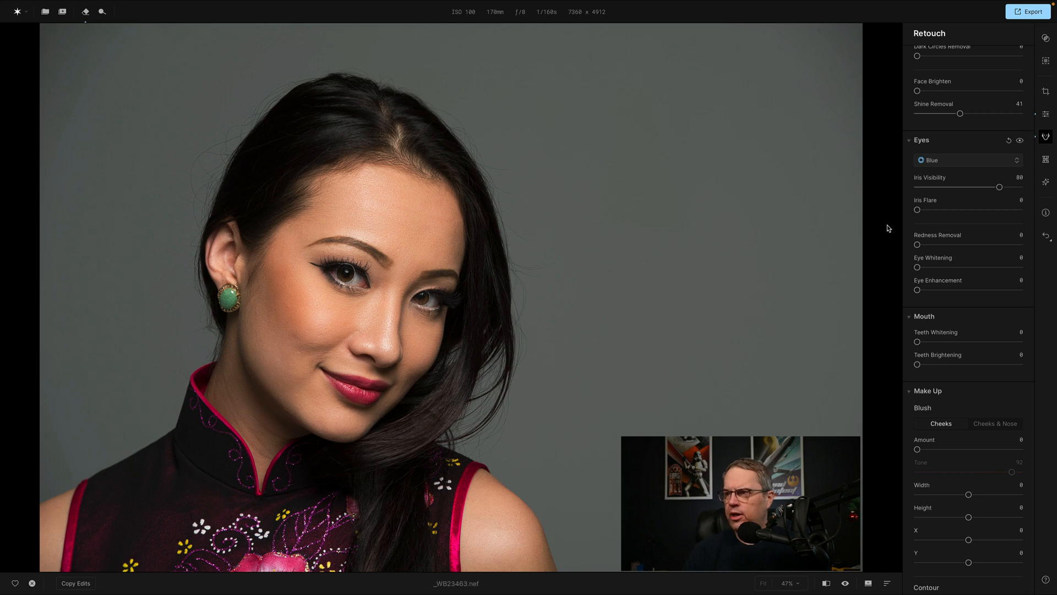
left_click(1017, 161)
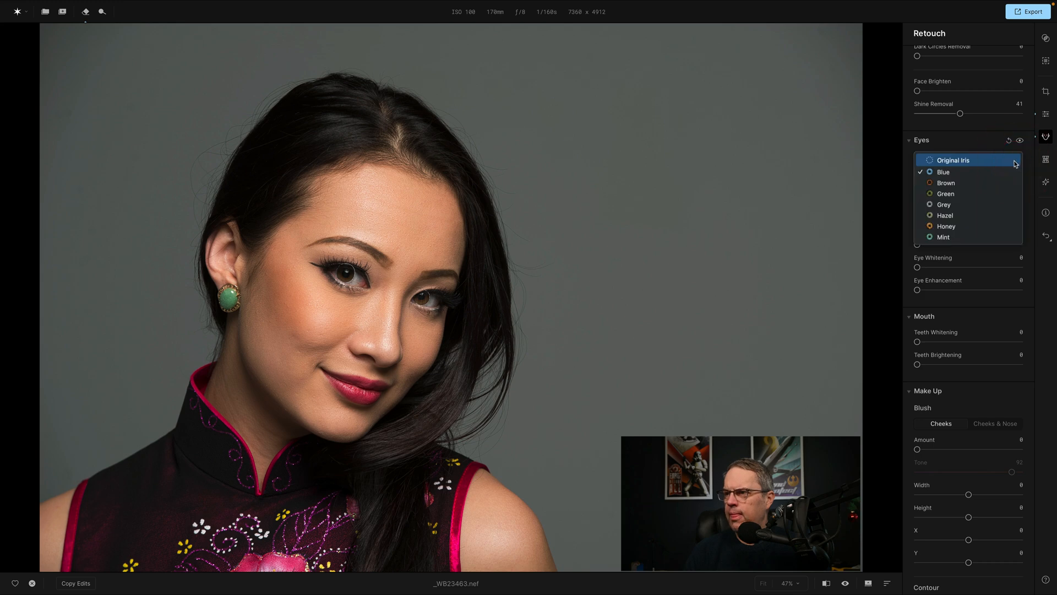
left_click(976, 184)
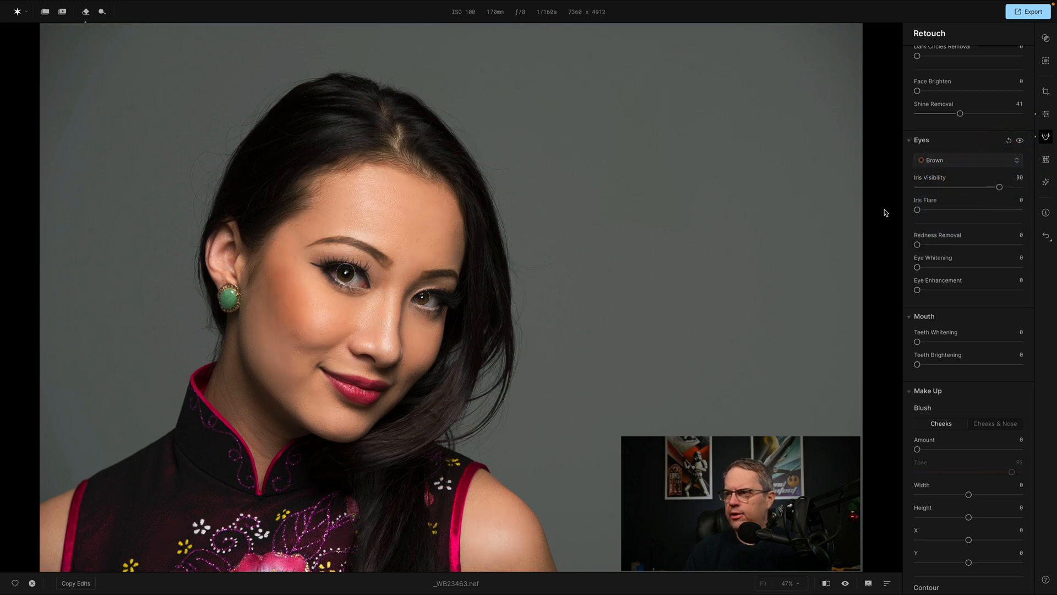
Set Iris Flare to 40, try Eye Whitening 56 and return it to 0, and raise Eye Enhancement to 90.
left_click_drag(918, 210, 960, 210)
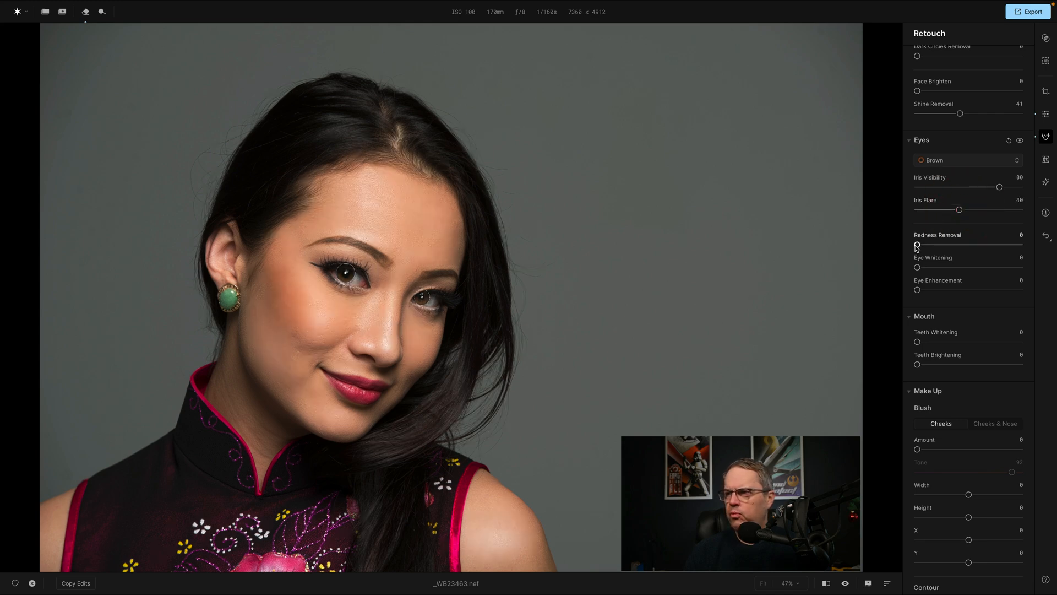
left_click_drag(918, 267, 975, 267)
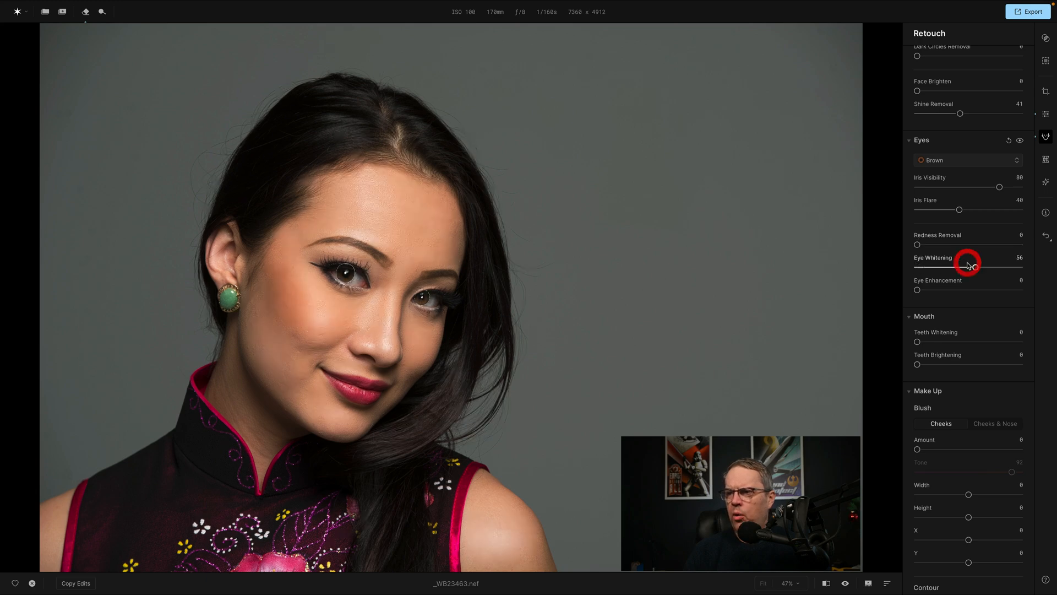
double_click(930, 261)
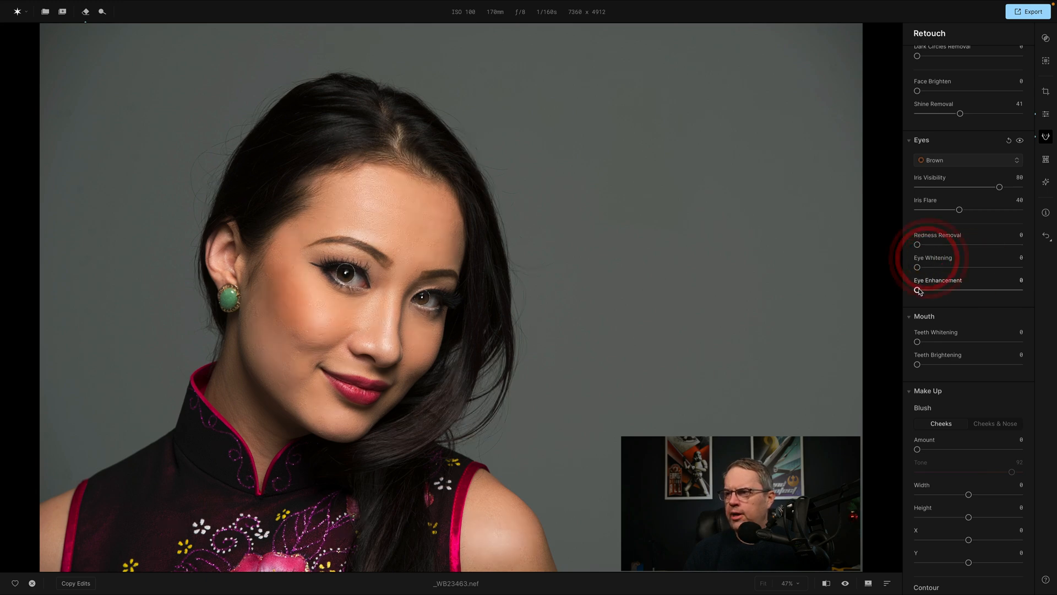
left_click_drag(917, 290, 1010, 290)
Restore the Original Iris and reduce Eye Enhancement to 20.
left_click(970, 160)
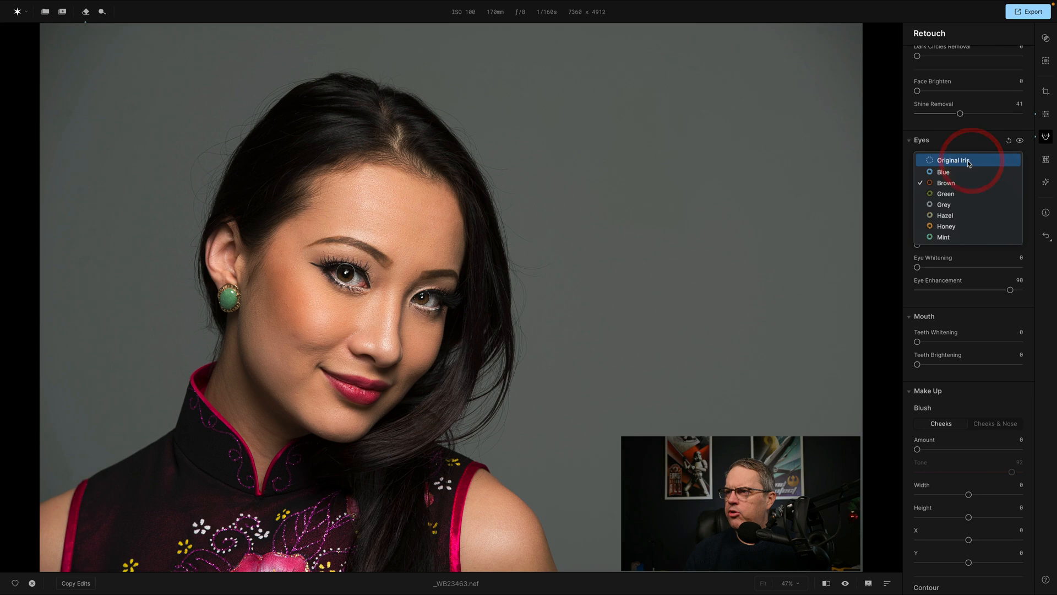
left_click(970, 161)
mouse_move(1014, 290)
left_mouse_down()
mouse_move(904, 289)
mouse_move(998, 291)
mouse_move(919, 291)
mouse_move(994, 291)
mouse_move(938, 291)
left_mouse_up()
Try Make Up Blush on the cheeks with Amount 32 and Tone 89, and raise the Amount to 73.
scroll(945, 256, "down", 3)
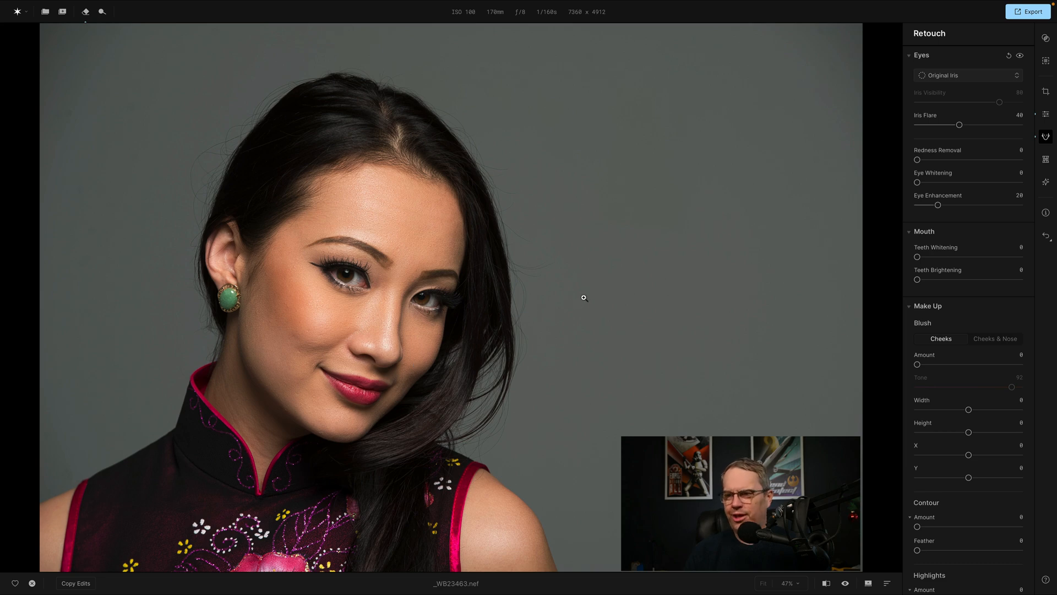
scroll(983, 309, "down", 3)
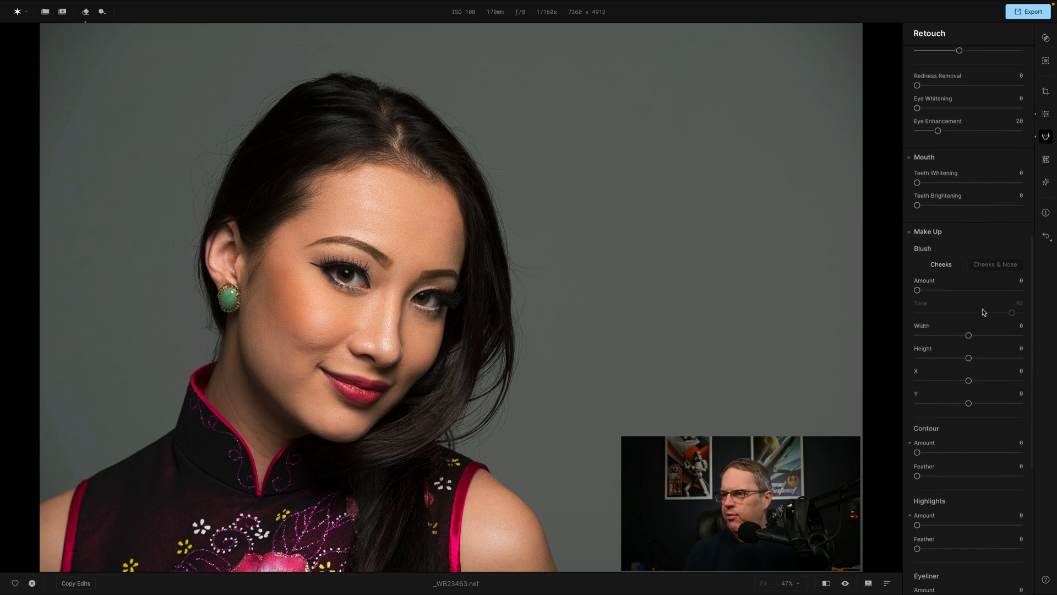
scroll(970, 236, "down", 2)
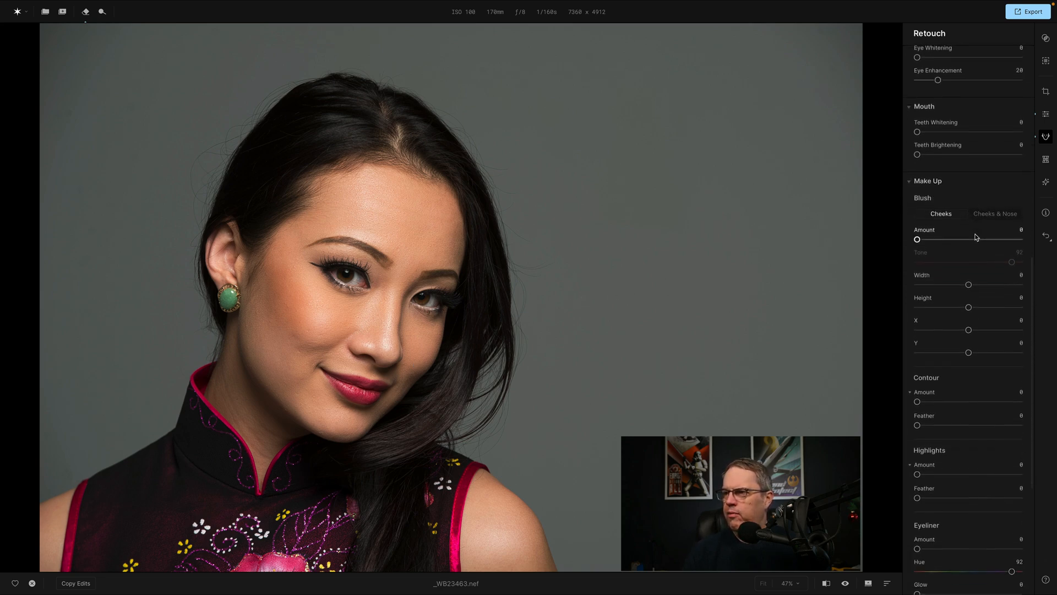
left_click_drag(918, 235, 952, 235)
left_click(952, 234)
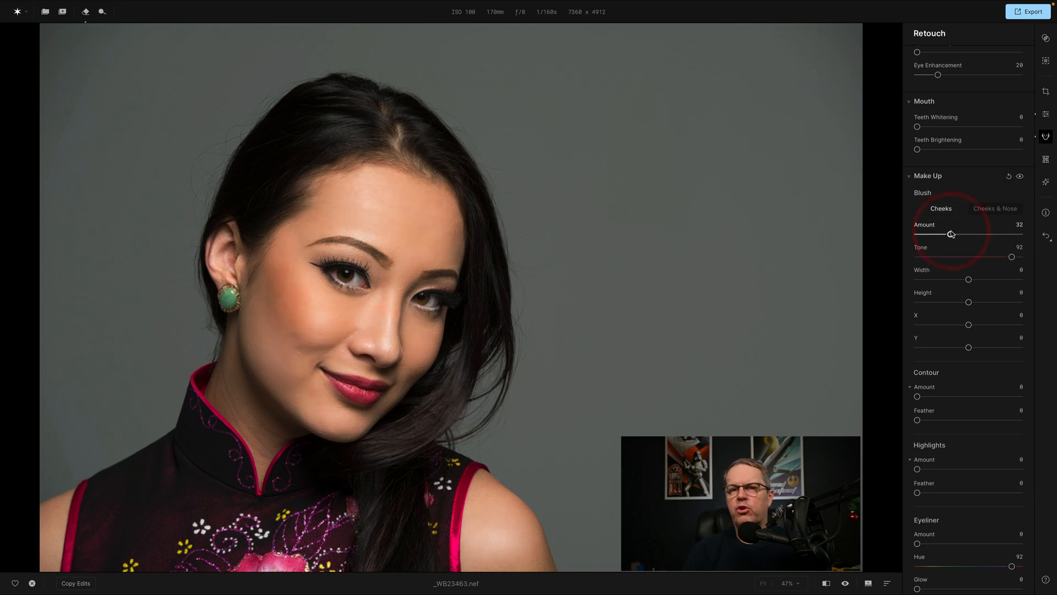
scroll(954, 281, "up", 1)
scroll(968, 285, "up", 1)
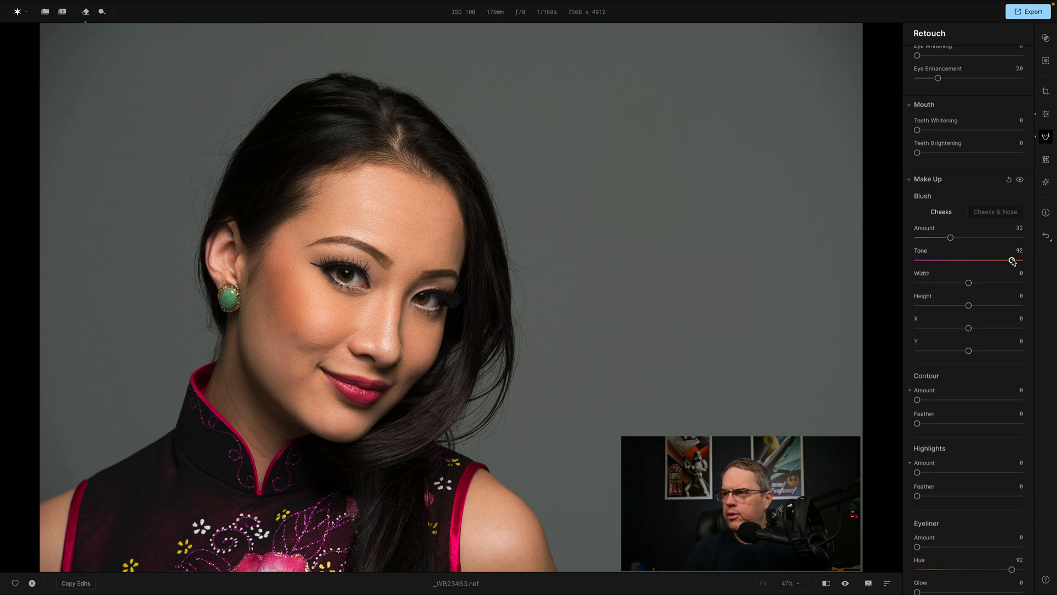
mouse_move(1011, 261)
left_mouse_down()
mouse_move(925, 264)
mouse_move(1010, 263)
left_mouse_up()
left_click_drag(951, 237, 993, 242)
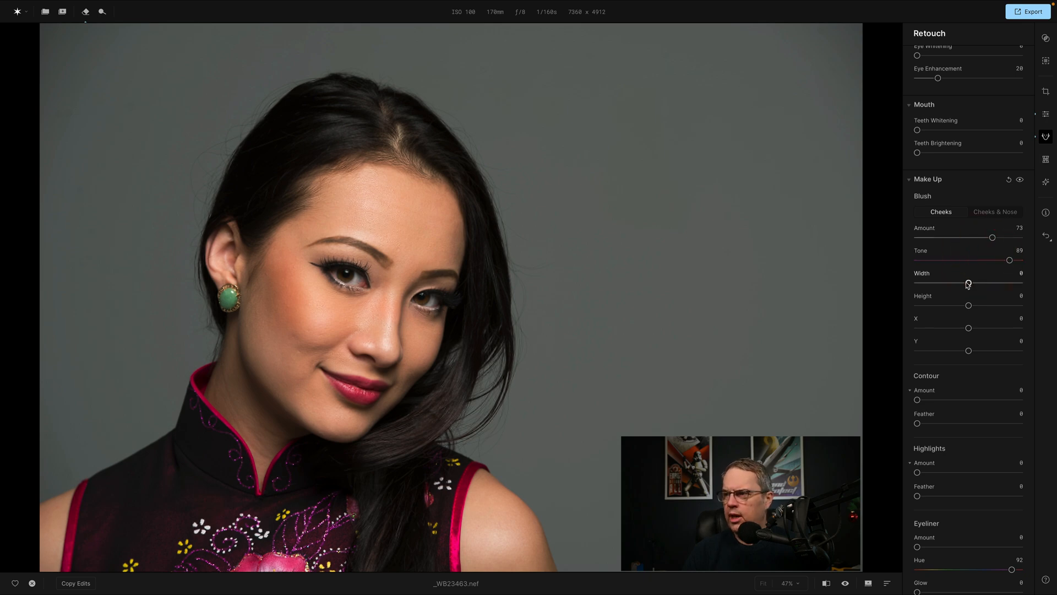
Raise the cheek Blush Amount and Tone to 100, set Width to 22, and settle on Height 15 after trying 92.
scroll(956, 250, "down", 1)
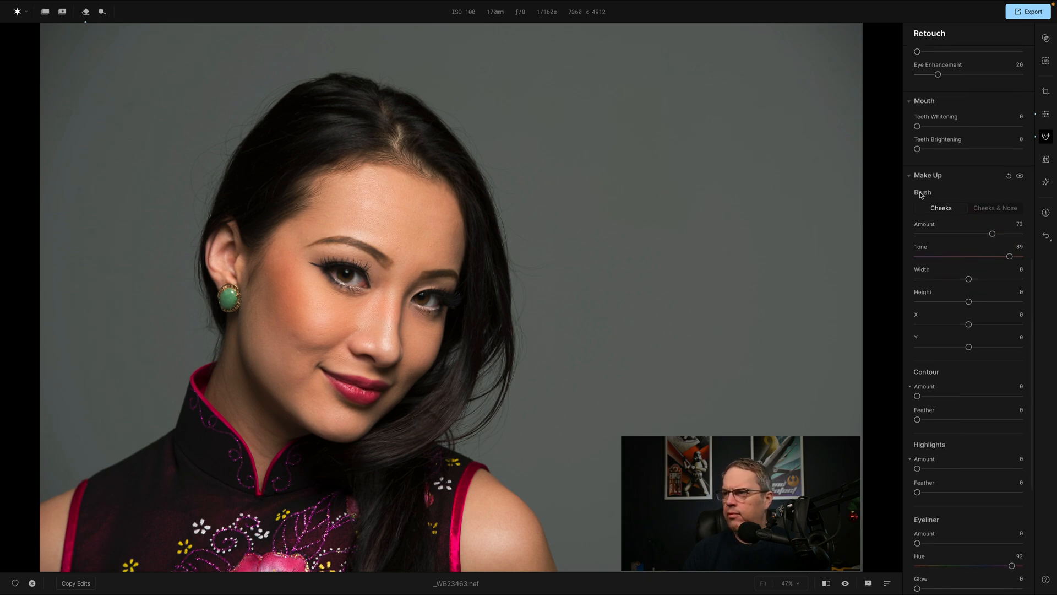
scroll(939, 206, "up", 1)
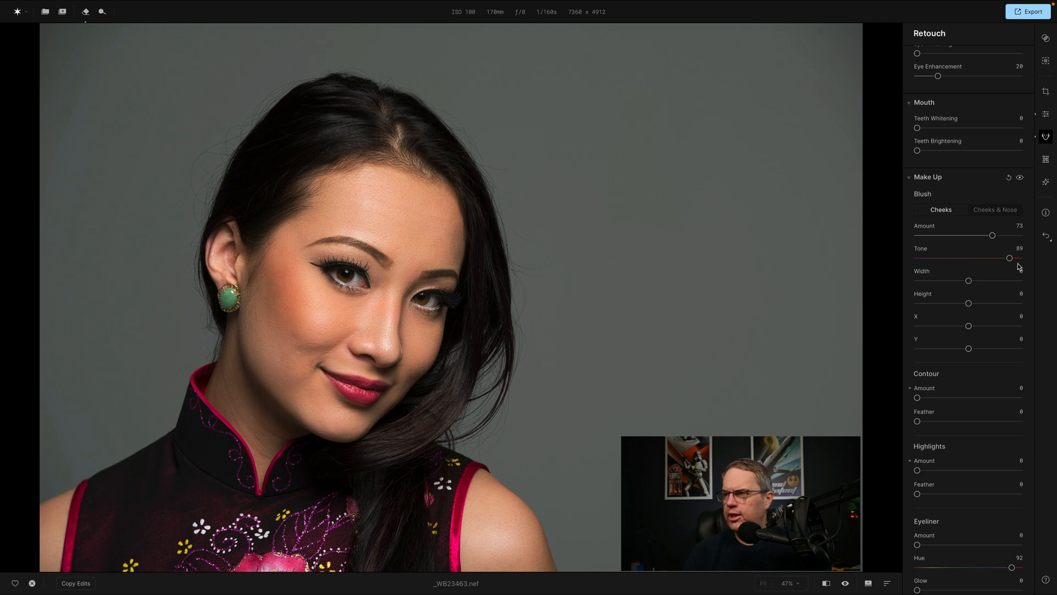
left_click_drag(1009, 258, 1040, 236)
left_click_drag(968, 280, 1017, 303)
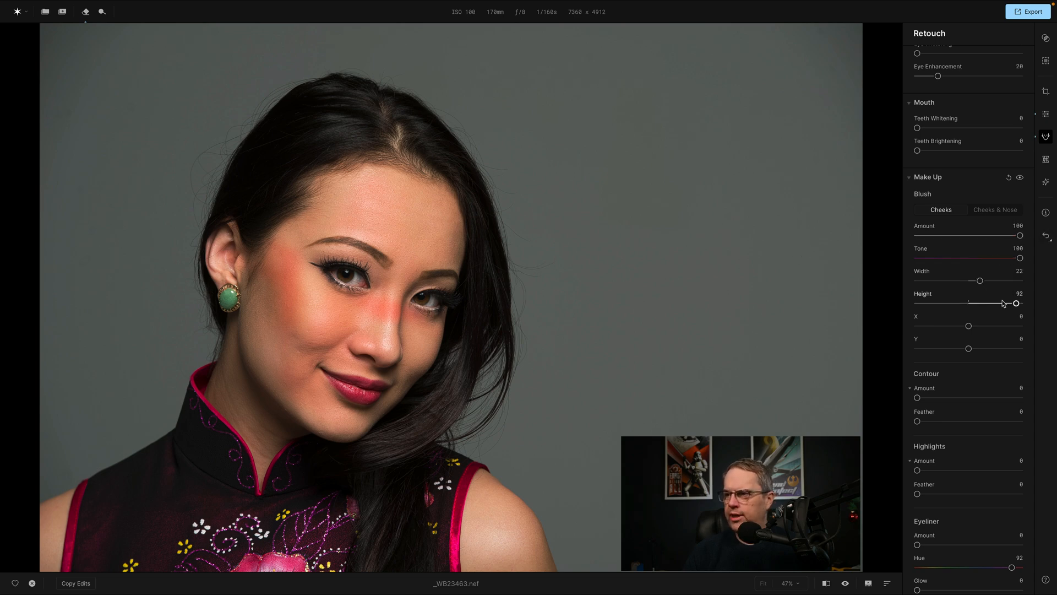
left_click_drag(1016, 304, 977, 307)
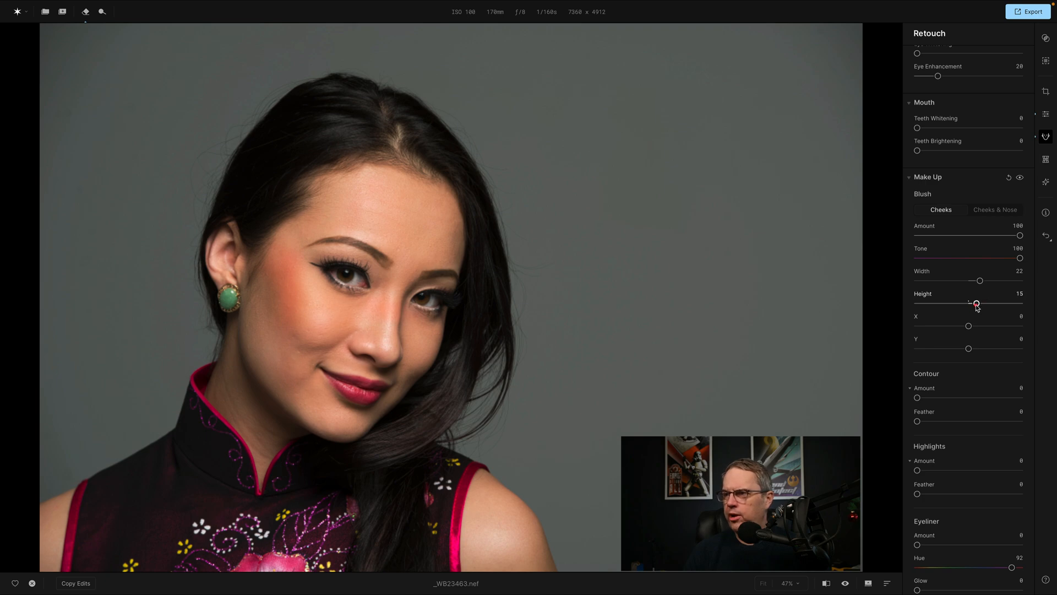
Try shifting the cheek blush to X -100 and Y -3, and reset both offsets to 0.
left_click_drag(970, 329, 909, 332)
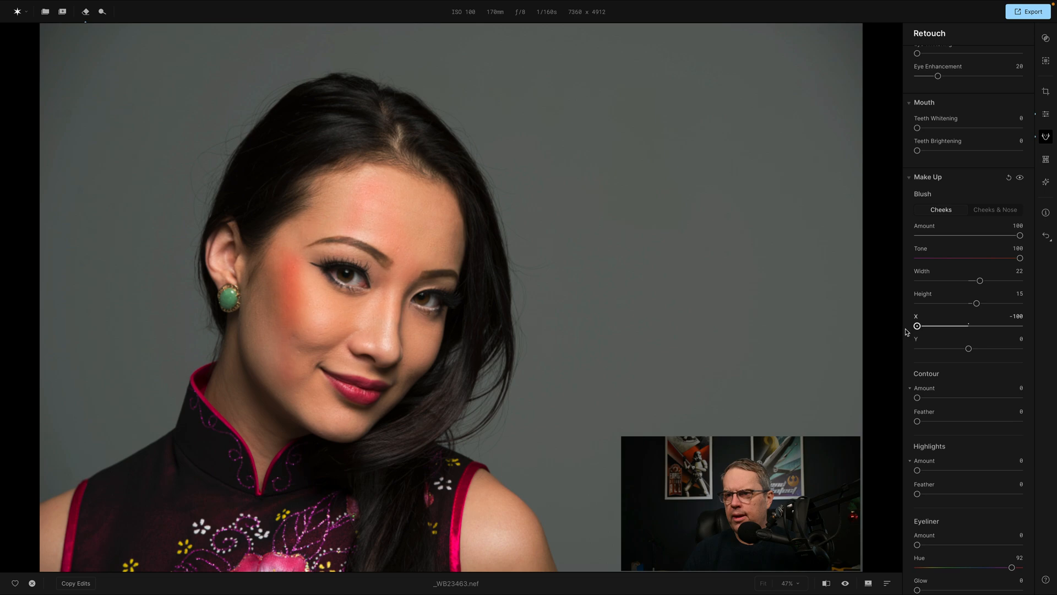
left_click(643, 299)
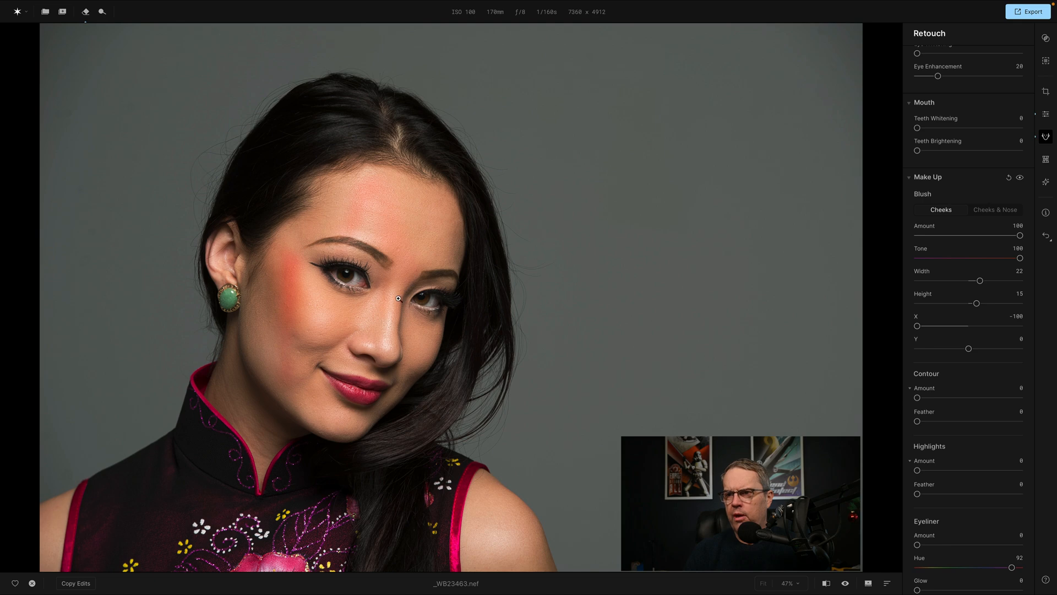
mouse_move(969, 350)
left_mouse_down()
mouse_move(916, 348)
mouse_move(998, 350)
mouse_move(967, 349)
left_mouse_up()
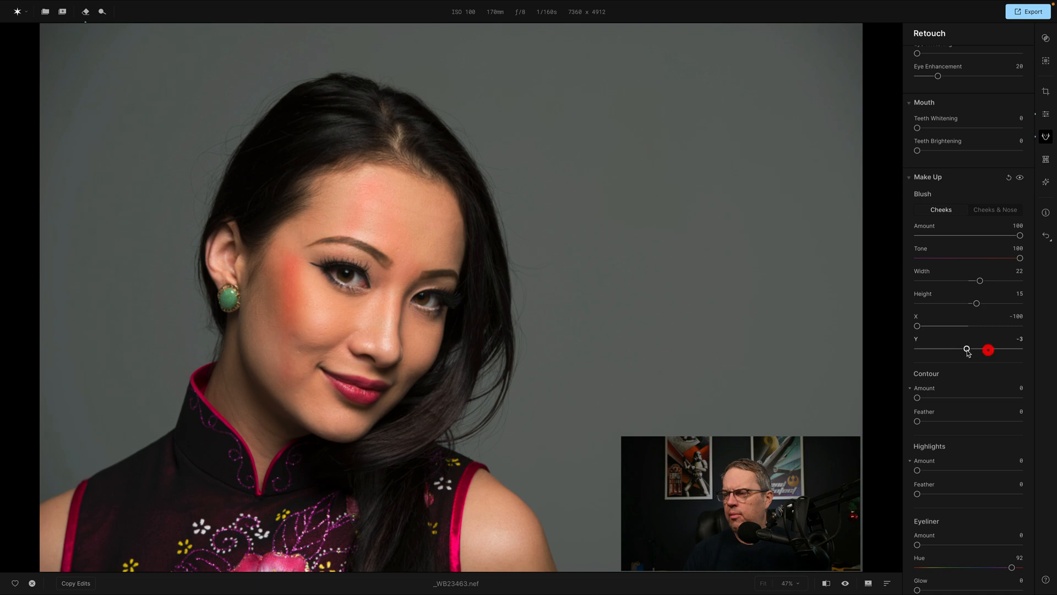
double_click(917, 340)
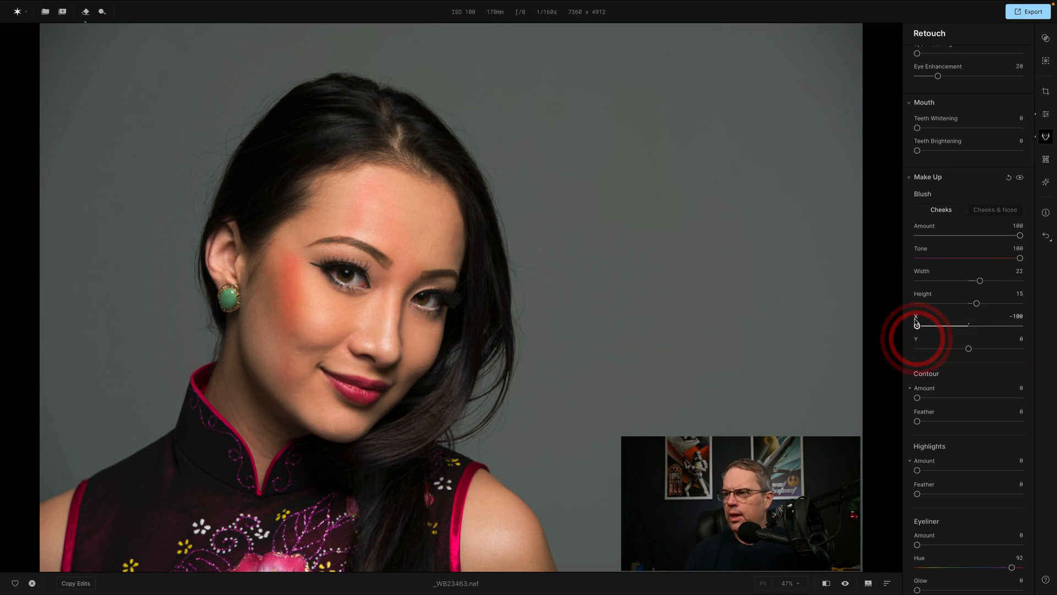
double_click(917, 318)
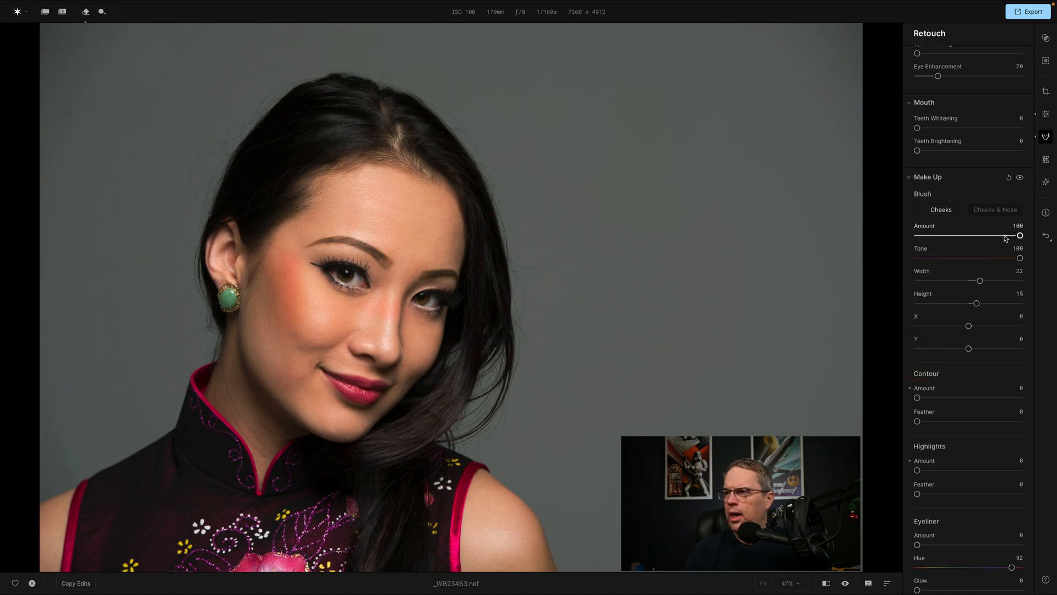
Set the cheek Blush Amount to 40, try Tone 67, and undo the Tone change.
left_click_drag(1021, 236, 960, 240)
left_click_drag(1020, 258, 988, 261)
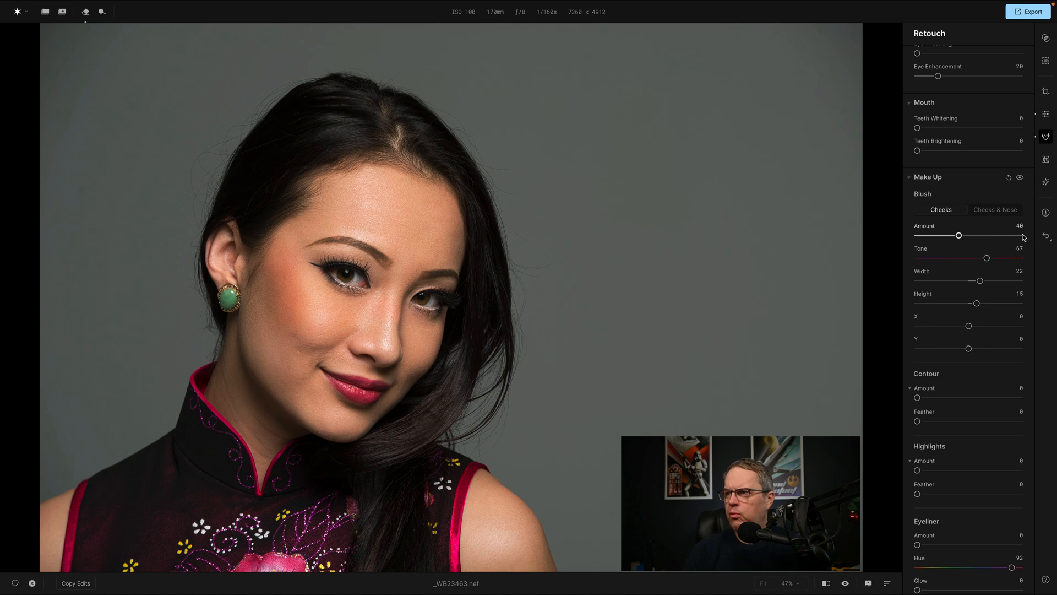
left_click(1047, 236)
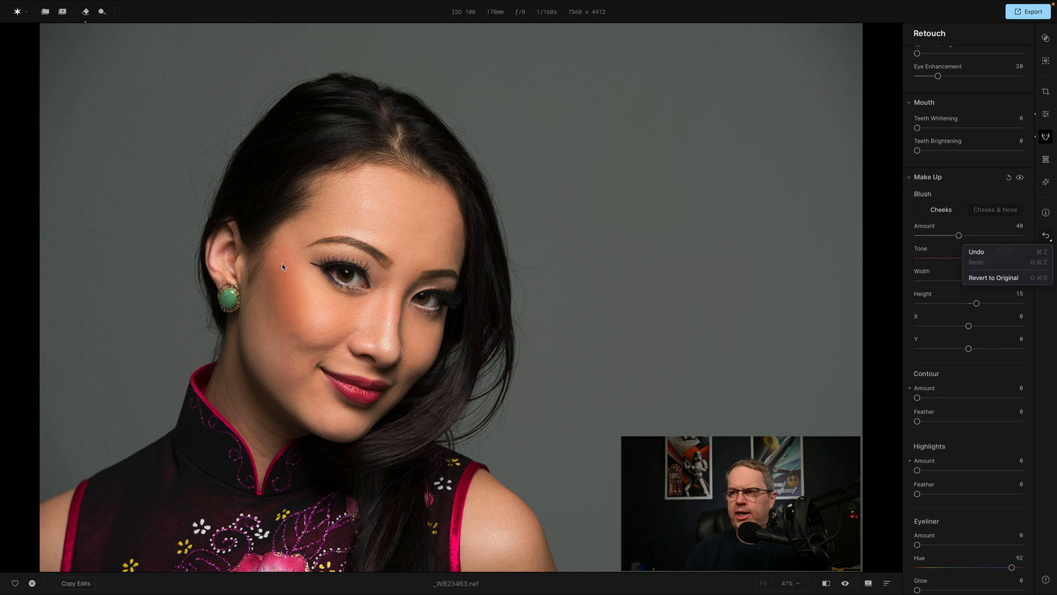
left_click(988, 253)
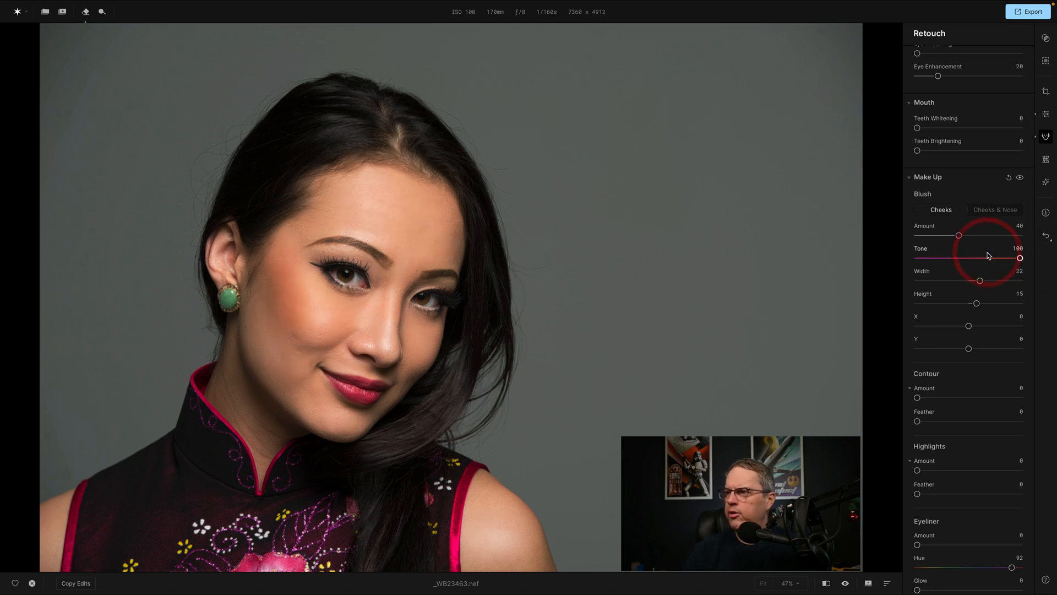
Revert the photo to its original state and undo that reversion.
left_click(1046, 236)
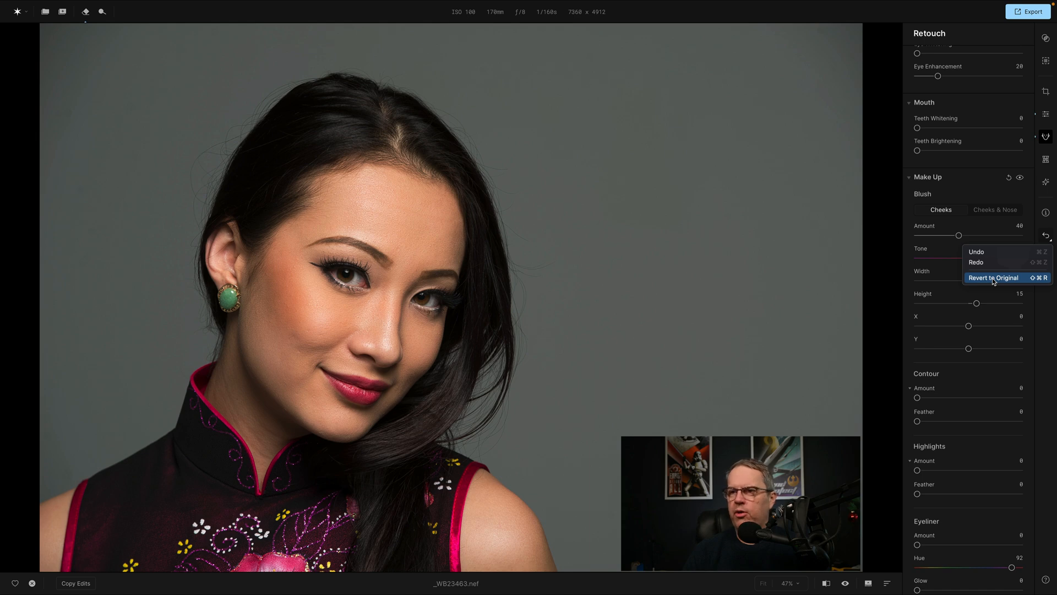
left_click(994, 278)
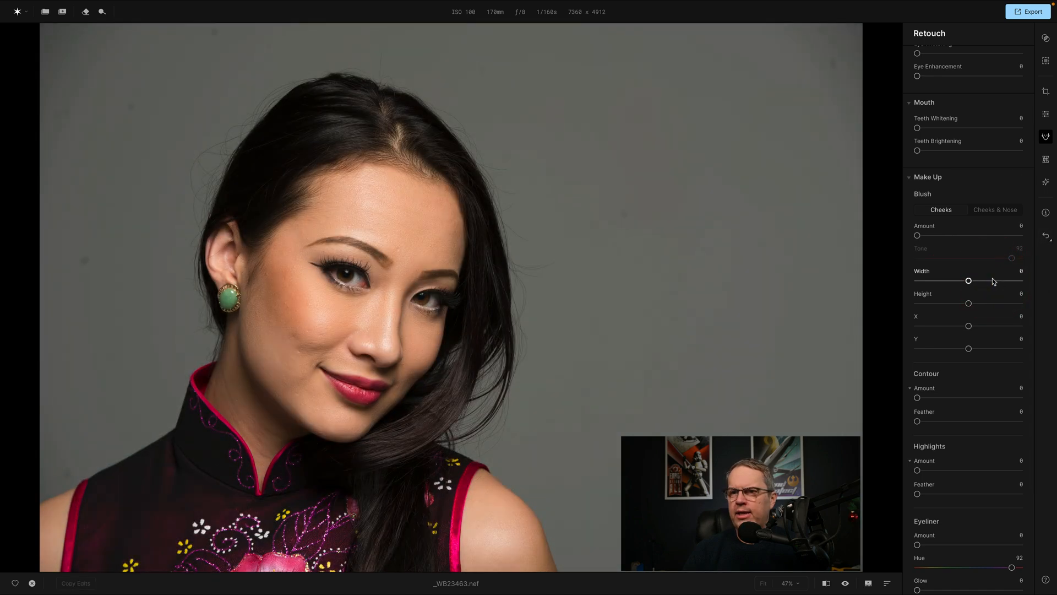
left_click(1046, 238)
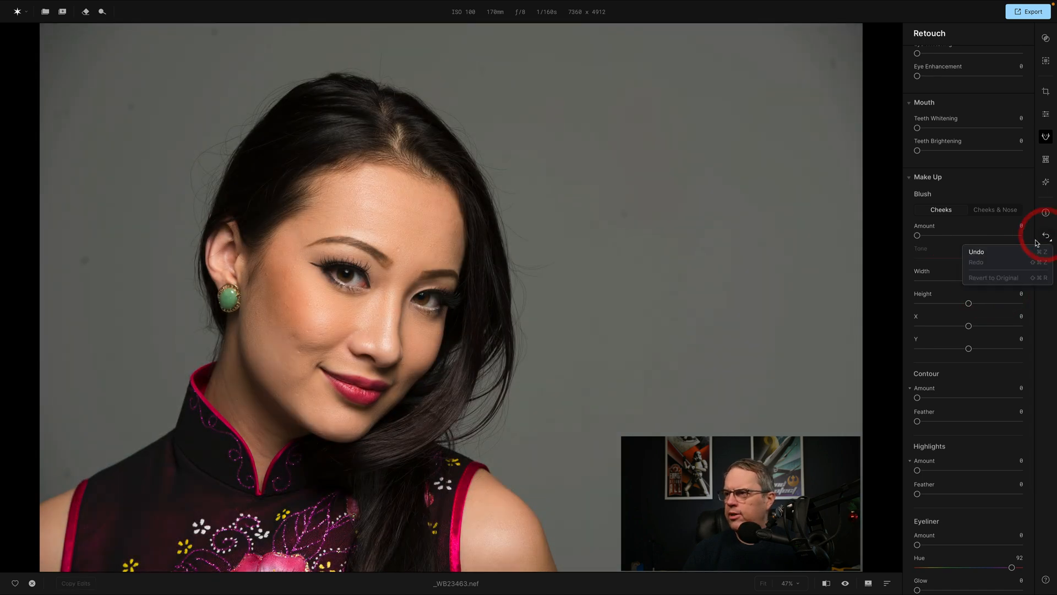
left_click(810, 272)
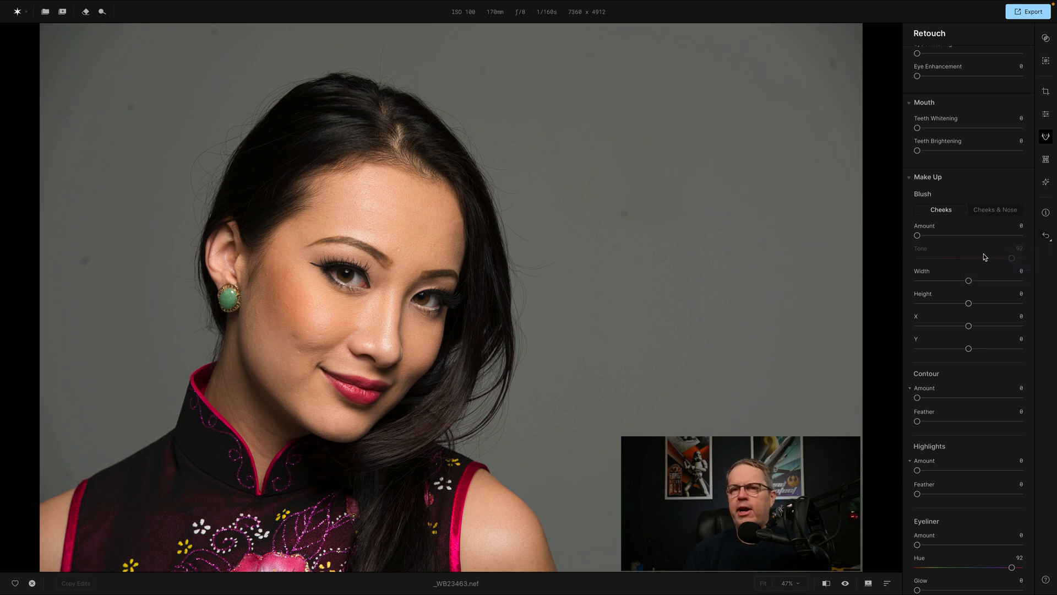
left_click(1045, 238)
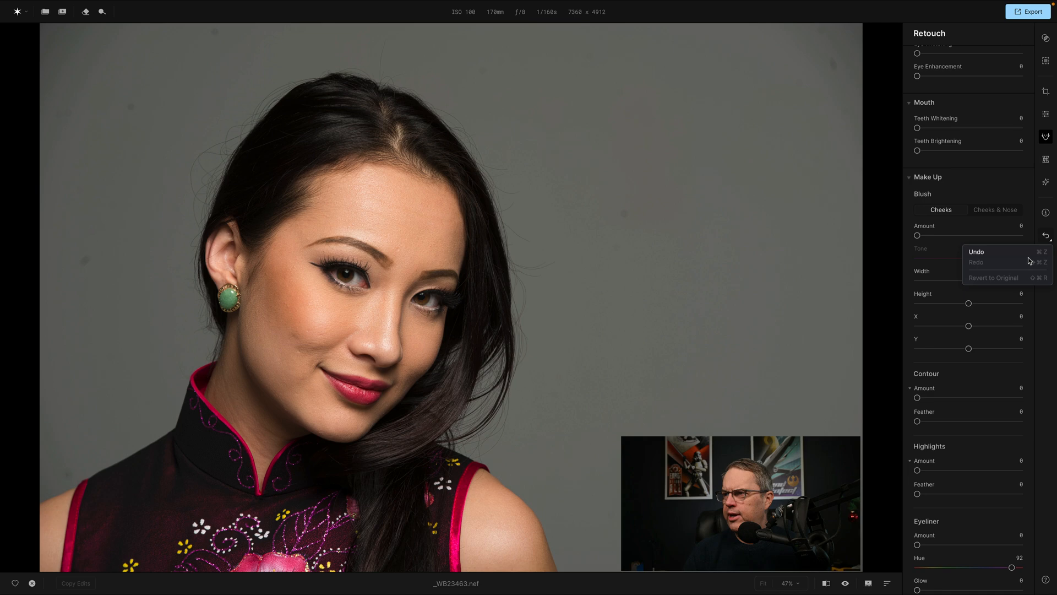
left_click(978, 253)
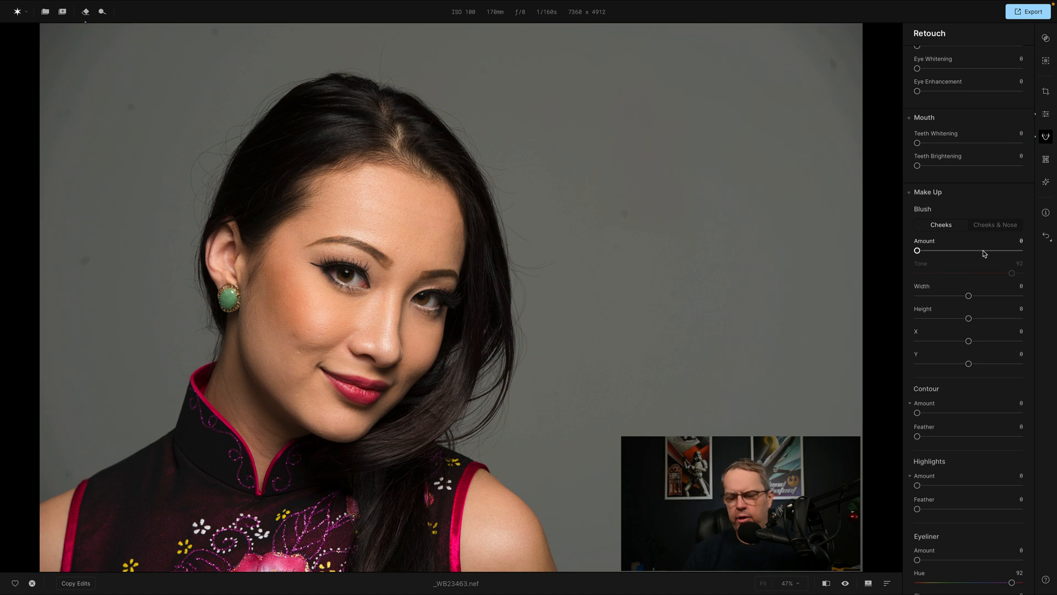
Undo the reversion to the original photo and refresh the cheek Blush with its Amount at 0.
key("super")
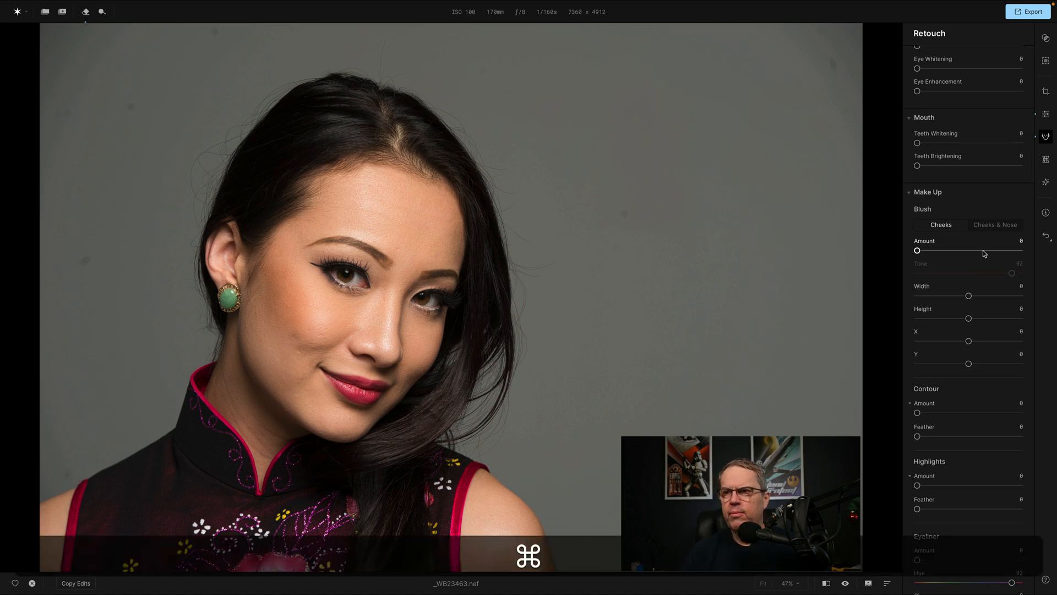
key("super+z")
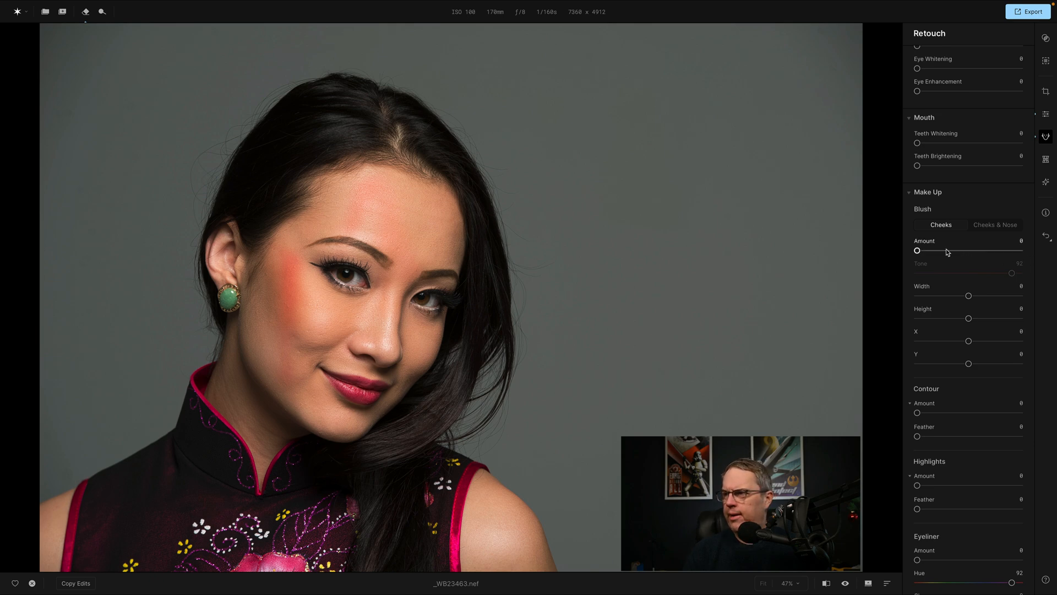
left_click(918, 250)
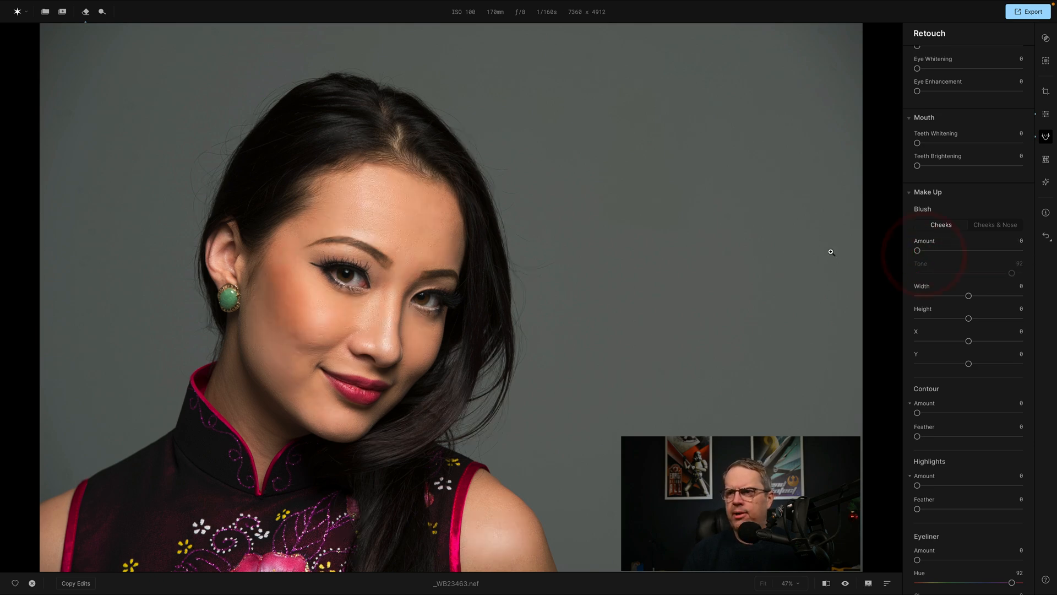
Try a face Contour Amount of 81 with its Feather kept at 0.
scroll(987, 264, "down", 3)
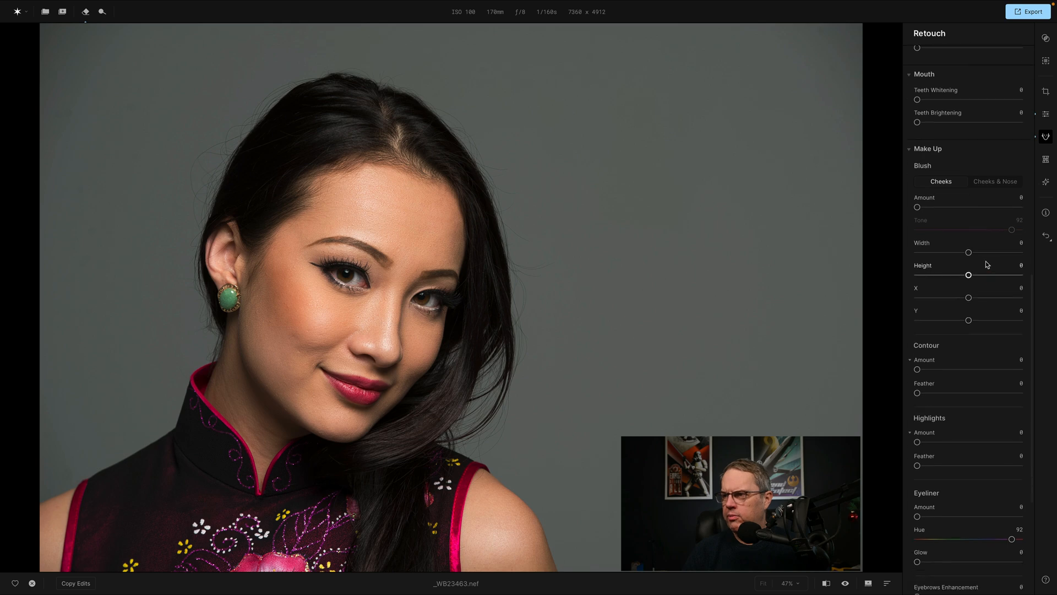
scroll(986, 261, "down", 2)
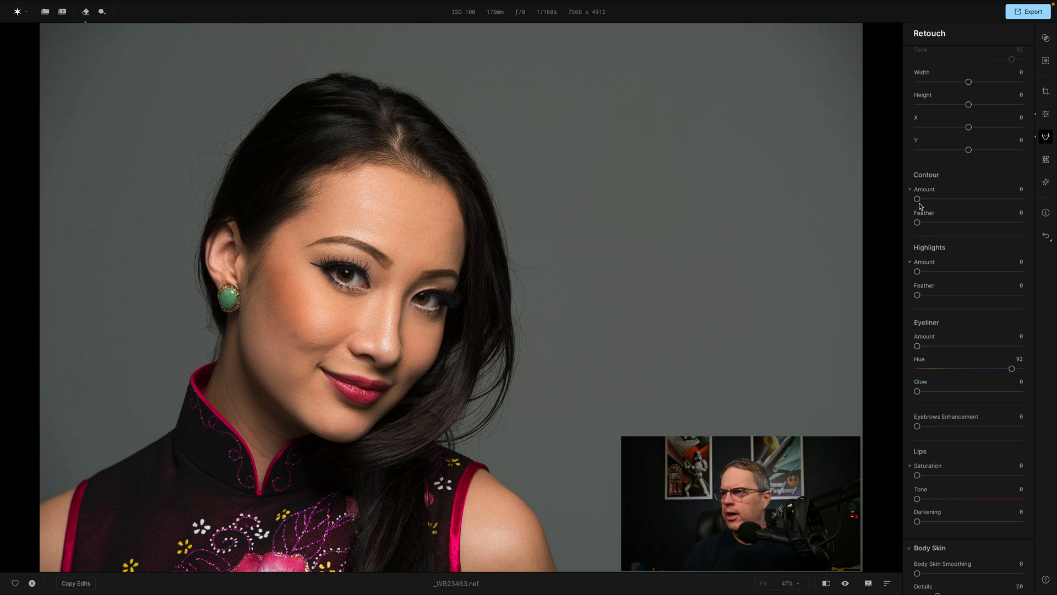
left_click_drag(917, 199, 999, 200)
scroll(999, 200, "up", 1)
mouse_move(918, 239)
left_mouse_down()
mouse_move(973, 240)
mouse_move(916, 240)
left_mouse_up()
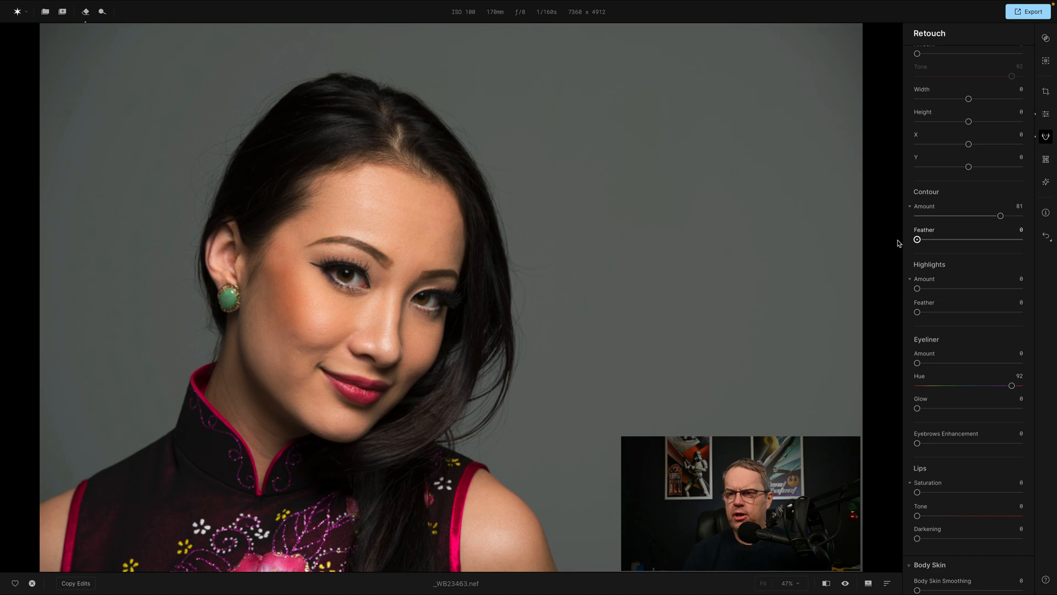
left_click(898, 242)
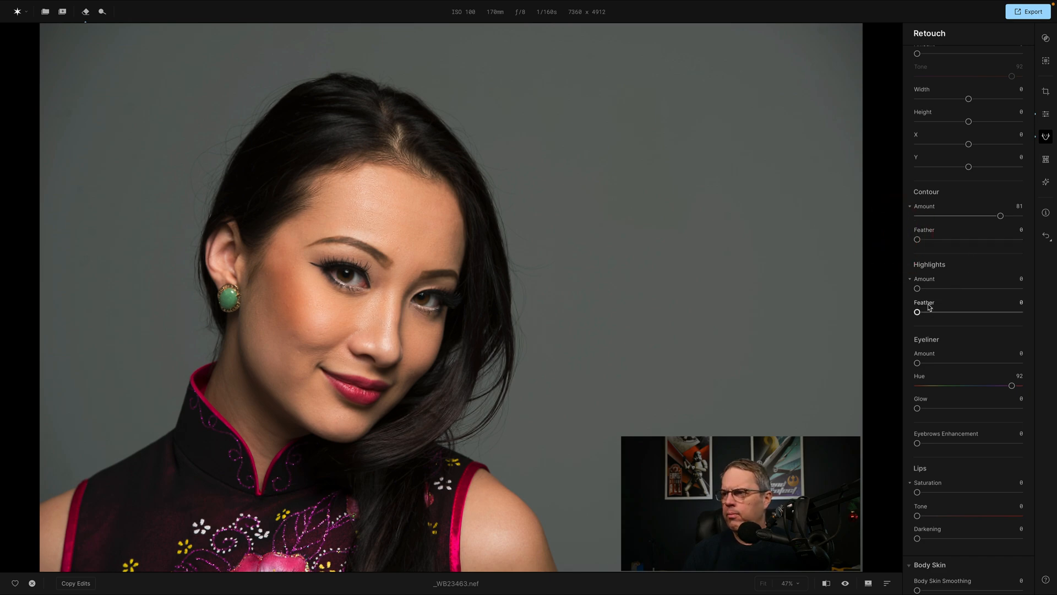
Try Highlights Feather 50 and Contour Feather 59, and reset the Highlights Feather and both Contour values to 0.
left_click_drag(918, 313, 970, 312)
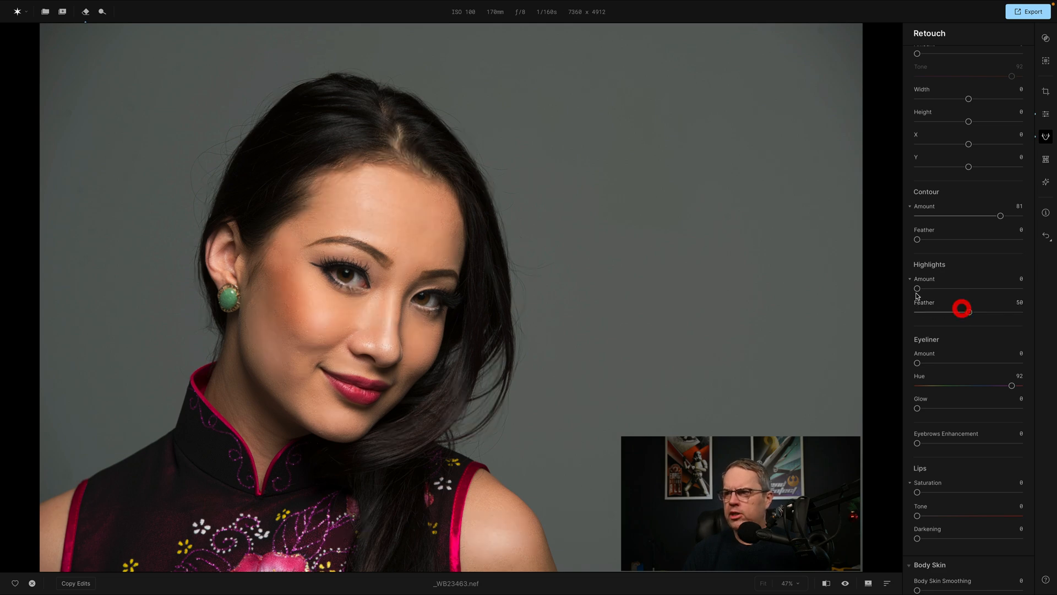
left_click_drag(918, 239, 978, 239)
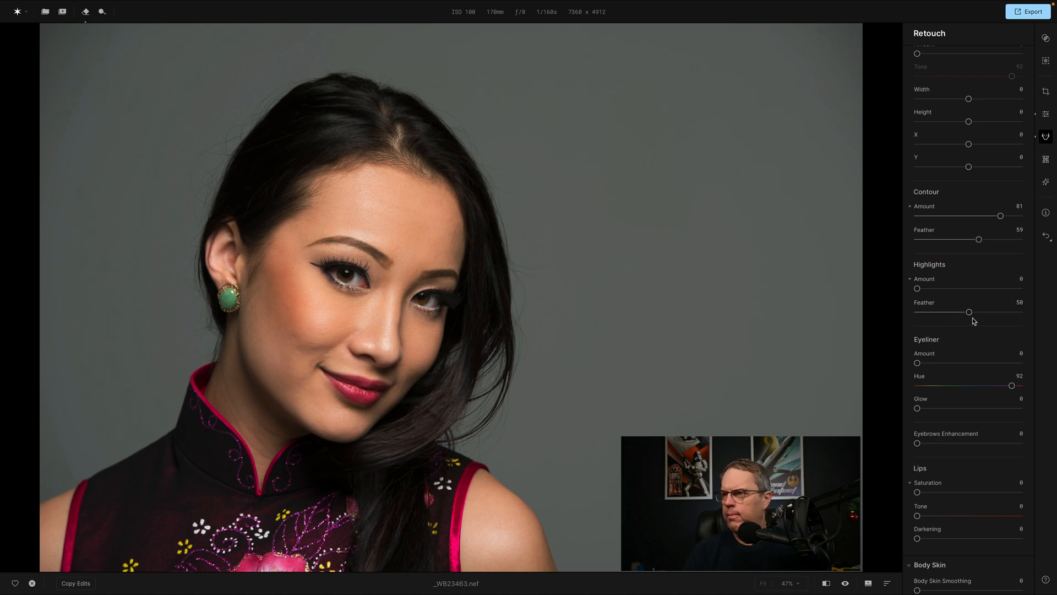
left_click_drag(969, 312, 878, 309)
double_click(924, 206)
double_click(925, 229)
Set the makeup Highlights Amount to 54 and its Feather to 46.
scroll(916, 226, "down", 1)
mouse_move(918, 273)
left_mouse_down()
mouse_move(983, 272)
mouse_move(973, 273)
left_mouse_up()
scroll(973, 272, "up", 1)
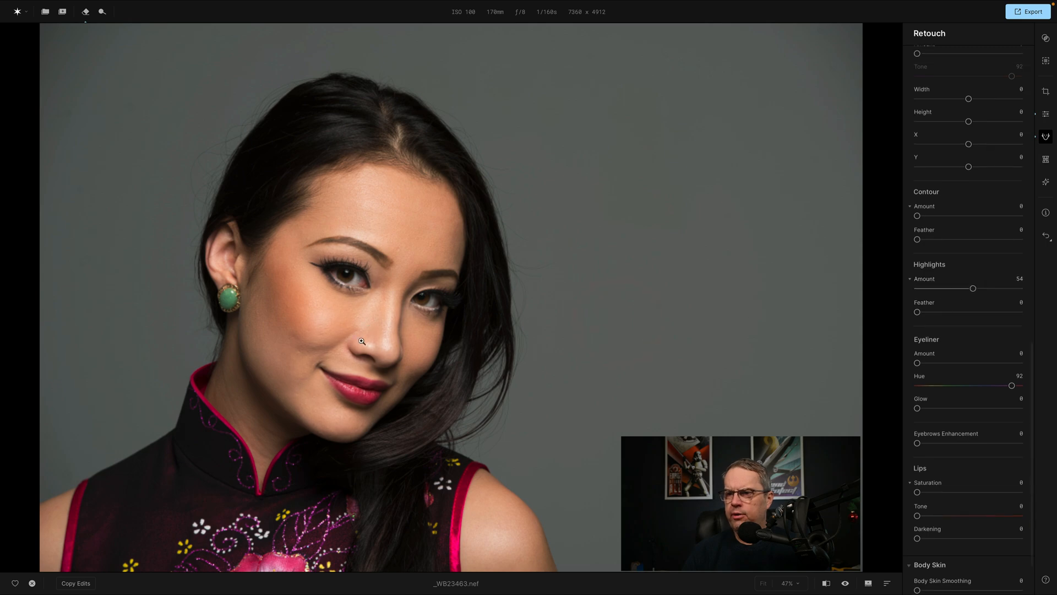
left_click_drag(917, 313, 965, 312)
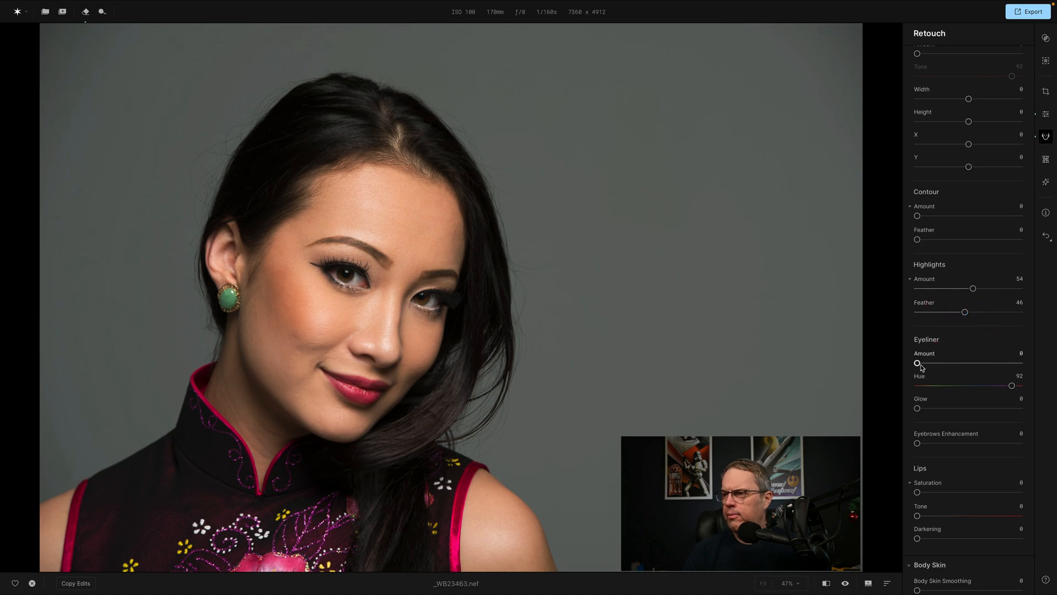
Set the Eyeliner Amount to 84, Glow to 17 and Hue to 25, and raise Eyebrows Enhancement to 73.
left_click_drag(918, 363, 1005, 364)
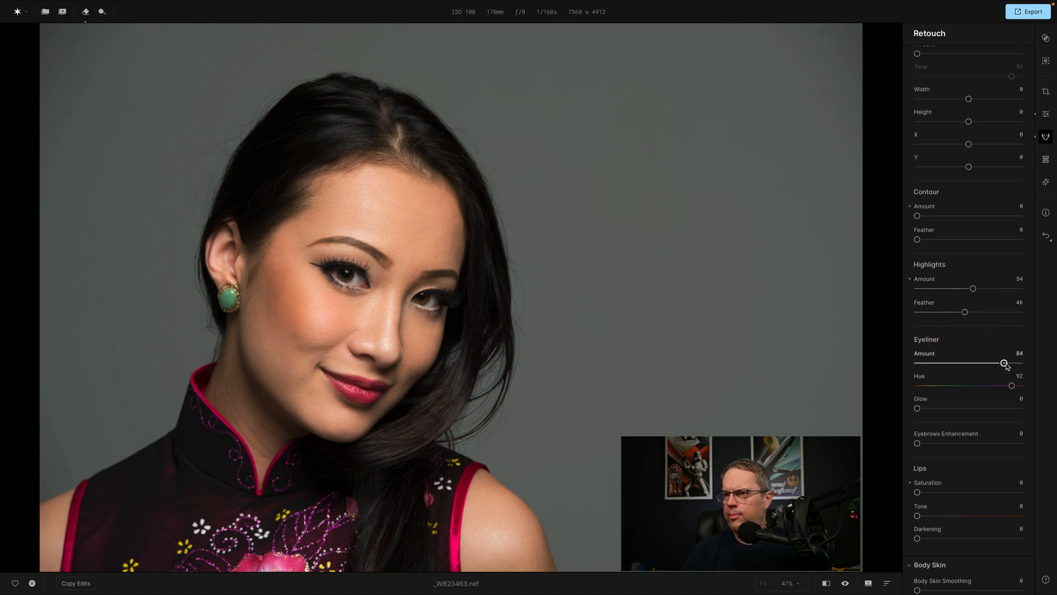
mouse_move(918, 409)
left_mouse_down()
mouse_move(1021, 407)
mouse_move(936, 411)
left_mouse_up()
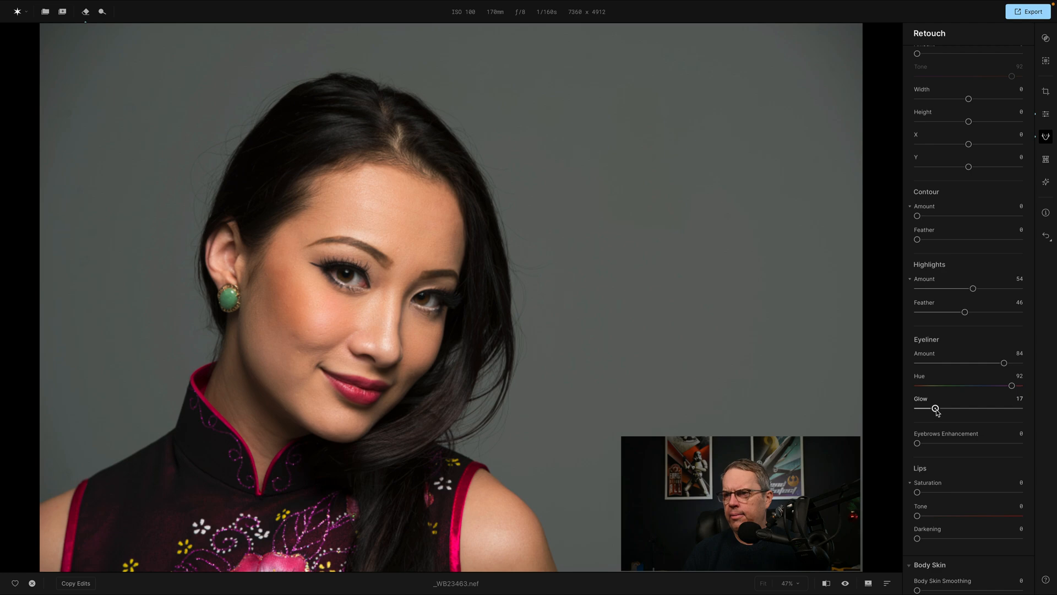
scroll(965, 365, "down", 3)
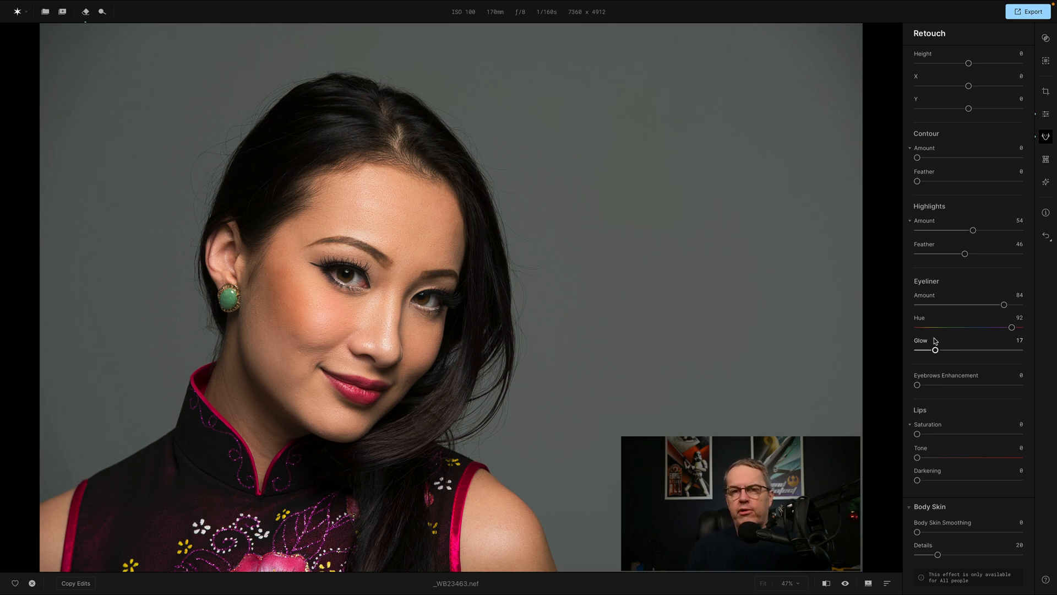
left_click_drag(1012, 329, 942, 337)
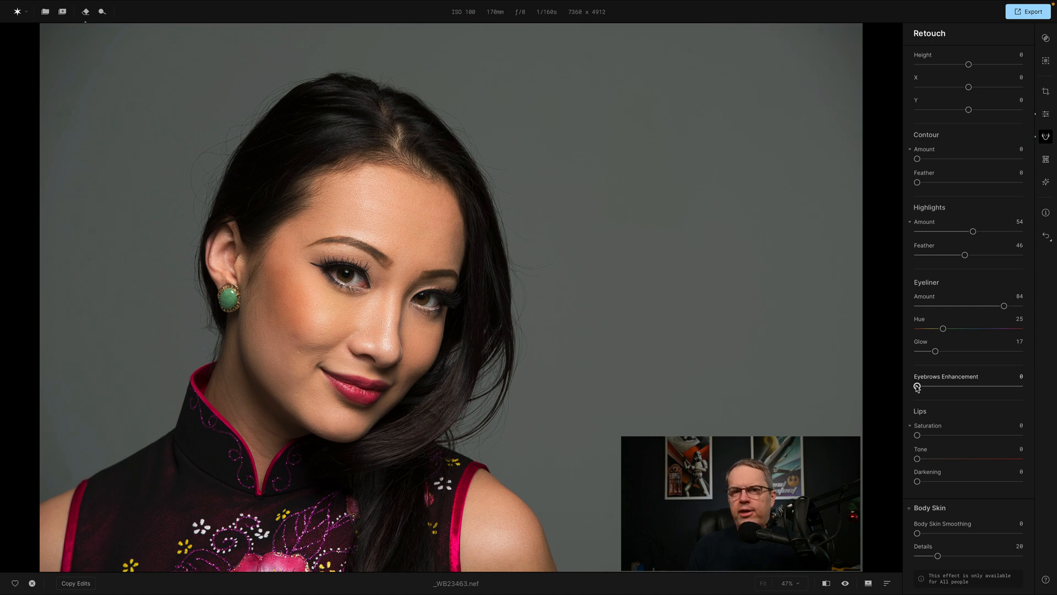
left_click_drag(918, 387, 992, 388)
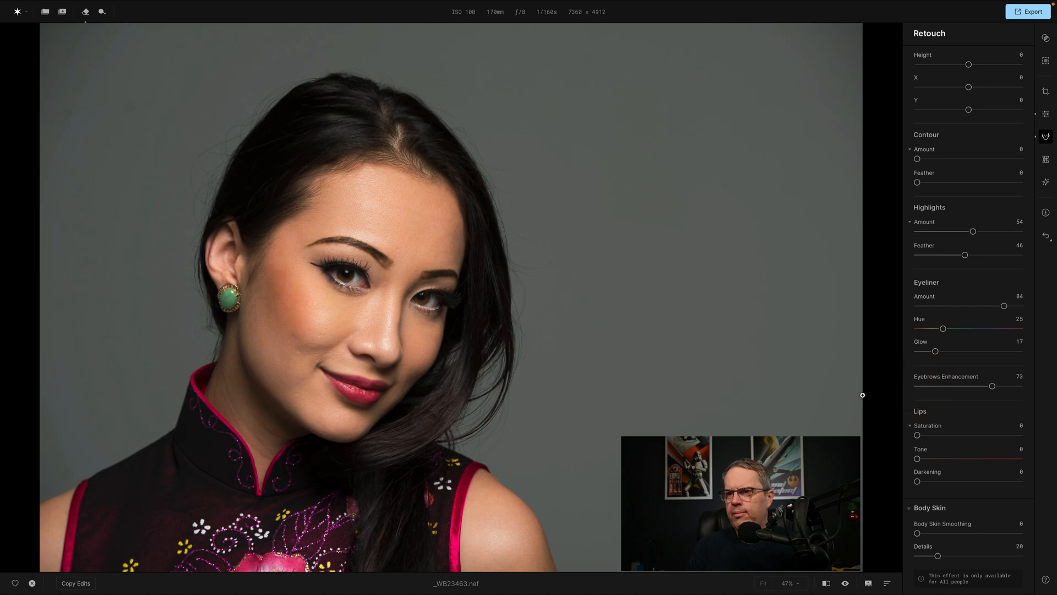
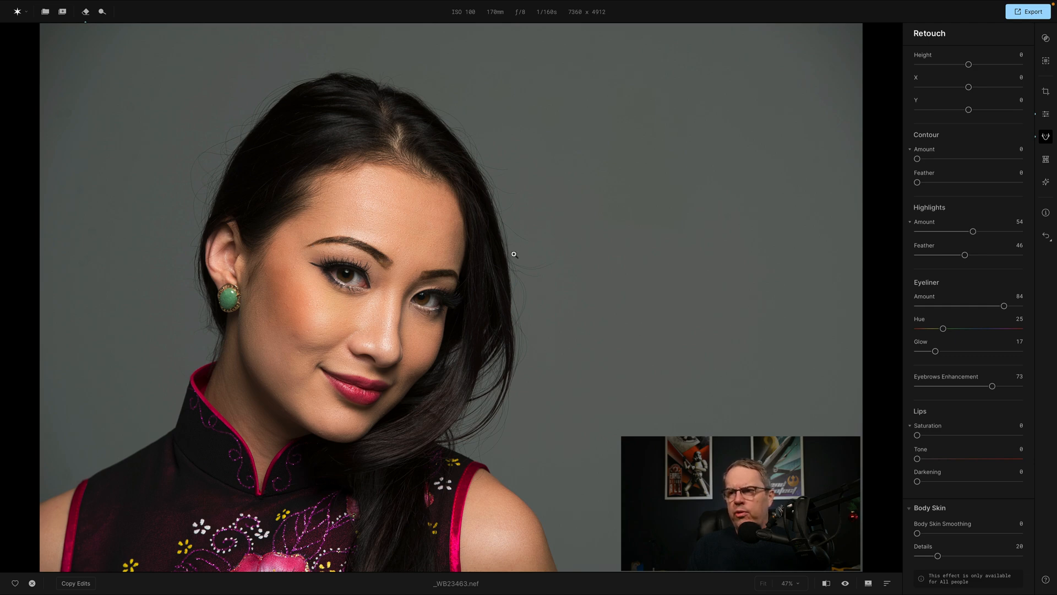
Reset Eyebrows Enhancement to 0 and set the Lips Saturation to 56, Tone to 24 and Darkening to 74.
left_click_drag(993, 386, 899, 394)
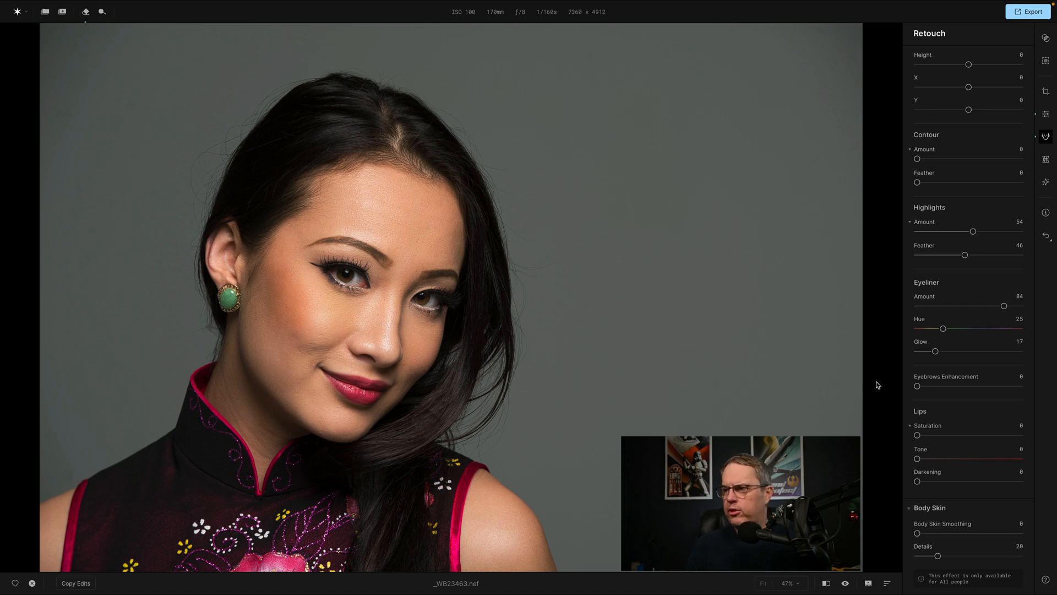
scroll(966, 389, "down", 1)
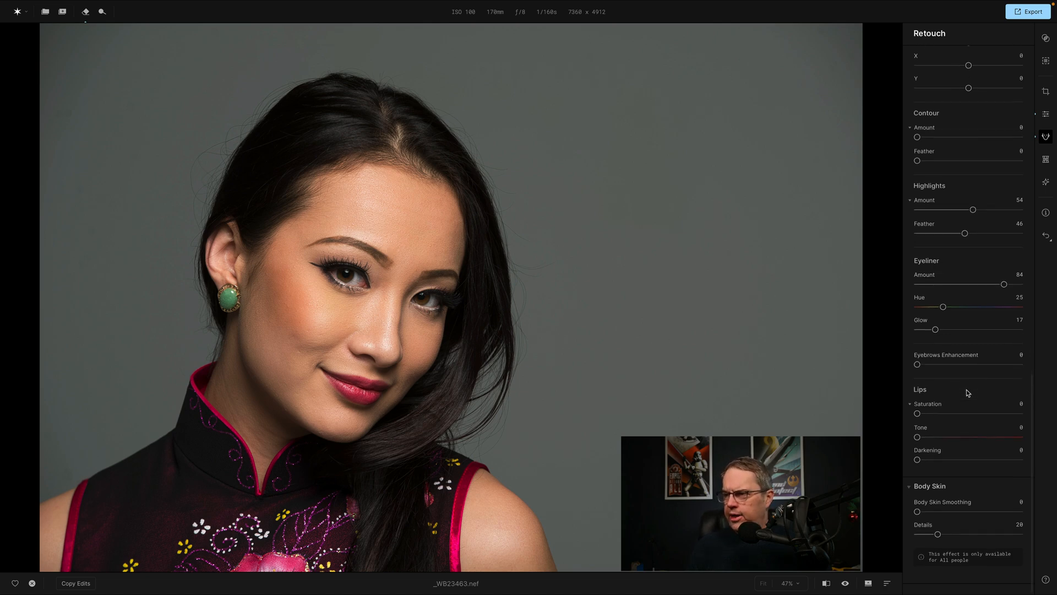
left_click_drag(918, 429, 977, 429)
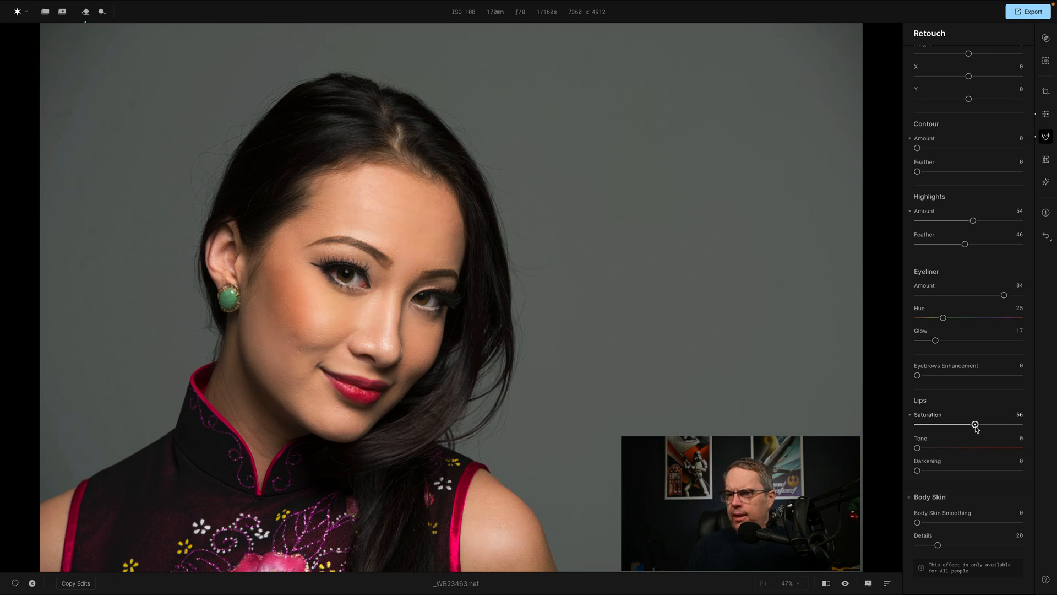
left_click_drag(917, 448, 1008, 450)
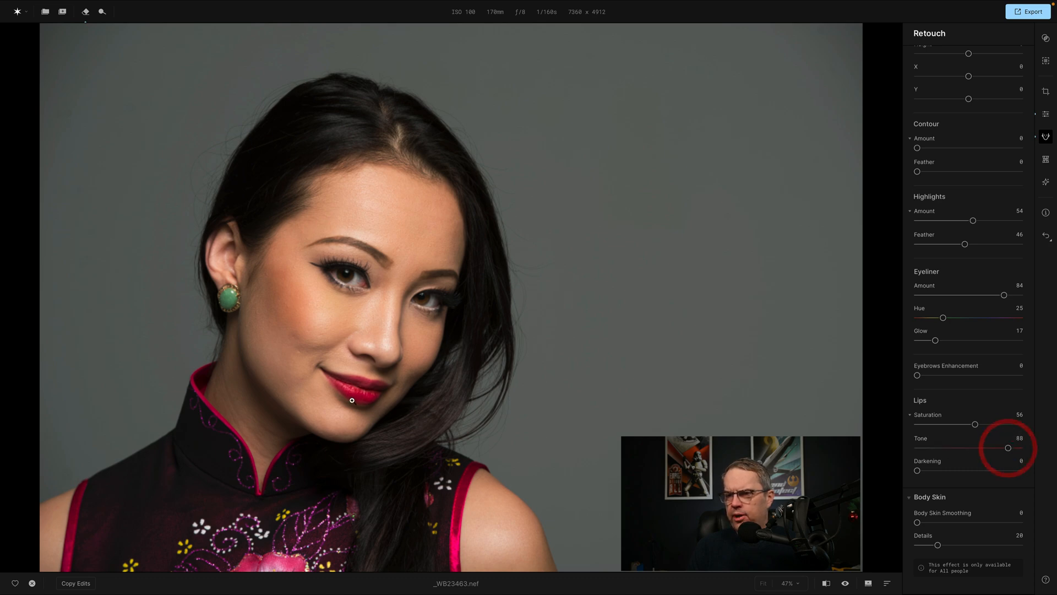
left_click_drag(1009, 449, 994, 471)
left_click(990, 482)
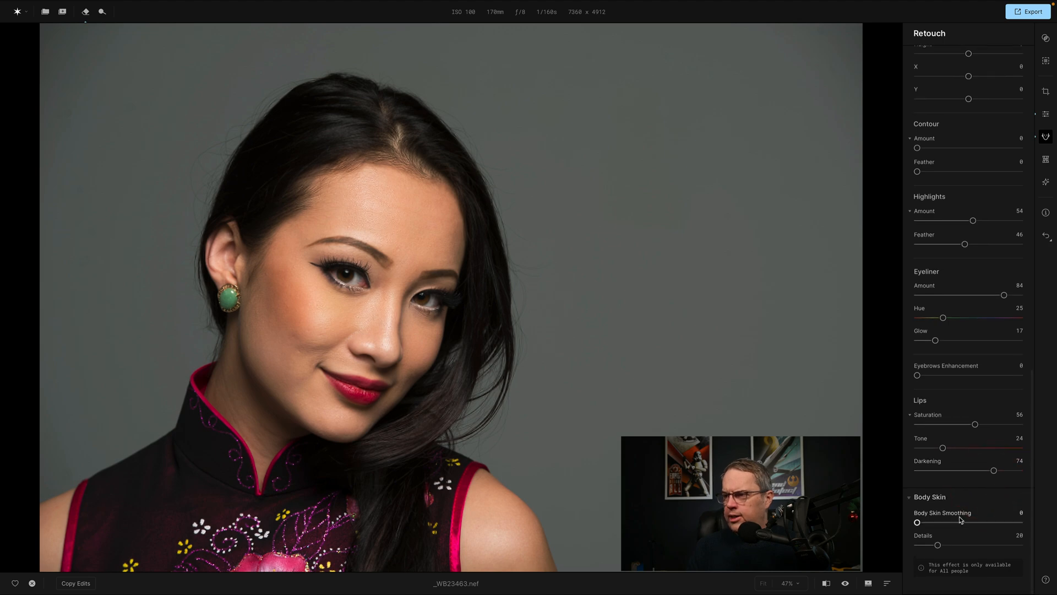
Set Body Skin Smoothing to 46 and raise the Body Skin Details amount.
left_click(917, 523)
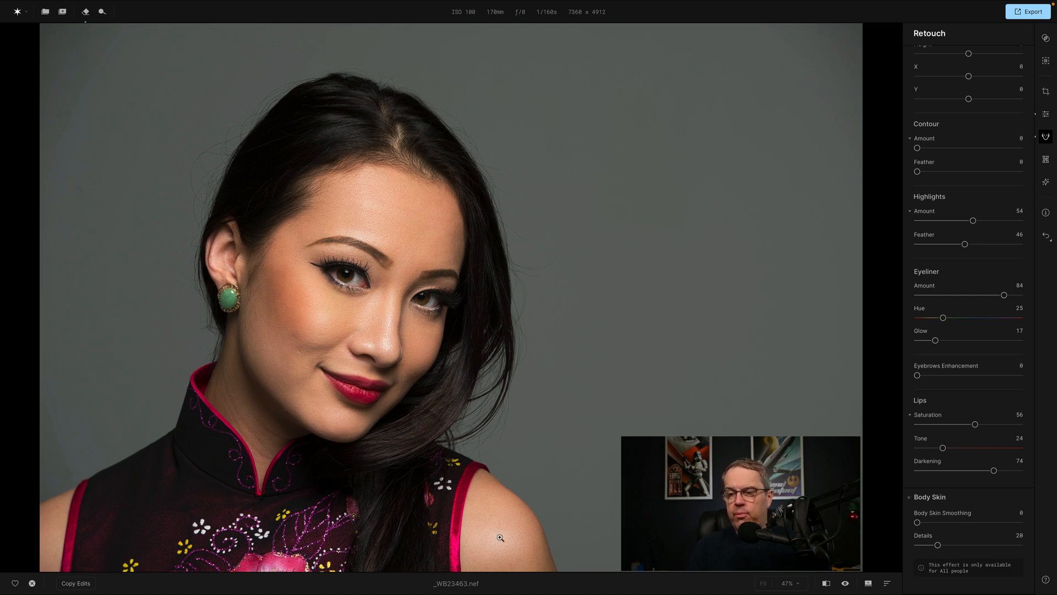
left_click_drag(918, 522, 966, 523)
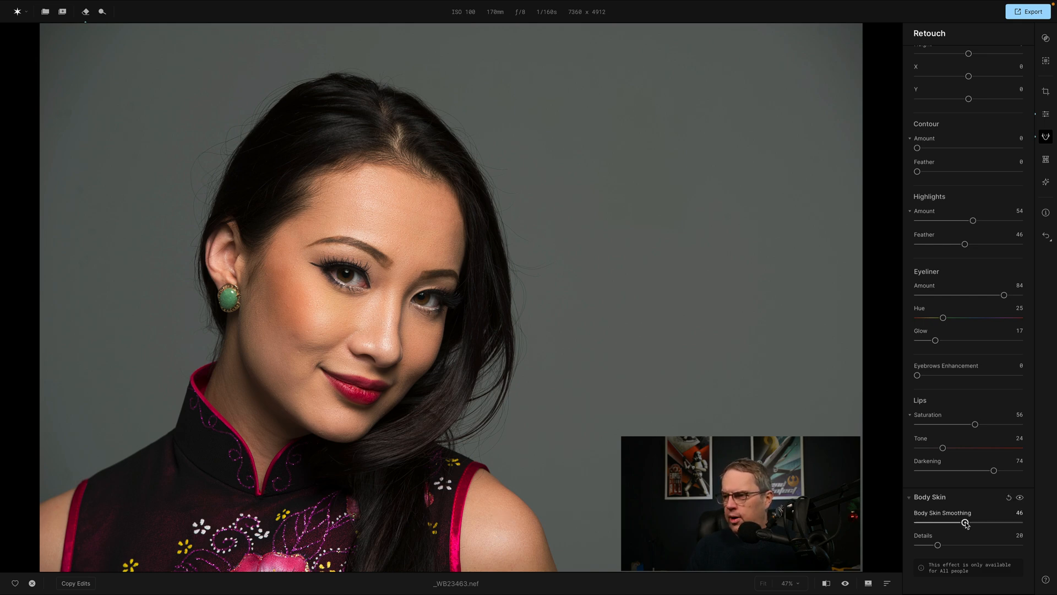
left_click(966, 523)
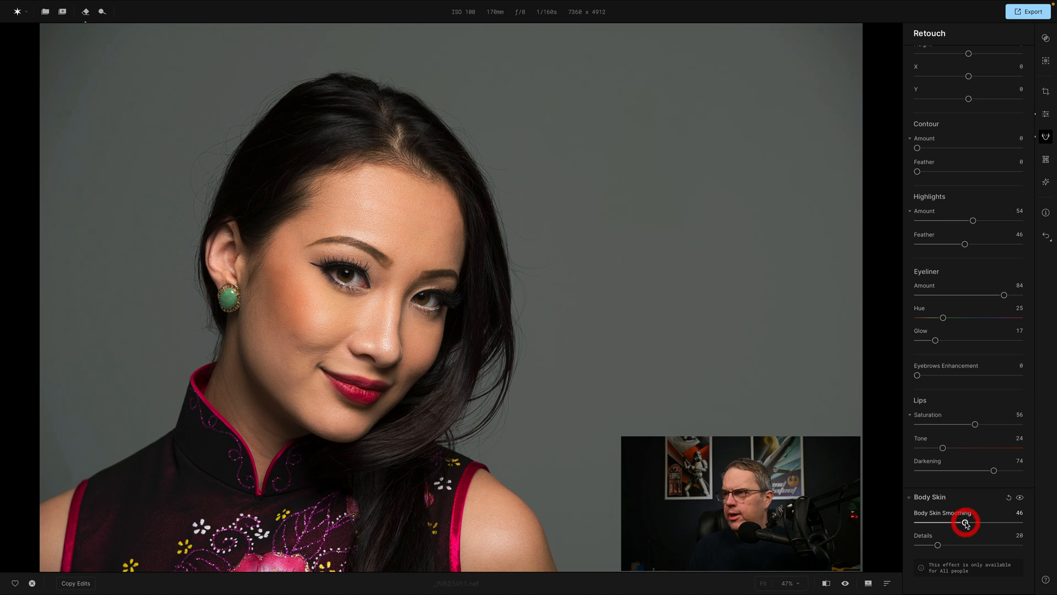
left_click_drag(938, 546, 973, 546)
scroll(957, 493, "up", 2)
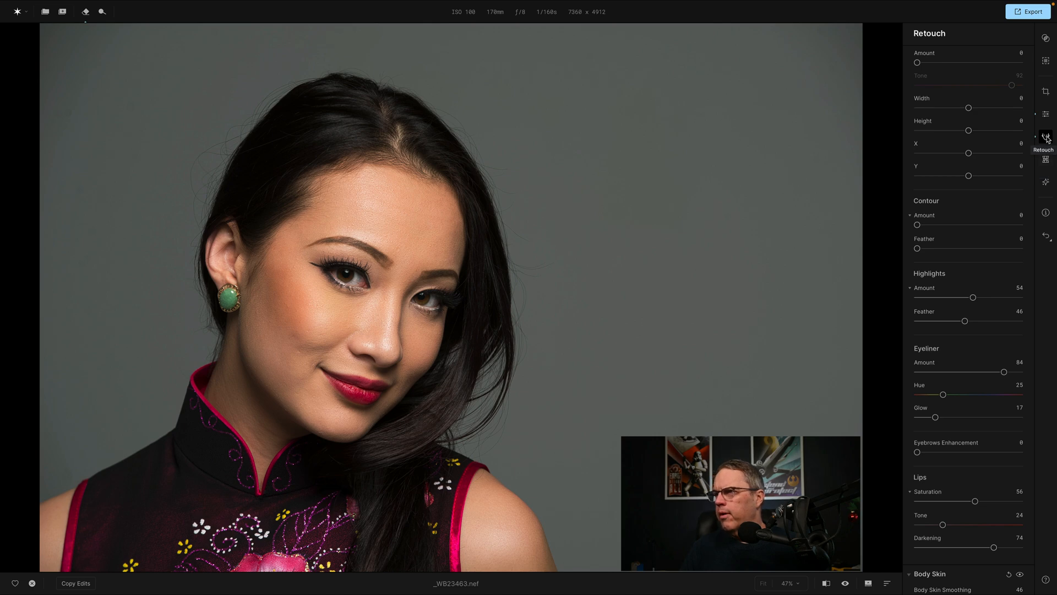
In the Reshape tools, try Face Slim at 89, 46, 100 and 19, and reset it to 0.
left_click(1047, 159)
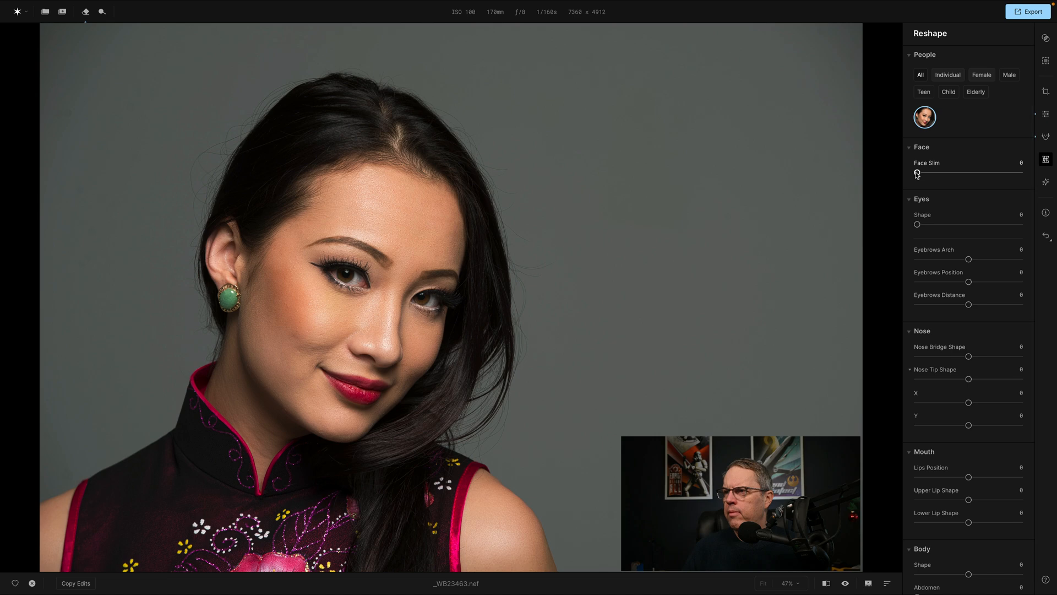
left_click_drag(917, 173, 1010, 174)
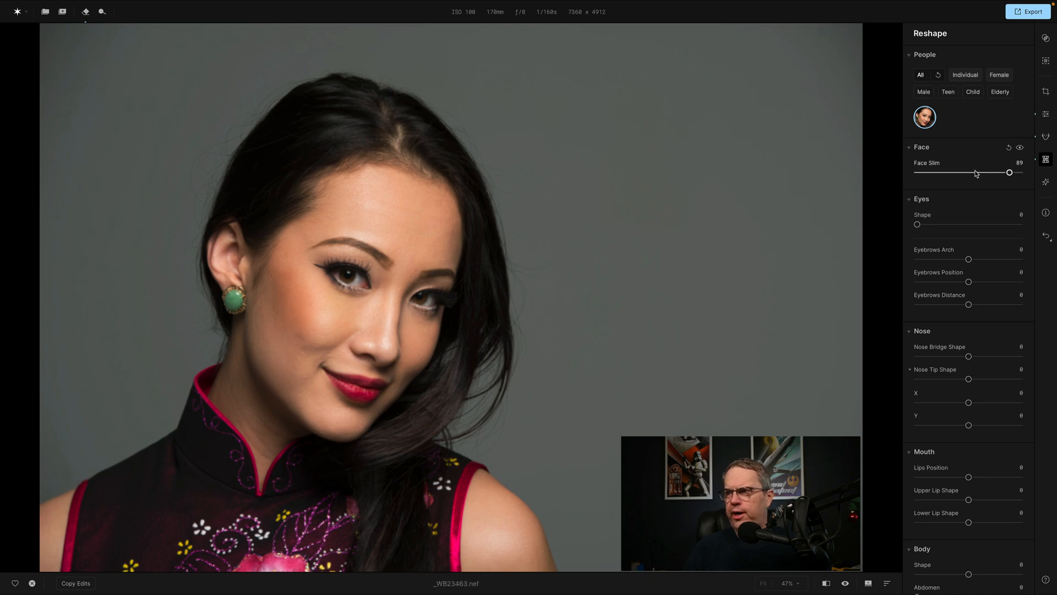
left_click_drag(1009, 172, 968, 174)
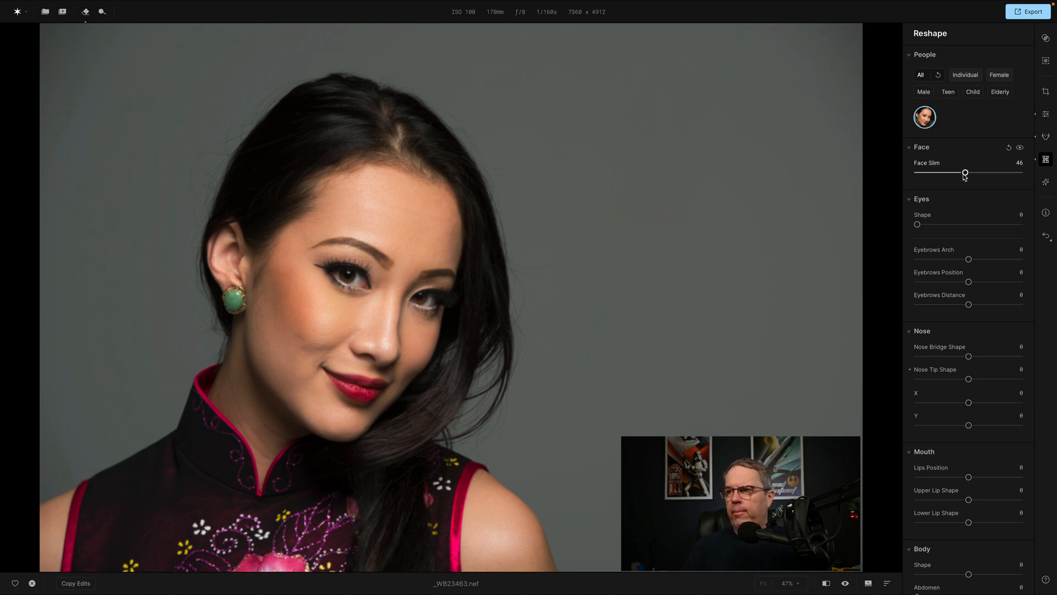
left_click_drag(964, 177, 913, 177)
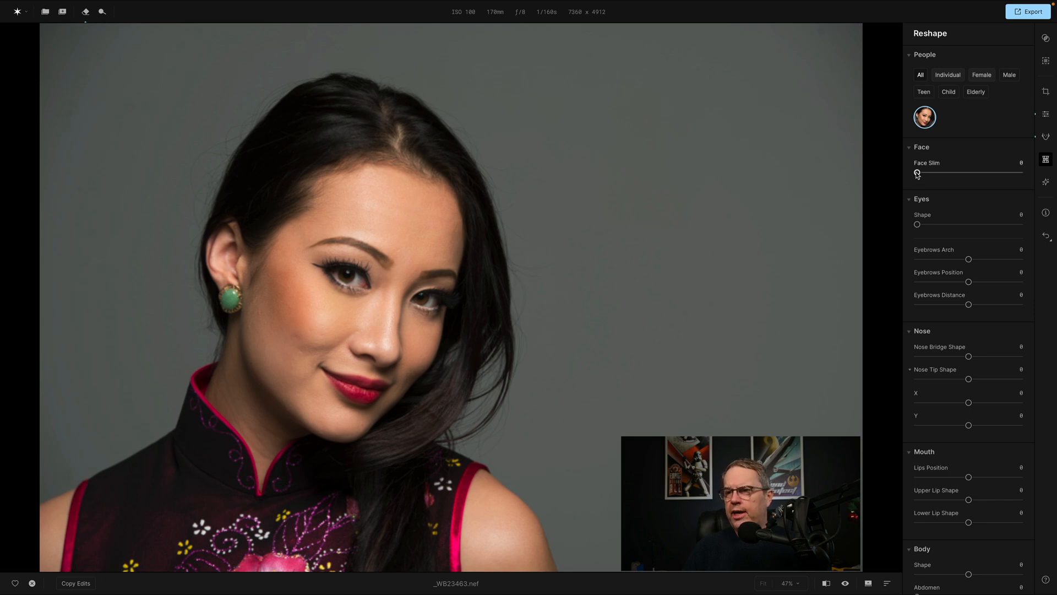
left_click_drag(918, 174, 1043, 175)
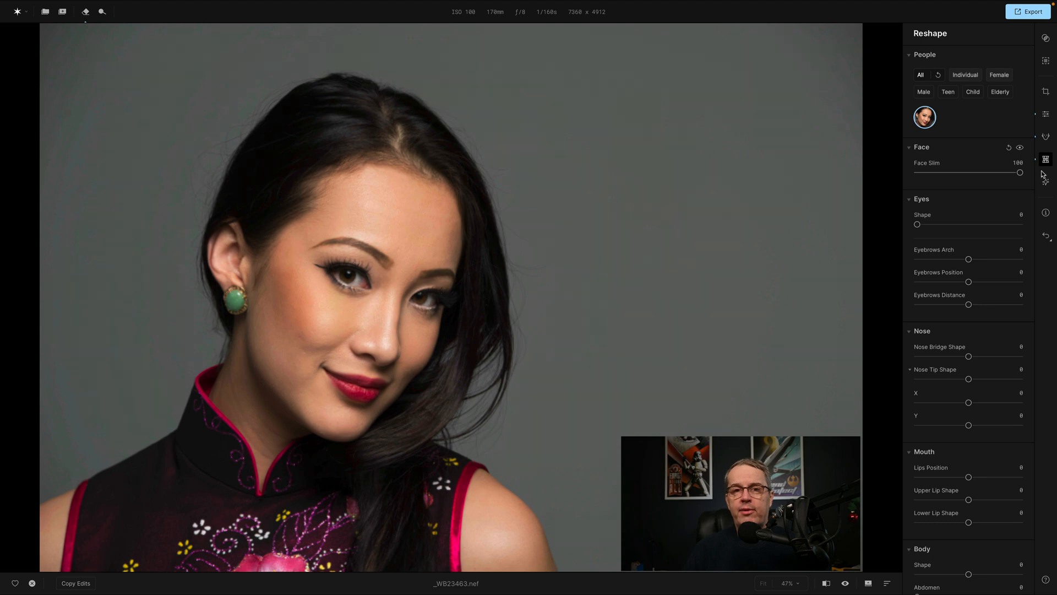
left_click_drag(1021, 174, 913, 174)
left_click(937, 173)
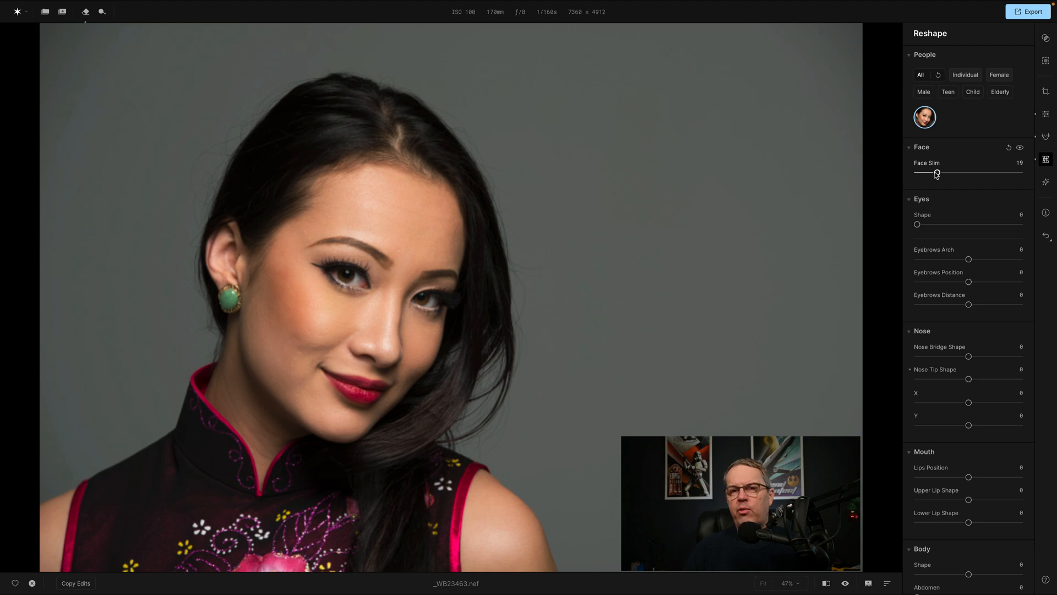
double_click(936, 172)
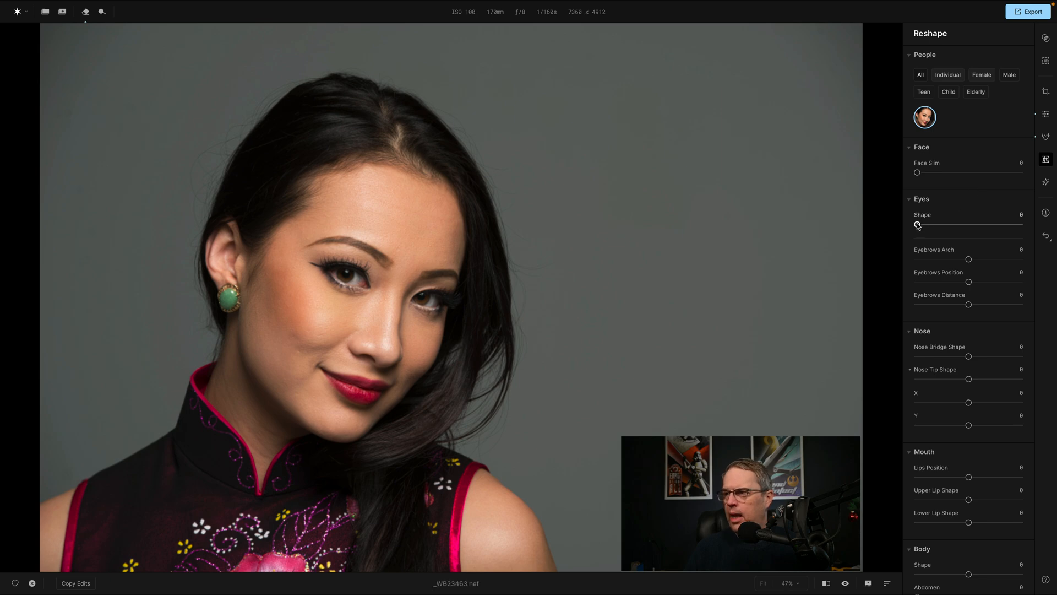
Try the Eyes Shape reshaping at 74 and 89, and return it to 0.
left_click_drag(917, 225, 994, 224)
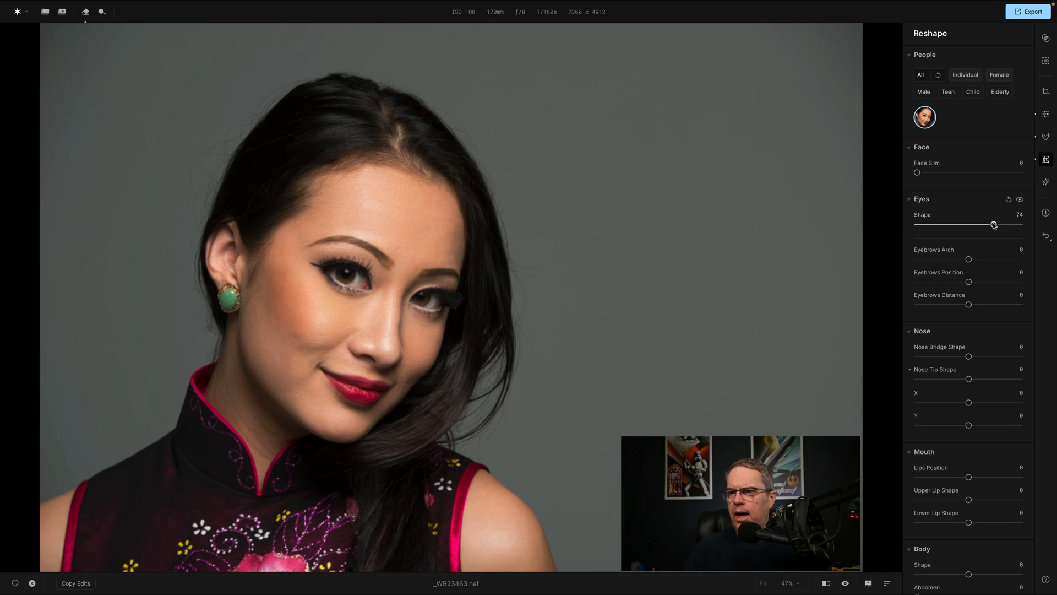
left_click_drag(995, 225, 1009, 225)
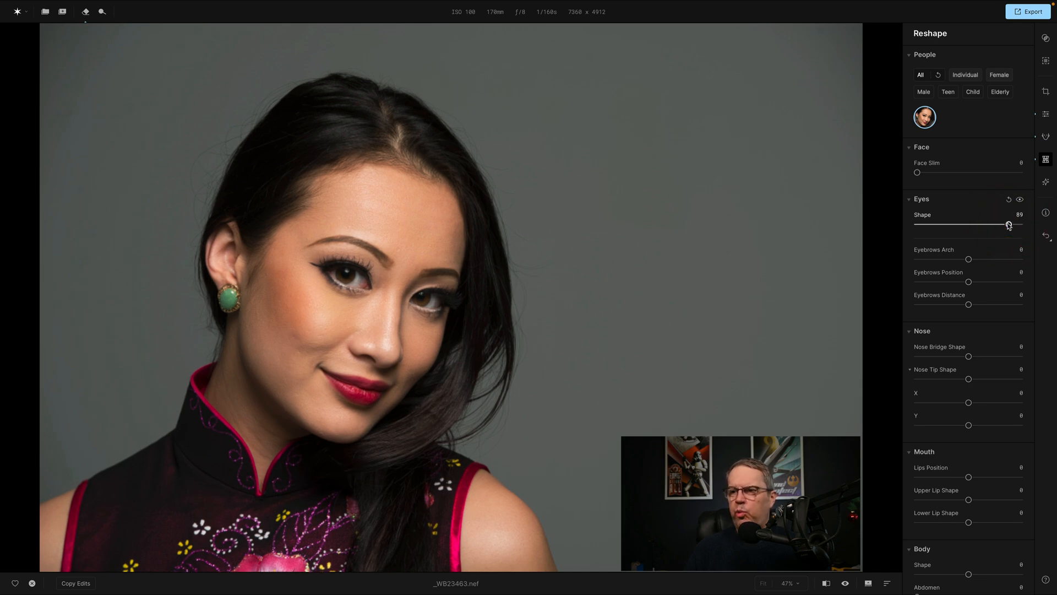
left_click_drag(1009, 225, 904, 228)
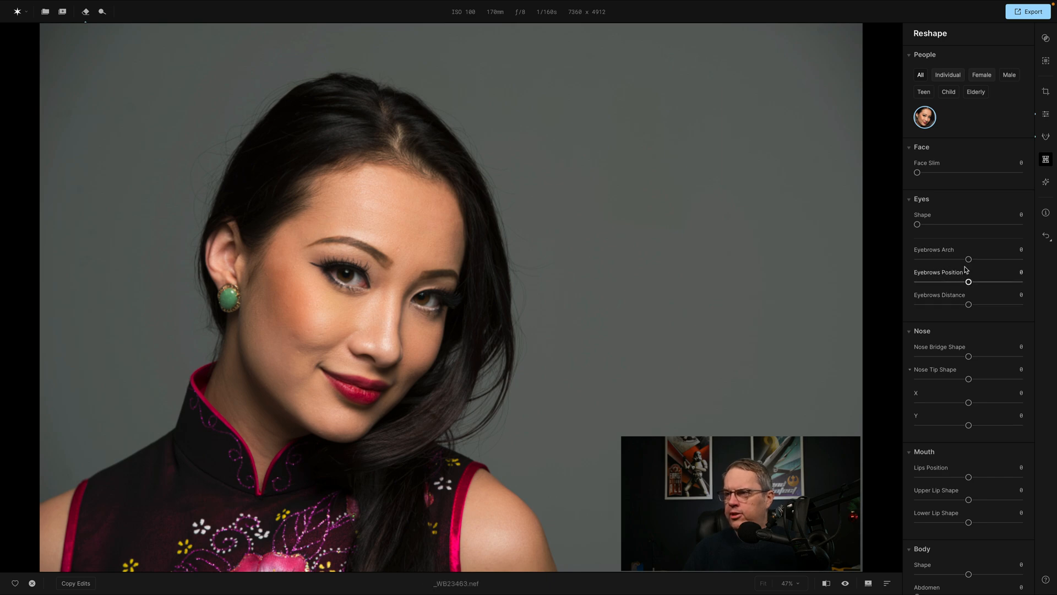
Try Eyebrows Arch at 100 and set it to -50, closing the undo options without using them.
left_click_drag(968, 260, 1031, 259)
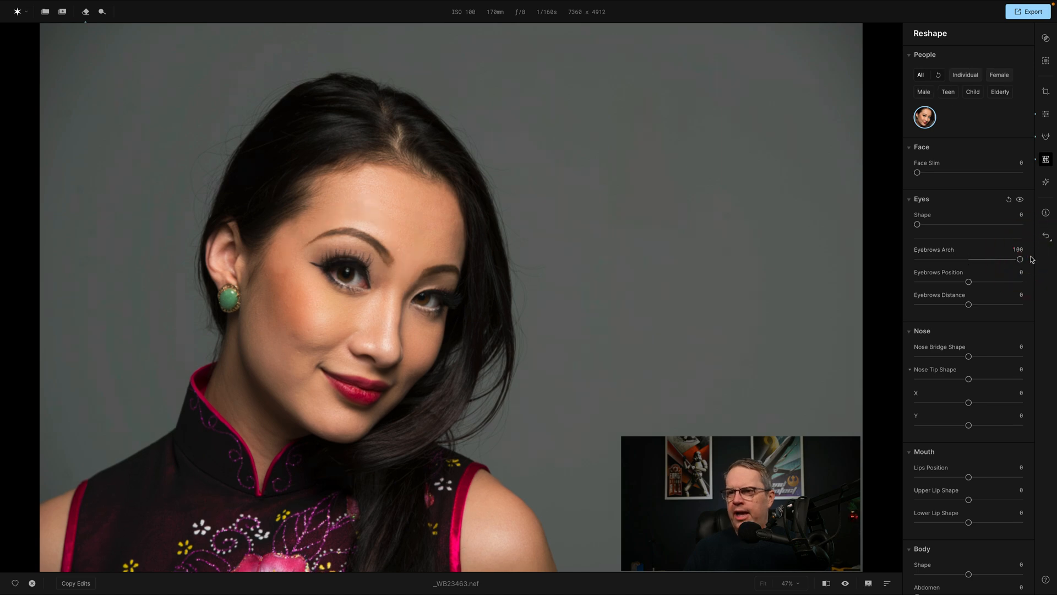
left_click(942, 260)
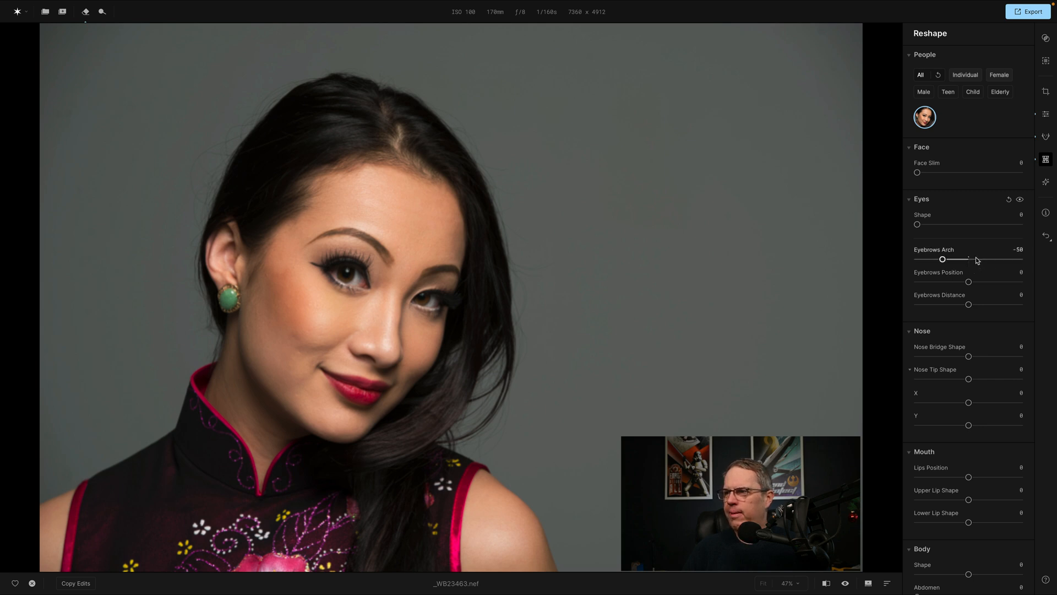
left_click(1044, 238)
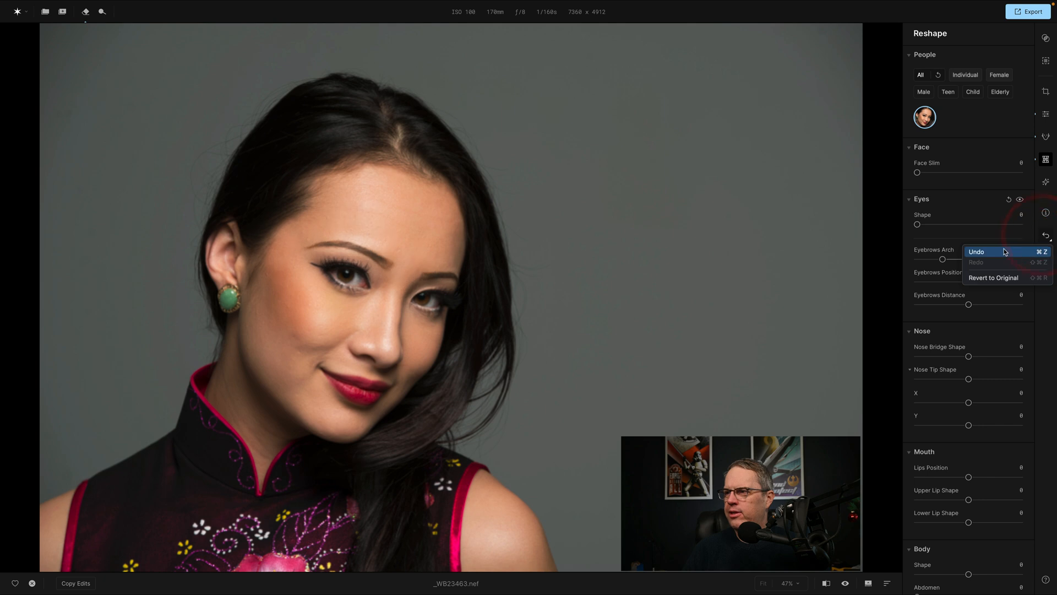
left_click(898, 246)
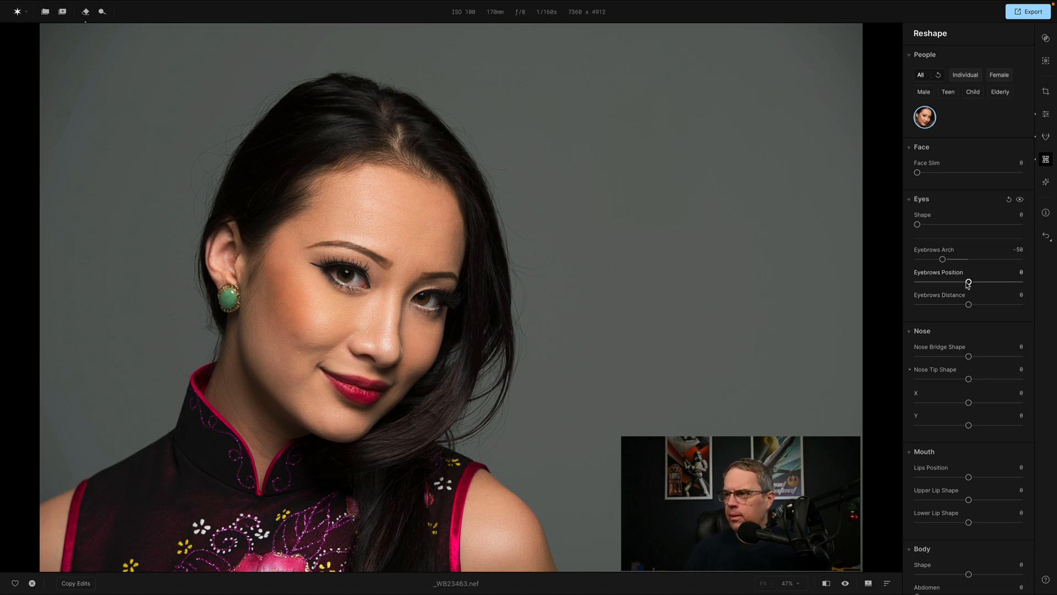
Try Eyebrows Position at 68 and Eyebrows Distance at 82, 100 and -100, resetting both to 0.
left_click_drag(968, 282, 1004, 282)
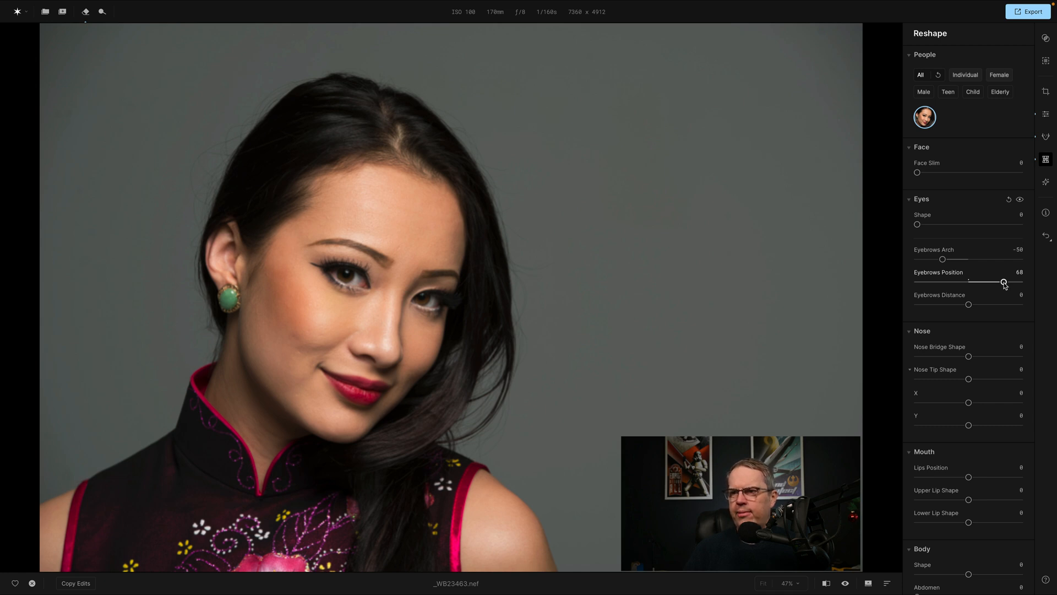
left_click_drag(1004, 283, 1012, 308)
double_click(943, 273)
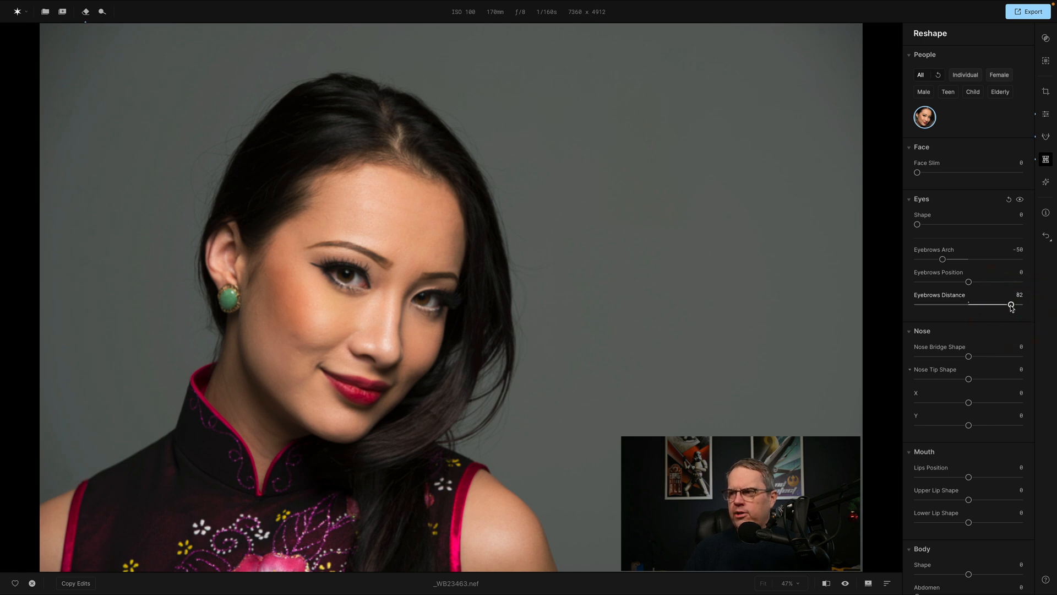
mouse_move(1012, 308)
left_mouse_down()
mouse_move(930, 308)
mouse_move(1022, 306)
left_mouse_up()
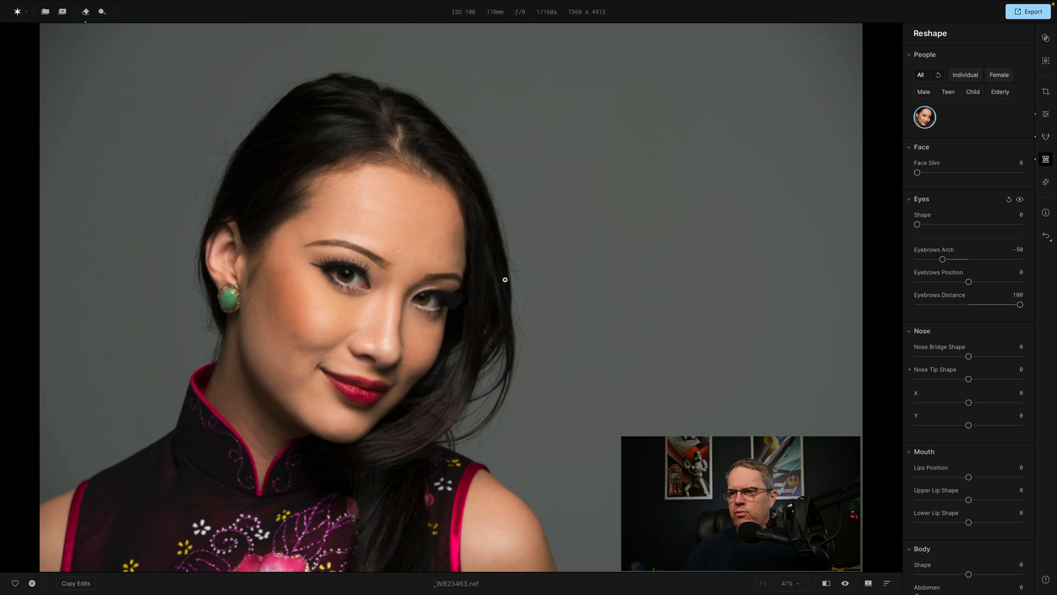
left_click_drag(1019, 306, 918, 309)
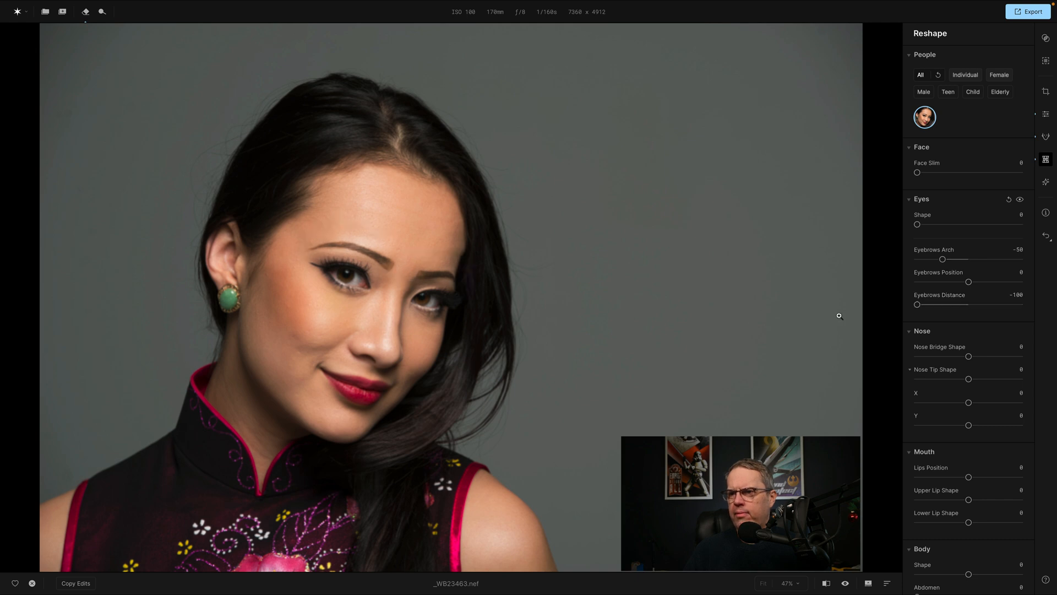
left_click(944, 304)
double_click(940, 297)
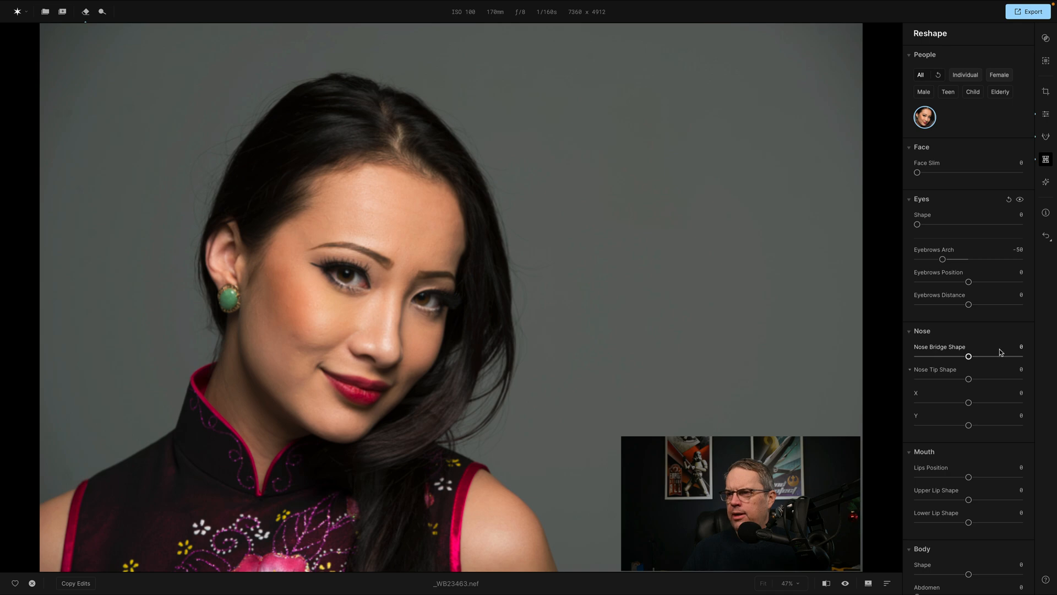
Try Nose Bridge Shape at 42 and Nose Tip Shape at 51 and -50, and reset the whole Nose section.
scroll(1004, 354, "down", 2)
scroll(1004, 354, "up", 1)
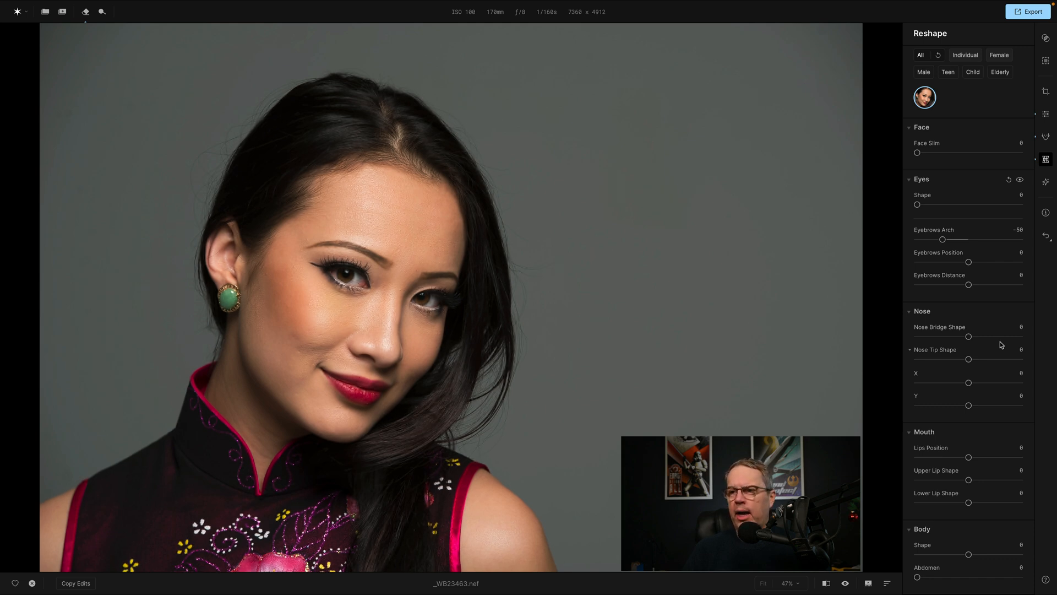
left_click_drag(992, 337, 993, 338)
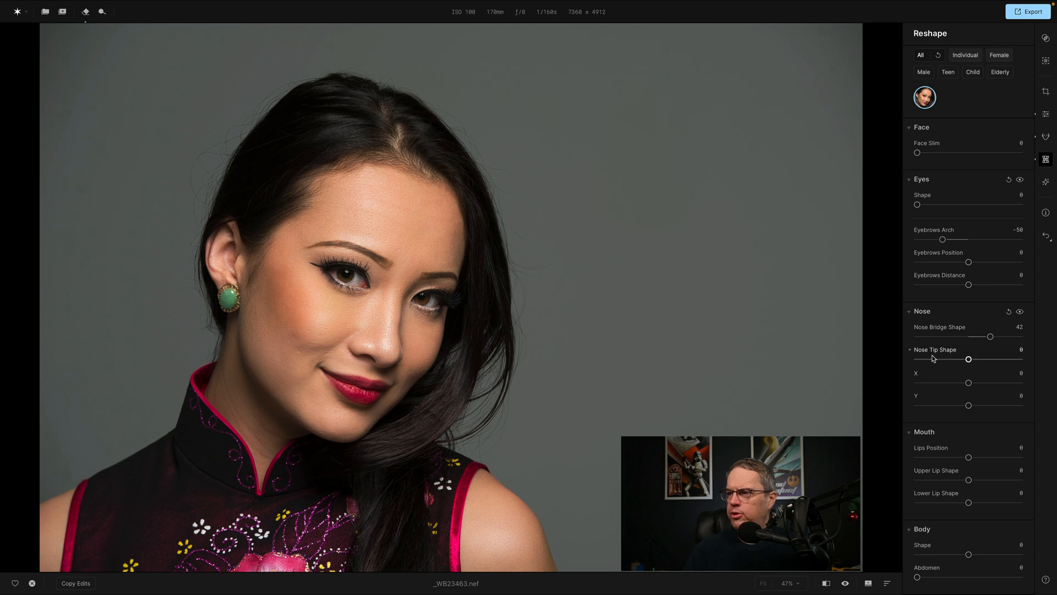
left_click(996, 360)
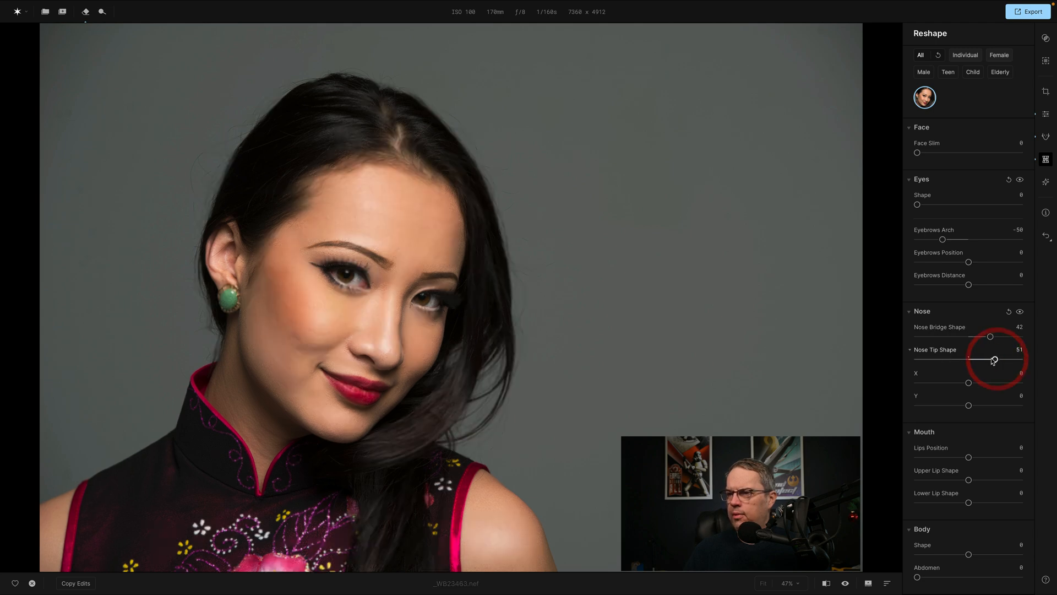
left_click(943, 359)
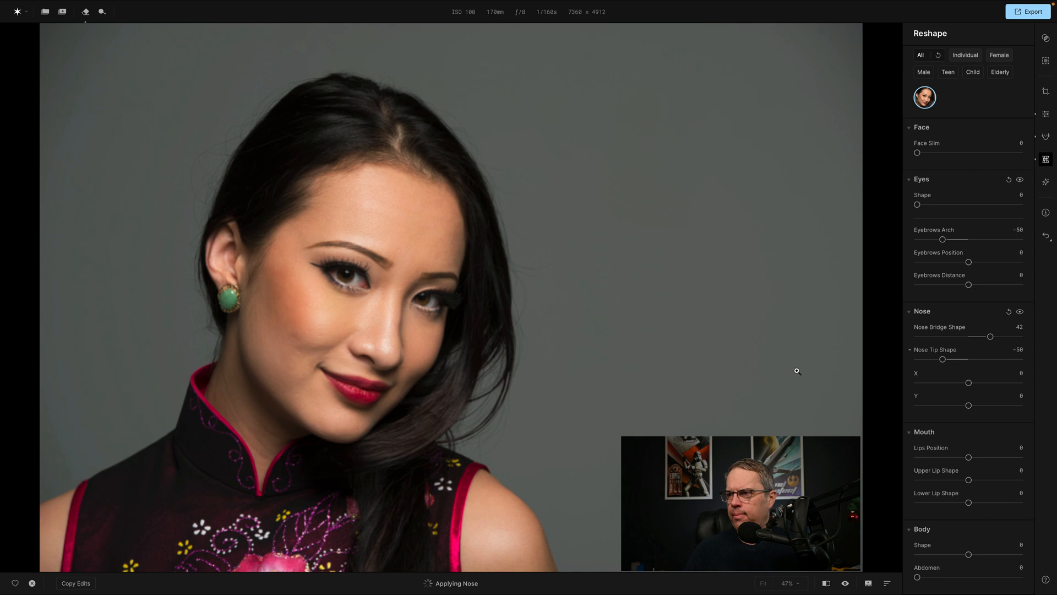
left_click(1008, 312)
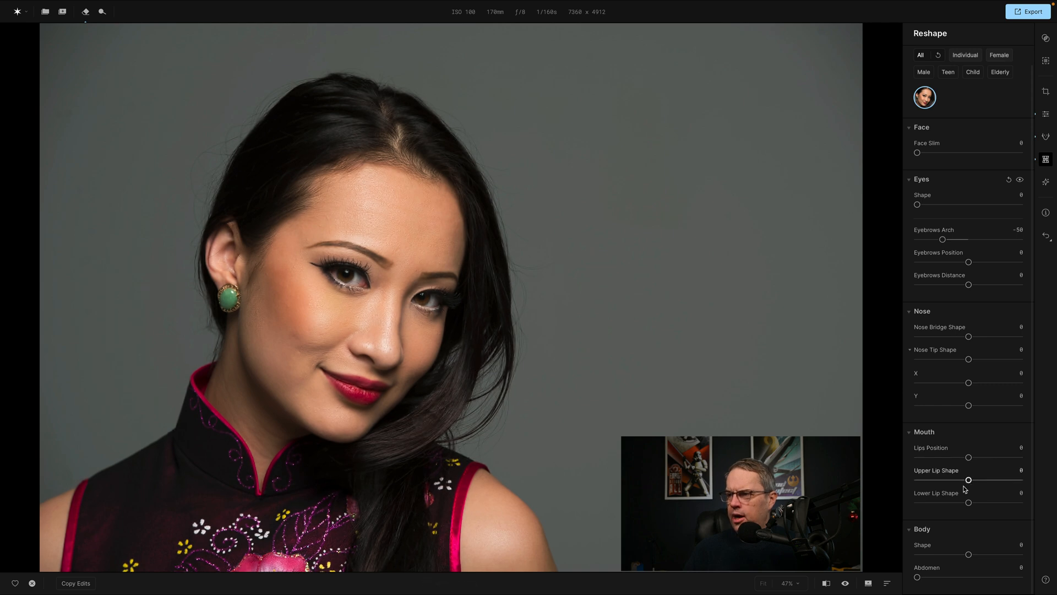
Try a Lips Position of 60 for the mouth and change it to -82.
left_click_drag(968, 458, 1000, 460)
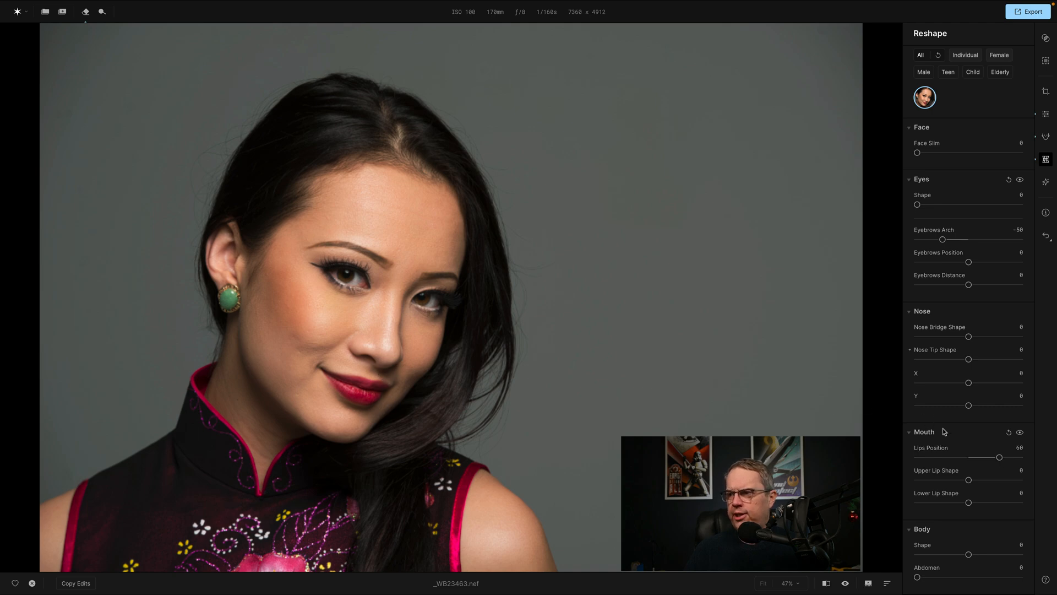
left_click_drag(999, 457, 927, 460)
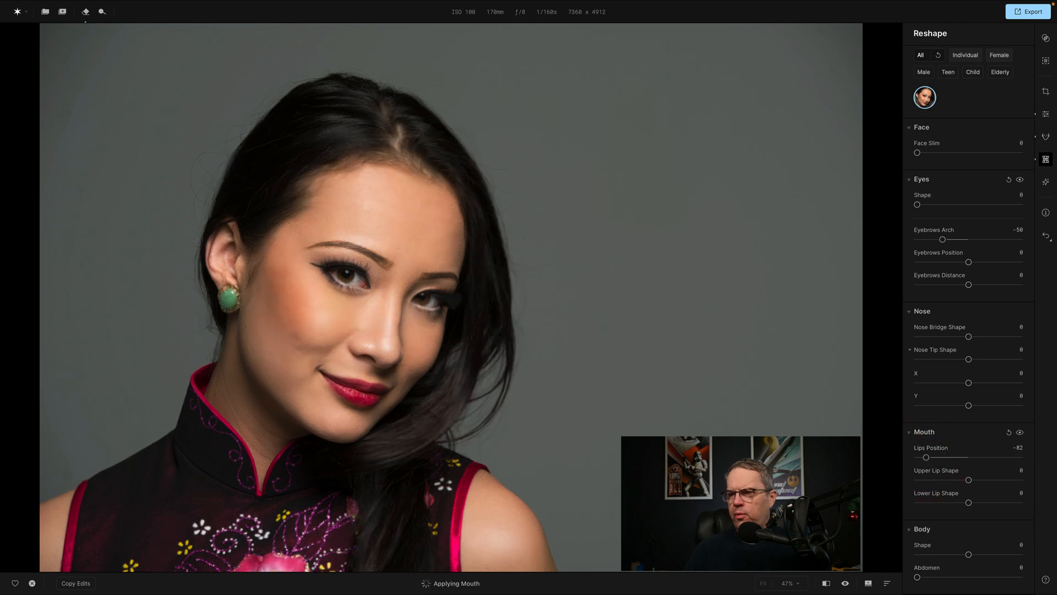
Try a Lips Position of 55 for the mouth and reset it to 0.
left_click_drag(927, 459, 998, 460)
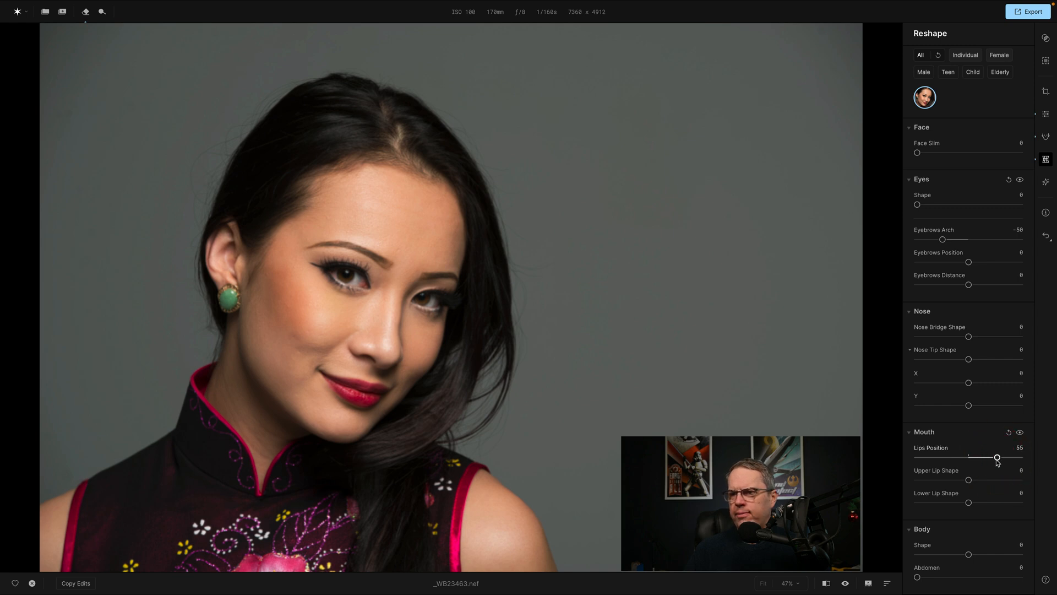
double_click(935, 452)
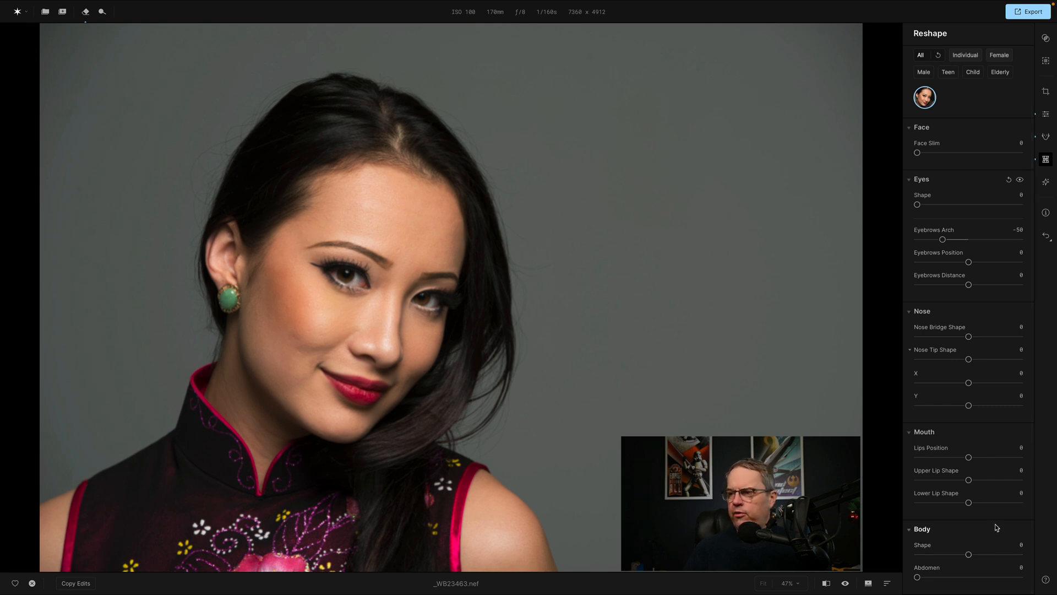
Limit the Reshape people selection to Female.
scroll(970, 281, "up", 1)
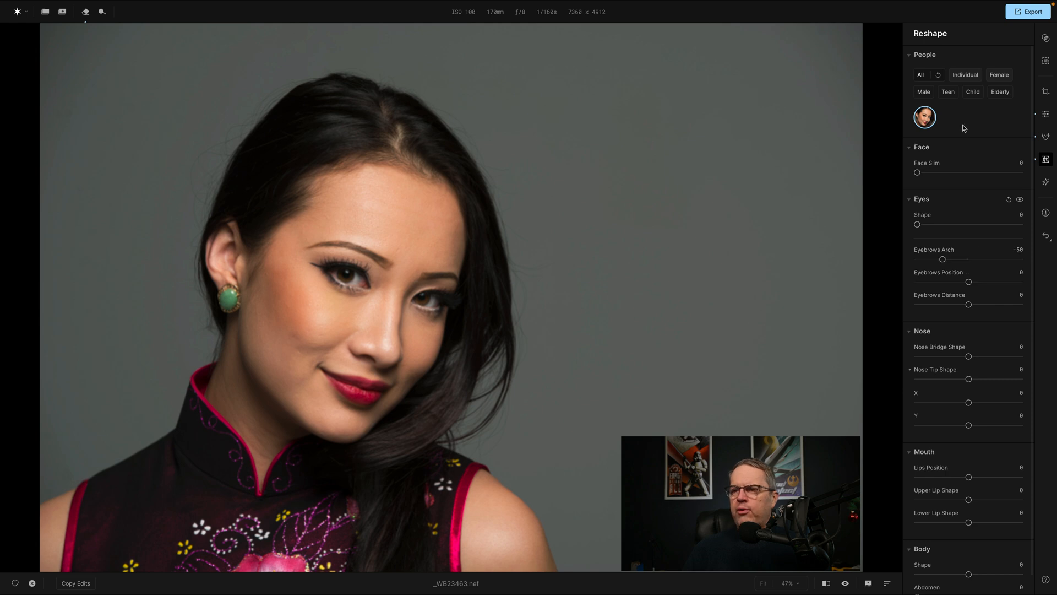
left_click(1000, 76)
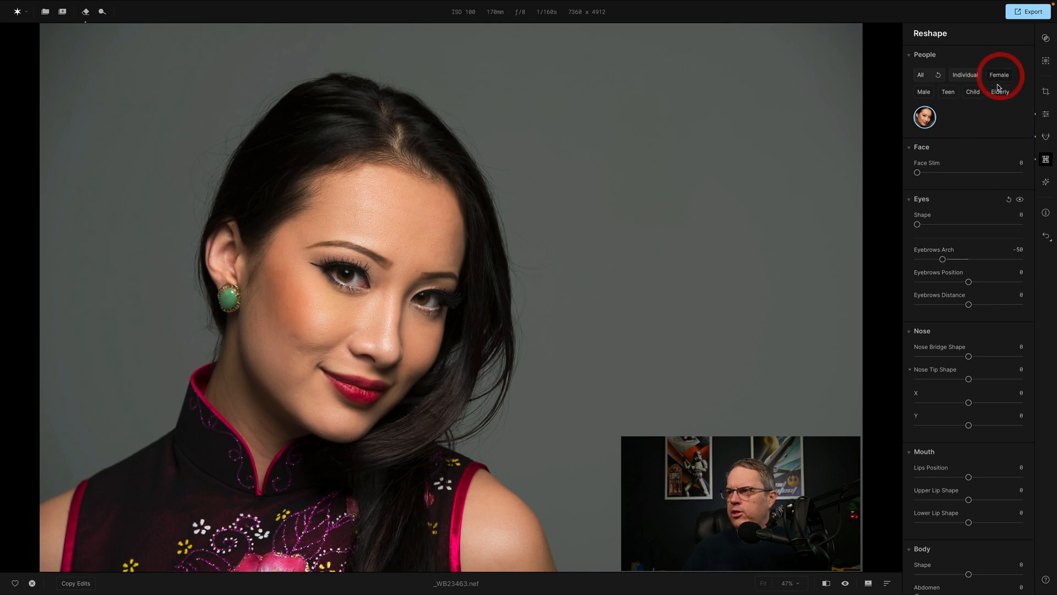
scroll(968, 238, "down", 1)
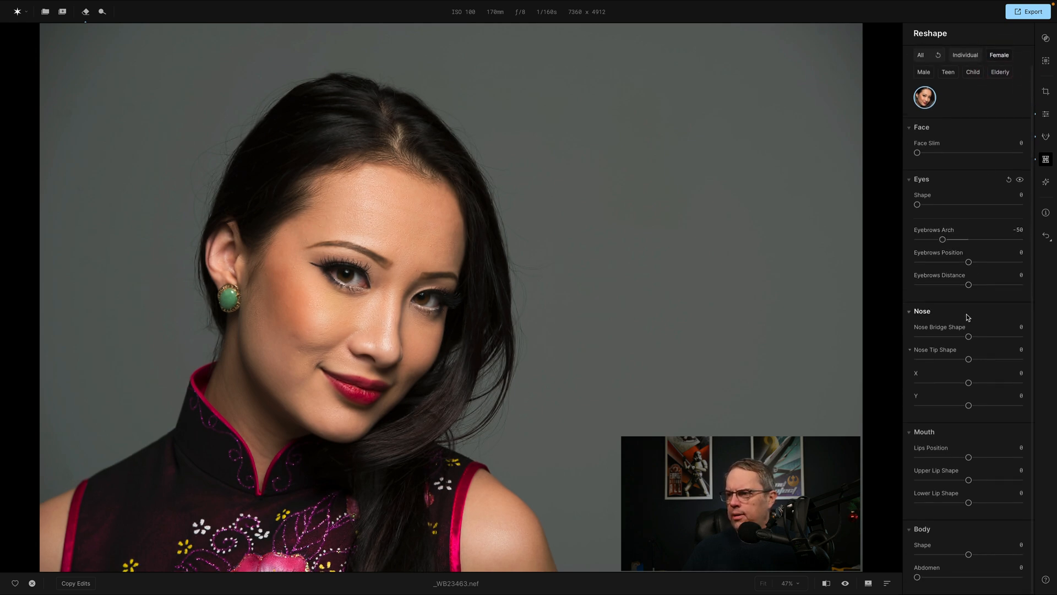
scroll(967, 309, "up", 1)
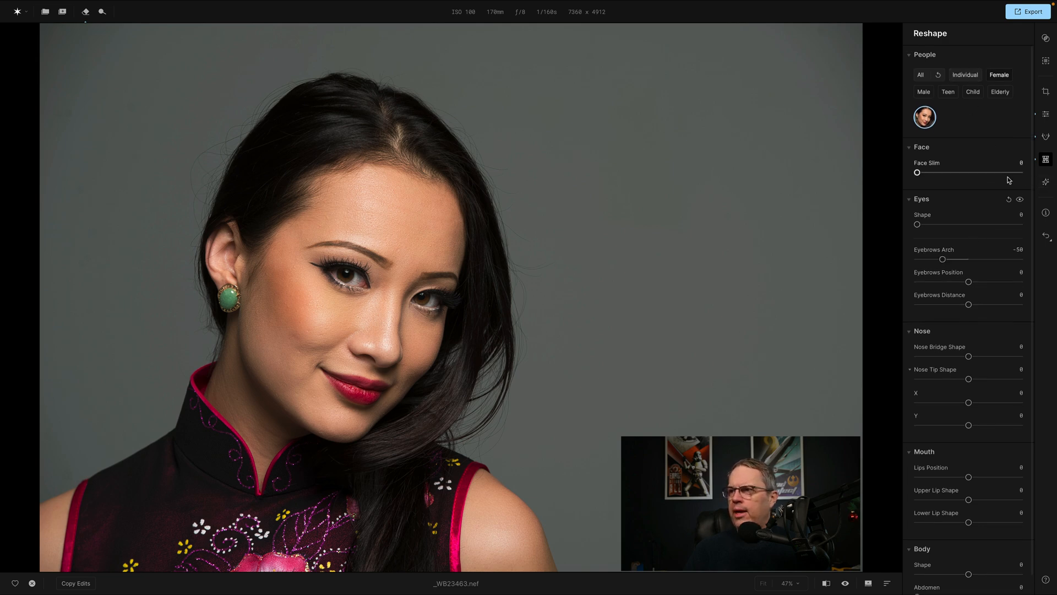
Add a second light source in the Creative tools' Light Control, display the sources on the photo and move one up beside the head.
left_click(1046, 183)
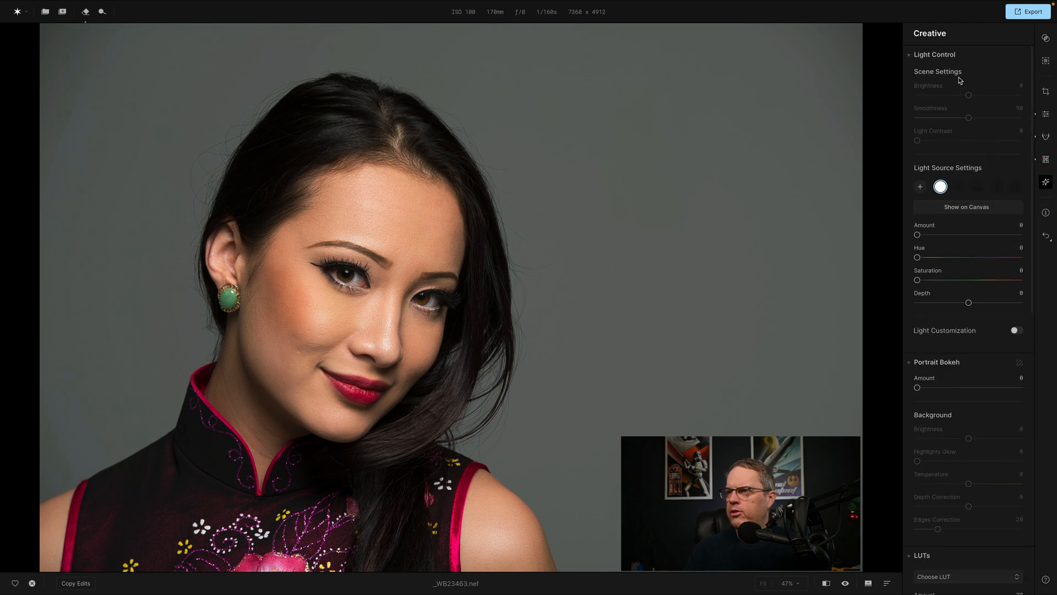
left_click(941, 187)
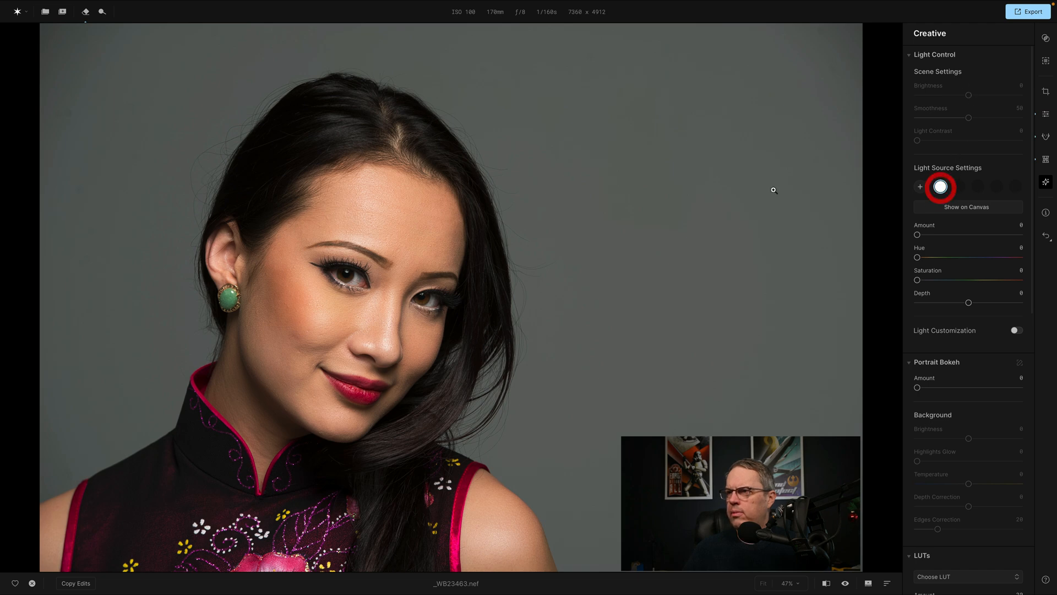
left_click(921, 187)
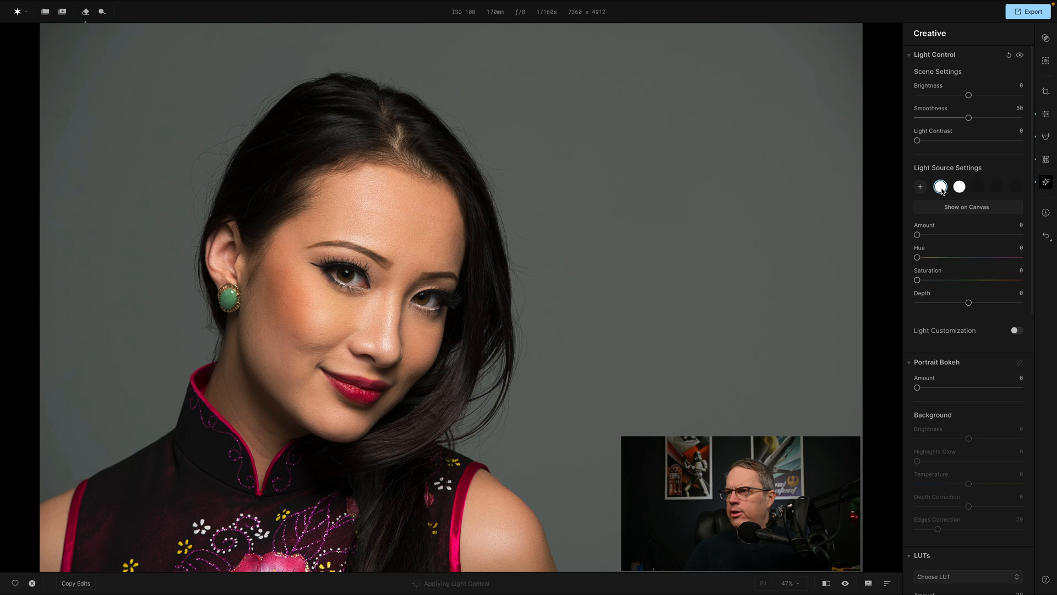
left_click(731, 144)
left_click(959, 186)
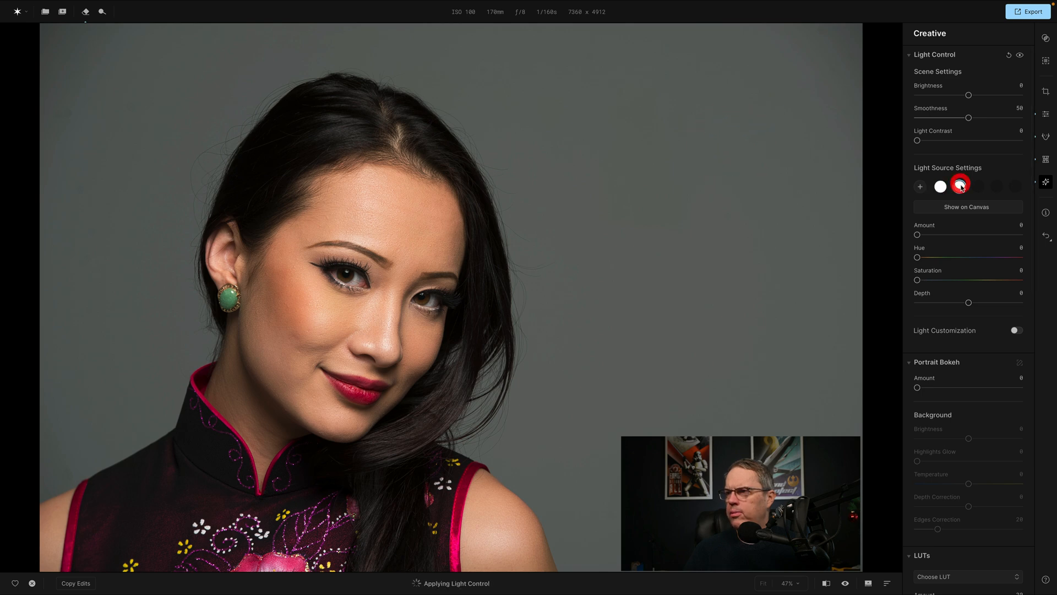
left_click(976, 212)
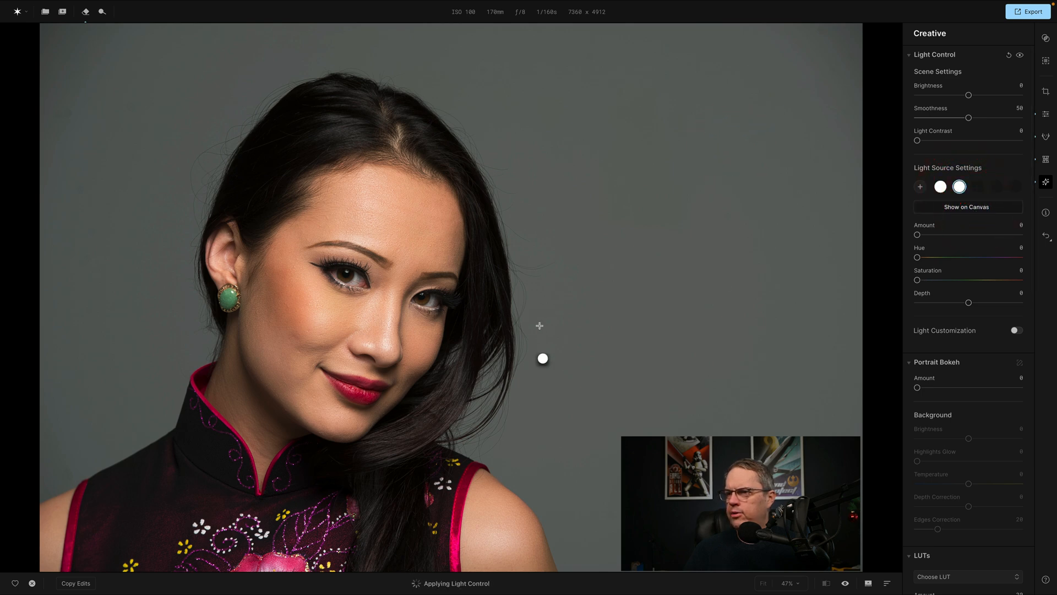
left_click_drag(544, 360, 590, 226)
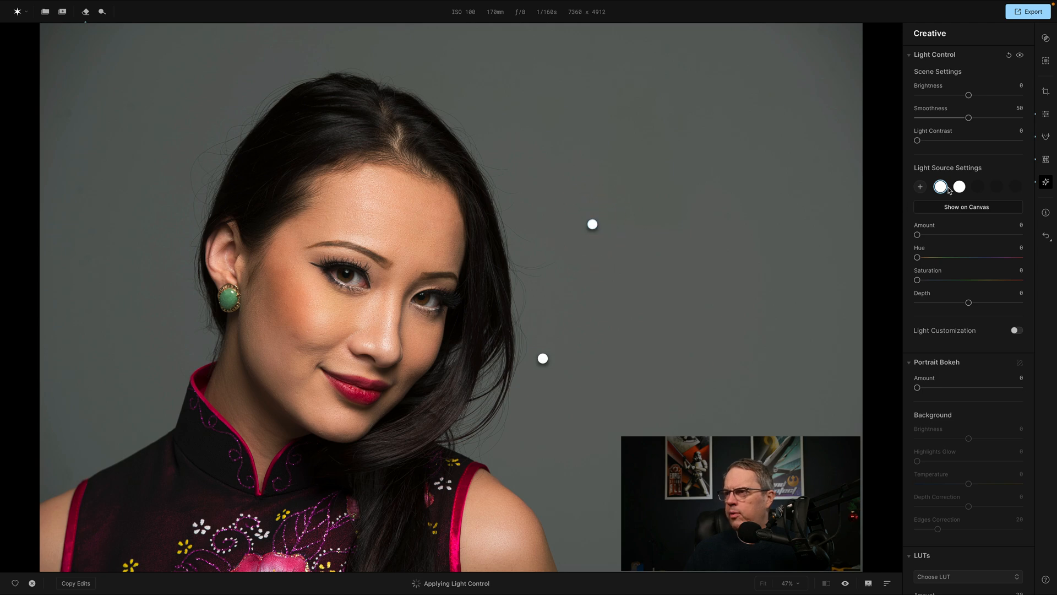
Remove the second light source and move the remaining one slightly farther from the head, at about forehead height.
right_click(960, 187)
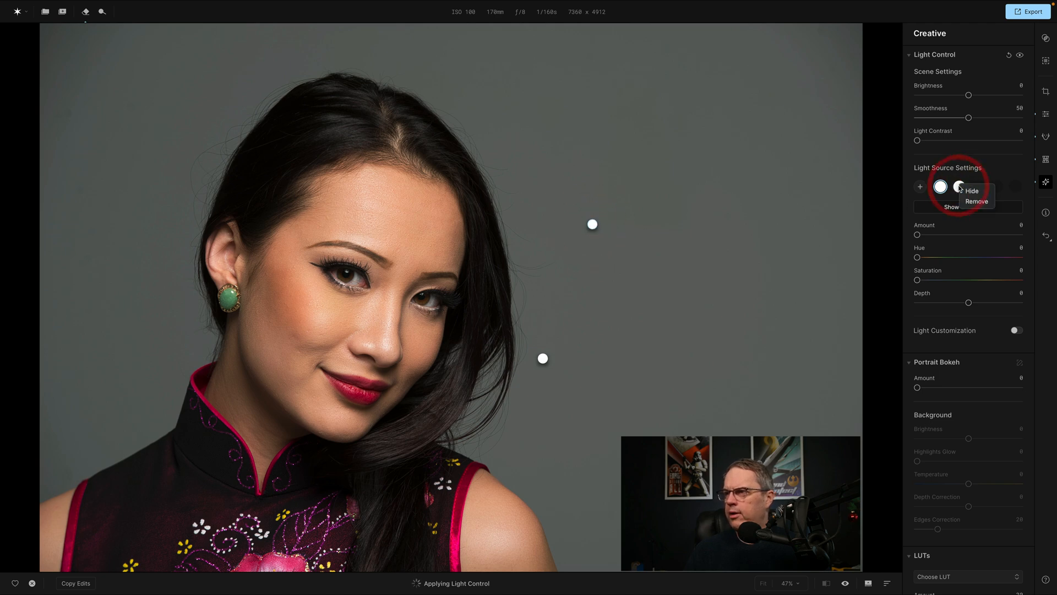
left_click(973, 201)
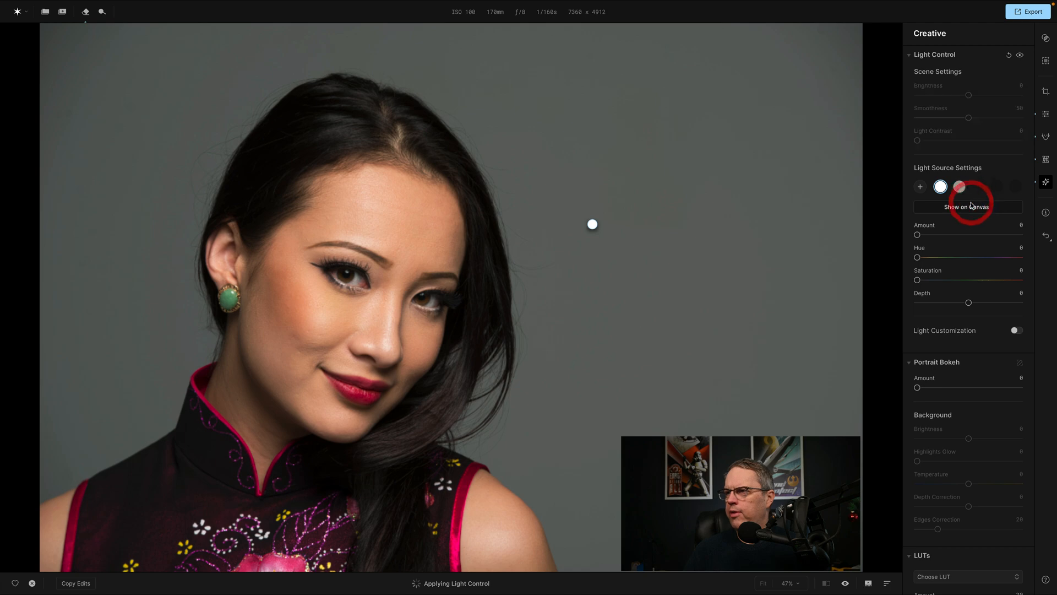
left_click_drag(592, 225, 616, 215)
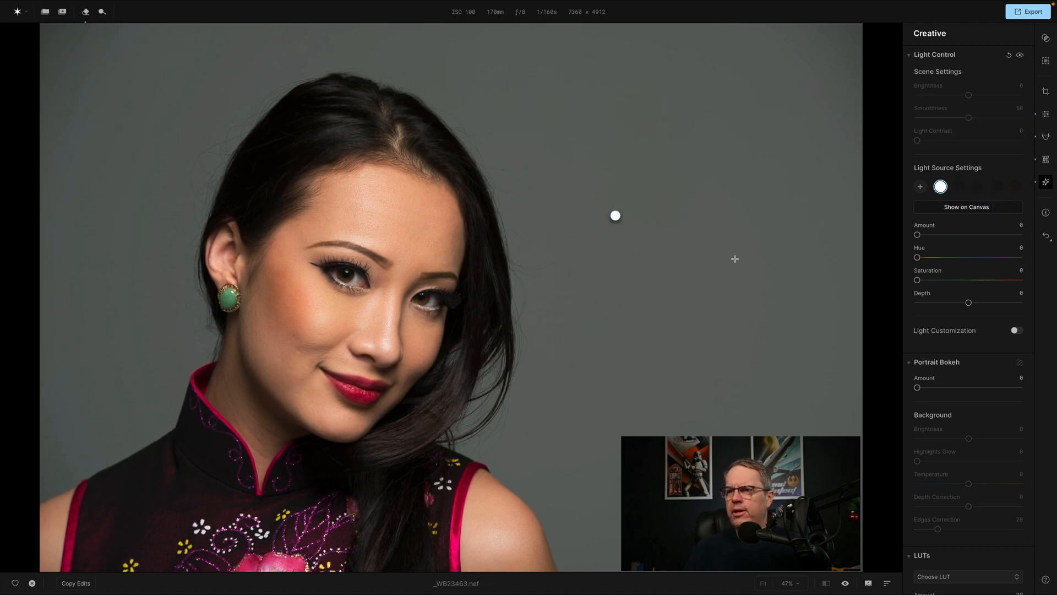
Set the light source Amount to 41, scene Brightness to -27 and Smoothness to 47.
left_click_drag(917, 235, 960, 236)
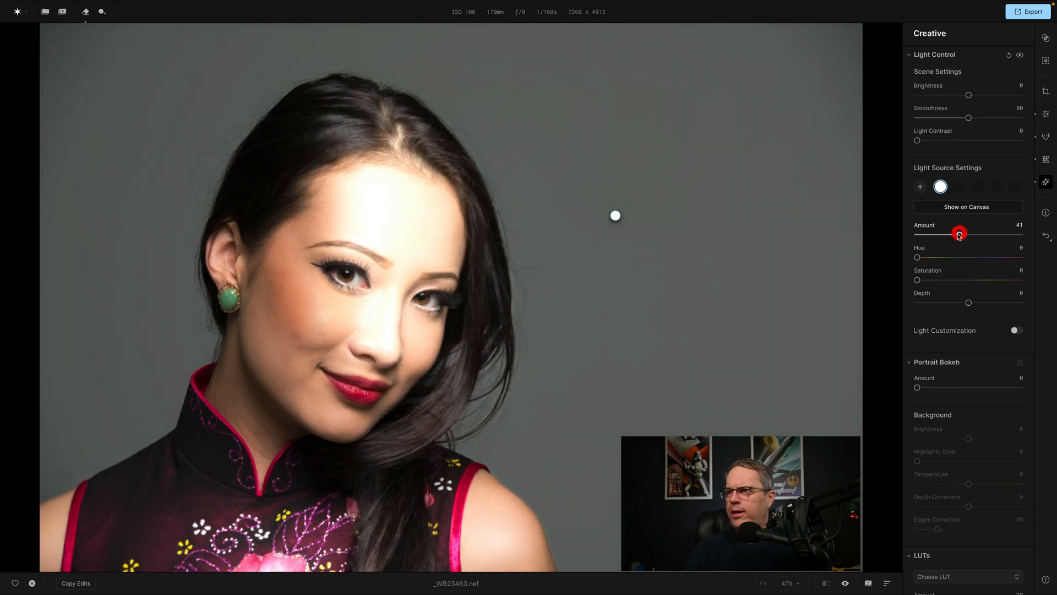
mouse_move(969, 95)
left_mouse_down()
mouse_move(920, 97)
mouse_move(995, 97)
mouse_move(955, 96)
left_mouse_up()
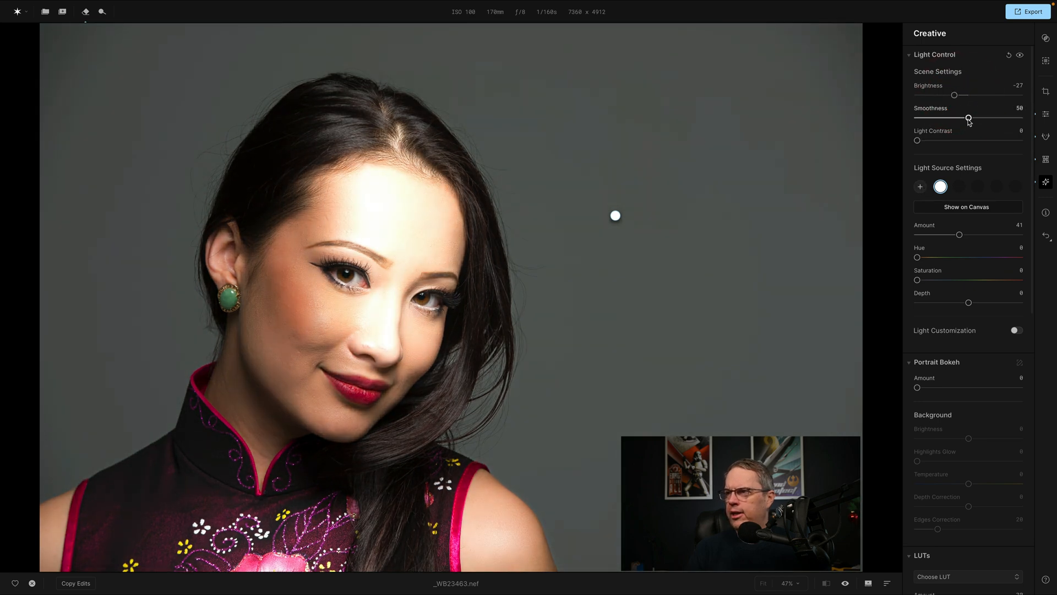
mouse_move(970, 120)
left_mouse_down()
mouse_move(929, 120)
mouse_move(966, 118)
left_mouse_up()
Hide the light source and reset the scene Brightness to 0, leaving Light Contrast at 0.
left_click(941, 188)
left_click(950, 193)
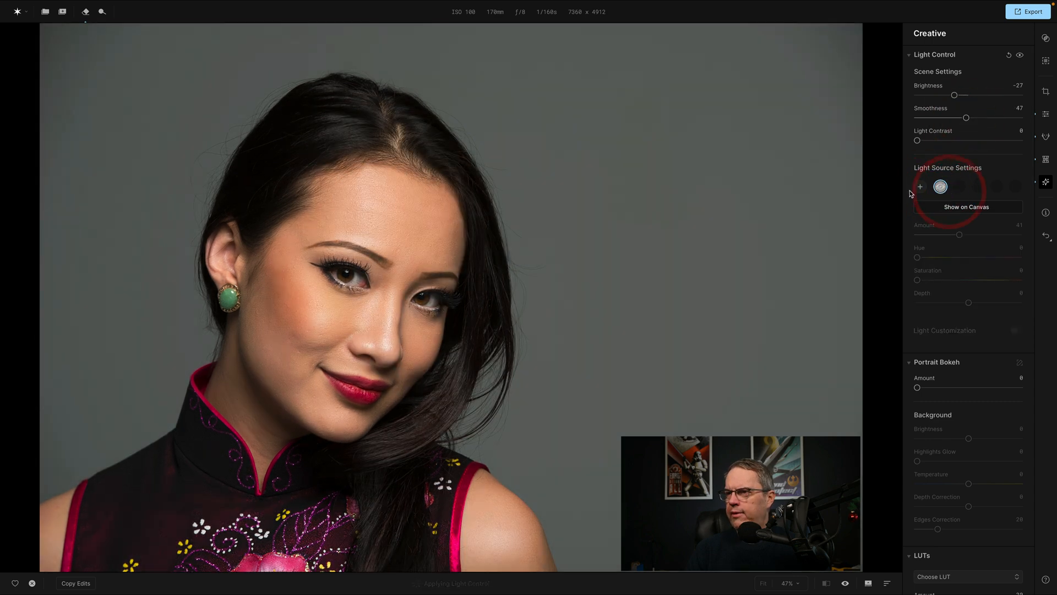
left_click_drag(953, 97, 980, 96)
double_click(928, 88)
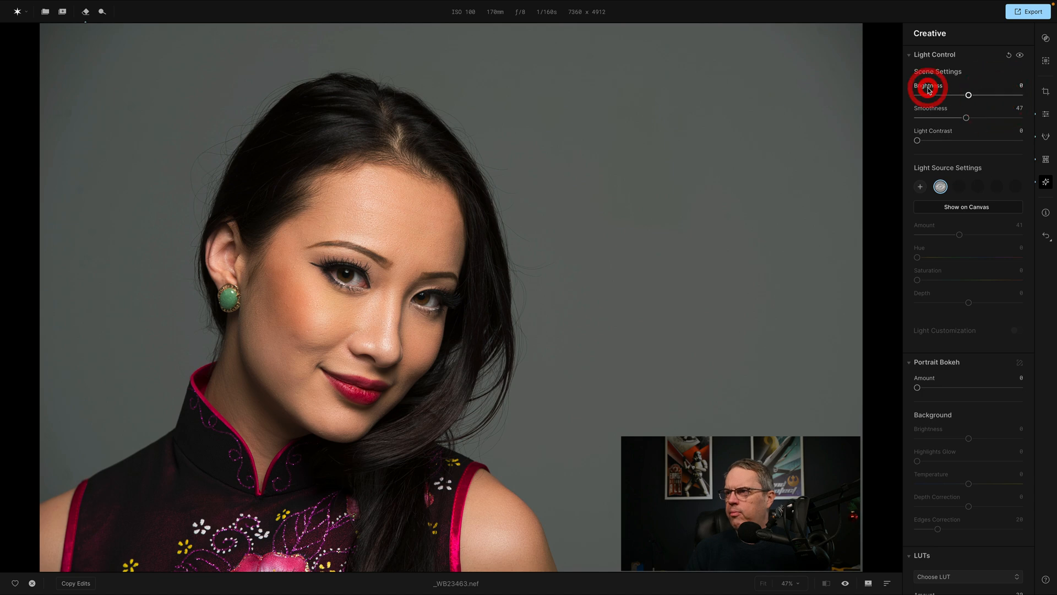
left_click_drag(918, 141, 892, 145)
Try another light source with an Amount of 21, moving it around the background and placing it beside the hair.
left_click(919, 188)
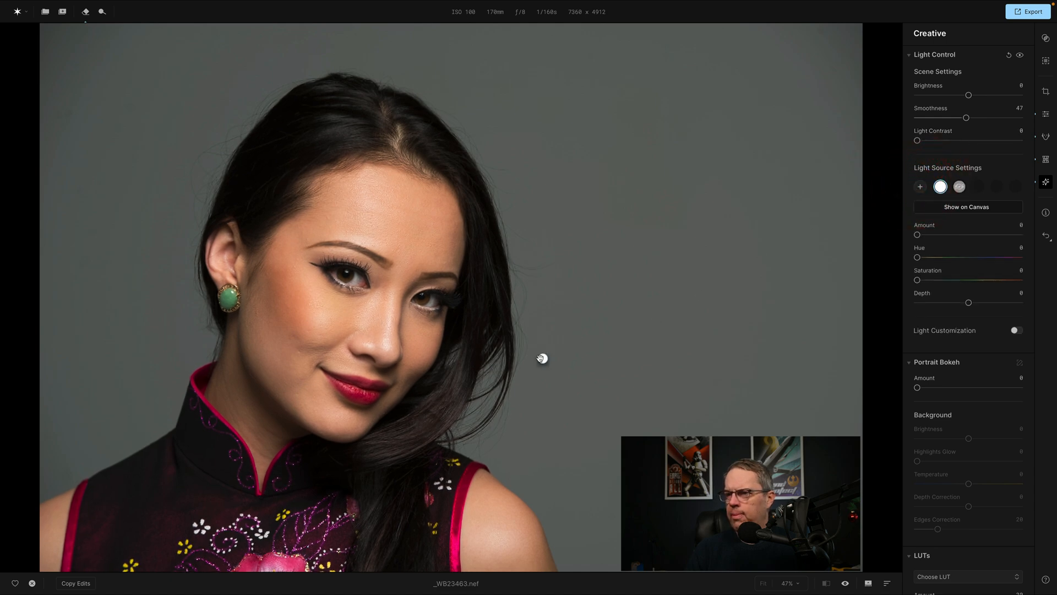
left_click(635, 193)
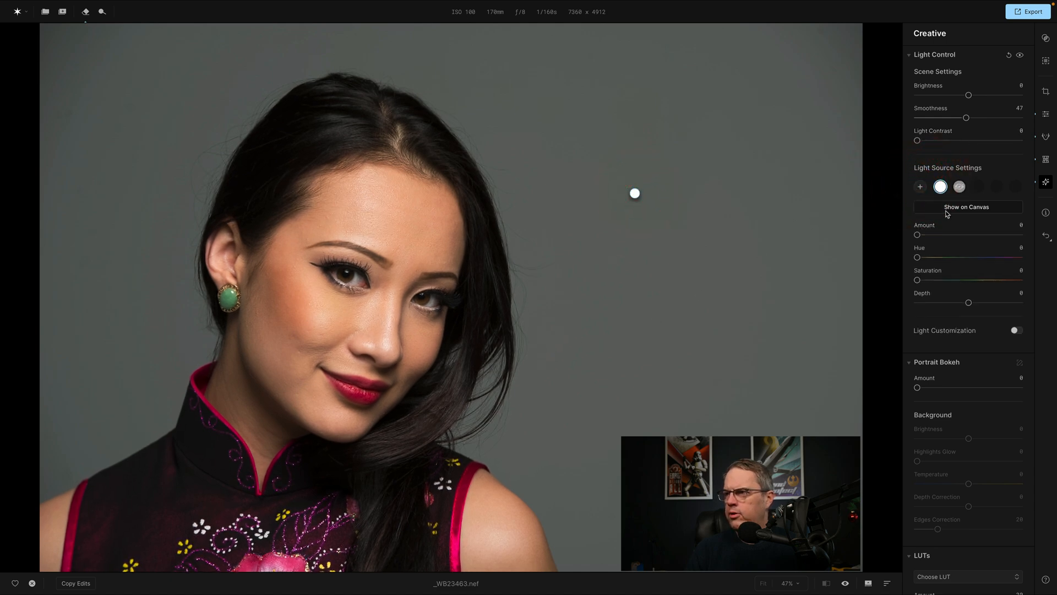
left_click_drag(918, 235, 941, 236)
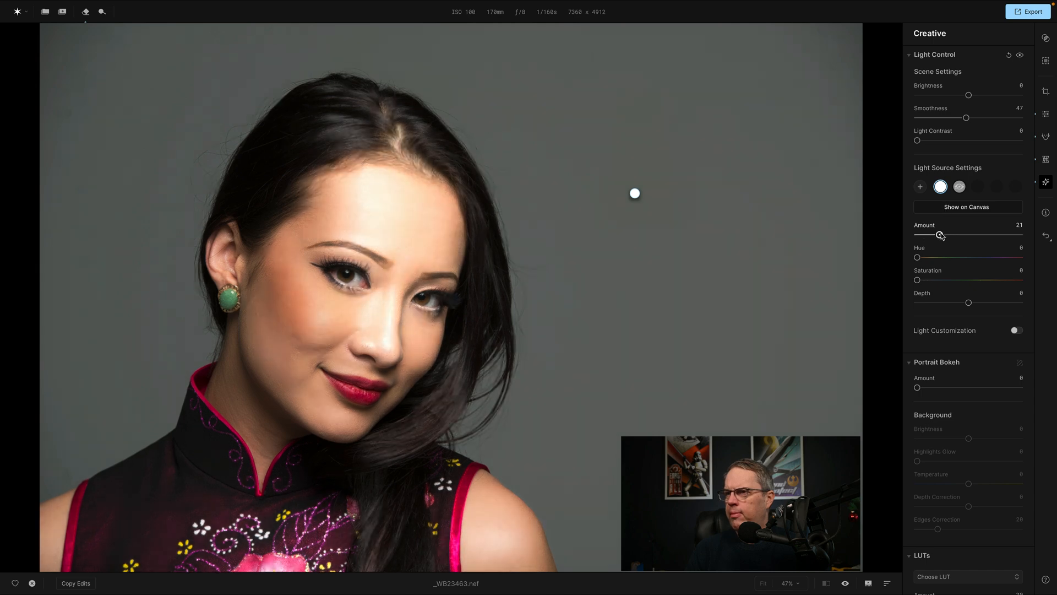
left_click_drag(635, 193, 806, 474)
left_click_drag(815, 434, 535, 244)
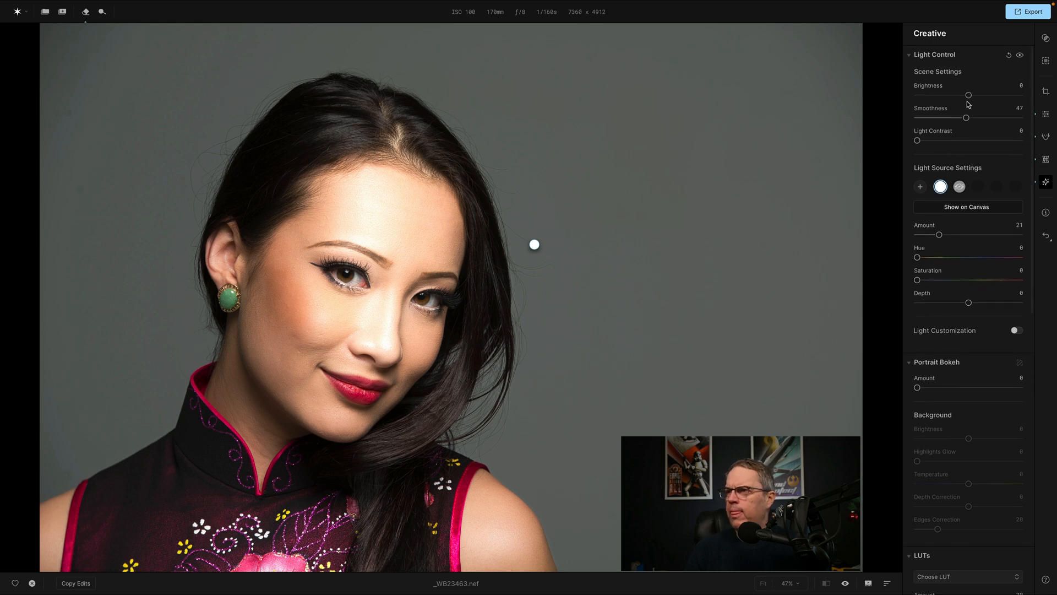
Set scene Smoothness to 80, trying Light Contrast at 42 and a lower Brightness and returning both to 0.
left_click_drag(968, 125, 1002, 122)
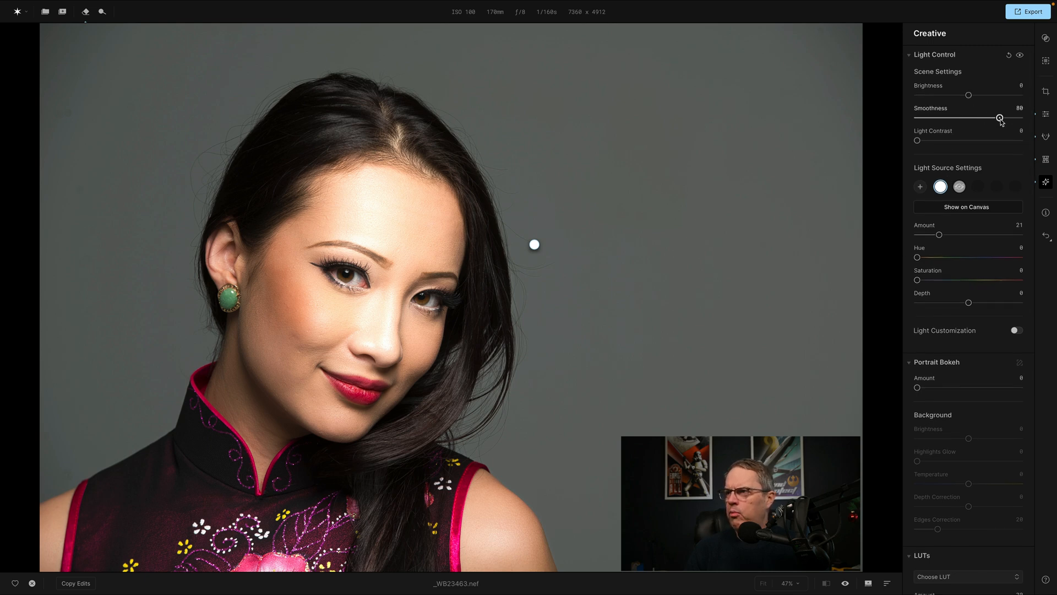
left_click_drag(918, 140, 967, 149)
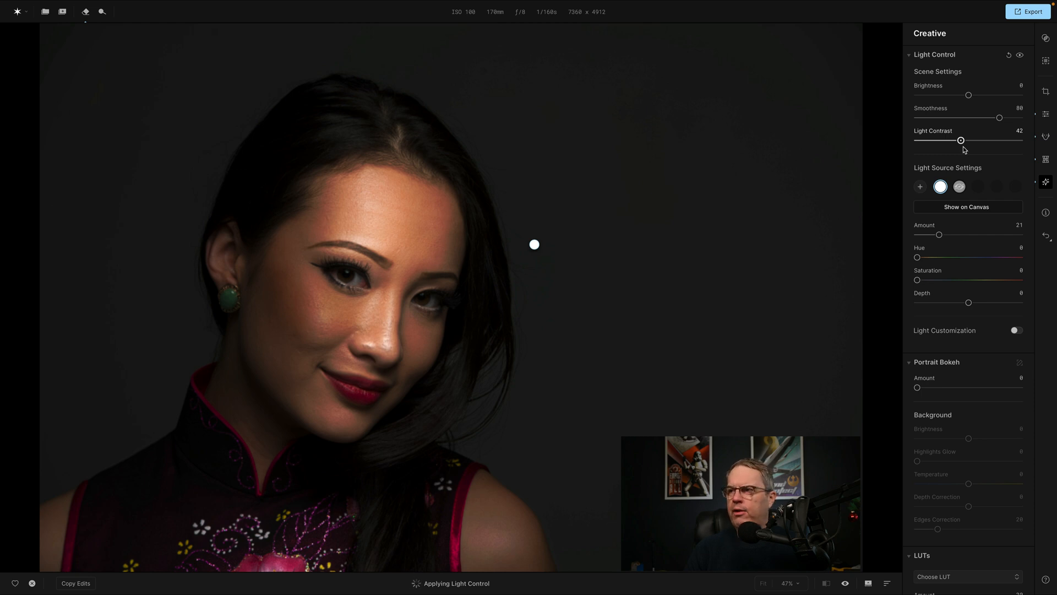
left_click_drag(964, 148, 919, 149)
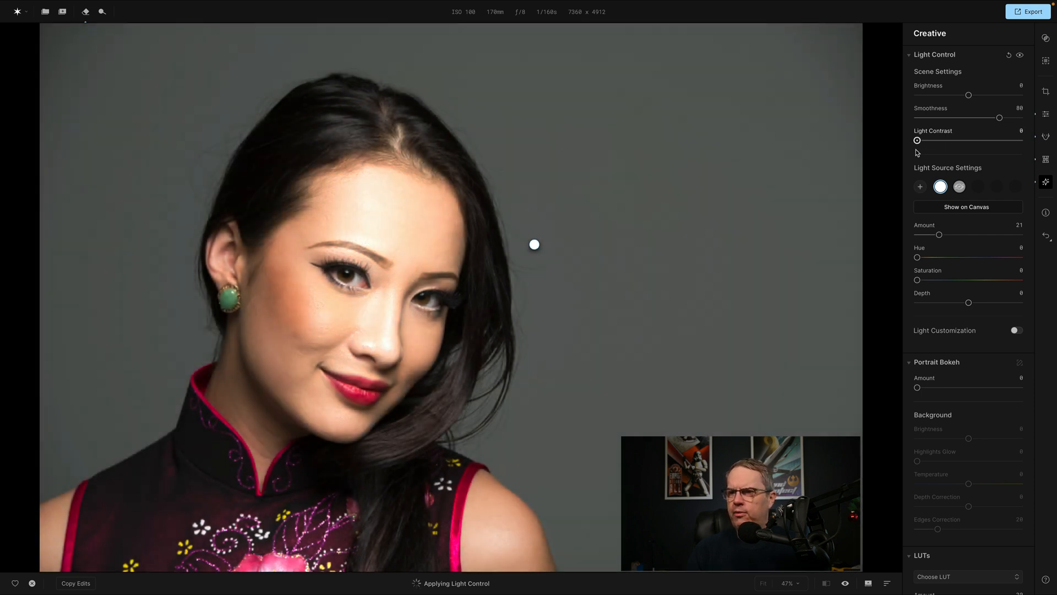
left_click(879, 156)
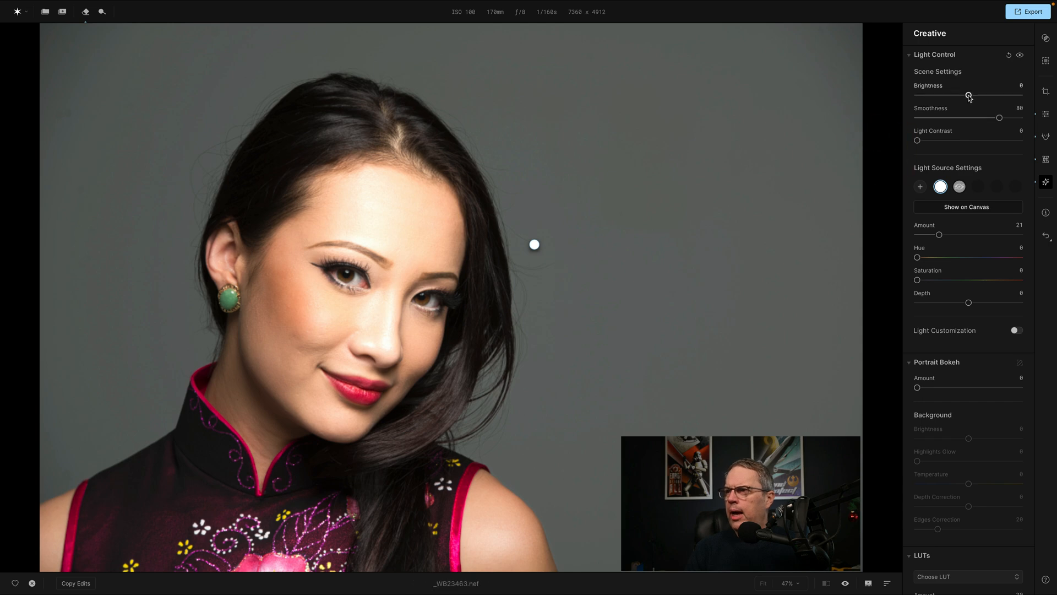
left_click_drag(969, 95, 940, 94)
double_click(925, 89)
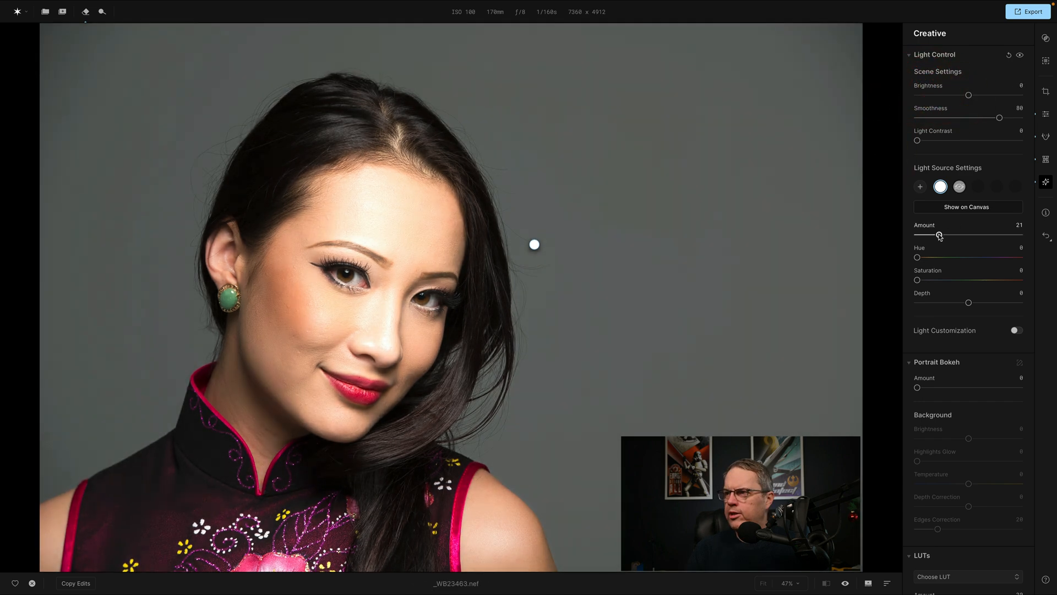
Try yellow, green and blue tints on the new light, ending at Amount 35, Hue 230, Saturation 72 and Depth -66.
left_click_drag(939, 236, 991, 280)
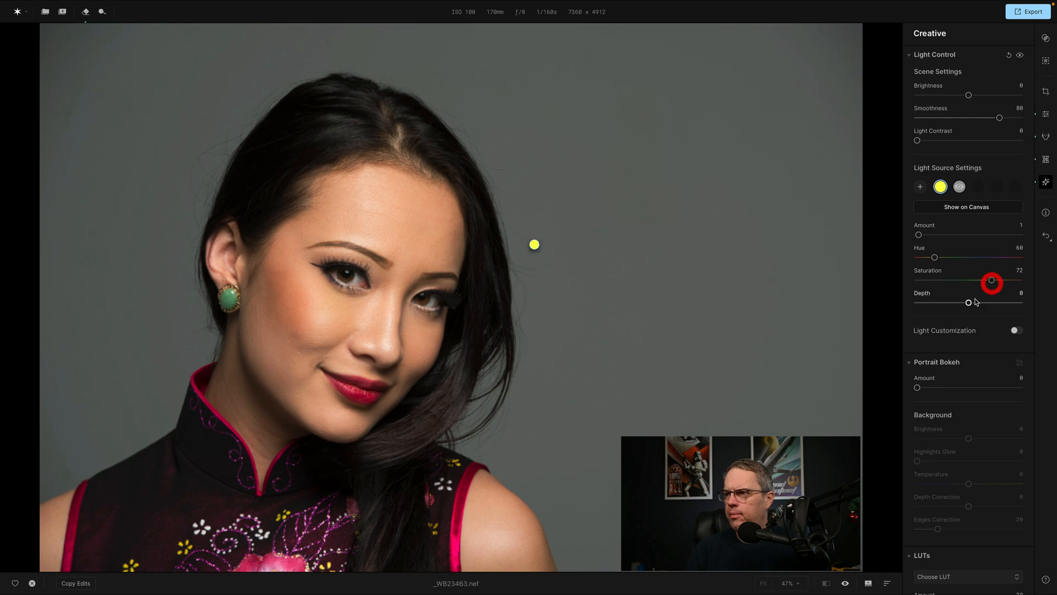
left_click_drag(934, 258, 954, 235)
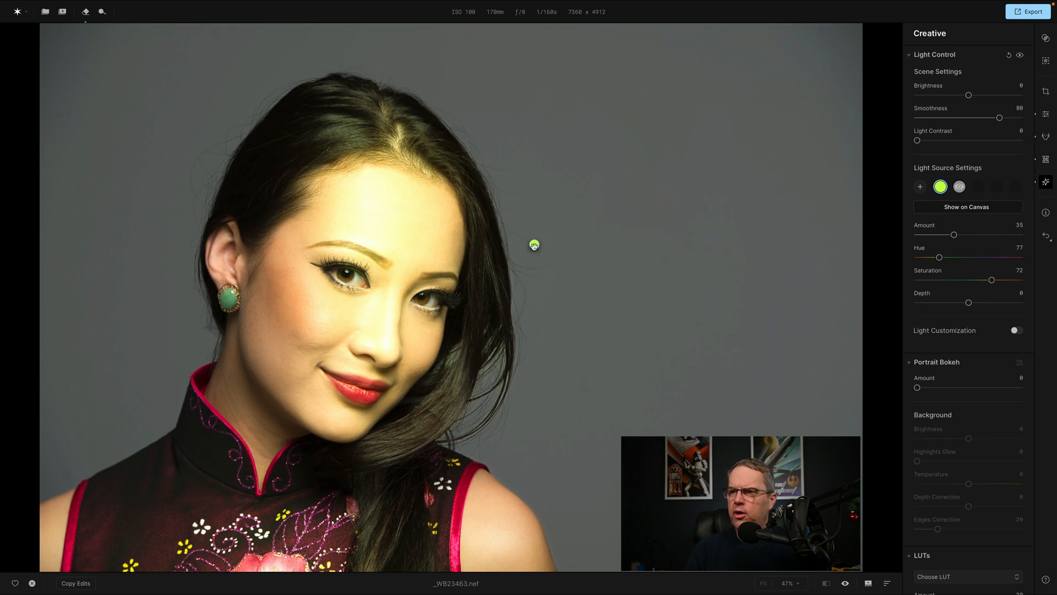
left_click_drag(940, 257, 993, 258)
left_click(1026, 259)
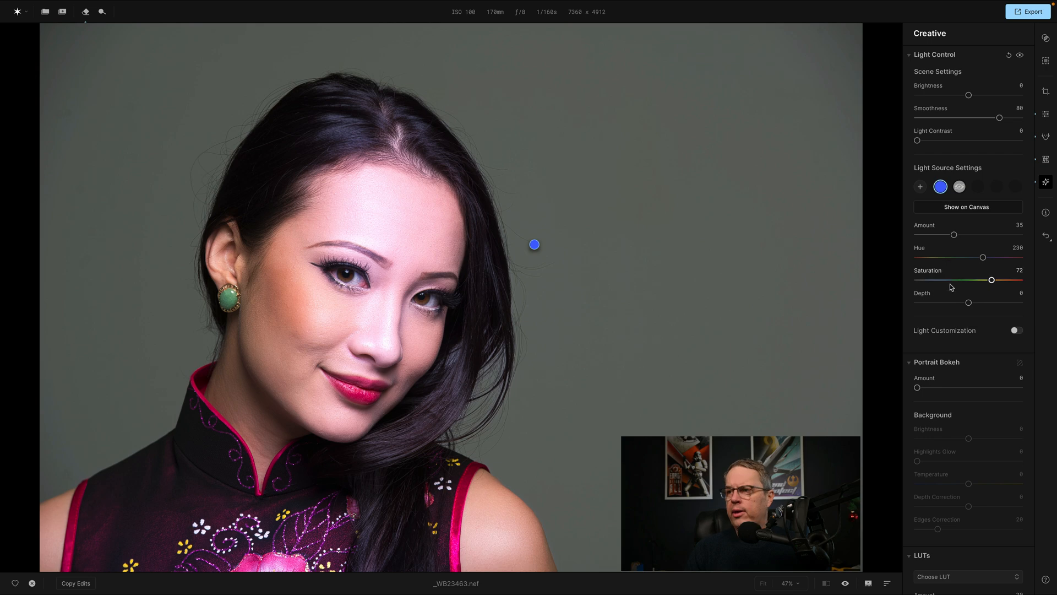
left_click_drag(969, 303, 935, 310)
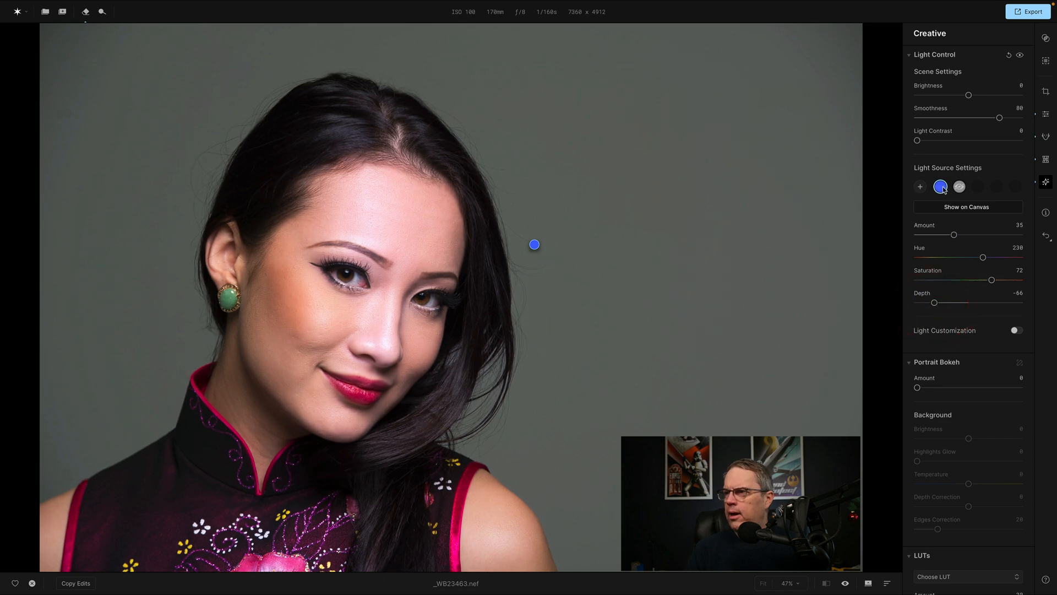
Remove the blue light source, and show the remaining light source briefly before hiding it again.
right_click(940, 186)
left_click(951, 201)
right_click(942, 188)
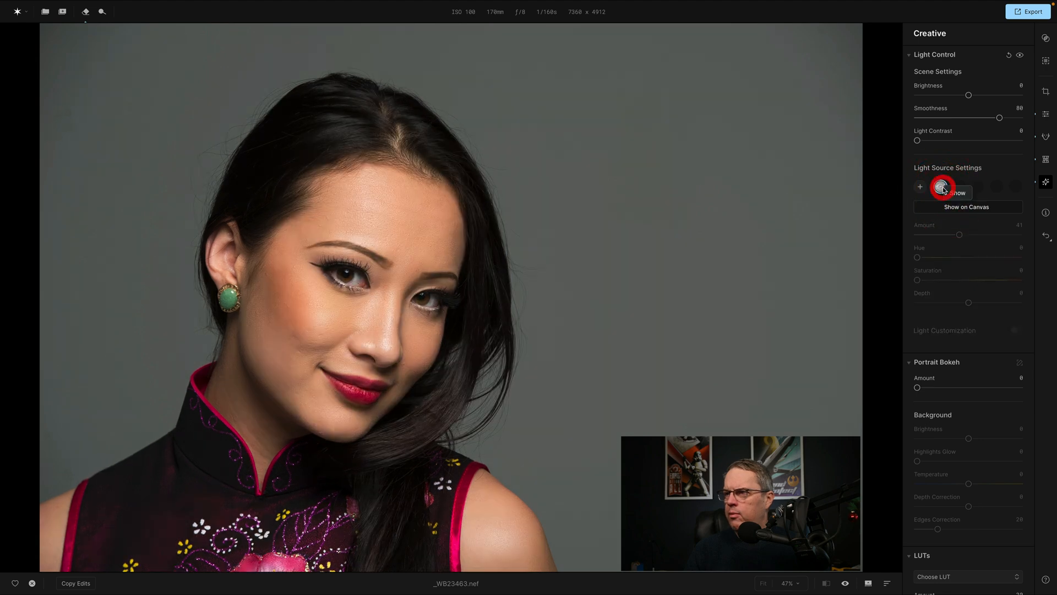
left_click(965, 193)
right_click(942, 188)
left_click(956, 194)
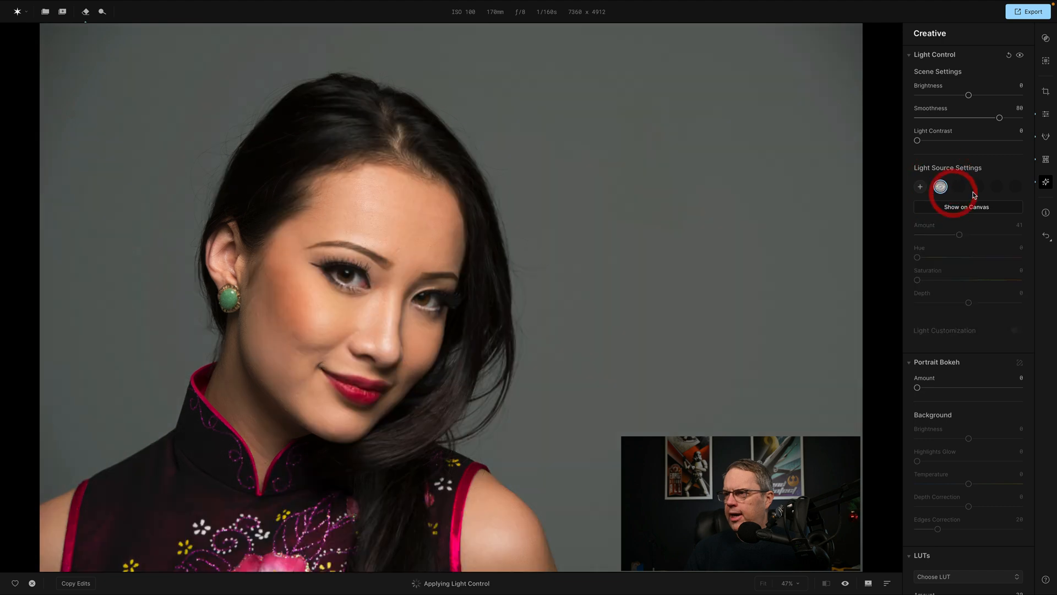
Set the Portrait Bokeh Amount to 52.
scroll(954, 379, "down", 3)
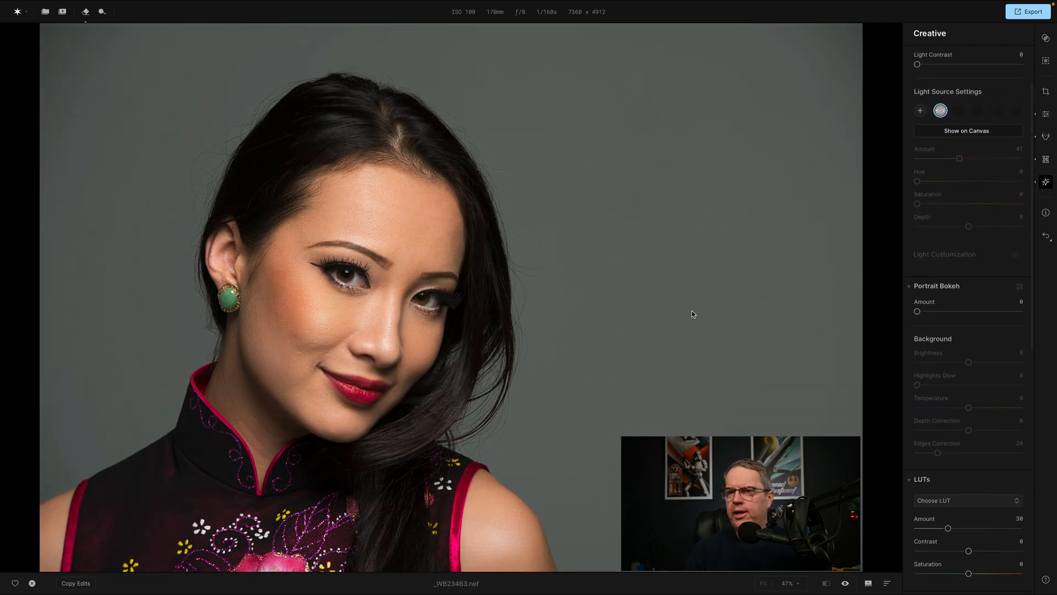
left_click_drag(918, 311, 974, 315)
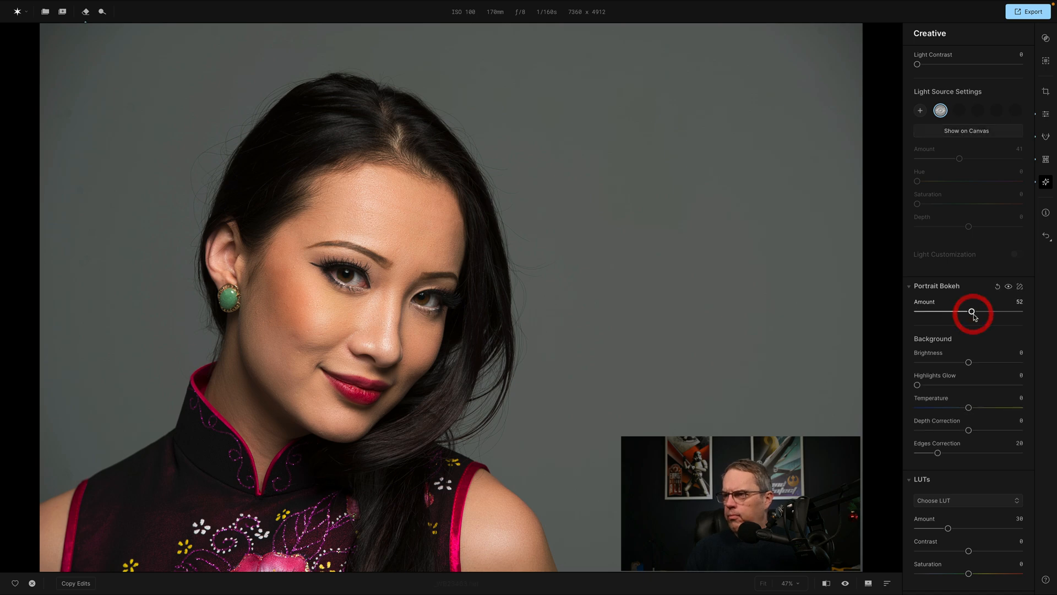
Set the Portrait Bokeh background to Brightness 18, Highlights Glow 17 and Temperature -63.
scroll(973, 313, "down", 2)
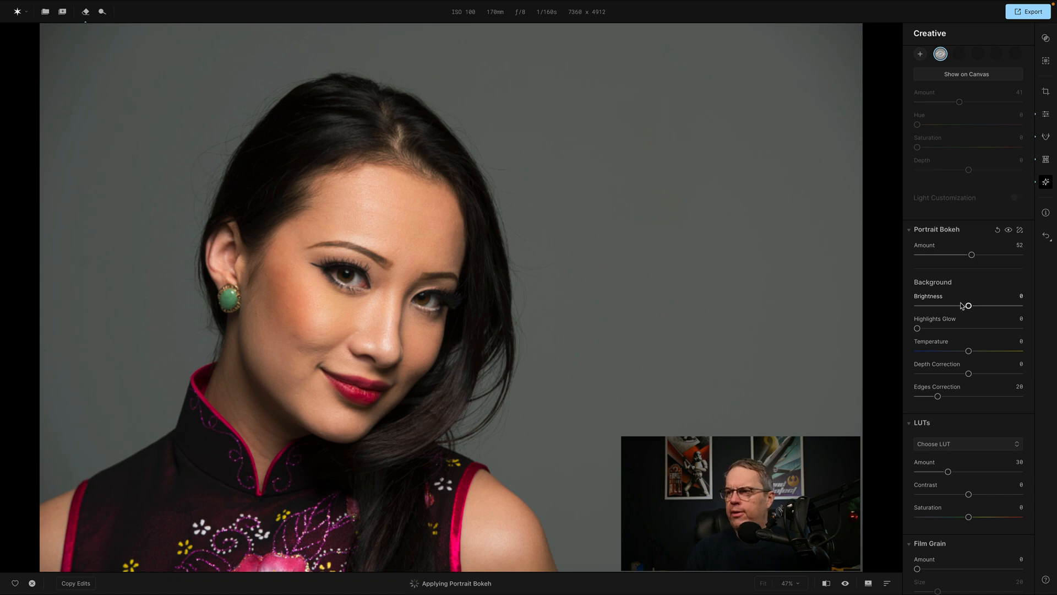
mouse_move(964, 305)
left_mouse_down()
mouse_move(930, 308)
mouse_move(995, 312)
mouse_move(978, 310)
left_mouse_up()
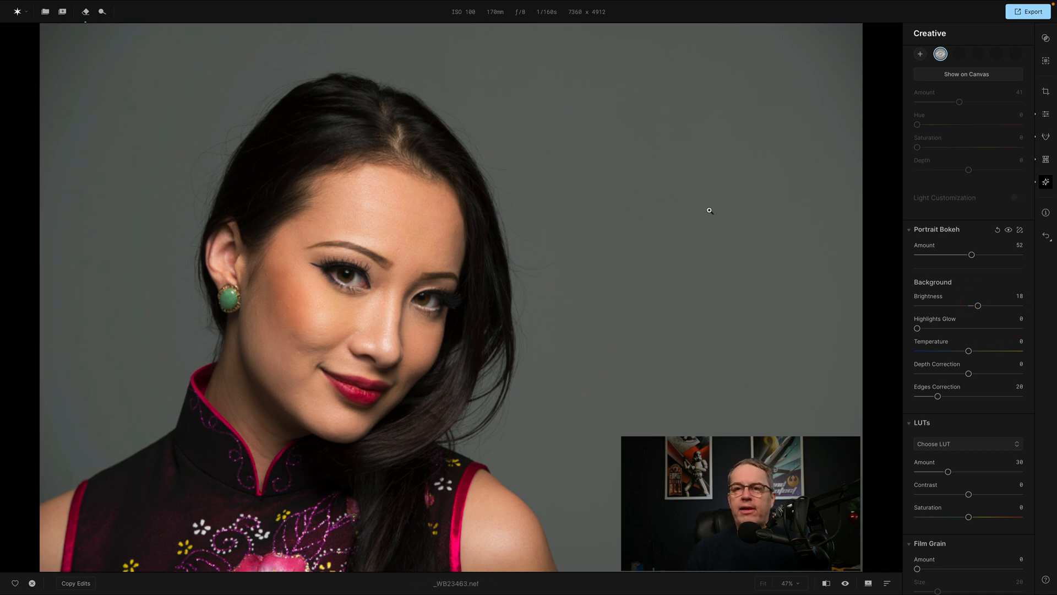
left_click_drag(918, 329, 938, 353)
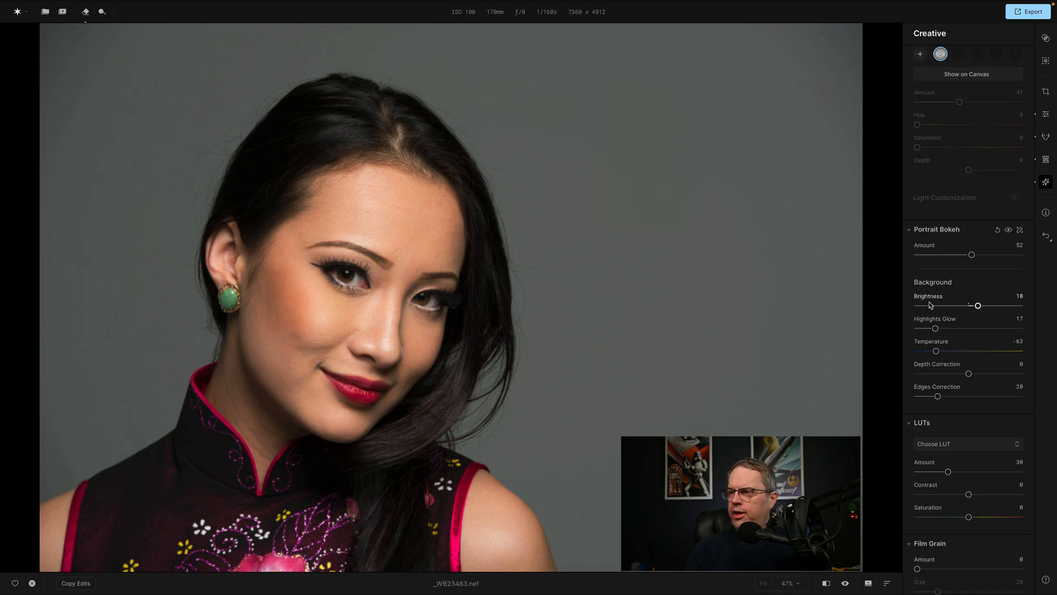
Apply the Manhattan LUT with an Amount of 33.
scroll(1011, 276, "down", 5)
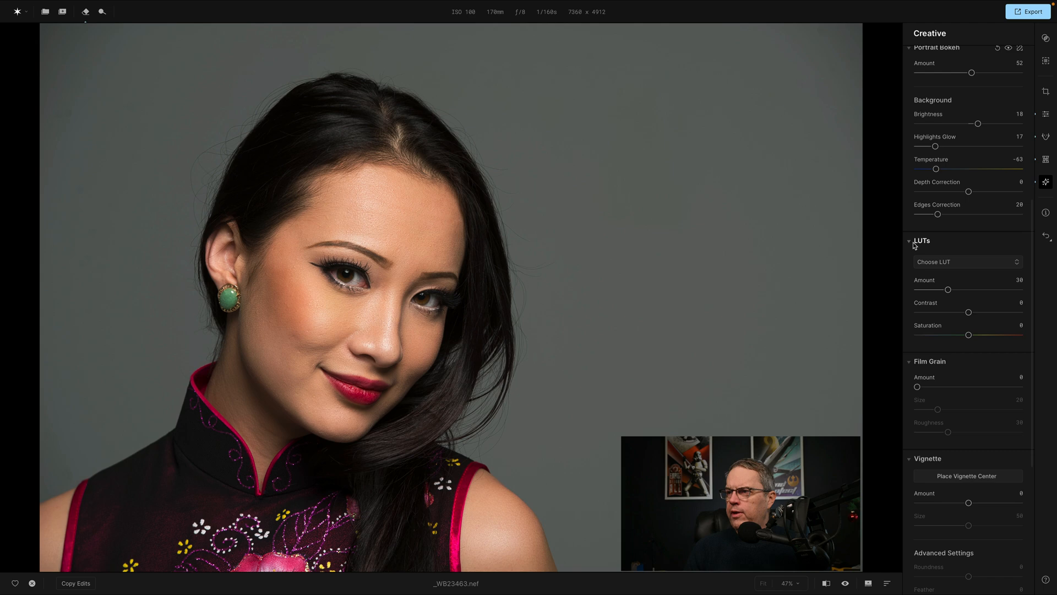
left_click(949, 263)
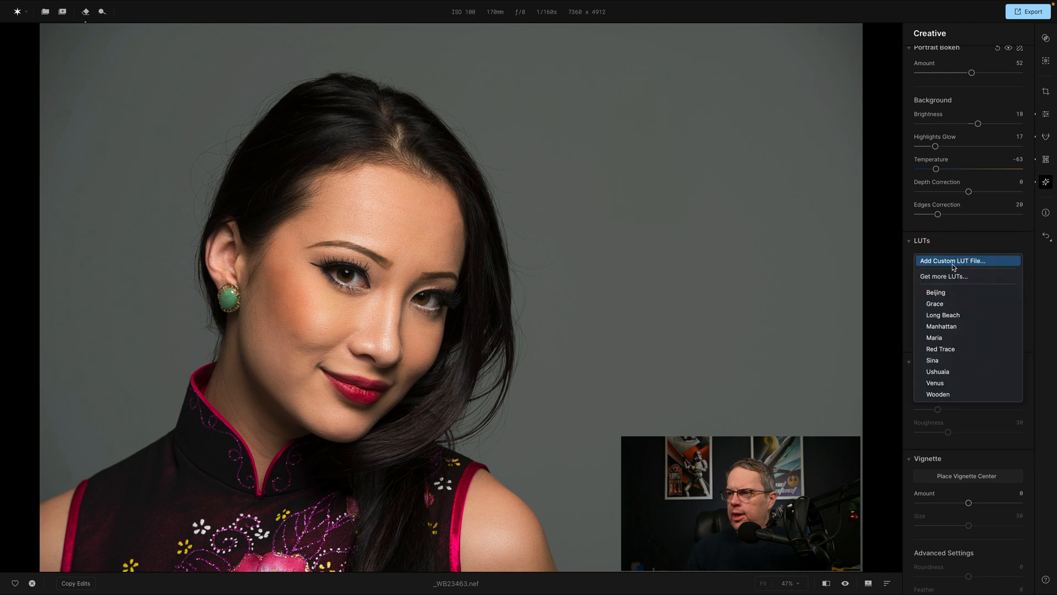
left_click(957, 326)
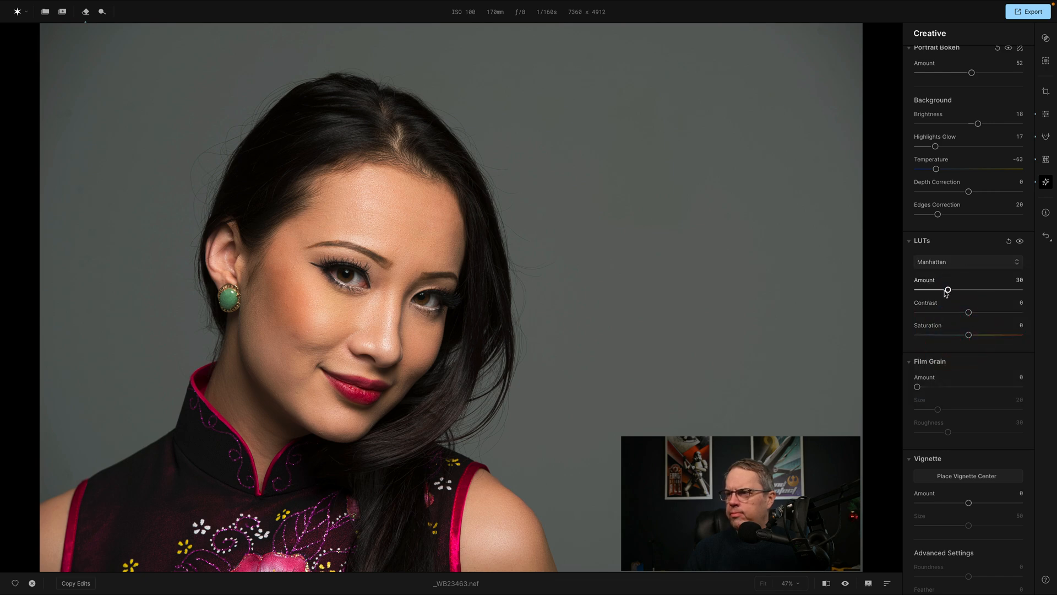
mouse_move(948, 290)
left_mouse_down()
mouse_move(996, 290)
mouse_move(949, 288)
left_mouse_up()
left_click(943, 262)
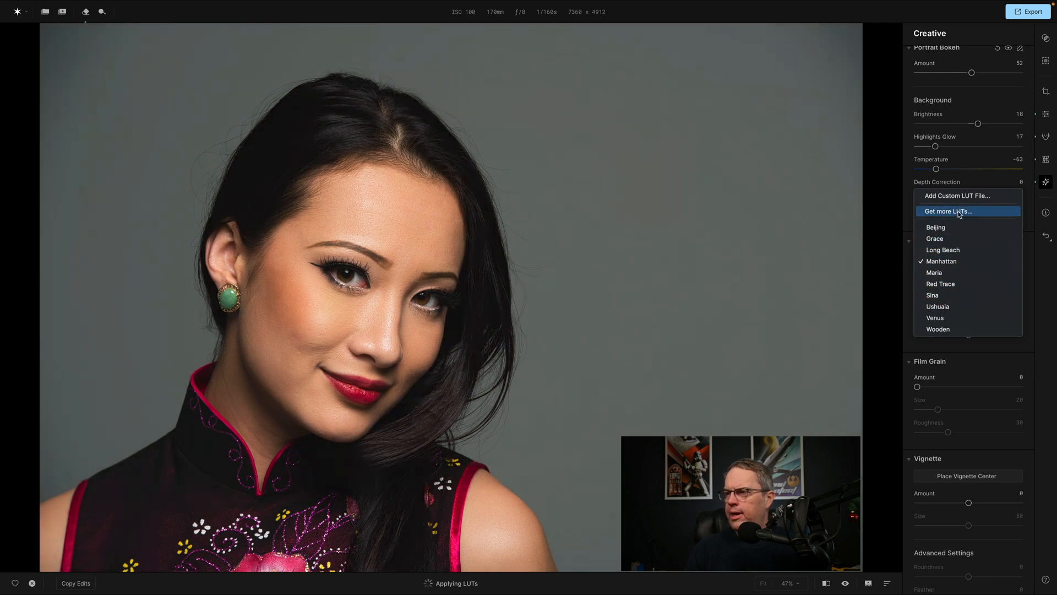
left_click(887, 212)
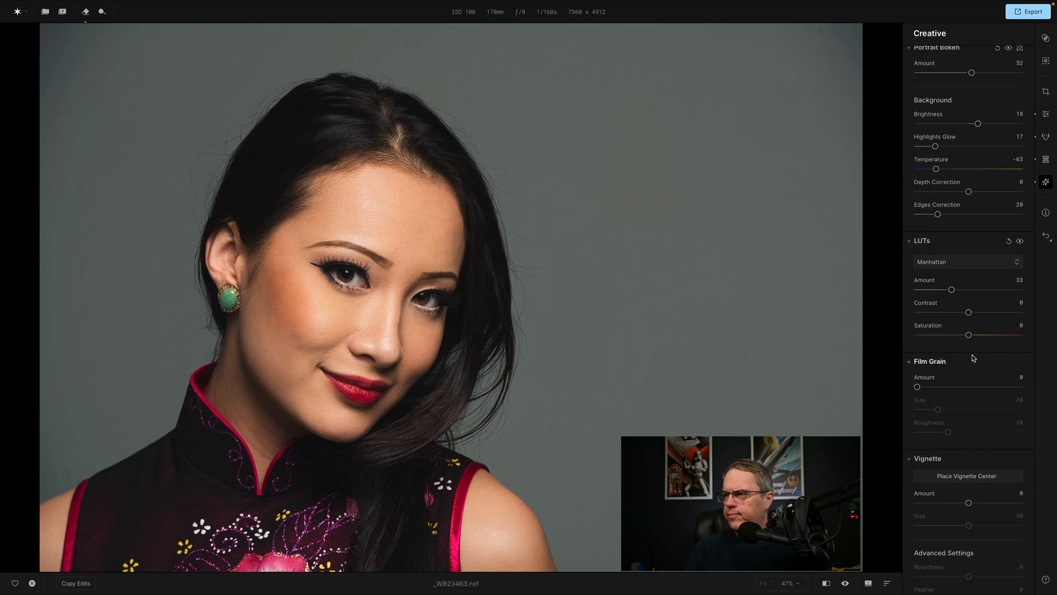
Try Film Grain at Amount 38, Size 43 and Roughness 22, and return its Amount to 0.
scroll(984, 372, "down", 5)
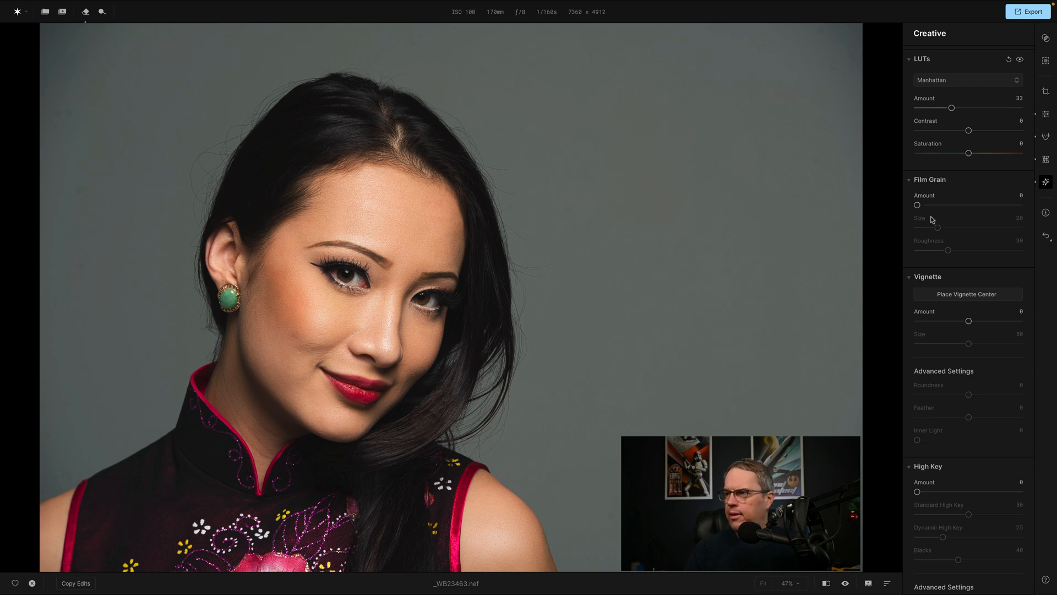
left_click_drag(919, 206, 940, 251)
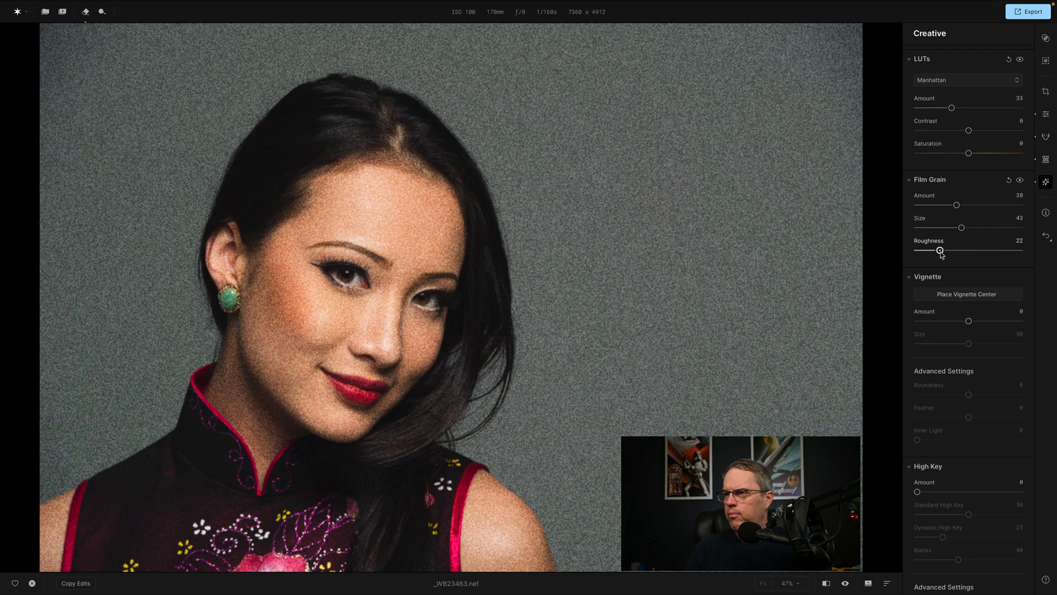
left_click_drag(957, 206, 874, 208)
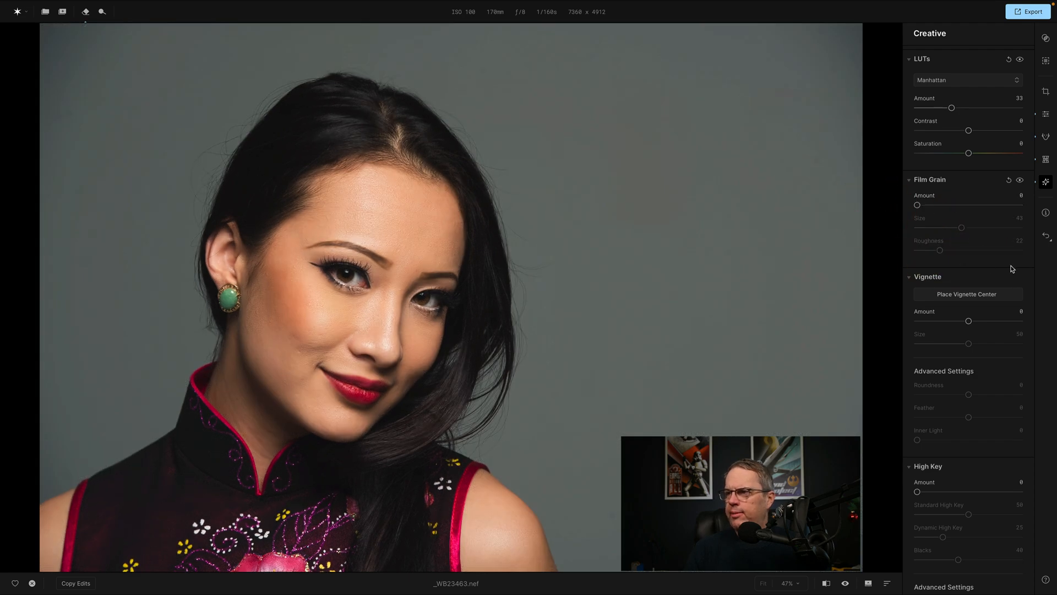
Center a vignette on the woman's nose with Amount -50, Roundness -28, Feather 70 and Inner Light 15.
left_click(973, 300)
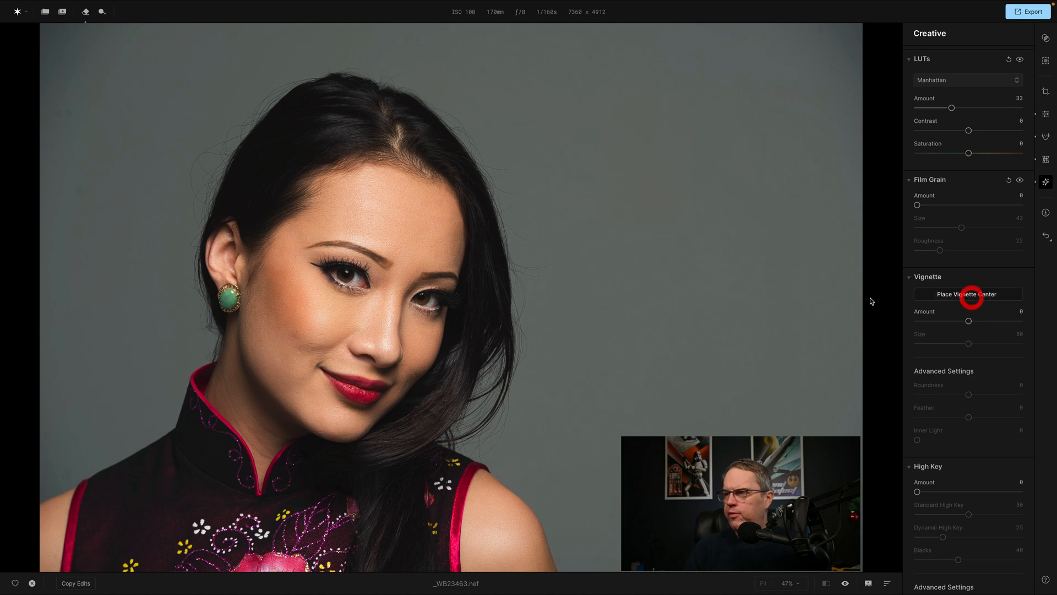
left_click(387, 312)
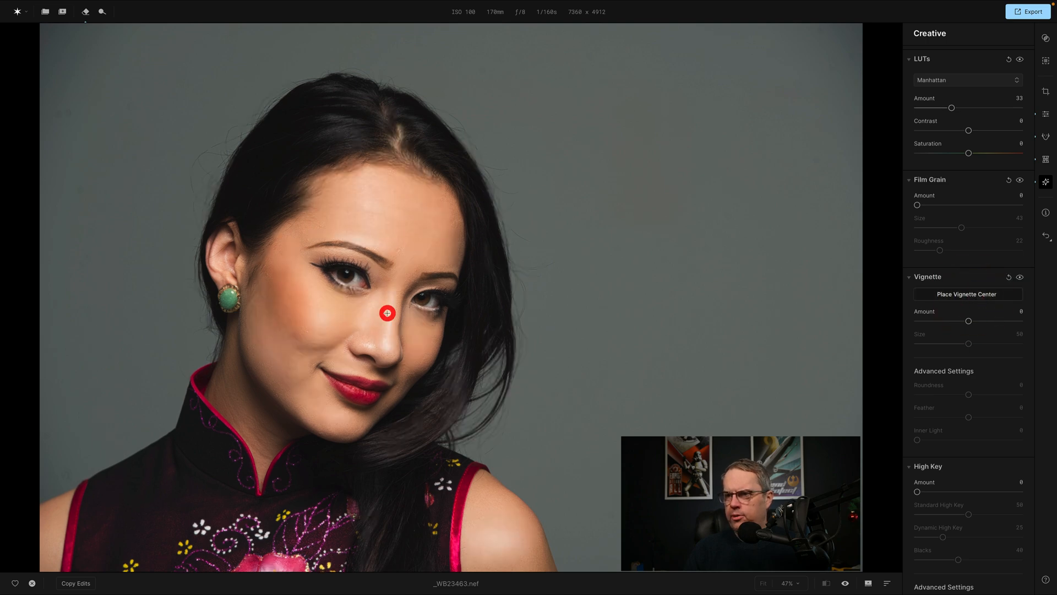
left_click_drag(969, 321, 944, 324)
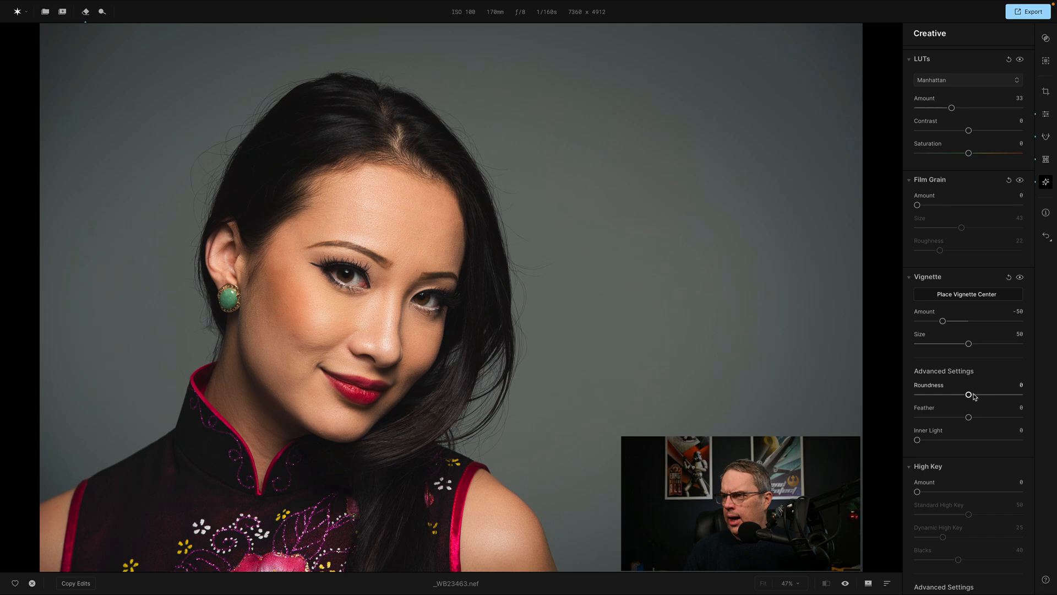
left_click_drag(969, 395, 1006, 421)
left_click_drag(918, 440, 932, 441)
left_click(519, 330)
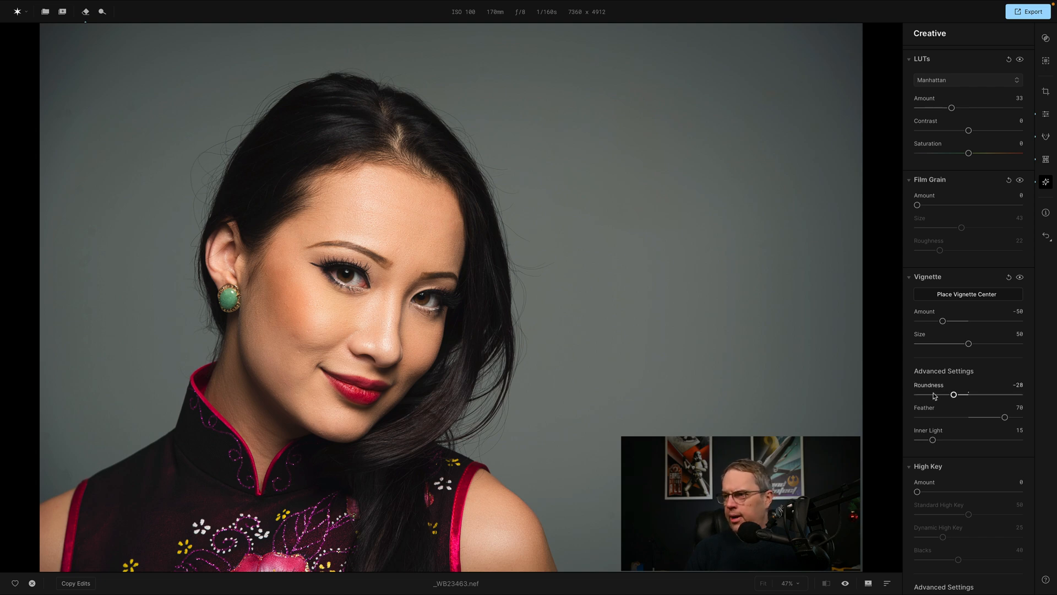
Set the High Key effect to Amount 50, Standard High Key 25, Dynamic High Key 24 and Blacks 38.
scroll(984, 436, "down", 3)
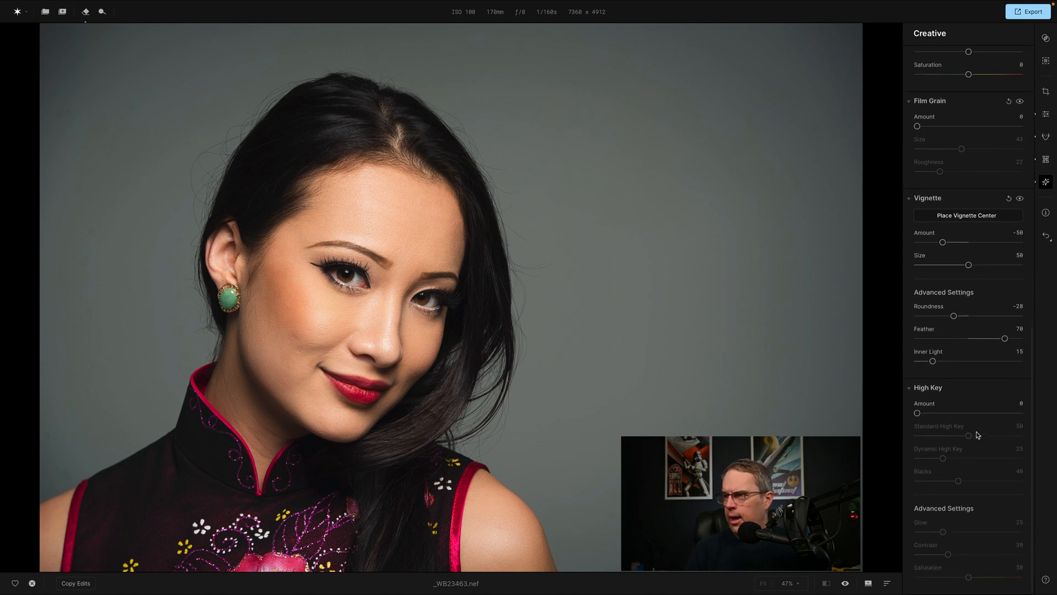
left_click_drag(918, 413, 981, 413)
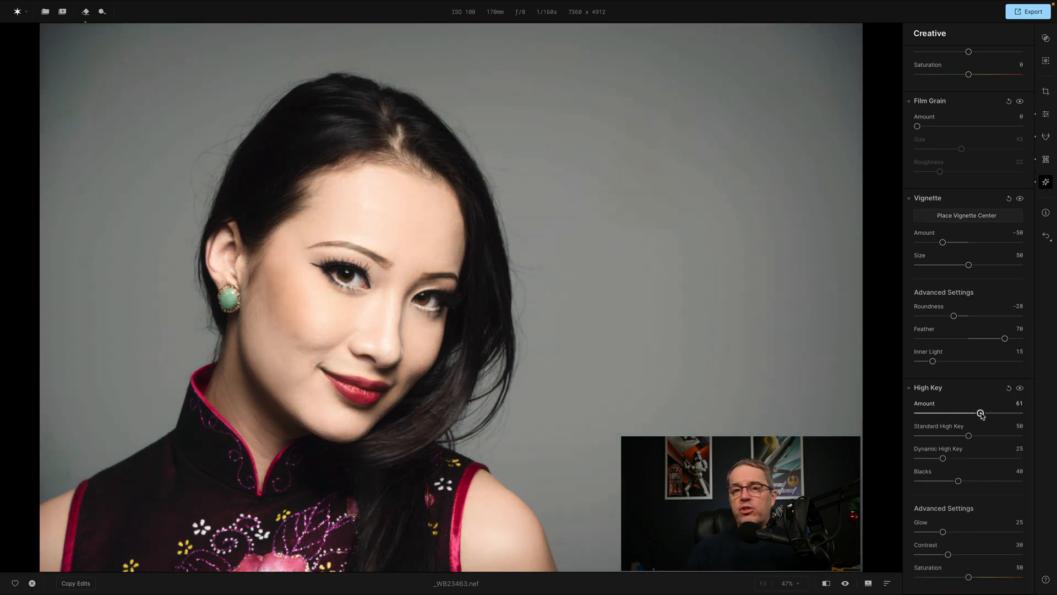
mouse_move(981, 414)
left_mouse_down()
mouse_move(957, 415)
mouse_move(971, 417)
left_mouse_up()
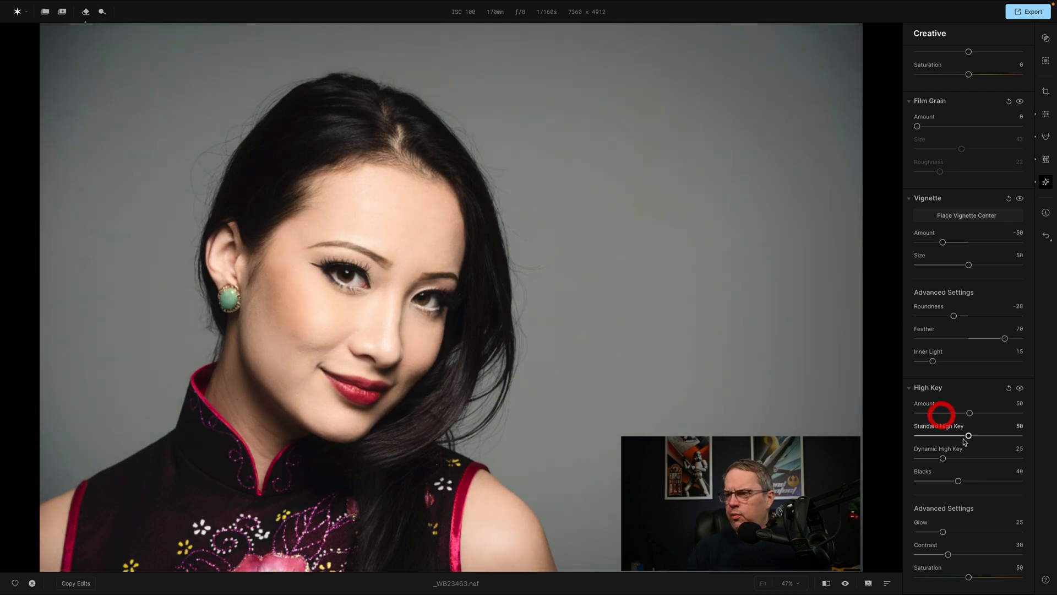
scroll(968, 436, "up", 1)
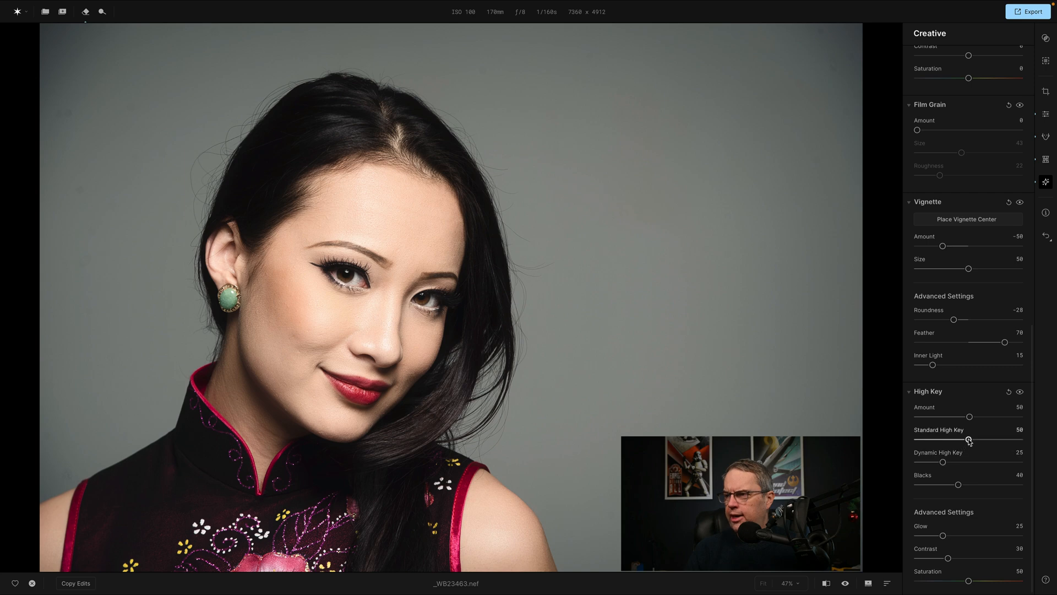
left_click_drag(968, 439, 942, 464)
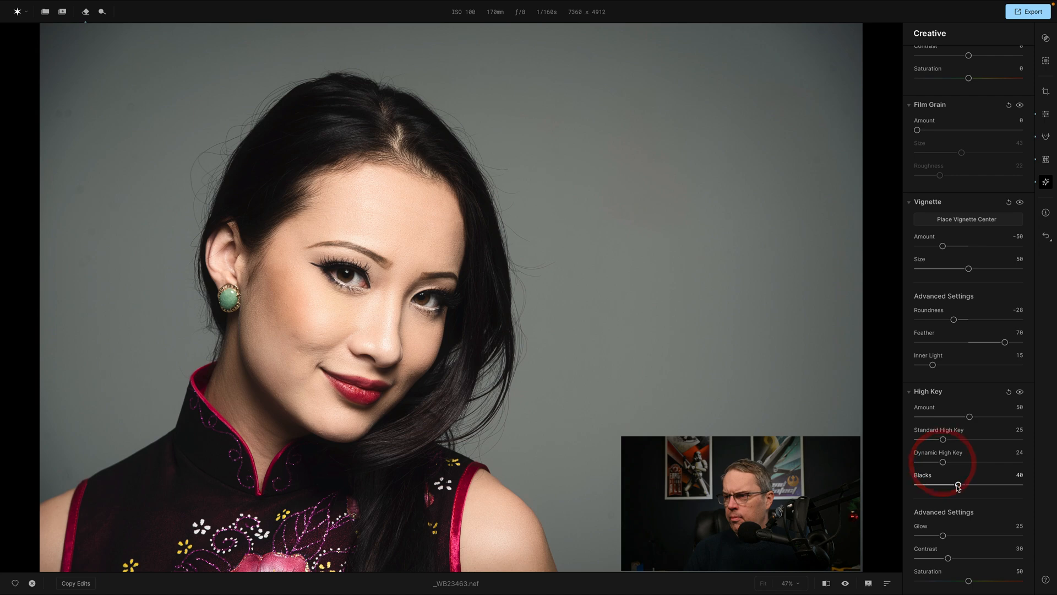
mouse_move(956, 485)
left_mouse_down()
mouse_move(904, 489)
mouse_move(994, 487)
mouse_move(957, 486)
left_mouse_up()
Set the High Key advanced settings to Glow 49, Contrast 15 and Saturation 76.
scroll(973, 483, "down", 1)
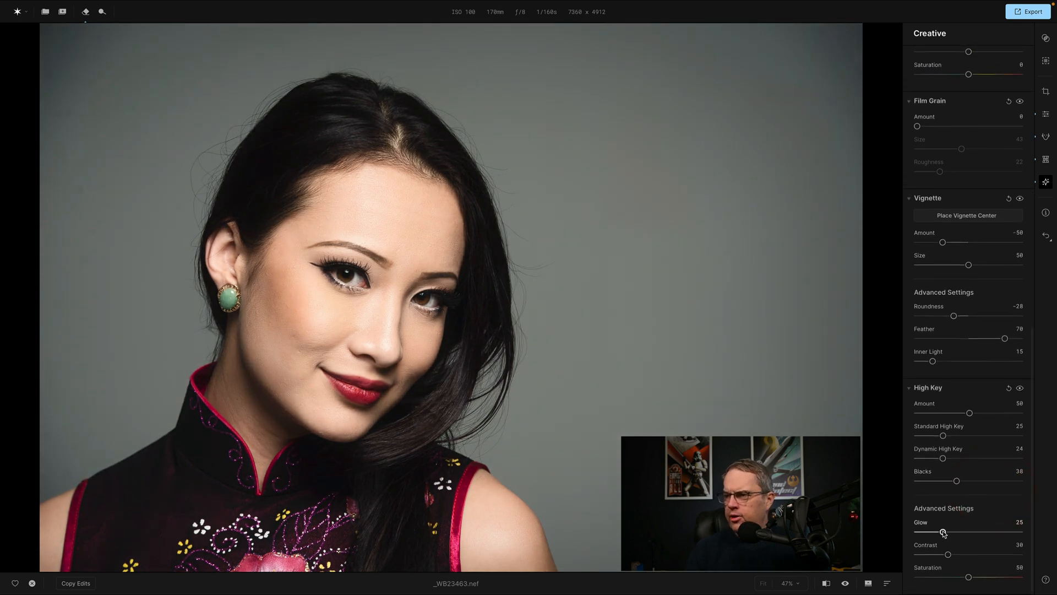
left_click_drag(944, 532, 934, 555)
left_click(970, 578)
left_click_drag(970, 578, 997, 578)
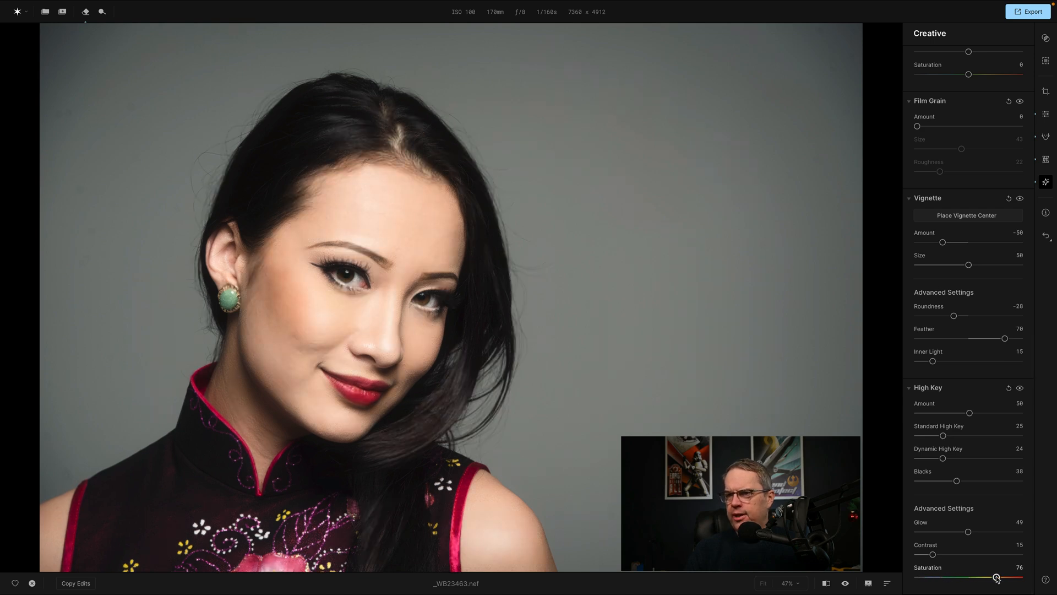
left_click(898, 551)
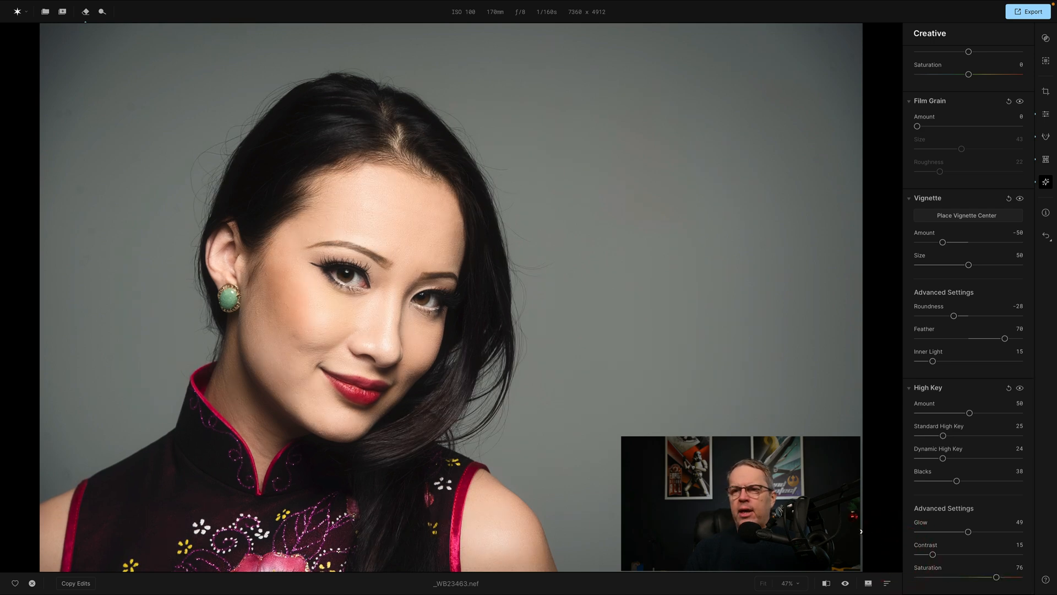
Compare the edited portrait with the original by switching the before/after preview back and forth.
left_click(846, 583)
left_click(845, 584)
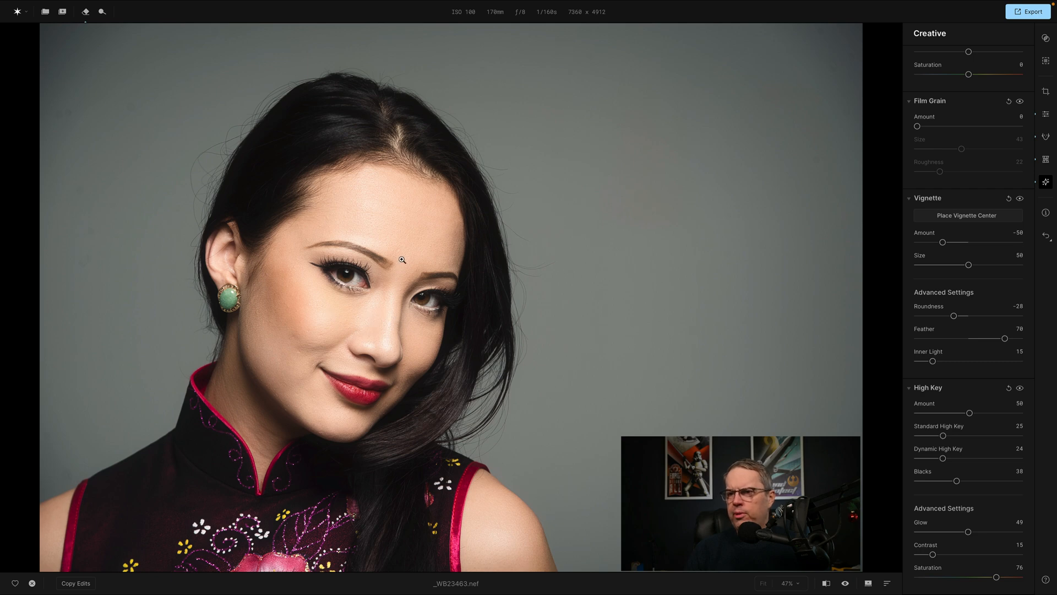
left_click(845, 584)
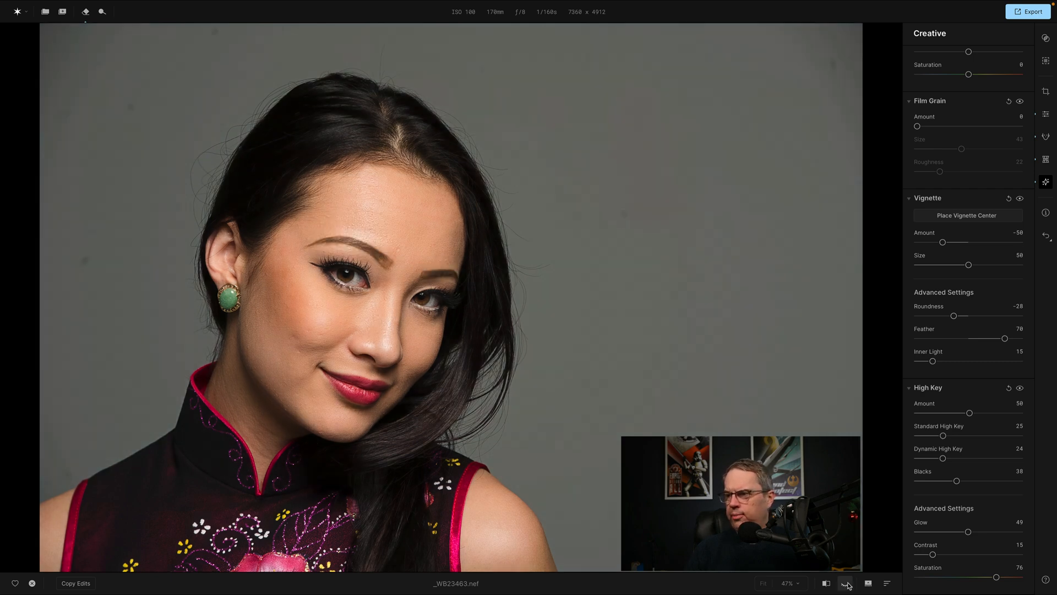
left_click(845, 584)
Reduce the High Key Amount to 10 and set its Glow to 74 and Contrast to 32.
left_click_drag(970, 413, 929, 416)
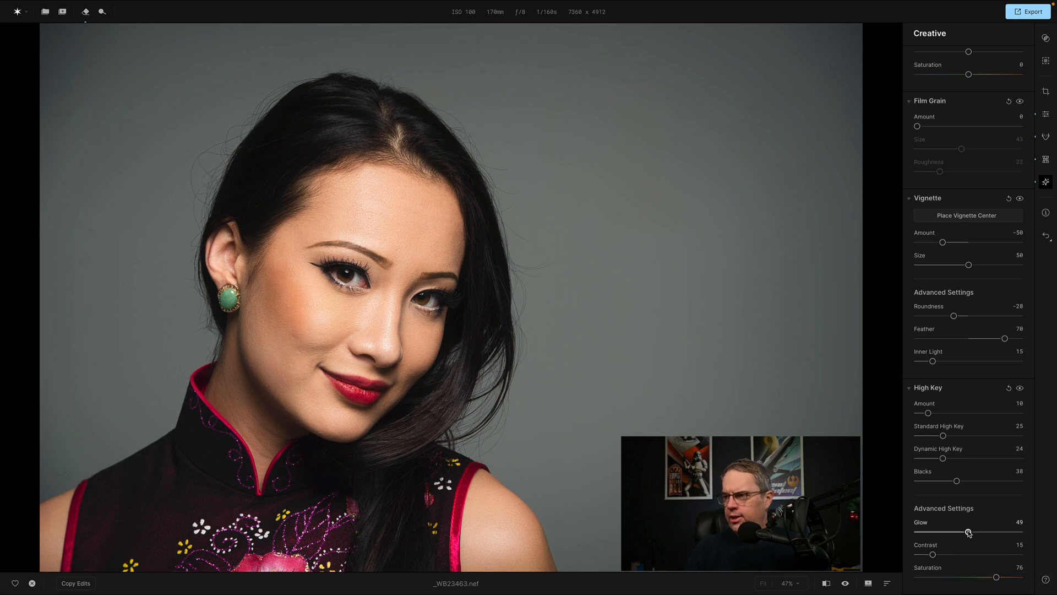
left_click_drag(968, 532, 993, 535)
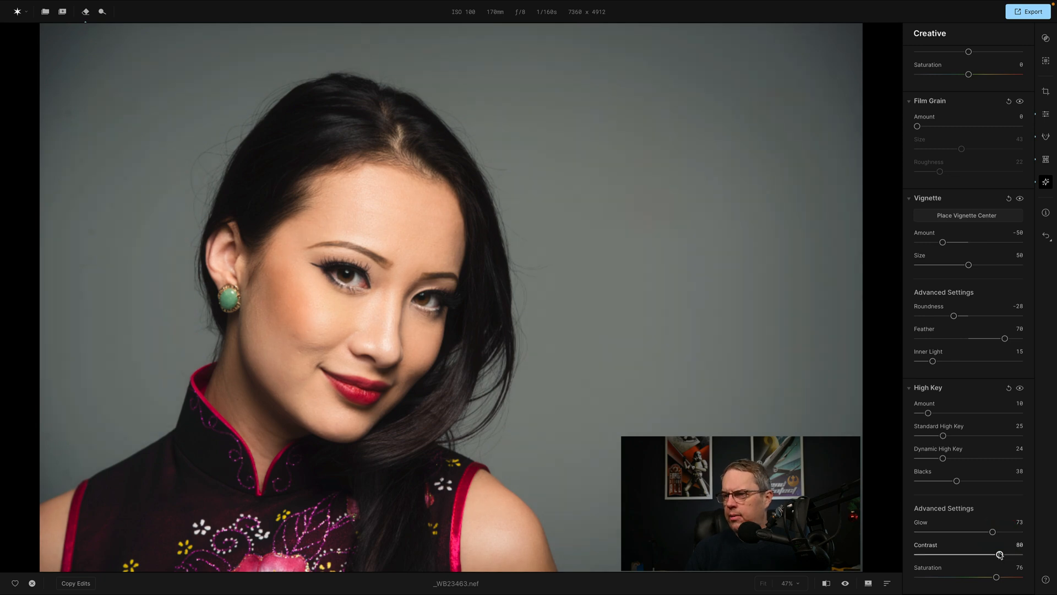
left_click_drag(933, 555, 994, 533)
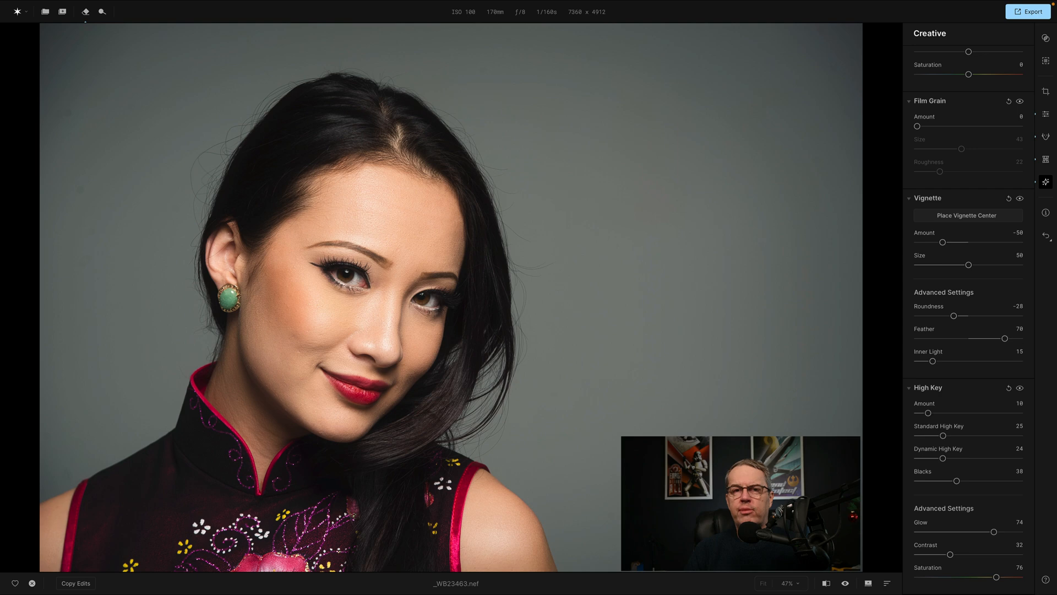
Check the softened High Key result against the unedited photo with the before/after preview.
left_click(846, 585)
left_click(846, 584)
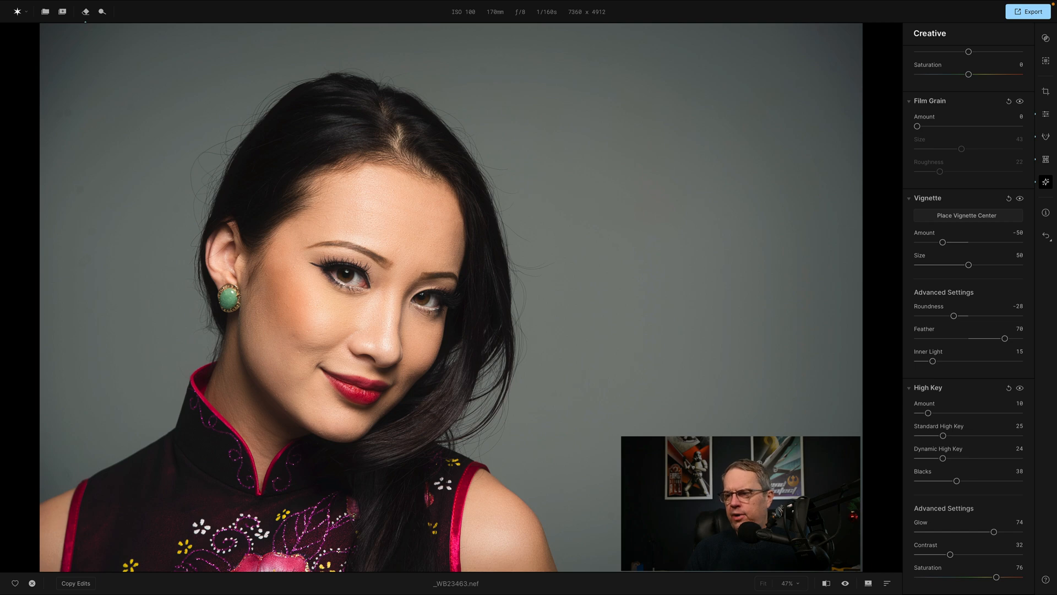
left_click(846, 585)
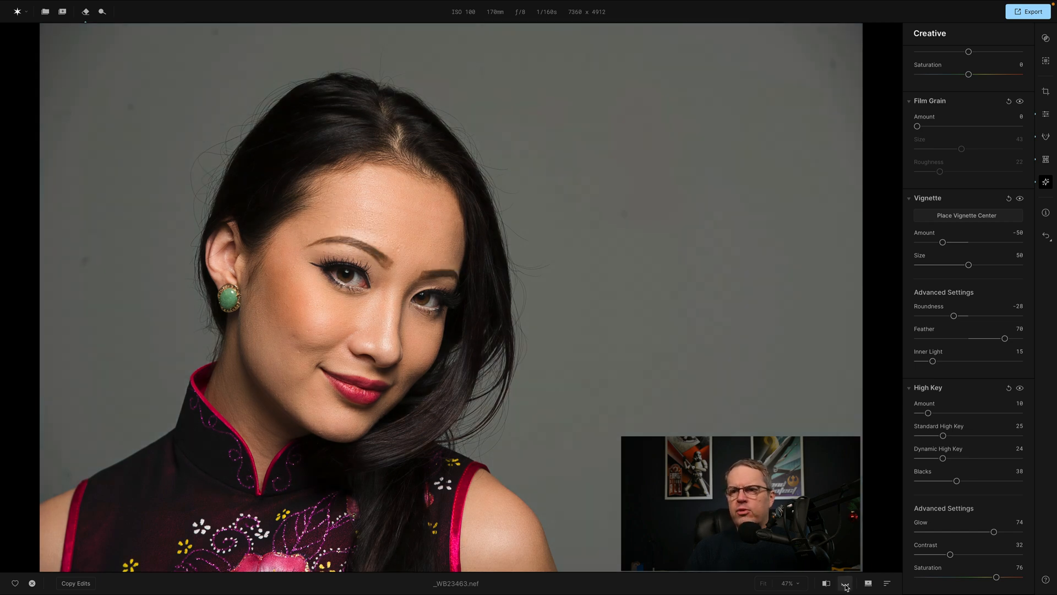
left_click(846, 586)
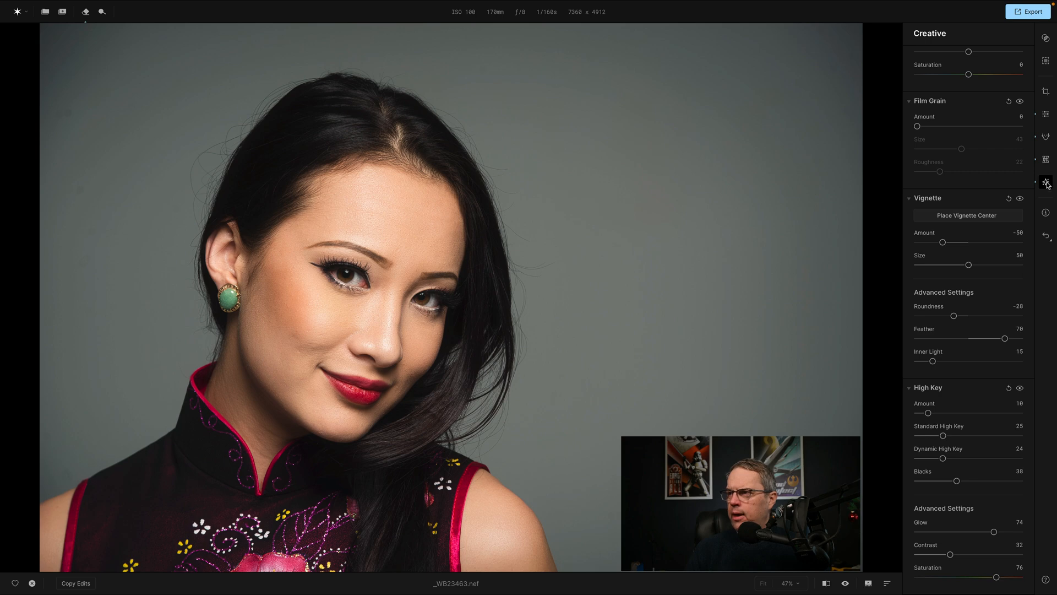
View the photo's camera and exposure information, and return to the Creative settings.
left_click(1046, 214)
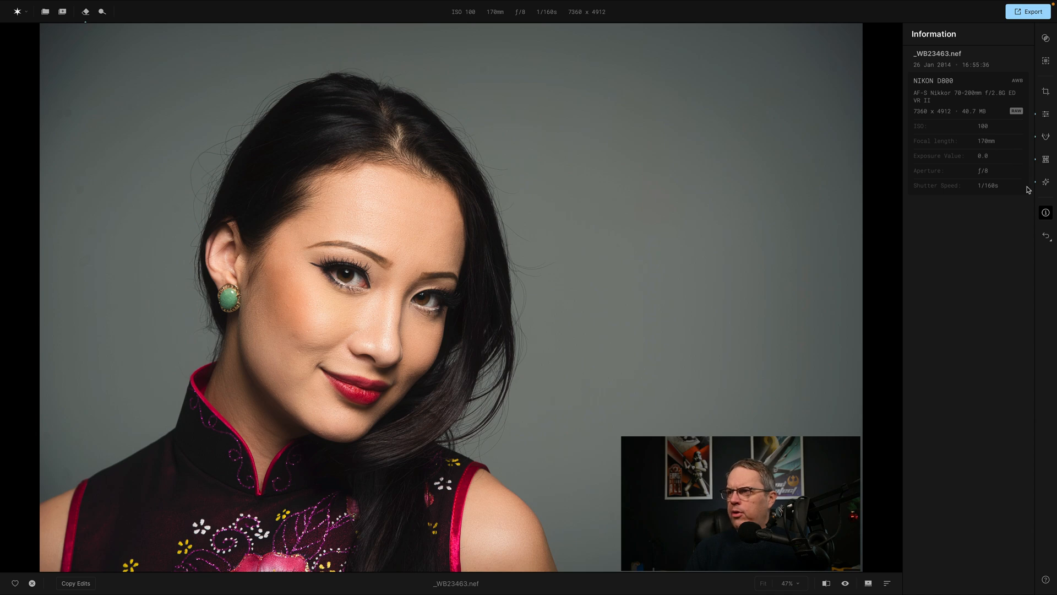
left_click(1045, 183)
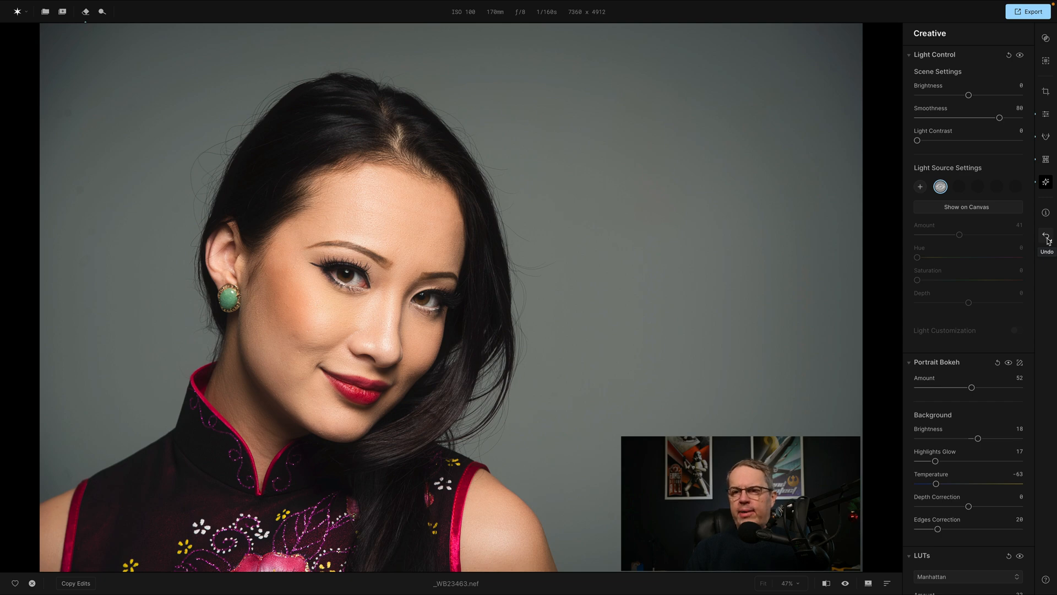
scroll(1000, 285, "down", 1)
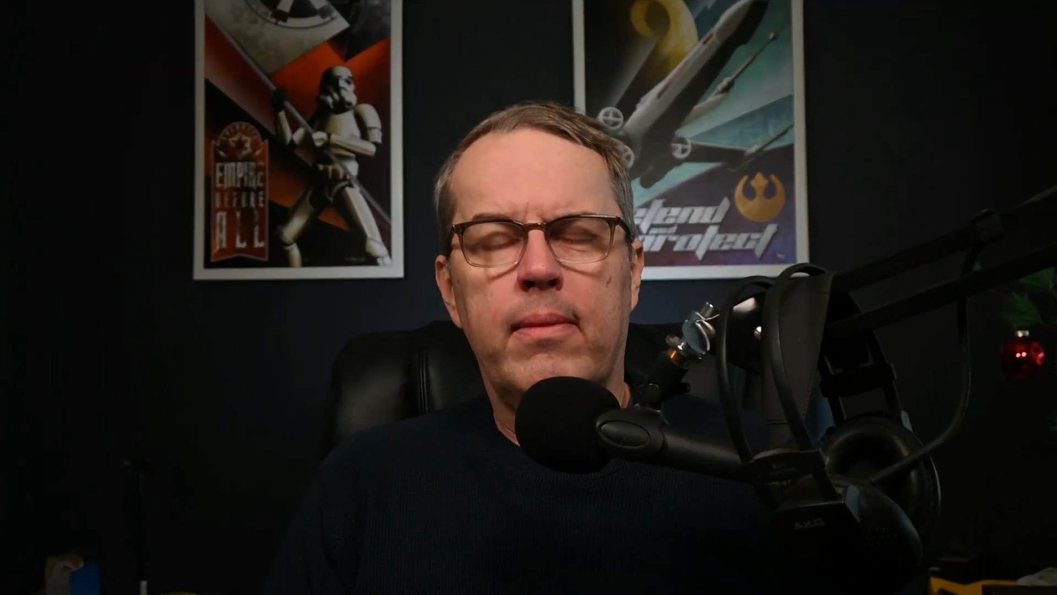